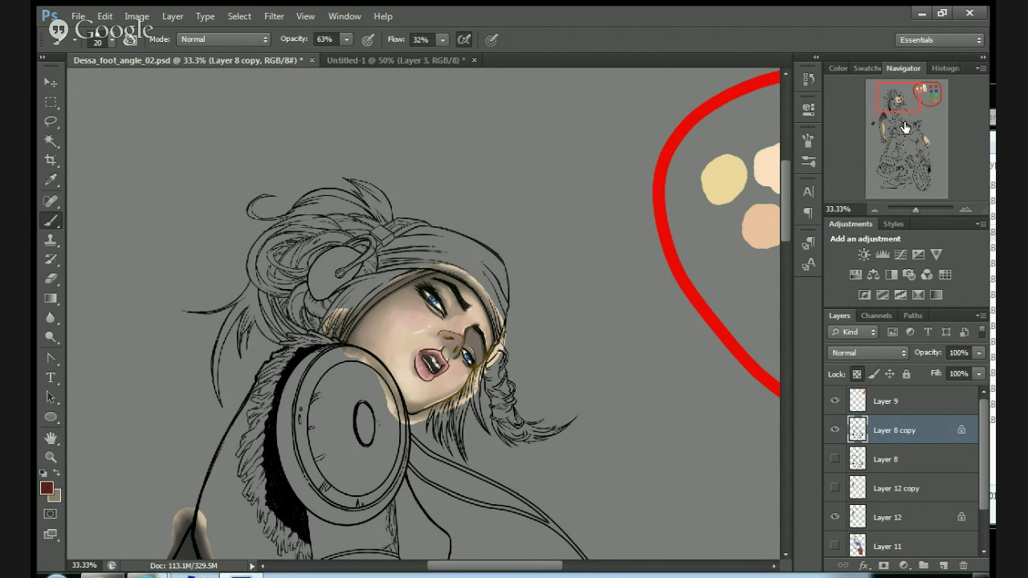
Hide the Layer 8 copy line art and show the original Layer 8 line art in its place.
{"action": "left_click_drag", "start_coordinate": [907, 102], "coordinate": [904, 124]}
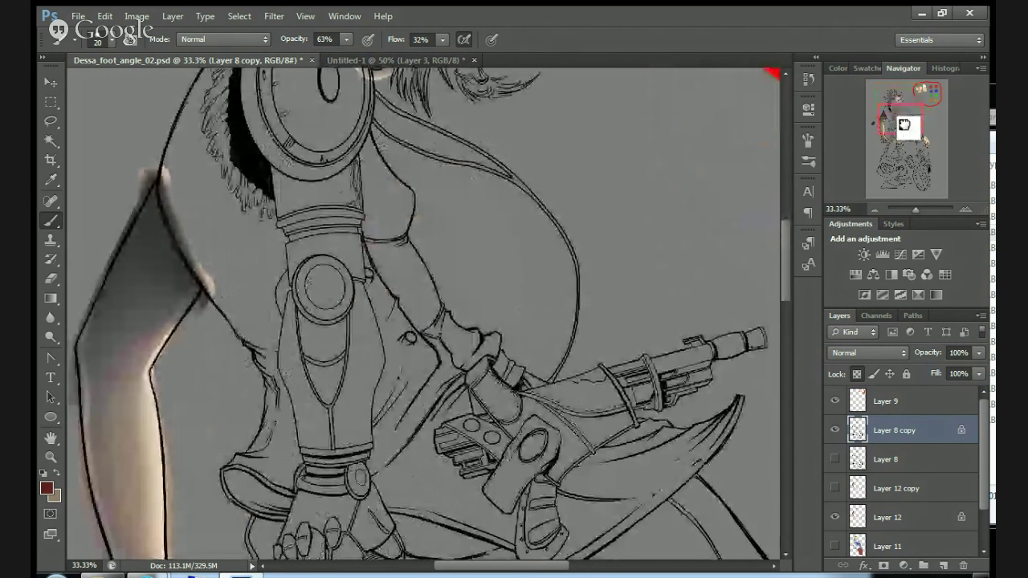
{"action": "left_click_drag", "start_coordinate": [904, 124], "coordinate": [894, 103]}
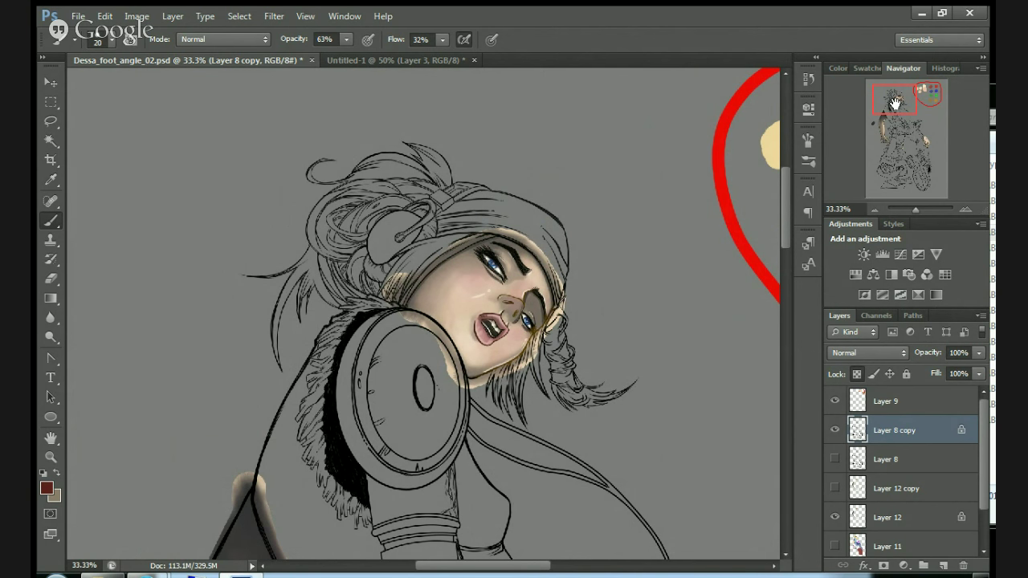
{"action": "scroll", "coordinate": [987, 450], "scroll_direction": "down", "scroll_amount": 1}
{"action": "scroll", "coordinate": [987, 450], "scroll_direction": "up", "scroll_amount": 1}
{"action": "left_click", "coordinate": [837, 430]}
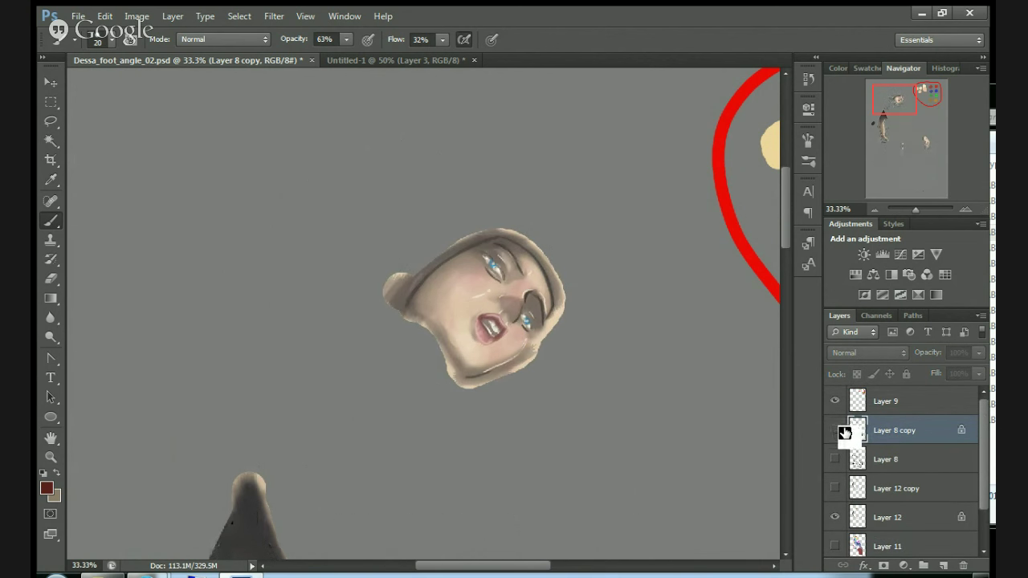
{"action": "left_click", "coordinate": [837, 434]}
{"action": "left_click", "coordinate": [836, 433]}
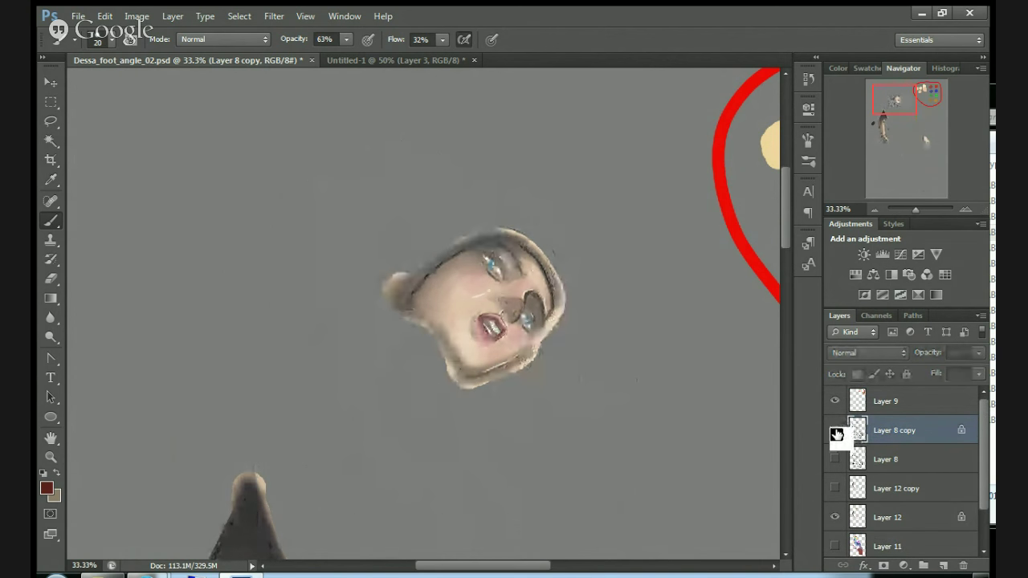
{"action": "left_click", "coordinate": [836, 459]}
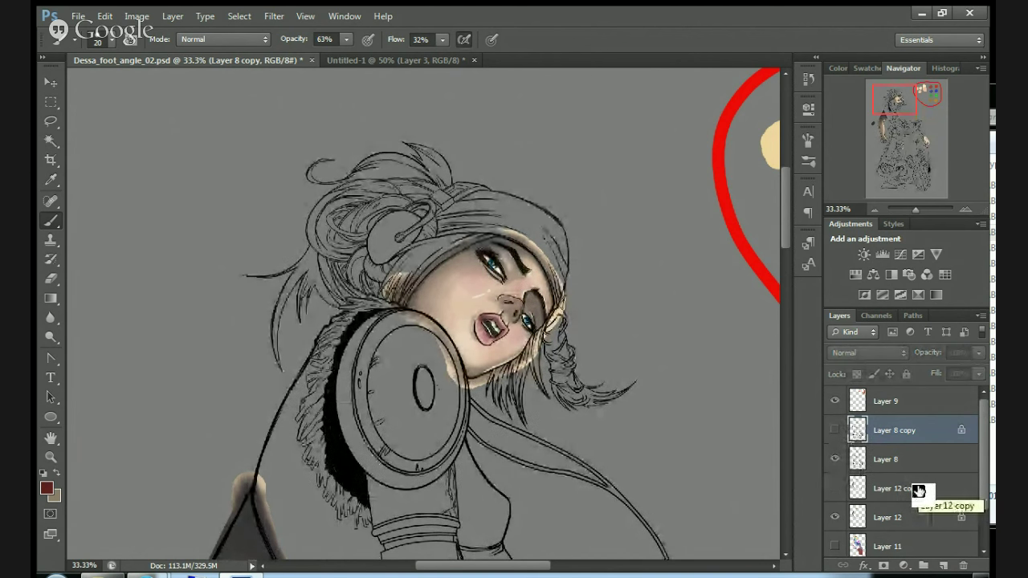
Hide the painted skin on Layer 12 and show the flat colours on Layer 11.
{"action": "left_click_drag", "start_coordinate": [986, 431], "coordinate": [981, 468]}
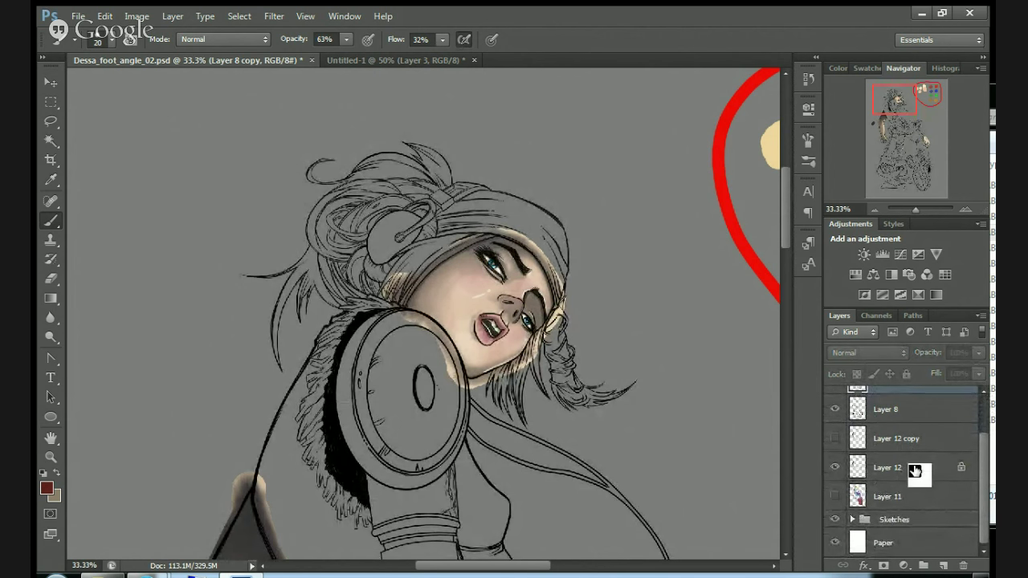
{"action": "left_click", "coordinate": [834, 469]}
{"action": "left_click", "coordinate": [834, 468]}
{"action": "left_click", "coordinate": [835, 469]}
{"action": "left_click", "coordinate": [835, 470]}
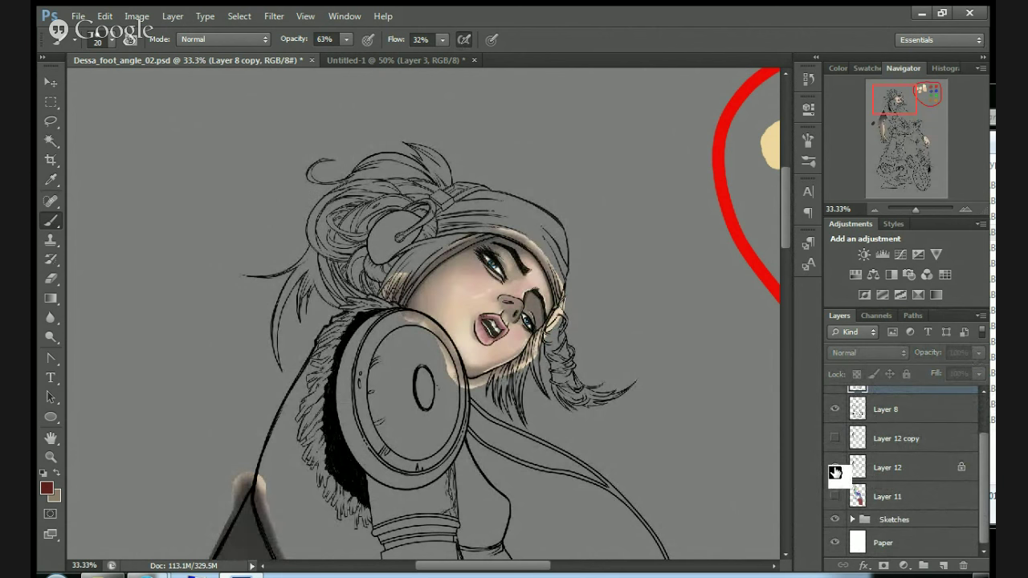
{"action": "left_click", "coordinate": [834, 500]}
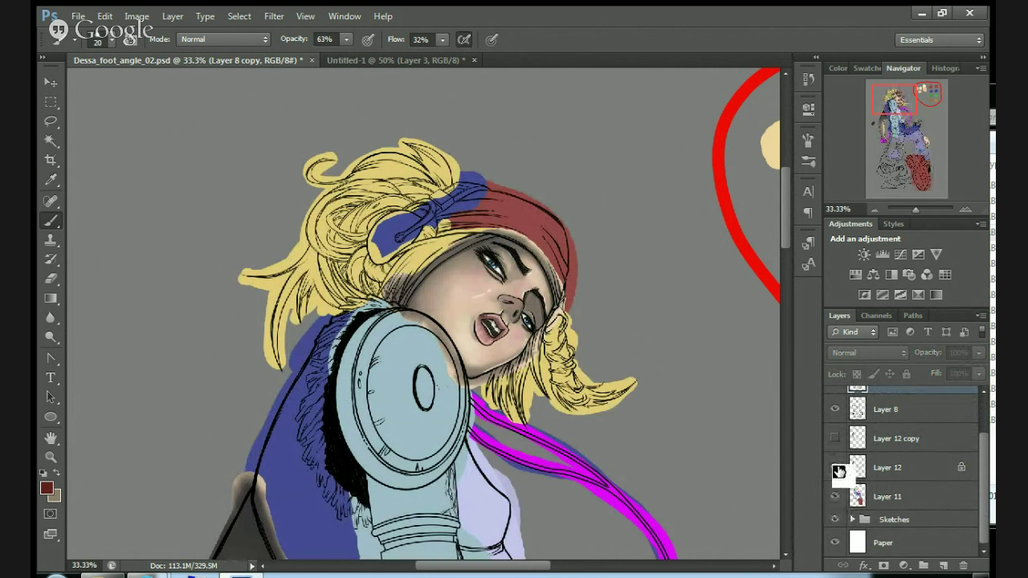
{"action": "left_click", "coordinate": [835, 470]}
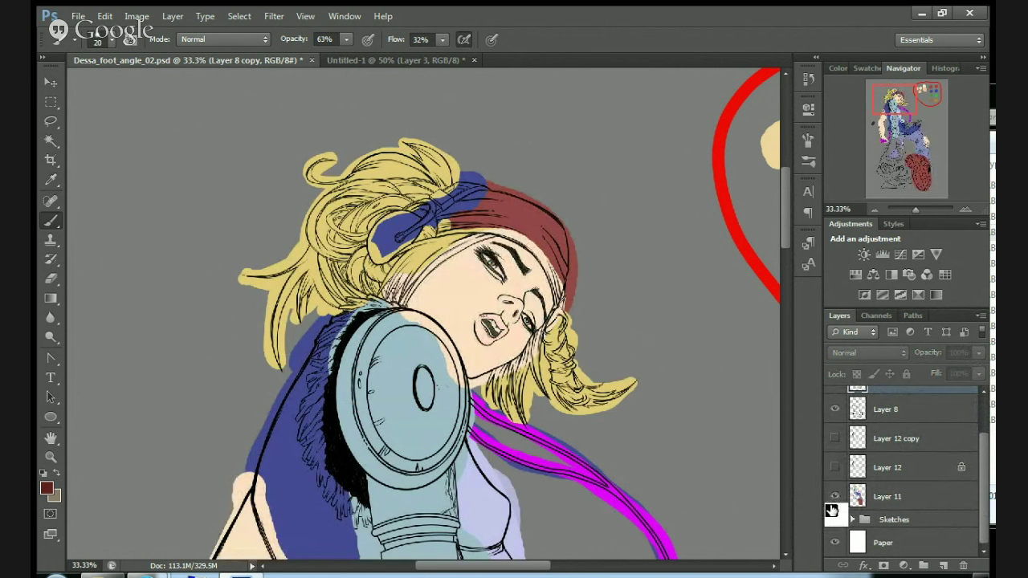
On Layer 11, choose the 40 px hard round brush, resize it to 97 px and sample the yellow hair colour.
{"action": "left_click", "coordinate": [903, 495]}
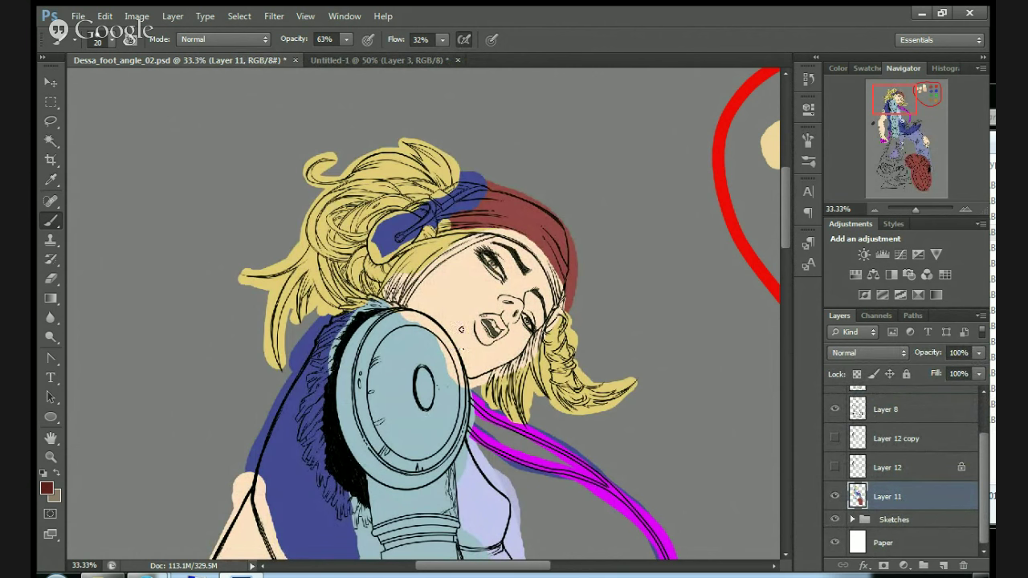
{"action": "right_click", "coordinate": [410, 263]}
{"action": "left_click", "coordinate": [508, 397]}
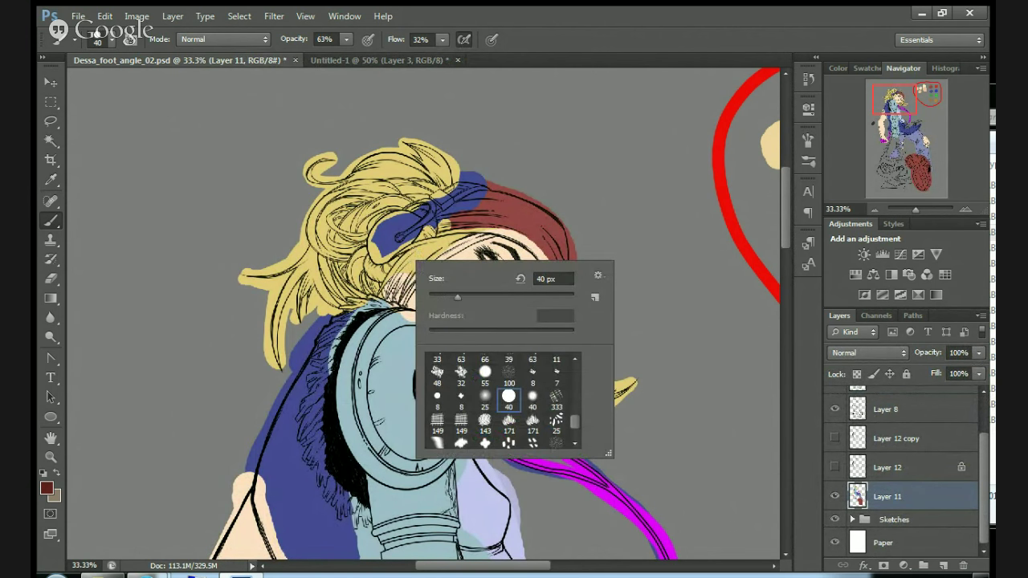
{"action": "left_click_drag", "start_coordinate": [457, 298], "coordinate": [498, 297]}
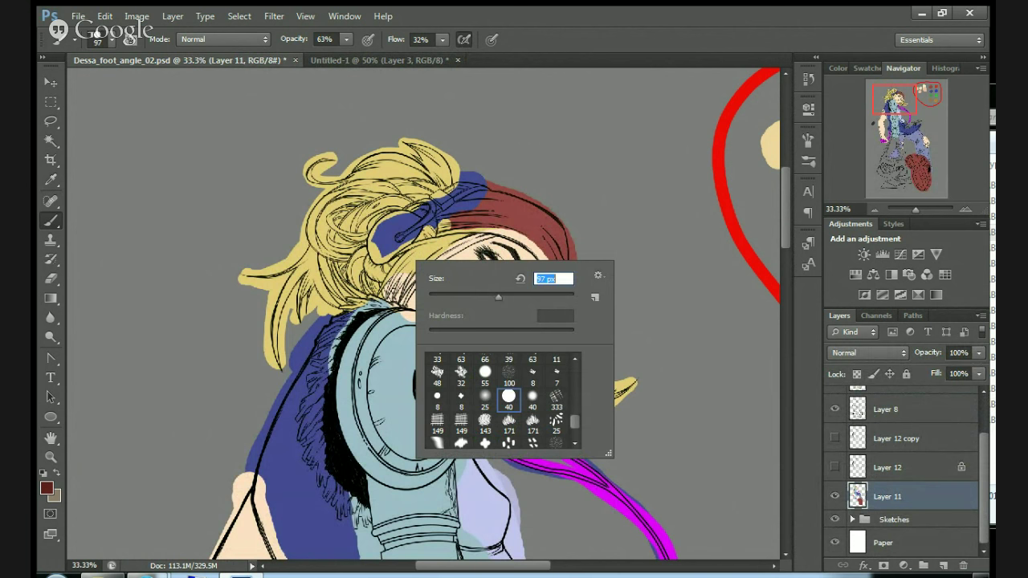
{"action": "key", "text": "Return"}
{"action": "left_click", "coordinate": [405, 166], "text": "alt"}
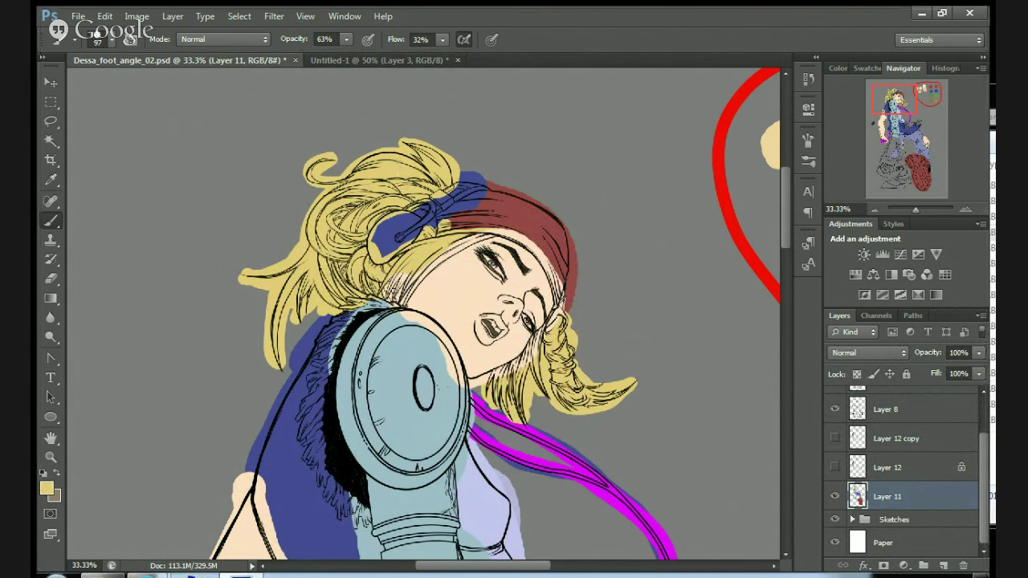
Set the brush opacity to 100% and extend the flat yellow over the hair around the face, braid, bun and outer strands.
{"action": "left_click_drag", "start_coordinate": [948, 500], "coordinate": [931, 444]}
{"action": "mouse_move", "coordinate": [522, 369]}
{"action": "left_mouse_down"}
{"action": "mouse_move", "coordinate": [504, 374]}
{"action": "mouse_move", "coordinate": [528, 357]}
{"action": "mouse_move", "coordinate": [485, 378]}
{"action": "mouse_move", "coordinate": [542, 337]}
{"action": "left_mouse_up"}
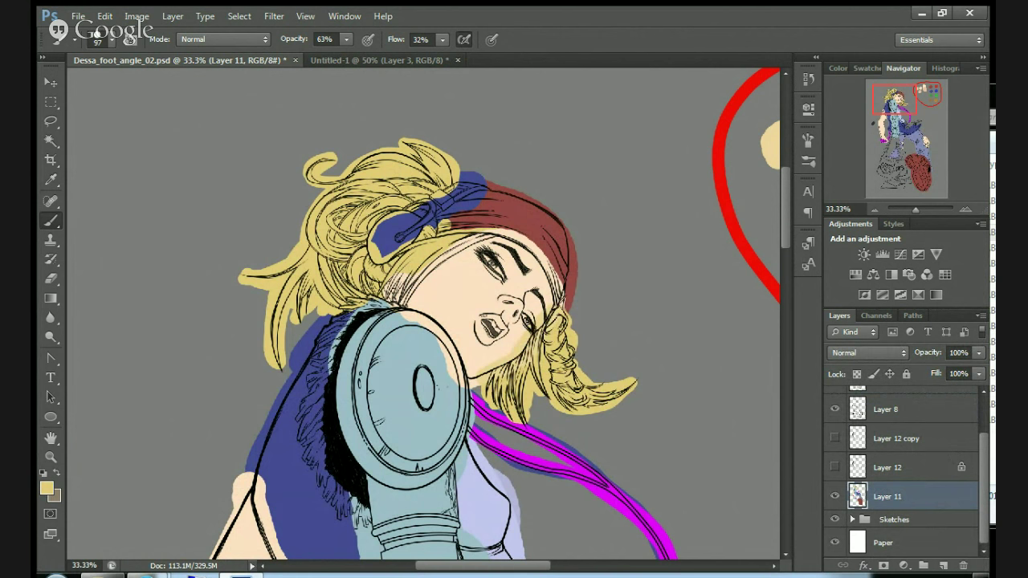
{"action": "left_click", "coordinate": [347, 38]}
{"action": "left_click_drag", "start_coordinate": [346, 56], "coordinate": [375, 57]}
{"action": "left_click", "coordinate": [537, 354]}
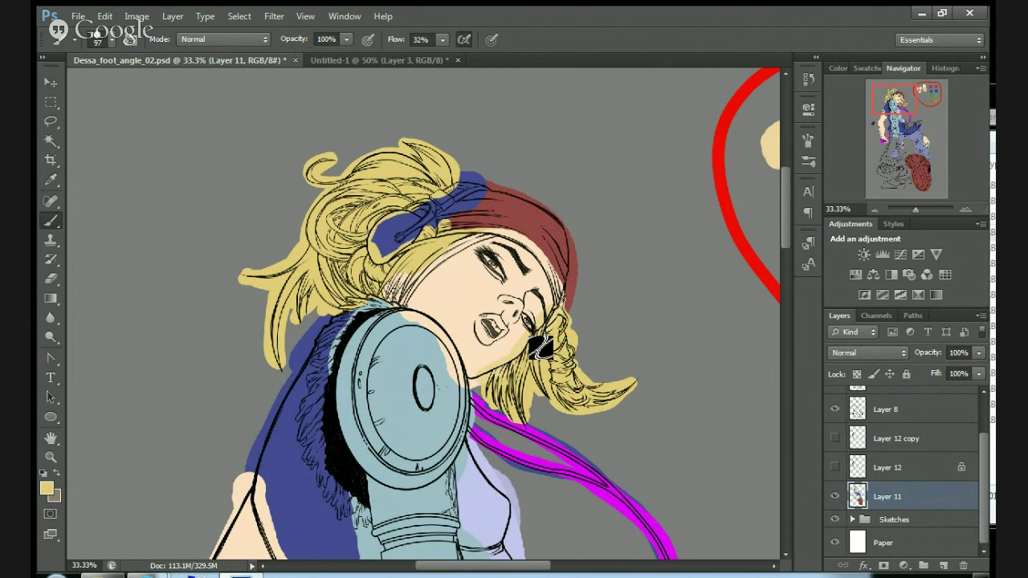
{"action": "mouse_move", "coordinate": [546, 325]}
{"action": "left_mouse_down"}
{"action": "mouse_move", "coordinate": [562, 289]}
{"action": "mouse_move", "coordinate": [559, 337]}
{"action": "left_mouse_up"}
{"action": "mouse_move", "coordinate": [604, 377]}
{"action": "left_mouse_down"}
{"action": "mouse_move", "coordinate": [632, 383]}
{"action": "mouse_move", "coordinate": [588, 402]}
{"action": "mouse_move", "coordinate": [530, 385]}
{"action": "mouse_move", "coordinate": [523, 418]}
{"action": "mouse_move", "coordinate": [509, 394]}
{"action": "mouse_move", "coordinate": [492, 397]}
{"action": "mouse_move", "coordinate": [565, 362]}
{"action": "left_mouse_up"}
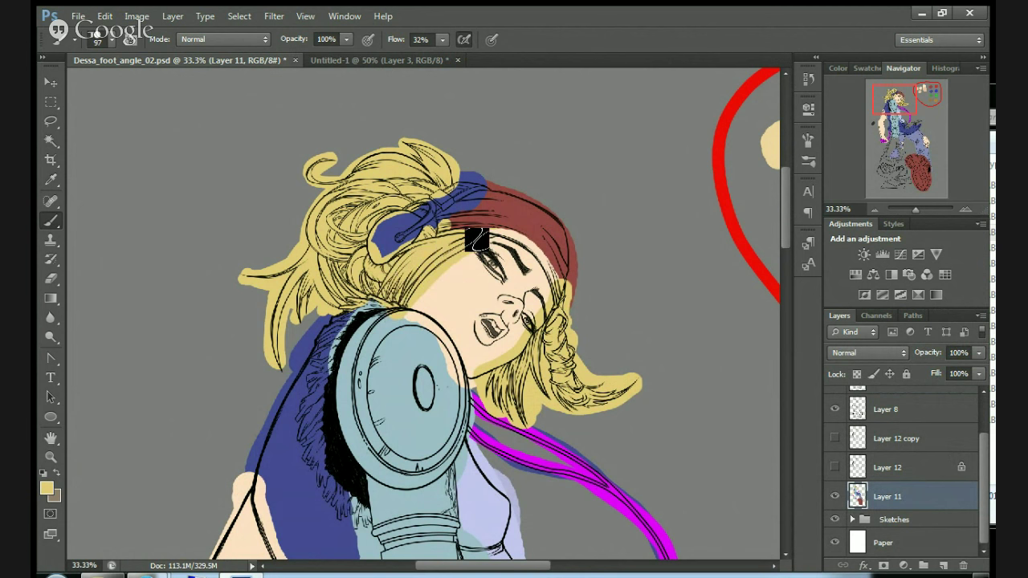
{"action": "mouse_move", "coordinate": [440, 234]}
{"action": "left_mouse_down"}
{"action": "mouse_move", "coordinate": [373, 251]}
{"action": "mouse_move", "coordinate": [382, 224]}
{"action": "mouse_move", "coordinate": [452, 177]}
{"action": "left_mouse_up"}
{"action": "mouse_move", "coordinate": [421, 145]}
{"action": "left_mouse_down"}
{"action": "mouse_move", "coordinate": [314, 177]}
{"action": "mouse_move", "coordinate": [318, 196]}
{"action": "mouse_move", "coordinate": [275, 267]}
{"action": "mouse_move", "coordinate": [236, 270]}
{"action": "mouse_move", "coordinate": [270, 300]}
{"action": "mouse_move", "coordinate": [281, 367]}
{"action": "mouse_move", "coordinate": [289, 318]}
{"action": "left_mouse_up"}
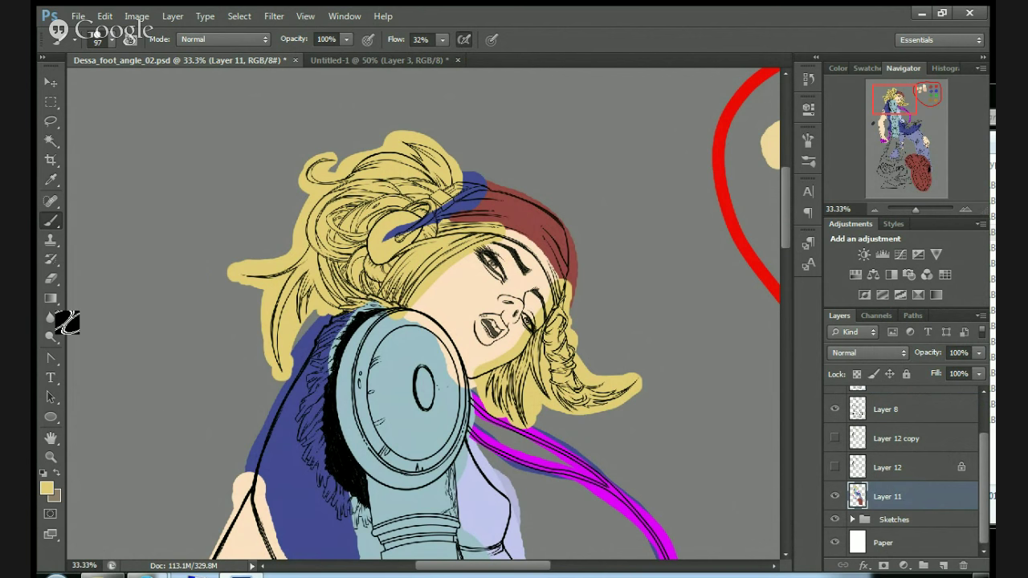
Select both yellow hair areas on Layer 11 with the Magic Wand at tolerance 32.
{"action": "left_click", "coordinate": [52, 139]}
{"action": "left_click", "coordinate": [320, 241]}
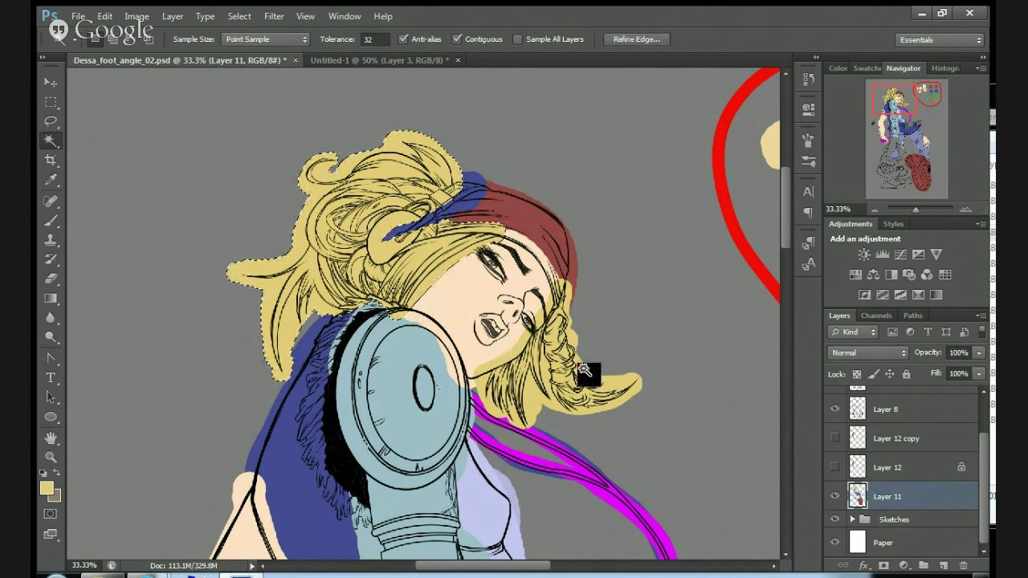
{"action": "left_click", "coordinate": [551, 360], "text": "shift"}
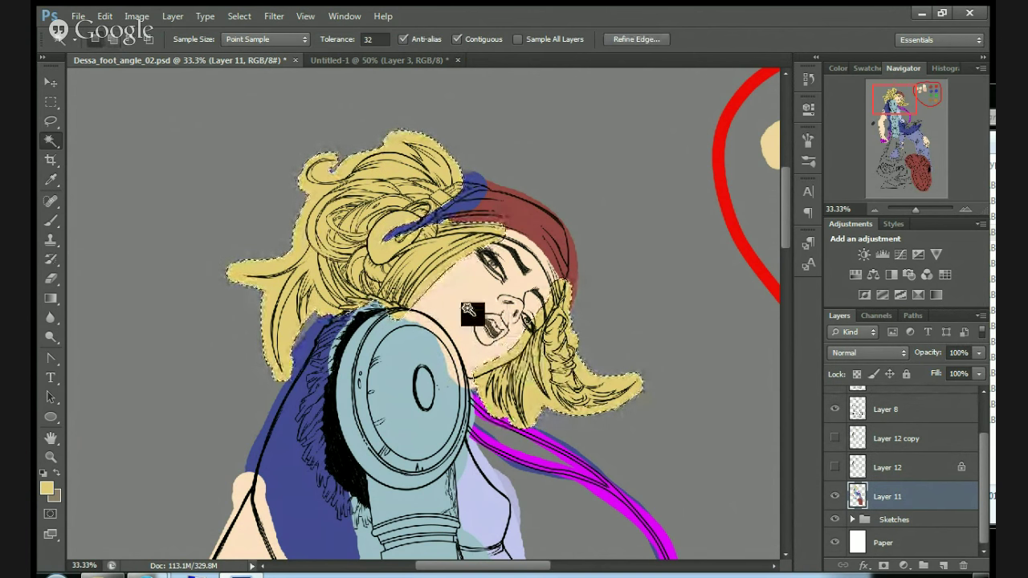
Show Layer 12 again and add a new layer directly above it.
{"action": "left_click", "coordinate": [923, 473]}
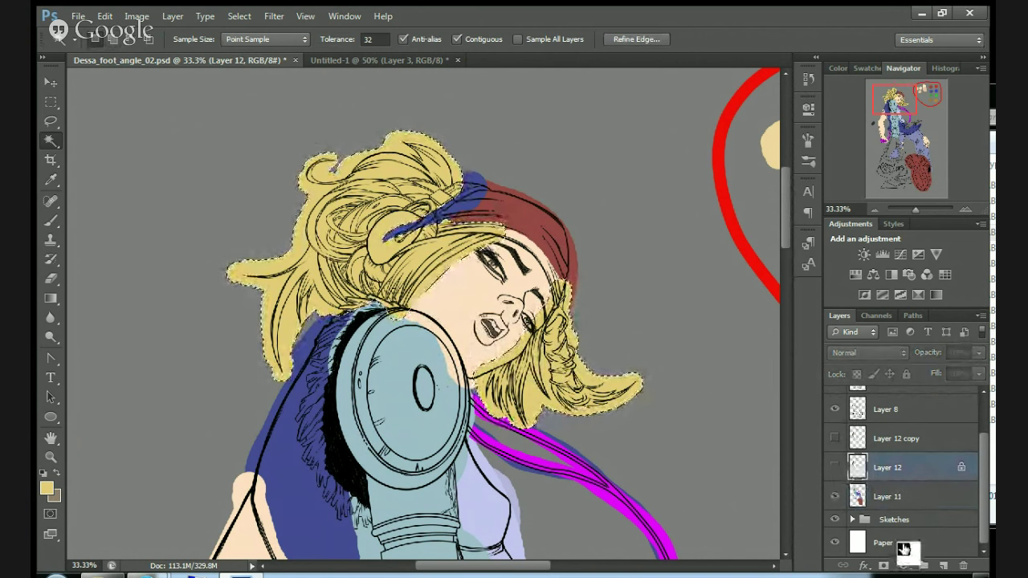
{"action": "left_click", "coordinate": [836, 467]}
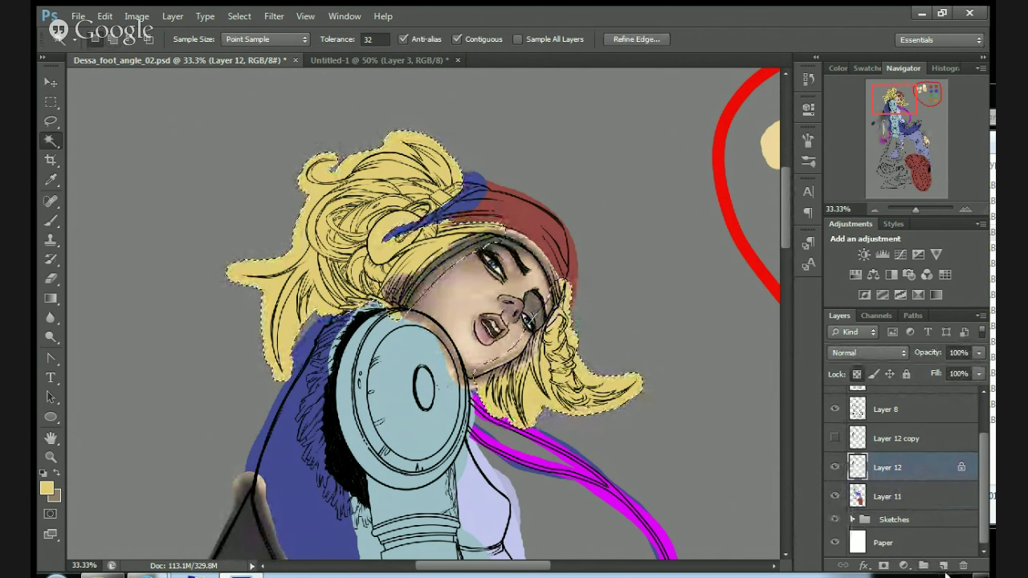
{"action": "left_click_drag", "start_coordinate": [941, 566], "coordinate": [941, 566]}
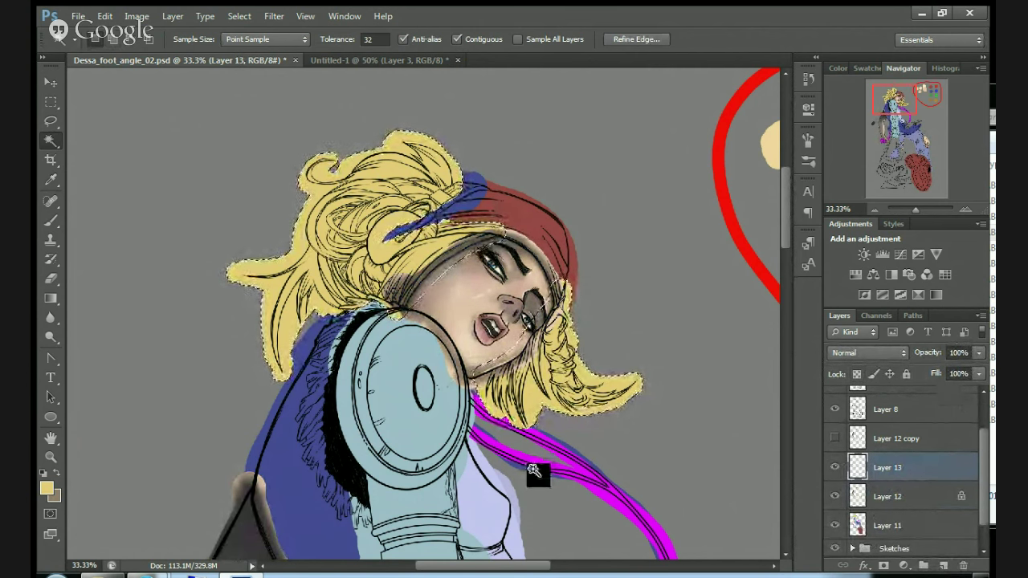
Set the background colour to the darker yellow #a7975e and fill the hair selection with a linear foreground-to-background gradient.
{"action": "left_click", "coordinate": [51, 298]}
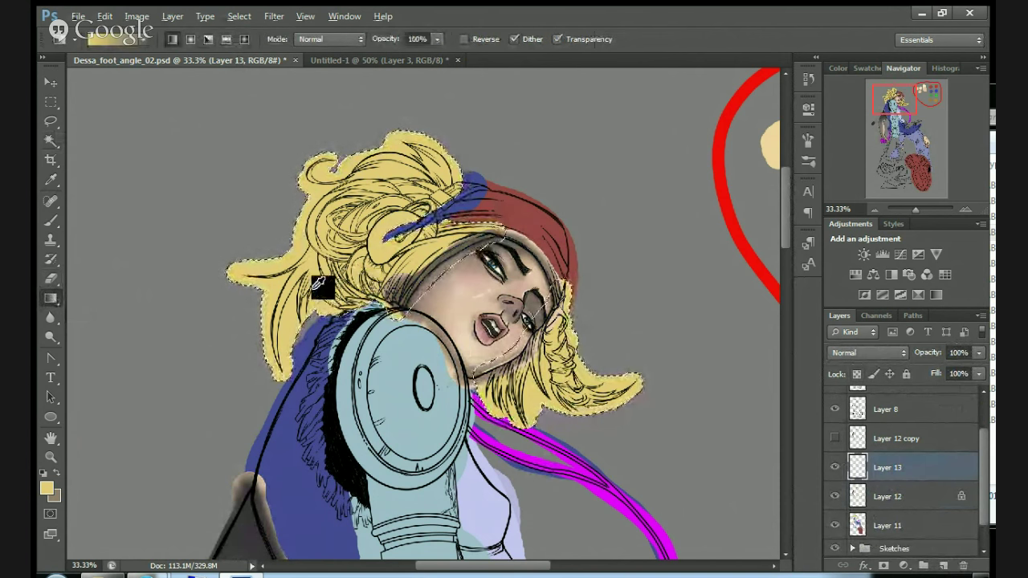
{"action": "left_click", "coordinate": [56, 496]}
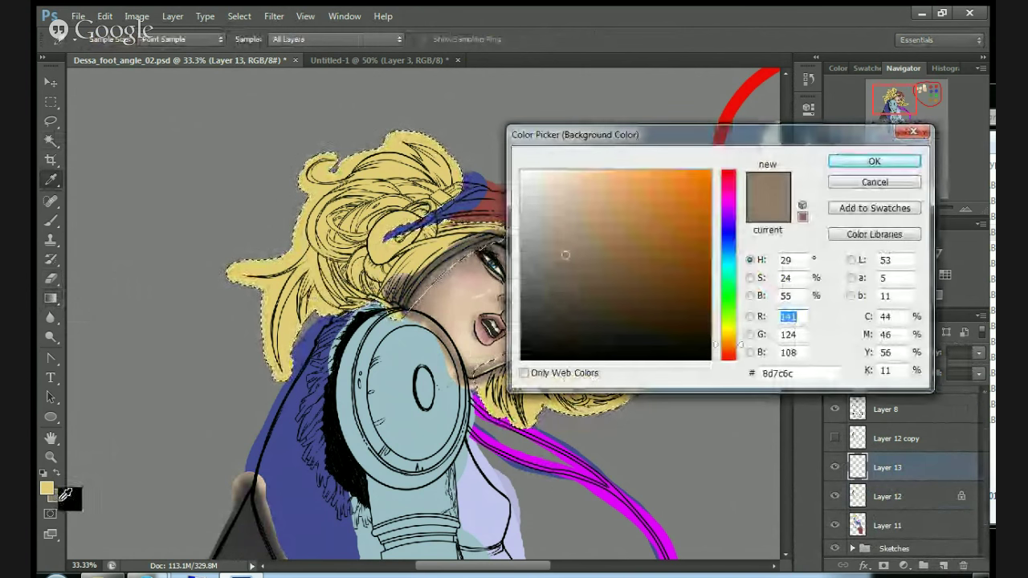
{"action": "key", "text": "alt"}
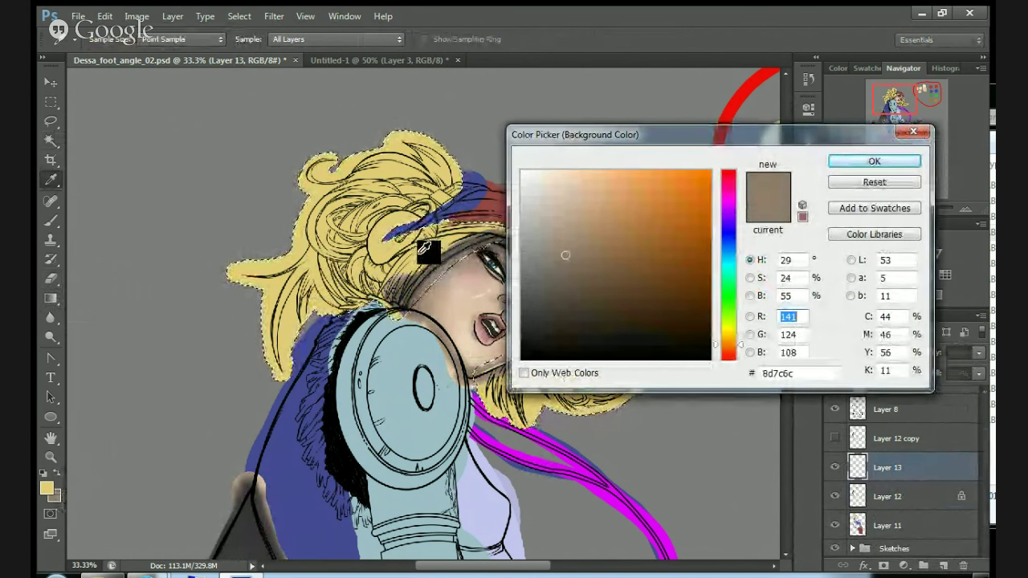
{"action": "left_click", "coordinate": [421, 252]}
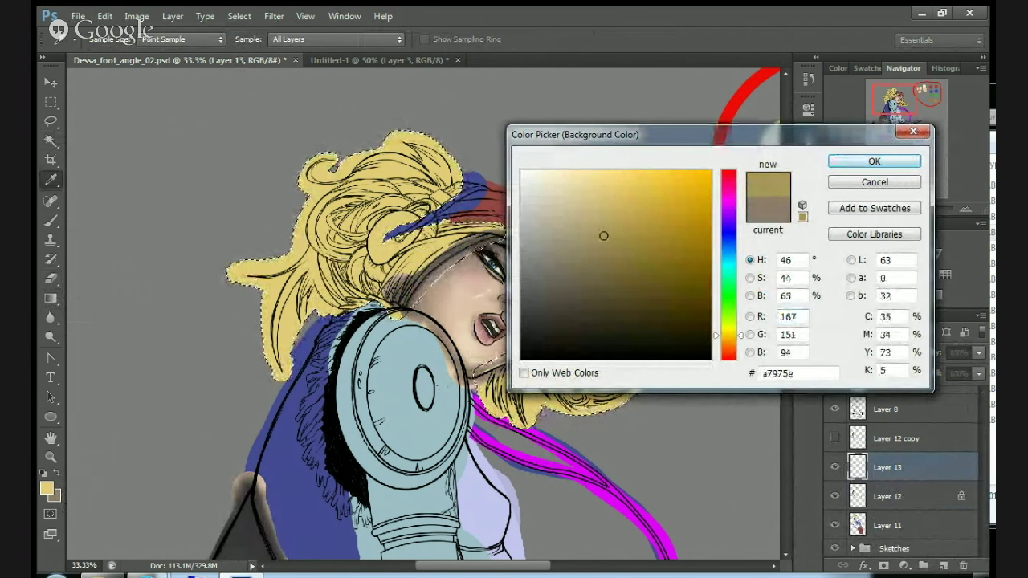
{"action": "left_click", "coordinate": [874, 161]}
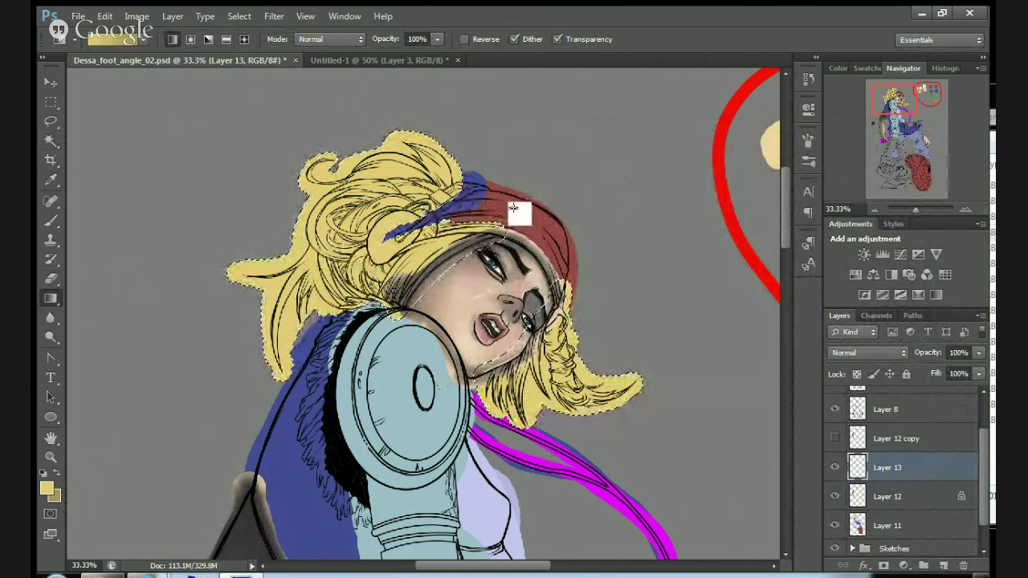
{"action": "left_click_drag", "start_coordinate": [258, 369], "coordinate": [229, 386]}
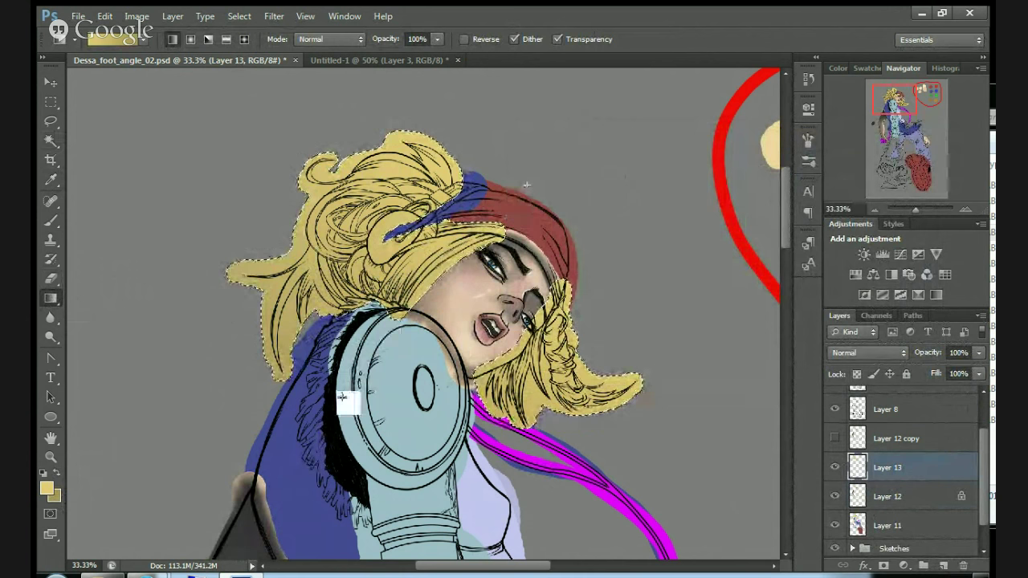
Darken the background colour to #7c7048, redraw the gradient across the hair with a darker lower end, and clear the selection.
{"action": "left_click", "coordinate": [56, 496]}
{"action": "left_click_drag", "start_coordinate": [599, 270], "coordinate": [601, 267]}
{"action": "left_click", "coordinate": [874, 161]}
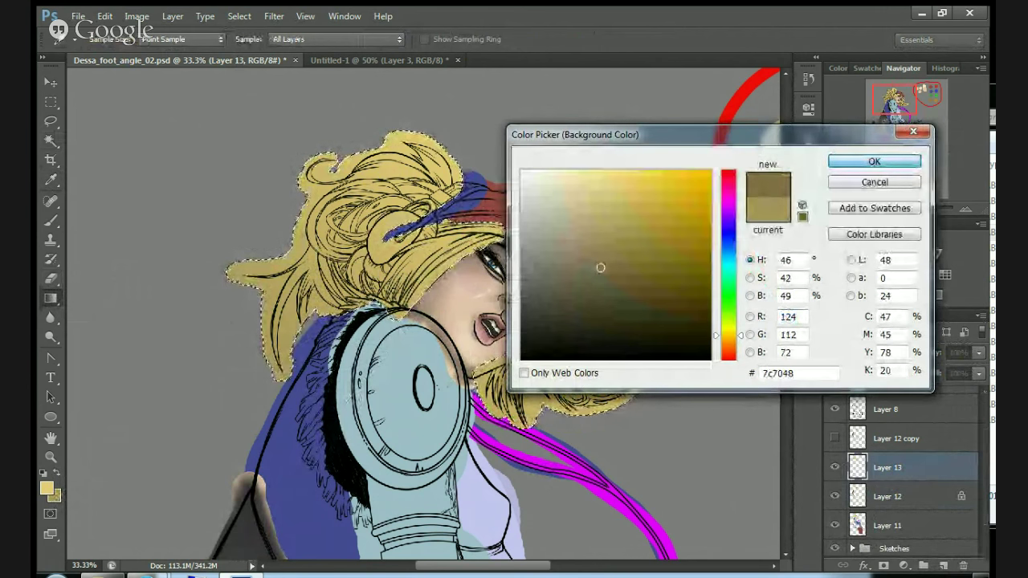
{"action": "key", "text": "g"}
{"action": "left_click_drag", "start_coordinate": [376, 353], "coordinate": [322, 402]}
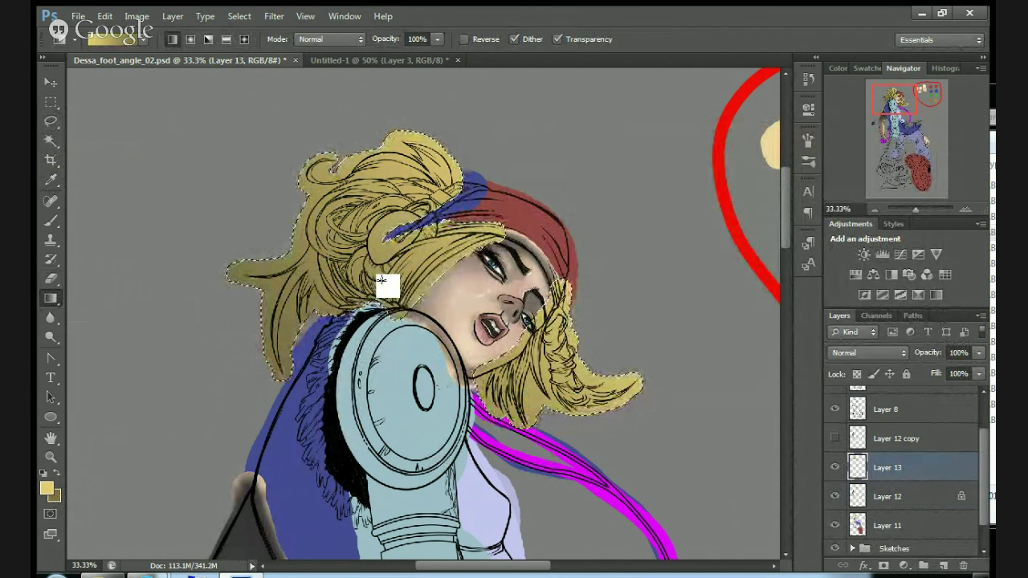
{"action": "left_click", "coordinate": [50, 121]}
{"action": "left_click", "coordinate": [145, 227]}
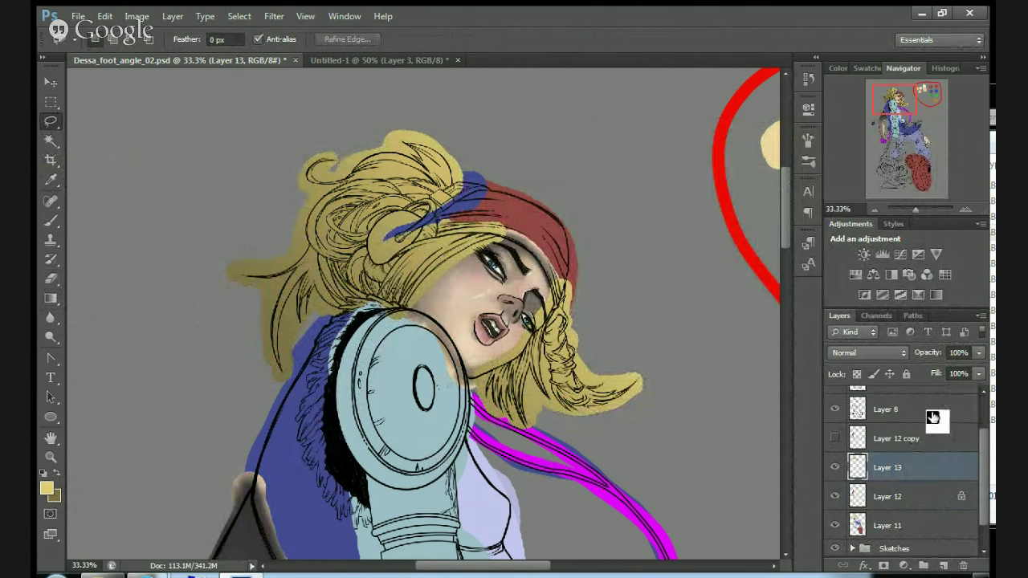
Toggle the hair gradient on Layer 13 off and on to compare, and add a new layer above it.
{"action": "left_click", "coordinate": [835, 471]}
{"action": "left_click", "coordinate": [835, 470]}
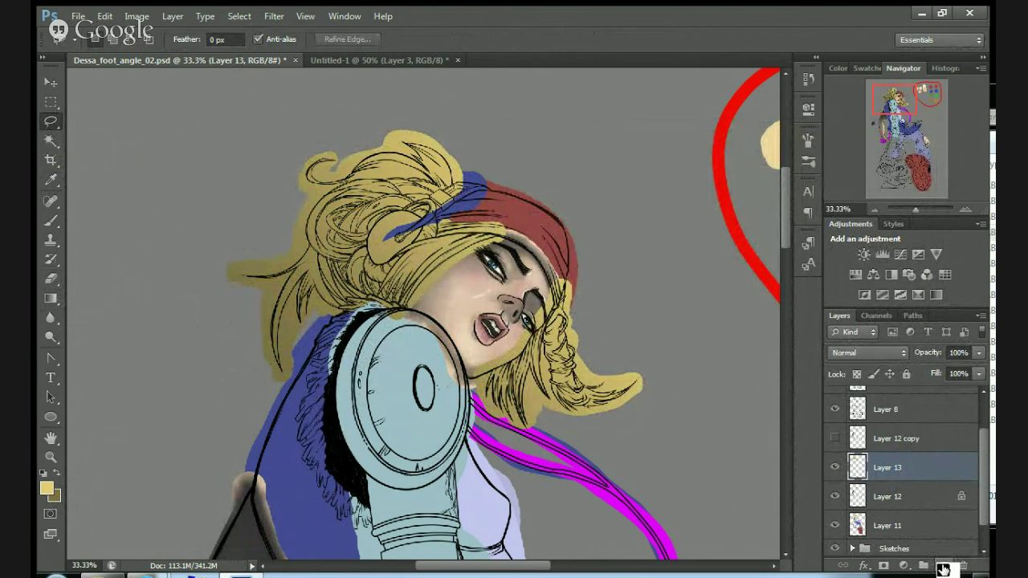
{"action": "left_click_drag", "start_coordinate": [942, 568], "coordinate": [941, 567]}
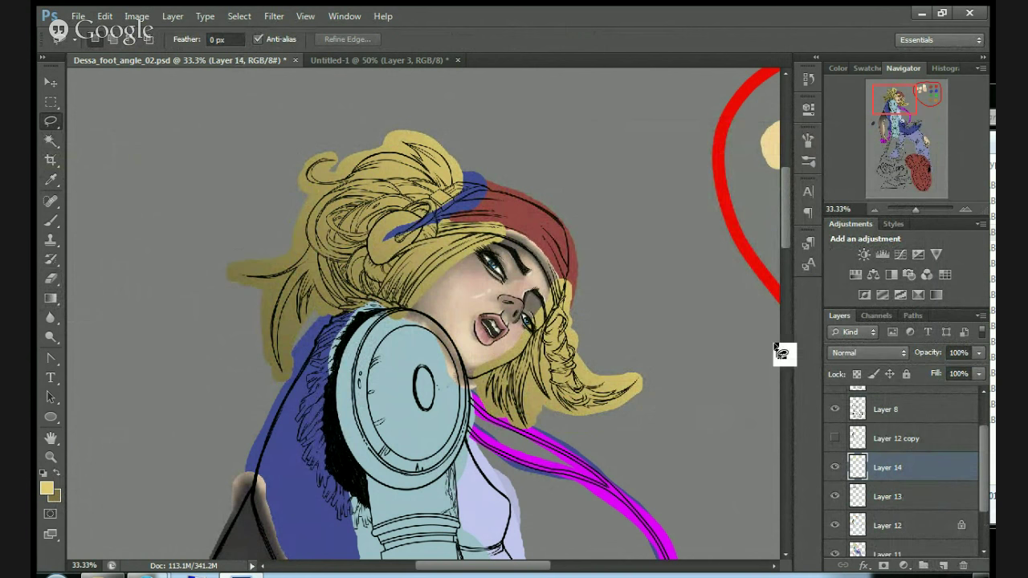
Lasso freehand the shadow areas of the strands framing the face, around the neck and below the bun on Layer 14.
{"action": "left_click", "coordinate": [964, 208]}
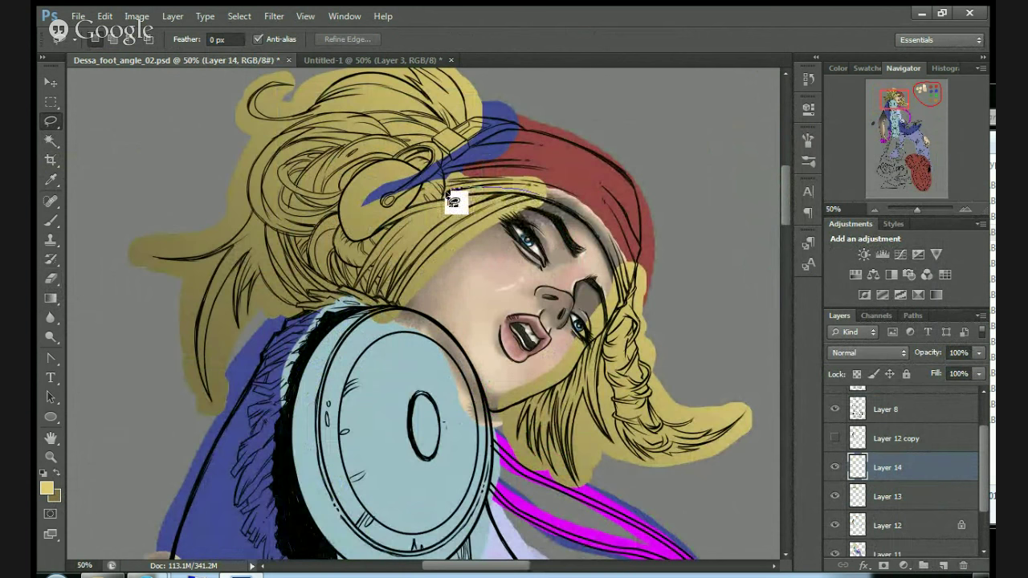
{"action": "mouse_move", "coordinate": [441, 199]}
{"action": "left_mouse_down"}
{"action": "mouse_move", "coordinate": [452, 202]}
{"action": "mouse_move", "coordinate": [424, 241]}
{"action": "mouse_move", "coordinate": [449, 229]}
{"action": "mouse_move", "coordinate": [450, 216]}
{"action": "mouse_move", "coordinate": [484, 214]}
{"action": "mouse_move", "coordinate": [442, 248]}
{"action": "mouse_move", "coordinate": [486, 217]}
{"action": "mouse_move", "coordinate": [523, 222]}
{"action": "mouse_move", "coordinate": [545, 191]}
{"action": "left_mouse_up"}
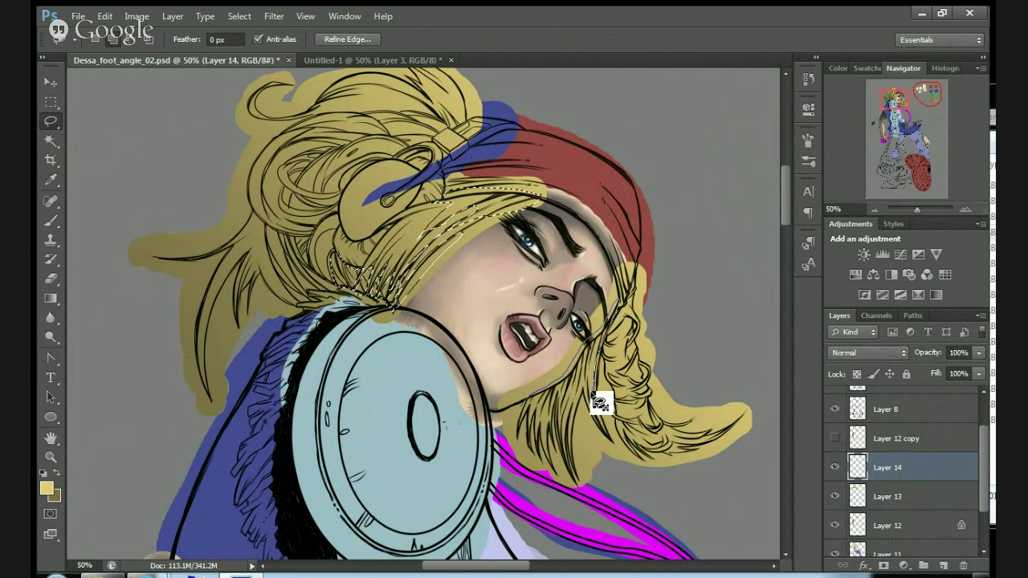
{"action": "mouse_move", "coordinate": [588, 379]}
{"action": "left_mouse_down"}
{"action": "mouse_move", "coordinate": [569, 475]}
{"action": "mouse_move", "coordinate": [517, 458]}
{"action": "mouse_move", "coordinate": [555, 380]}
{"action": "mouse_move", "coordinate": [594, 322]}
{"action": "left_mouse_up"}
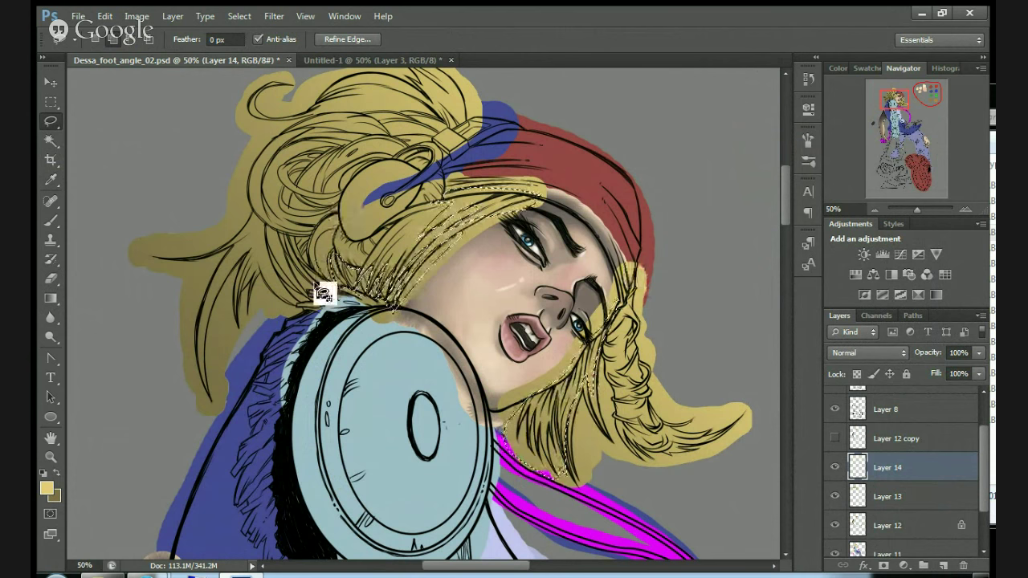
{"action": "mouse_move", "coordinate": [333, 256]}
{"action": "left_mouse_down"}
{"action": "mouse_move", "coordinate": [317, 248]}
{"action": "mouse_move", "coordinate": [334, 230]}
{"action": "mouse_move", "coordinate": [337, 246]}
{"action": "mouse_move", "coordinate": [330, 220]}
{"action": "mouse_move", "coordinate": [342, 229]}
{"action": "mouse_move", "coordinate": [354, 191]}
{"action": "mouse_move", "coordinate": [335, 220]}
{"action": "mouse_move", "coordinate": [339, 206]}
{"action": "mouse_move", "coordinate": [326, 216]}
{"action": "left_mouse_up"}
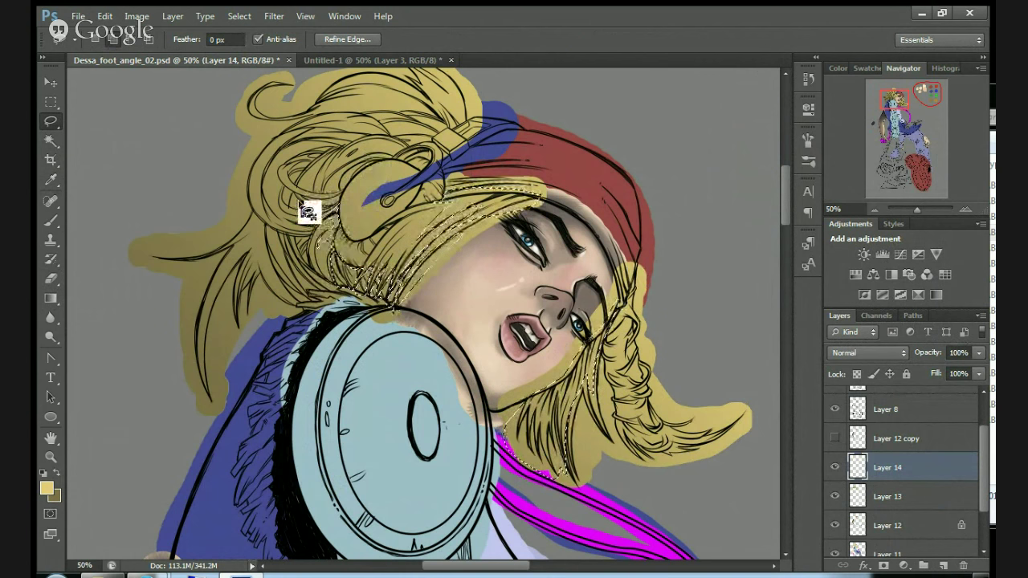
{"action": "mouse_move", "coordinate": [329, 206]}
{"action": "left_mouse_down"}
{"action": "mouse_move", "coordinate": [305, 251]}
{"action": "mouse_move", "coordinate": [310, 238]}
{"action": "mouse_move", "coordinate": [296, 239]}
{"action": "mouse_move", "coordinate": [311, 268]}
{"action": "mouse_move", "coordinate": [310, 239]}
{"action": "mouse_move", "coordinate": [311, 265]}
{"action": "mouse_move", "coordinate": [295, 237]}
{"action": "mouse_move", "coordinate": [309, 239]}
{"action": "mouse_move", "coordinate": [309, 260]}
{"action": "mouse_move", "coordinate": [319, 250]}
{"action": "mouse_move", "coordinate": [350, 163]}
{"action": "mouse_move", "coordinate": [272, 221]}
{"action": "mouse_move", "coordinate": [282, 235]}
{"action": "mouse_move", "coordinate": [248, 216]}
{"action": "mouse_move", "coordinate": [281, 281]}
{"action": "mouse_move", "coordinate": [266, 248]}
{"action": "mouse_move", "coordinate": [287, 277]}
{"action": "mouse_move", "coordinate": [276, 251]}
{"action": "mouse_move", "coordinate": [295, 271]}
{"action": "left_mouse_up"}
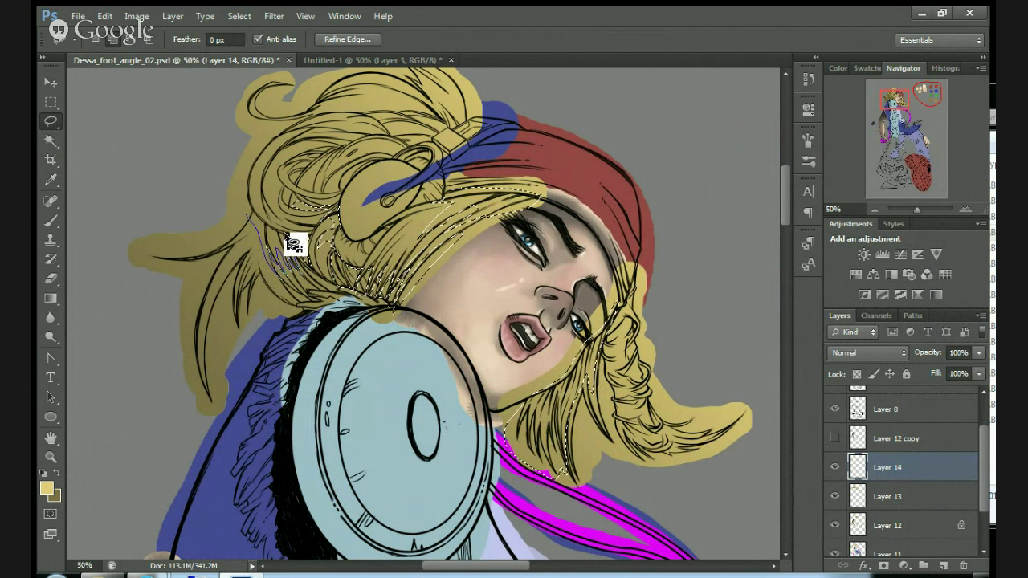
{"action": "mouse_move", "coordinate": [253, 228]}
{"action": "left_mouse_down"}
{"action": "mouse_move", "coordinate": [323, 116]}
{"action": "mouse_move", "coordinate": [336, 123]}
{"action": "mouse_move", "coordinate": [241, 220]}
{"action": "mouse_move", "coordinate": [245, 254]}
{"action": "mouse_move", "coordinate": [258, 236]}
{"action": "mouse_move", "coordinate": [216, 280]}
{"action": "mouse_move", "coordinate": [202, 322]}
{"action": "mouse_move", "coordinate": [211, 404]}
{"action": "mouse_move", "coordinate": [215, 337]}
{"action": "mouse_move", "coordinate": [269, 244]}
{"action": "left_mouse_up"}
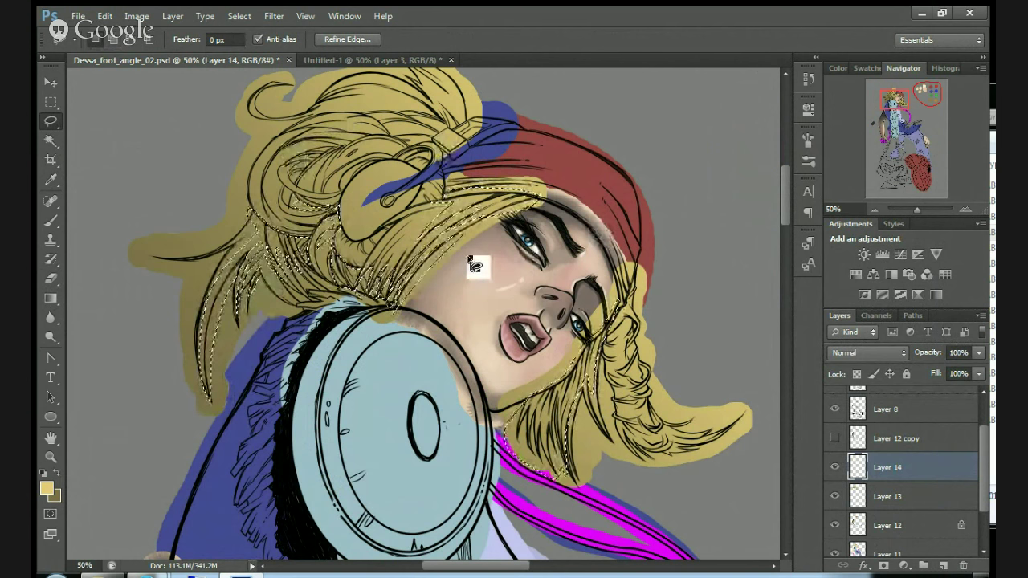
Clear and restore the selection, and add strand shadows in the bun, the swept-up hair and the braid with the Lasso tool.
{"action": "key", "text": "ctrl+d"}
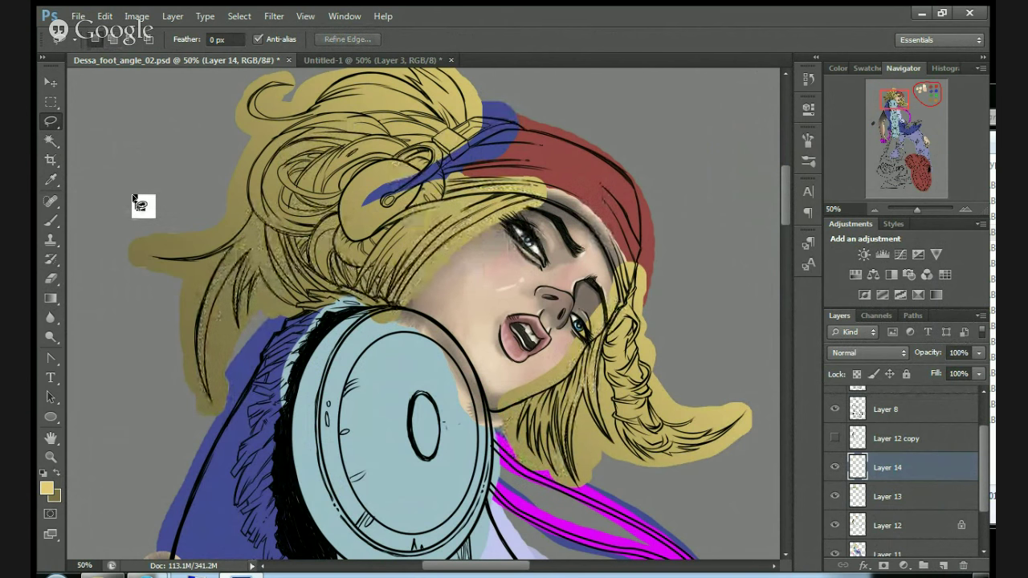
{"action": "key", "text": "ctrl+shift+d"}
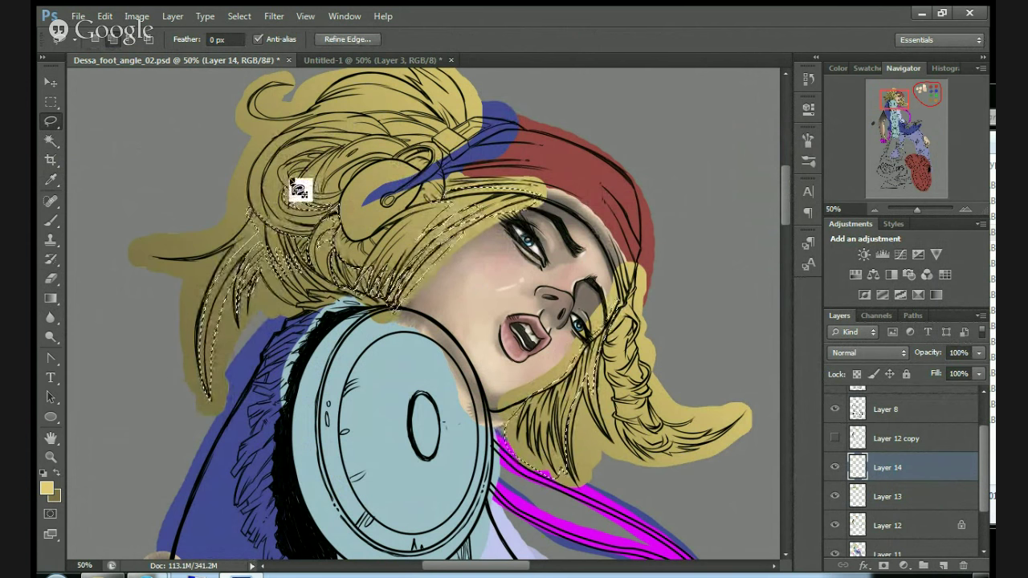
{"action": "mouse_move", "coordinate": [299, 193]}
{"action": "left_mouse_down"}
{"action": "mouse_move", "coordinate": [385, 95]}
{"action": "mouse_move", "coordinate": [381, 131]}
{"action": "mouse_move", "coordinate": [329, 195]}
{"action": "mouse_move", "coordinate": [320, 201]}
{"action": "mouse_move", "coordinate": [335, 151]}
{"action": "mouse_move", "coordinate": [306, 181]}
{"action": "mouse_move", "coordinate": [322, 199]}
{"action": "left_mouse_up"}
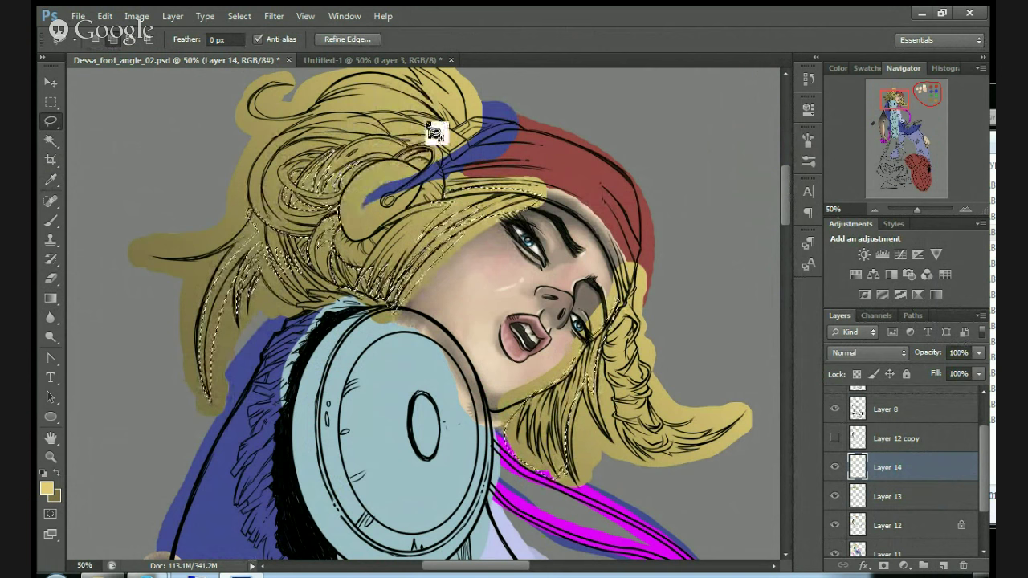
{"action": "left_click_drag", "start_coordinate": [906, 104], "coordinate": [892, 96]}
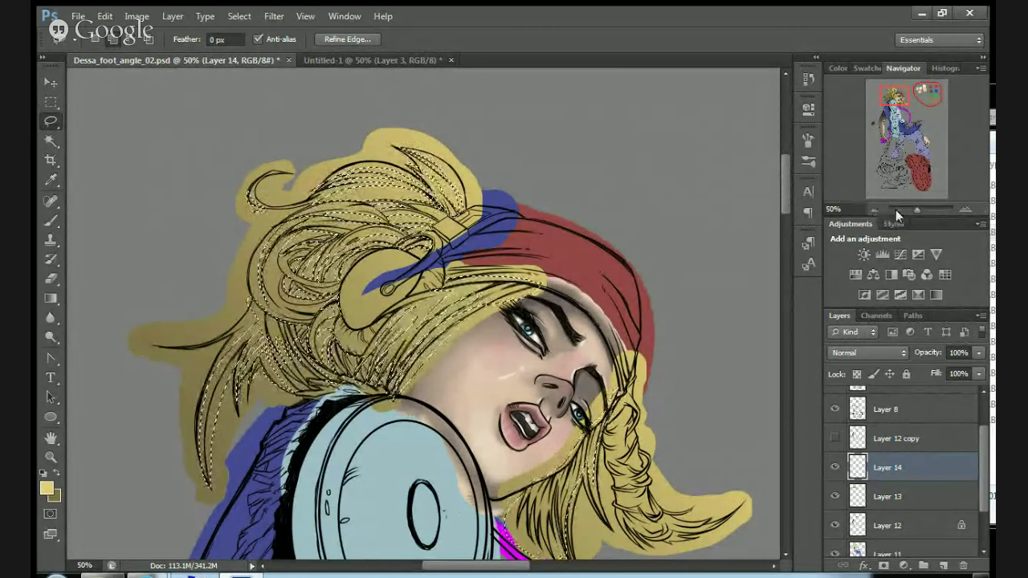
{"action": "mouse_move", "coordinate": [898, 102]}
{"action": "left_mouse_down"}
{"action": "mouse_move", "coordinate": [891, 97]}
{"action": "mouse_move", "coordinate": [903, 101]}
{"action": "left_mouse_up"}
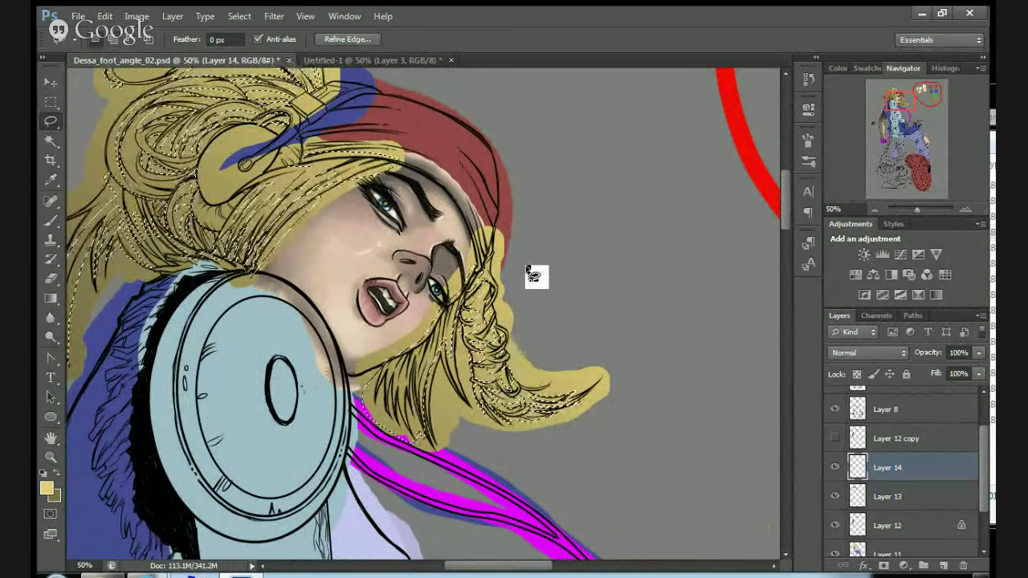
{"action": "left_click_drag", "start_coordinate": [900, 109], "coordinate": [894, 105]}
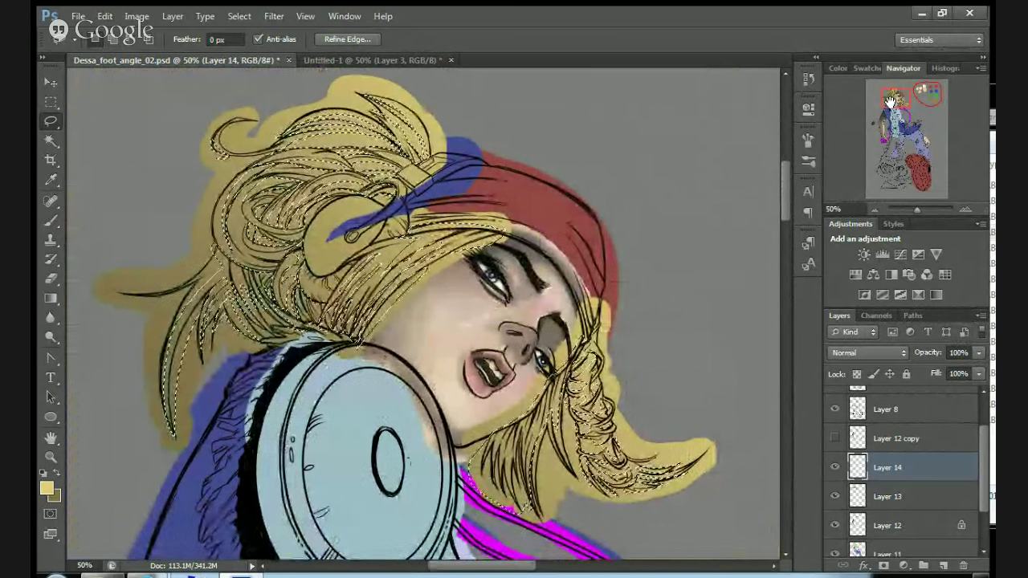
Switch to the Brush tool, undo a test stroke and set Layer 14's blending mode to Multiply.
{"action": "left_click", "coordinate": [50, 220]}
{"action": "left_click_drag", "start_coordinate": [352, 384], "coordinate": [386, 398]}
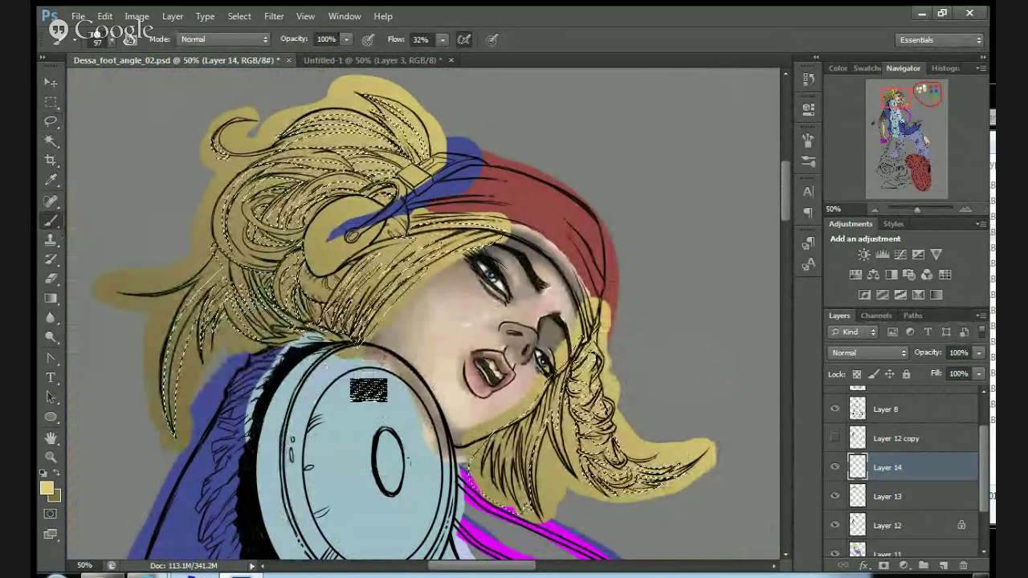
{"action": "key", "text": "ctrl+z"}
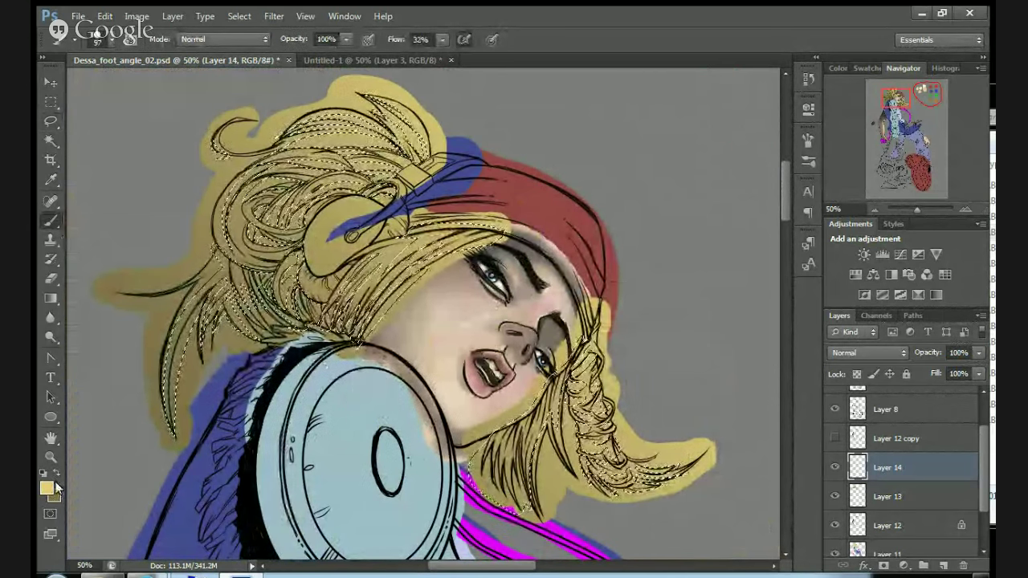
{"action": "left_click", "coordinate": [901, 353]}
{"action": "scroll", "coordinate": [901, 353], "scroll_direction": "down", "scroll_amount": 10}
{"action": "scroll", "coordinate": [901, 353], "scroll_direction": "up", "scroll_amount": 7}
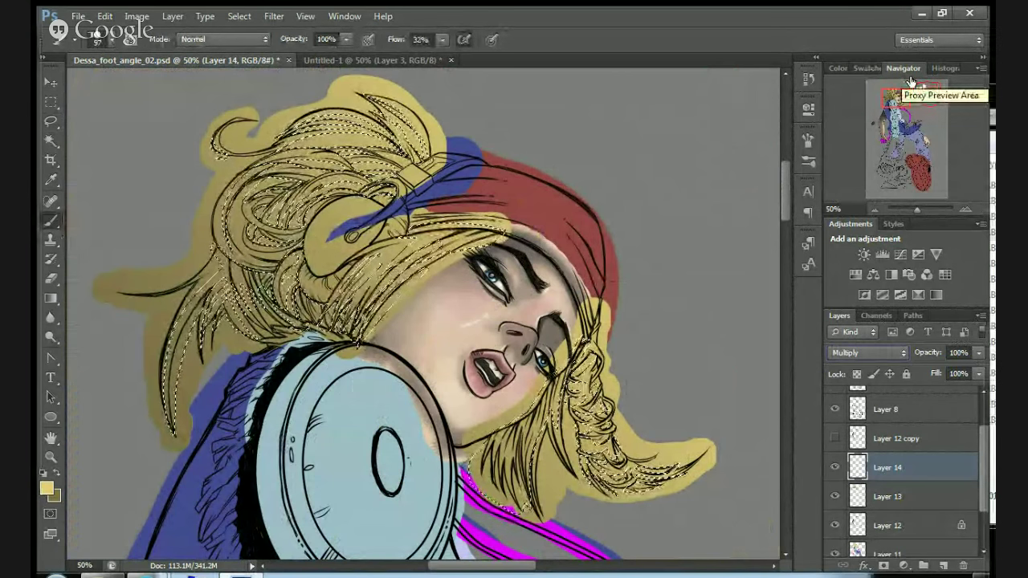
Sample the dark yellow of the hair, darken the foreground colour to #6c6448 and set the brush opacity to 30%.
{"action": "left_click", "coordinate": [213, 271], "text": "alt"}
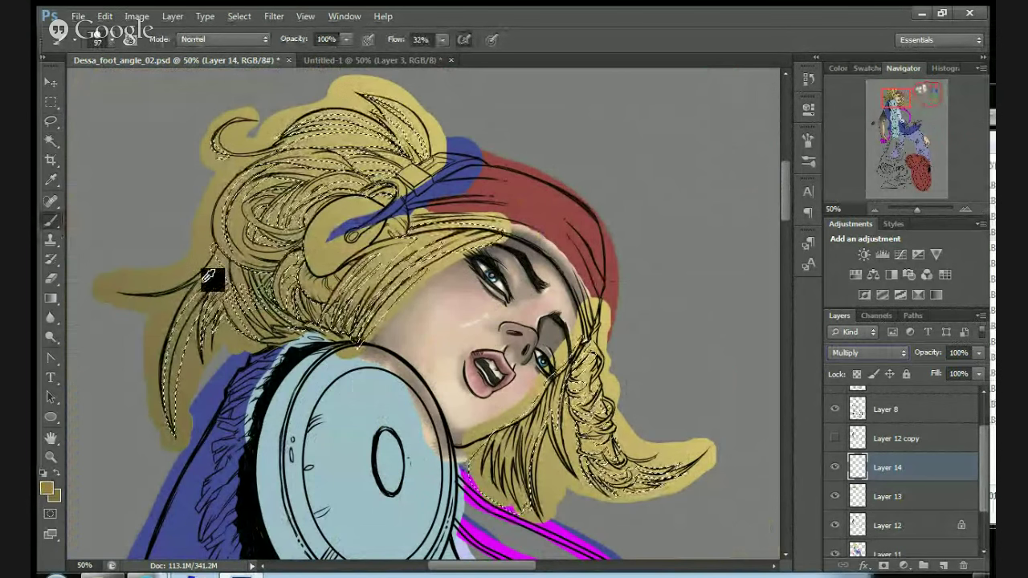
{"action": "left_click", "coordinate": [46, 487]}
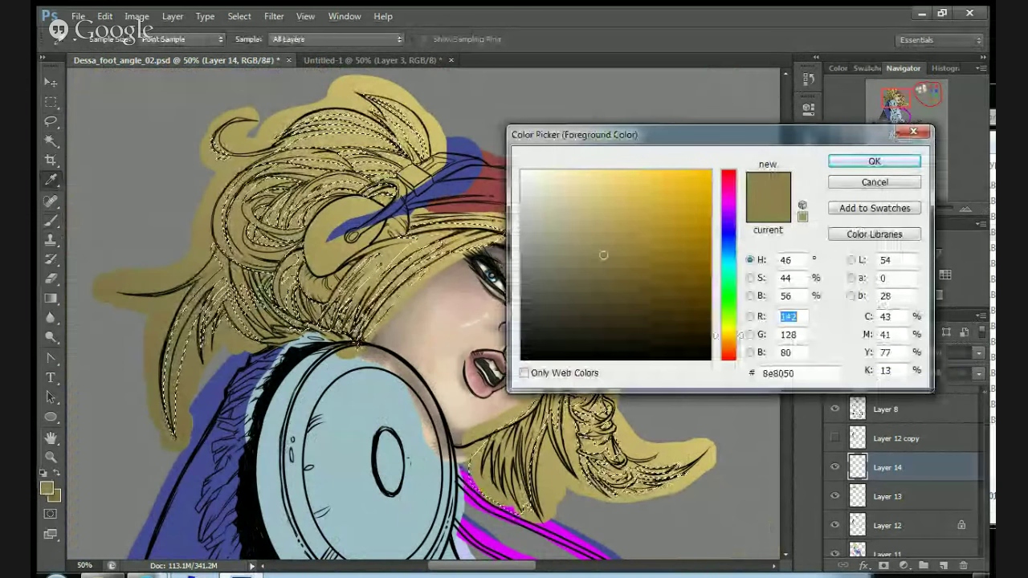
{"action": "left_click", "coordinate": [586, 273]}
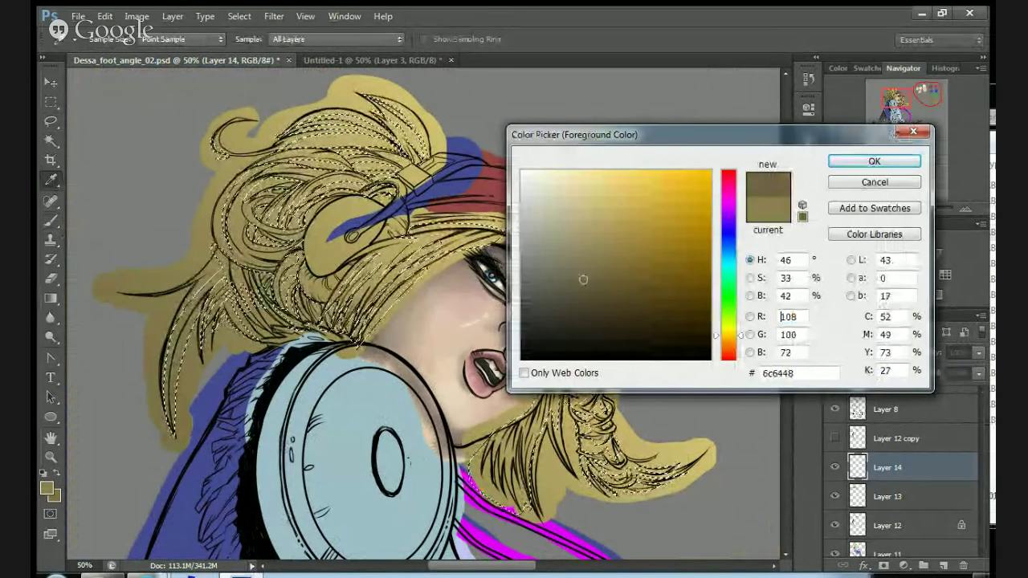
{"action": "left_click", "coordinate": [835, 163]}
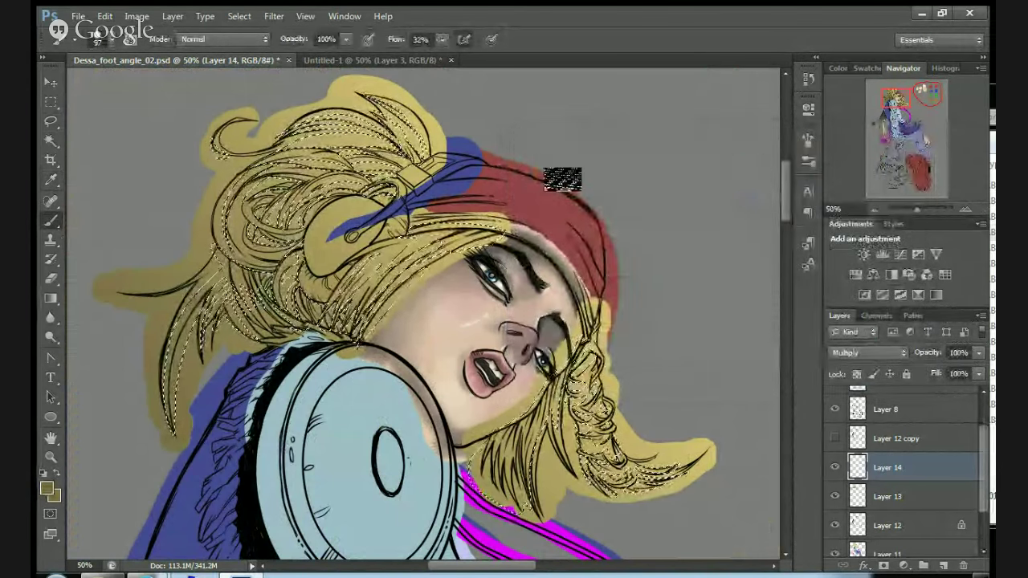
{"action": "left_click", "coordinate": [347, 38]}
{"action": "left_click_drag", "start_coordinate": [347, 56], "coordinate": [294, 48]}
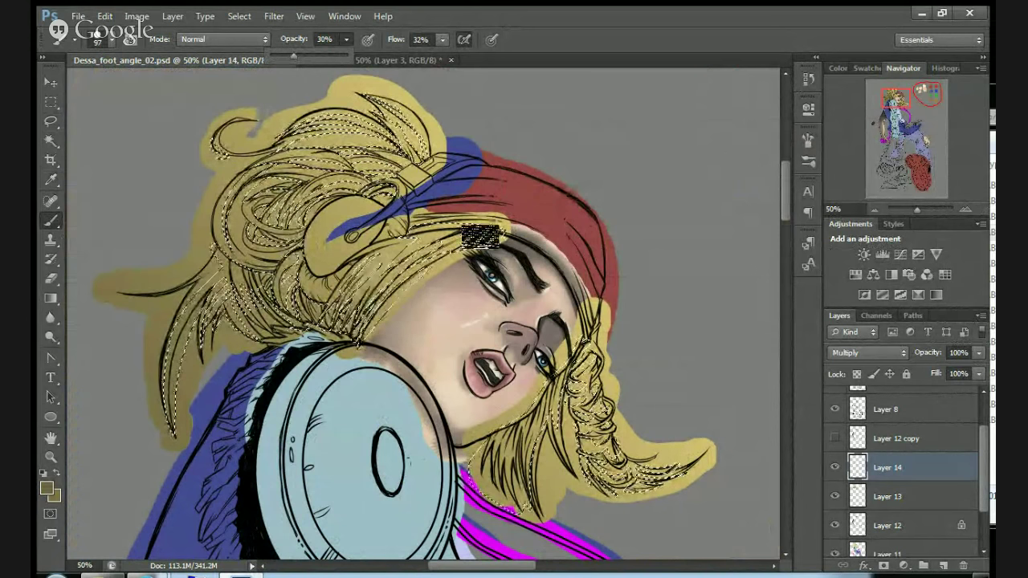
Brush a first pass of shading over the selected strands in the front hair, bun, braid and loose back strands.
{"action": "mouse_move", "coordinate": [361, 307]}
{"action": "left_mouse_down"}
{"action": "mouse_move", "coordinate": [477, 236]}
{"action": "mouse_move", "coordinate": [366, 312]}
{"action": "mouse_move", "coordinate": [436, 229]}
{"action": "mouse_move", "coordinate": [332, 298]}
{"action": "mouse_move", "coordinate": [367, 230]}
{"action": "mouse_move", "coordinate": [235, 326]}
{"action": "mouse_move", "coordinate": [294, 241]}
{"action": "mouse_move", "coordinate": [143, 426]}
{"action": "mouse_move", "coordinate": [172, 375]}
{"action": "mouse_move", "coordinate": [279, 280]}
{"action": "mouse_move", "coordinate": [312, 200]}
{"action": "mouse_move", "coordinate": [276, 190]}
{"action": "mouse_move", "coordinate": [387, 98]}
{"action": "mouse_move", "coordinate": [201, 145]}
{"action": "mouse_move", "coordinate": [407, 115]}
{"action": "left_mouse_up"}
{"action": "left_click_drag", "start_coordinate": [588, 345], "coordinate": [481, 446]}
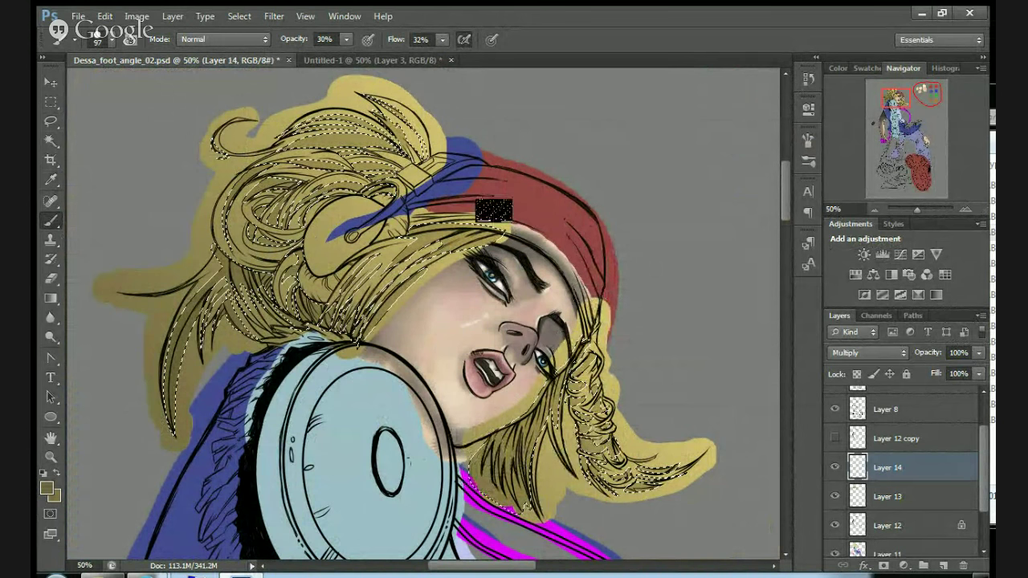
{"action": "mouse_move", "coordinate": [156, 334]}
{"action": "left_mouse_down"}
{"action": "mouse_move", "coordinate": [147, 409]}
{"action": "mouse_move", "coordinate": [291, 321]}
{"action": "left_mouse_up"}
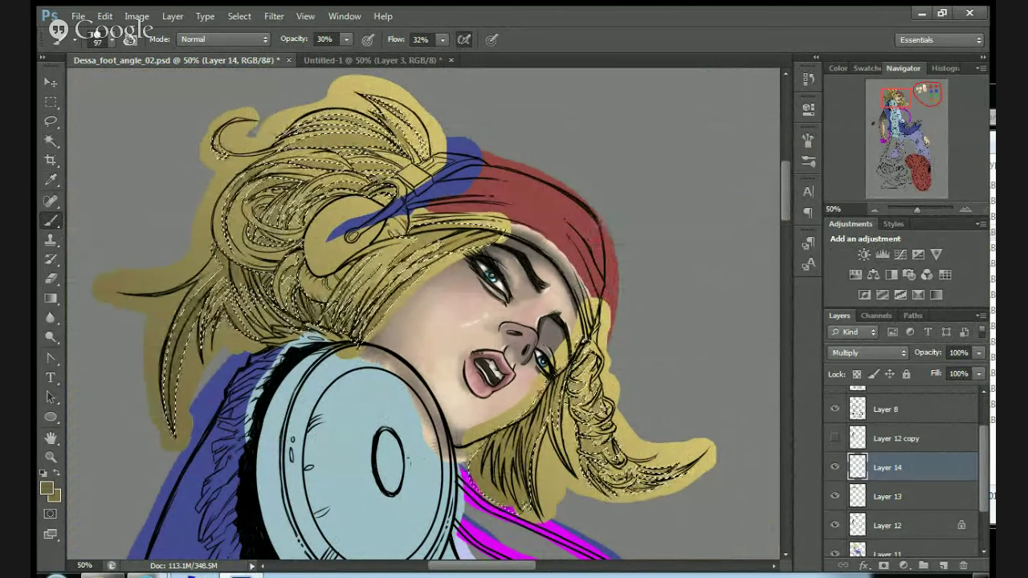
Choose the 40 px soft round brush preset and reduce its size to 28 px for finer hair shading.
{"action": "right_click", "coordinate": [450, 313]}
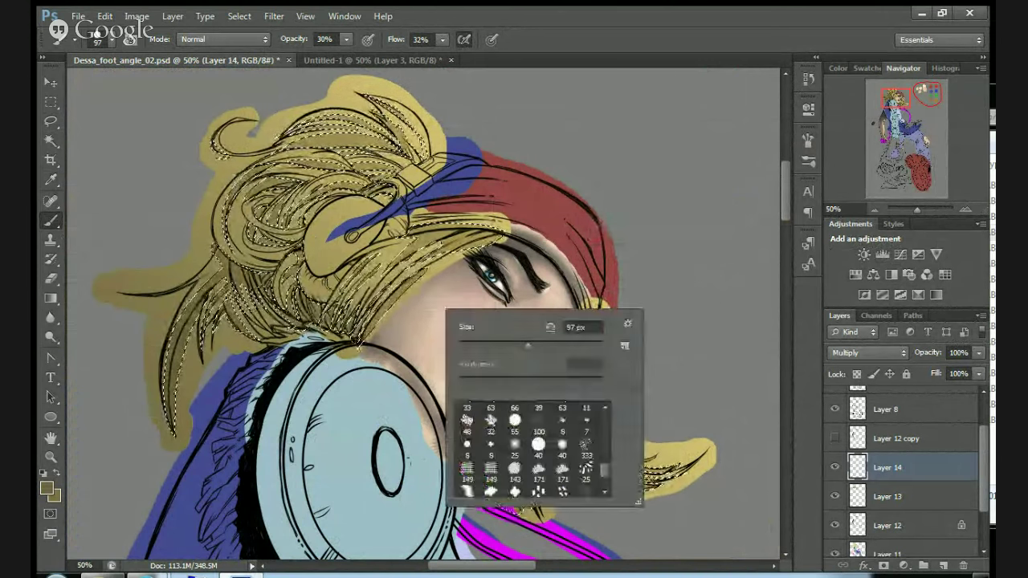
{"action": "left_click_drag", "start_coordinate": [527, 345], "coordinate": [475, 345]}
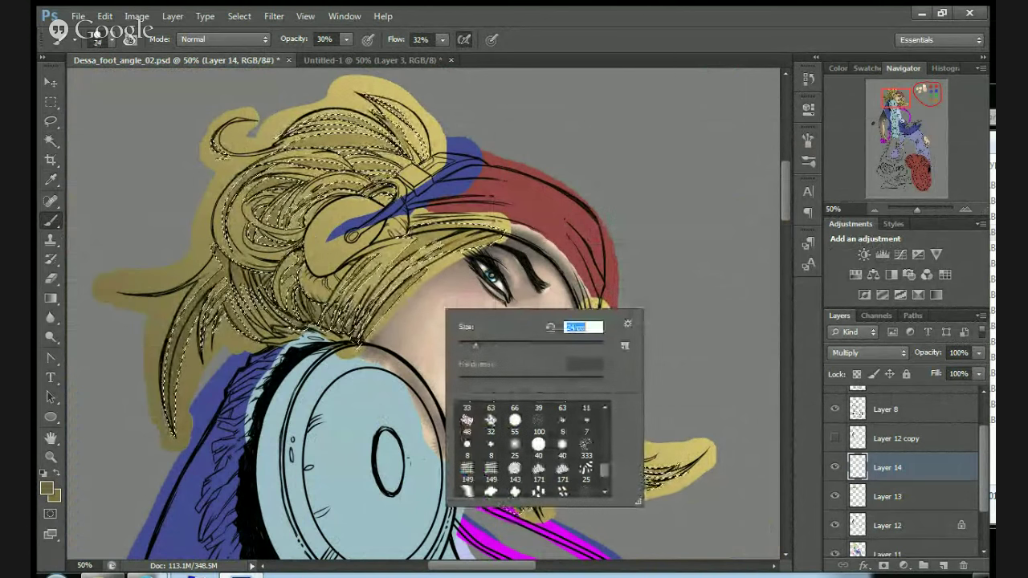
{"action": "left_click", "coordinate": [968, 206]}
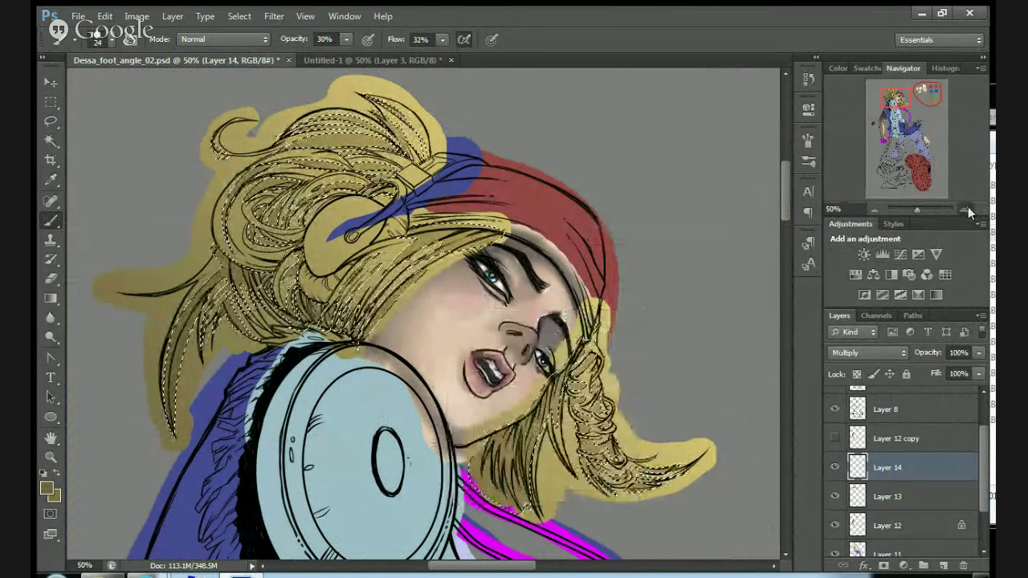
{"action": "left_click", "coordinate": [968, 207]}
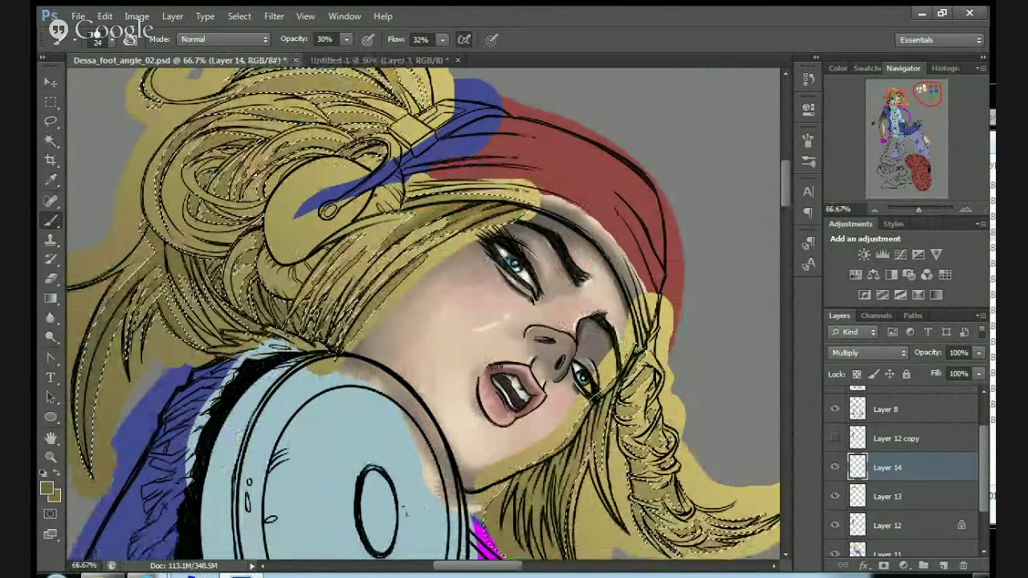
{"action": "right_click", "coordinate": [456, 233]}
{"action": "left_click", "coordinate": [571, 362]}
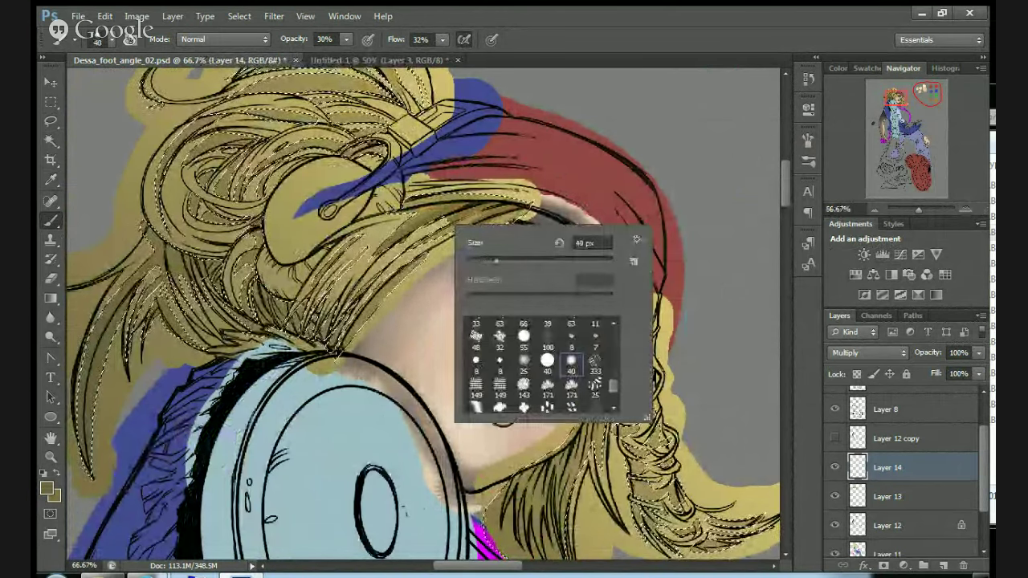
{"action": "left_click_drag", "start_coordinate": [496, 260], "coordinate": [486, 260]}
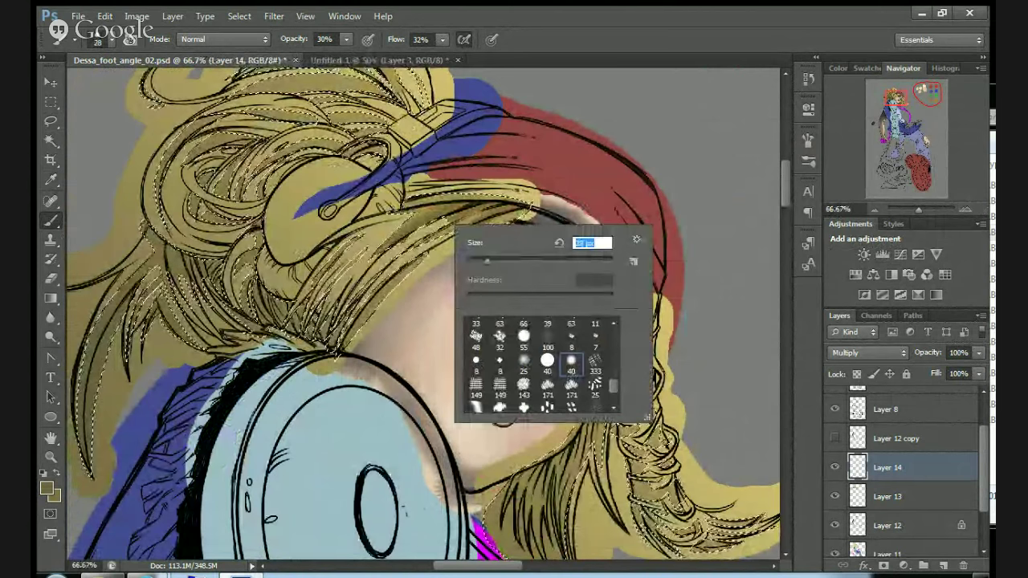
Deepen the shadows within the selected strands of the front hair, the bun and the swept-up hair.
{"action": "mouse_move", "coordinate": [449, 210]}
{"action": "left_mouse_down"}
{"action": "mouse_move", "coordinate": [383, 246]}
{"action": "mouse_move", "coordinate": [444, 210]}
{"action": "left_mouse_up"}
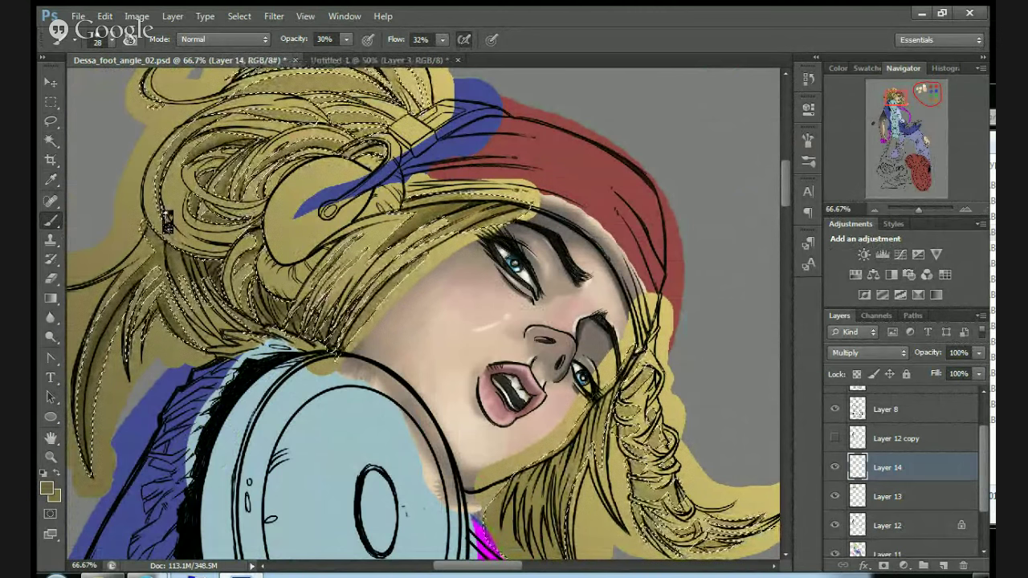
{"action": "left_click", "coordinate": [897, 94]}
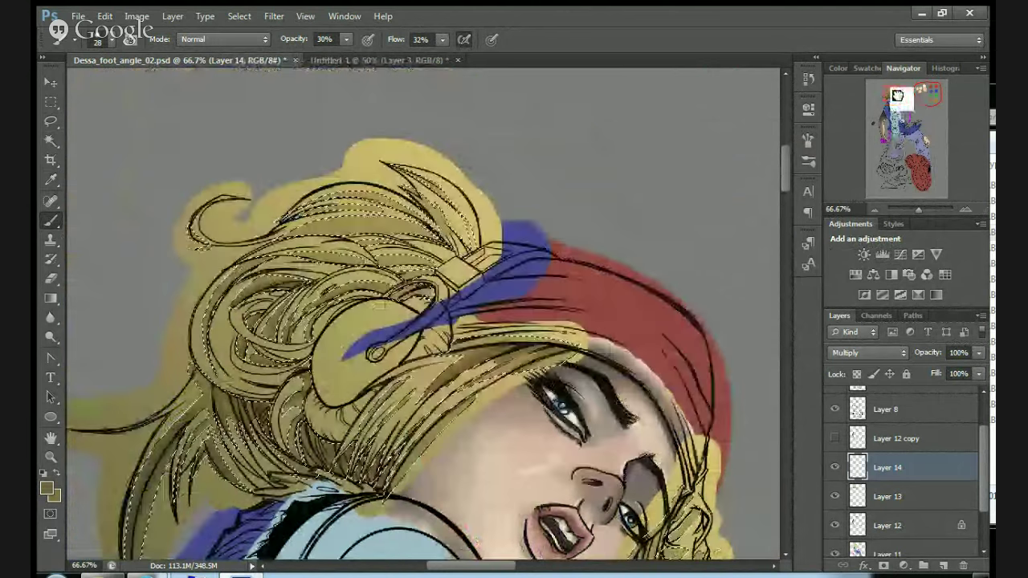
{"action": "left_click_drag", "start_coordinate": [897, 95], "coordinate": [895, 93]}
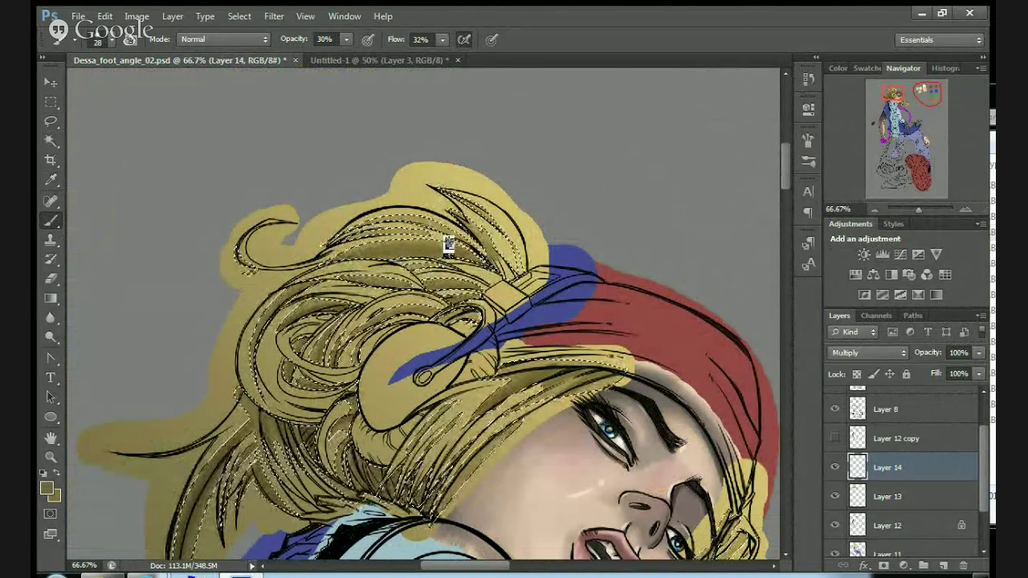
Deepen the shadows within the selected strands of the side braid, from its upper twists down to the curled end.
{"action": "left_click_drag", "start_coordinate": [893, 97], "coordinate": [876, 112]}
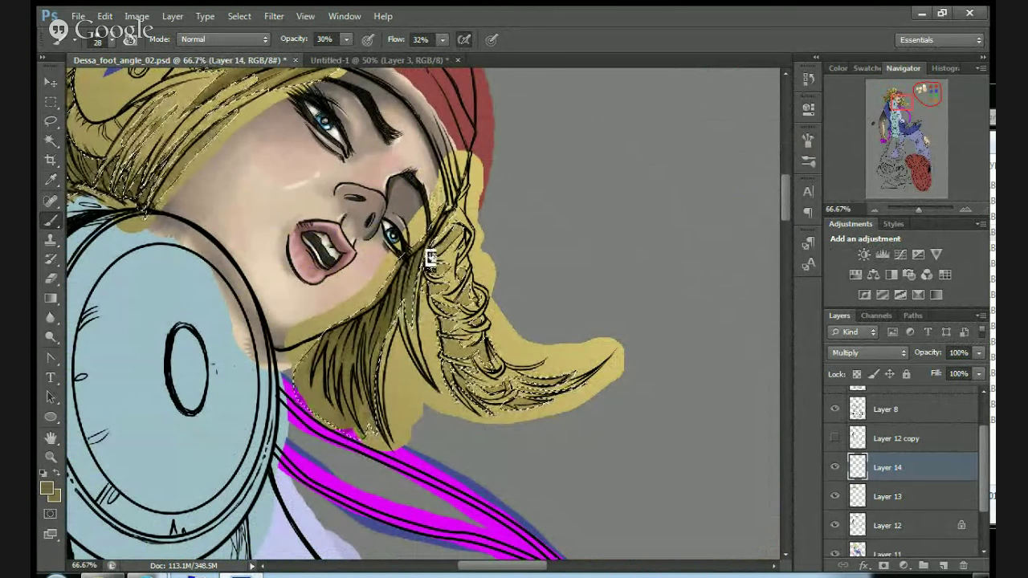
{"action": "mouse_move", "coordinate": [440, 253]}
{"action": "left_mouse_down"}
{"action": "mouse_move", "coordinate": [455, 233]}
{"action": "mouse_move", "coordinate": [431, 250]}
{"action": "mouse_move", "coordinate": [453, 213]}
{"action": "mouse_move", "coordinate": [436, 239]}
{"action": "mouse_move", "coordinate": [466, 242]}
{"action": "mouse_move", "coordinate": [432, 285]}
{"action": "left_mouse_up"}
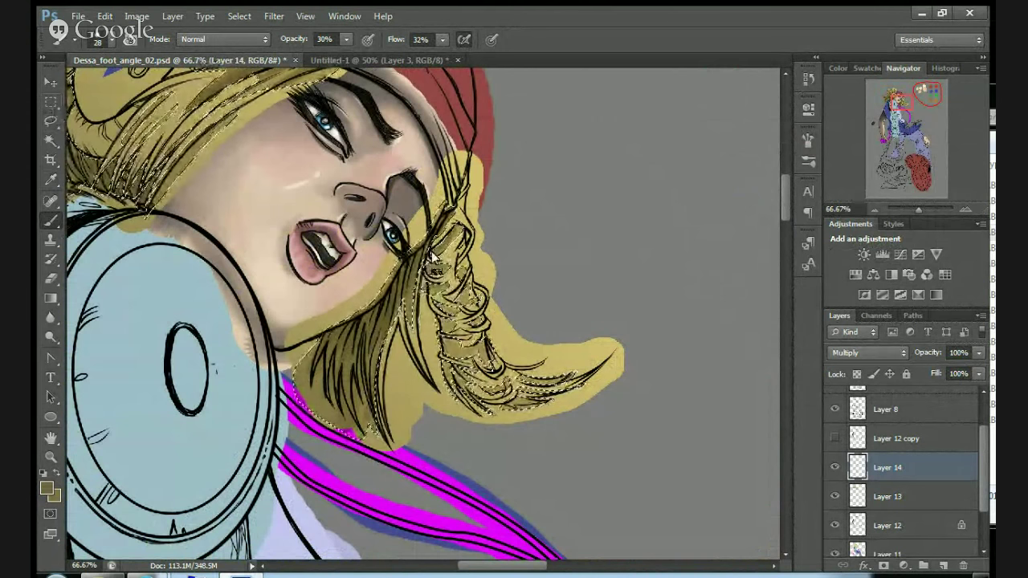
{"action": "left_click", "coordinate": [53, 123]}
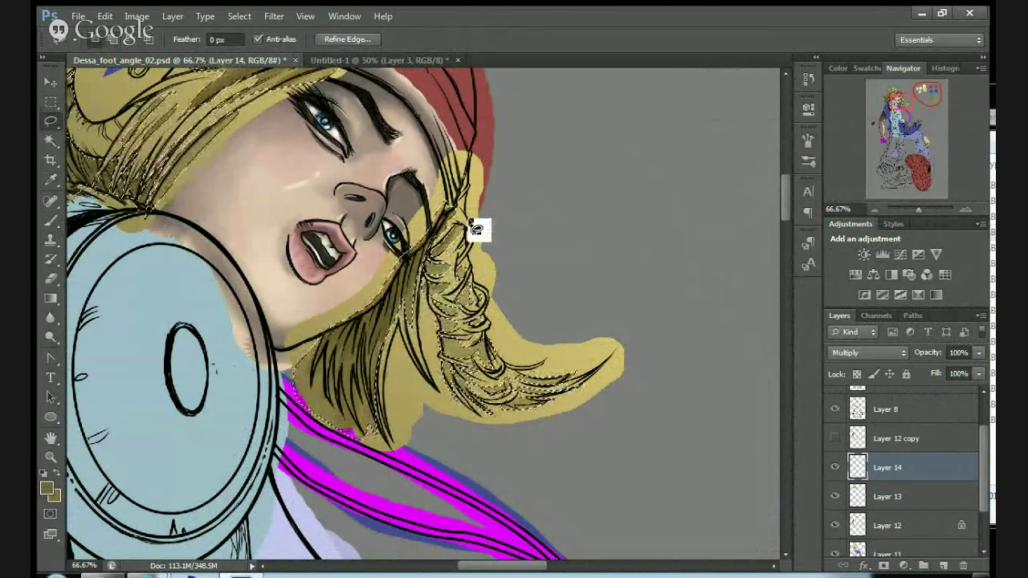
{"action": "left_click", "coordinate": [50, 220]}
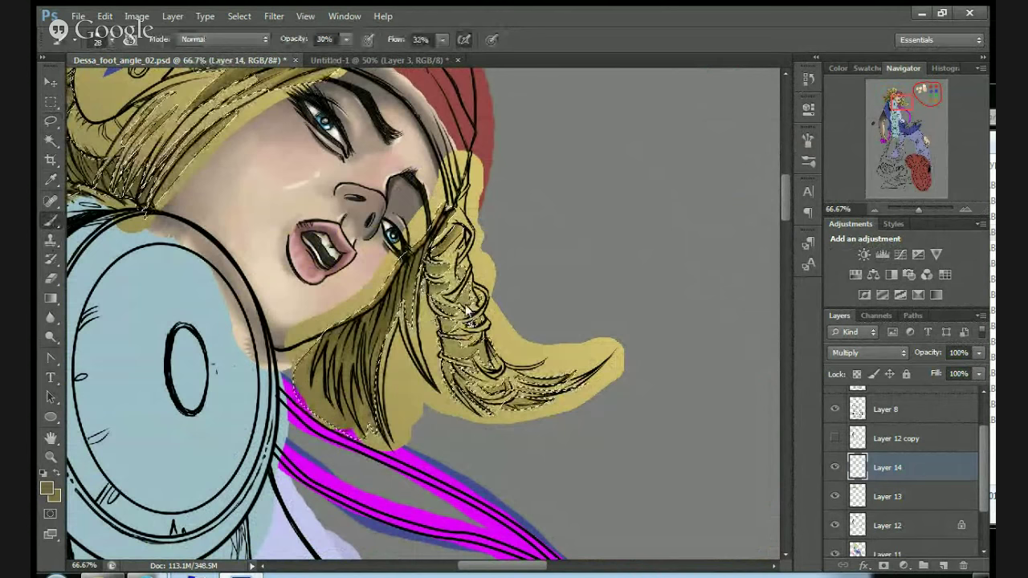
{"action": "left_click_drag", "start_coordinate": [438, 313], "coordinate": [470, 296]}
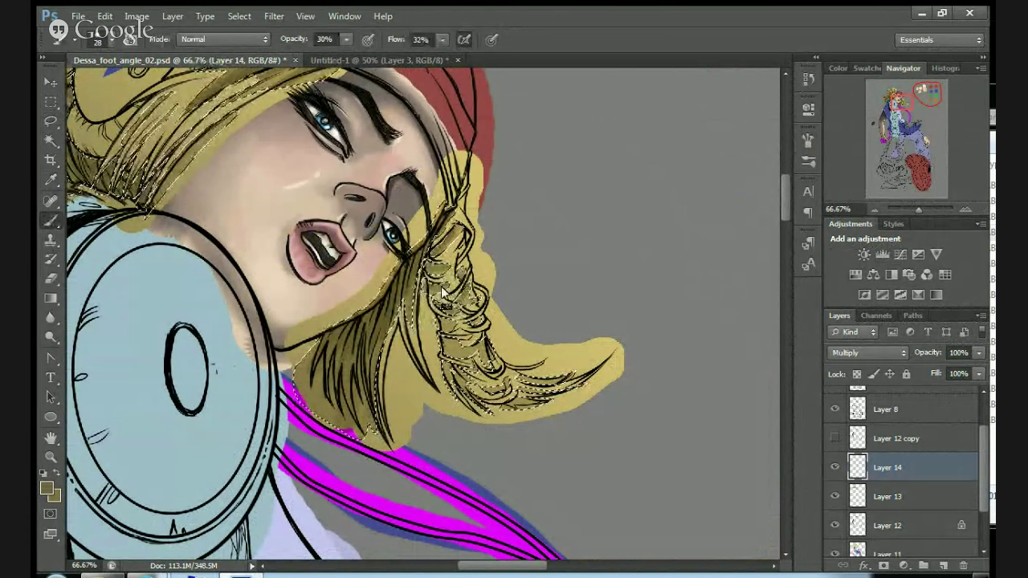
{"action": "mouse_move", "coordinate": [437, 324]}
{"action": "left_mouse_down"}
{"action": "mouse_move", "coordinate": [457, 341]}
{"action": "mouse_move", "coordinate": [434, 349]}
{"action": "mouse_move", "coordinate": [478, 338]}
{"action": "mouse_move", "coordinate": [445, 362]}
{"action": "left_mouse_up"}
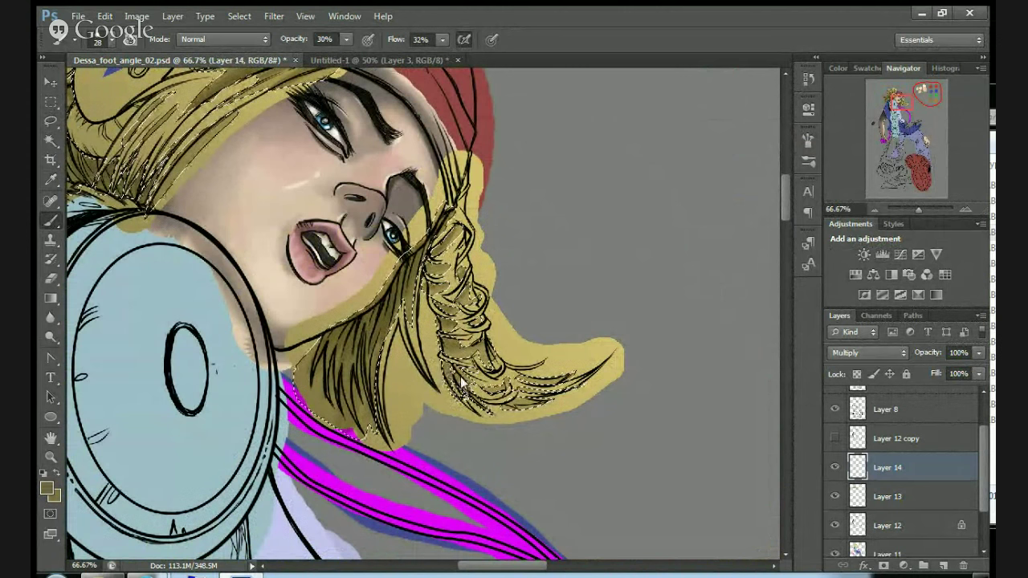
{"action": "left_click", "coordinate": [50, 121]}
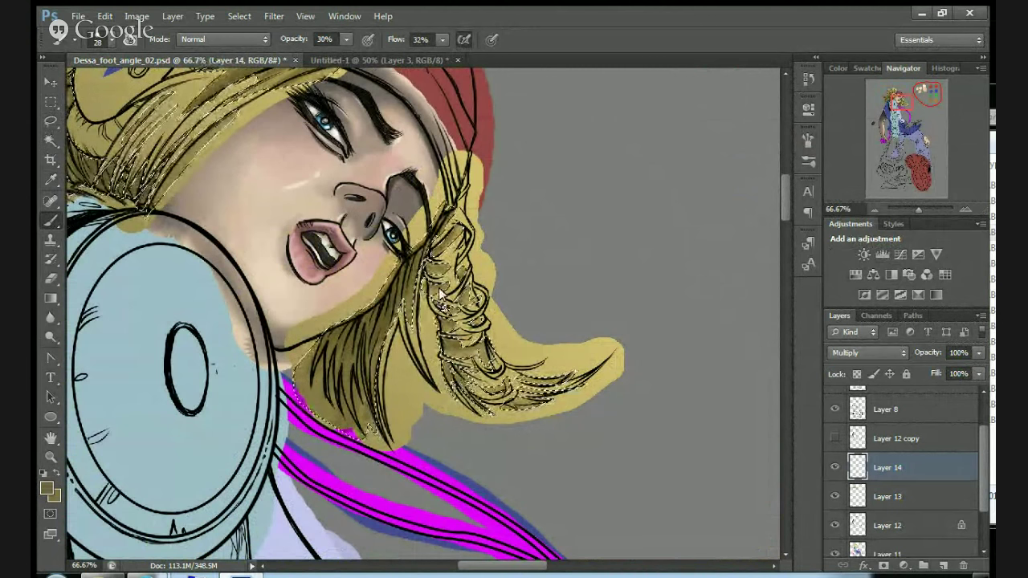
{"action": "key", "text": "l"}
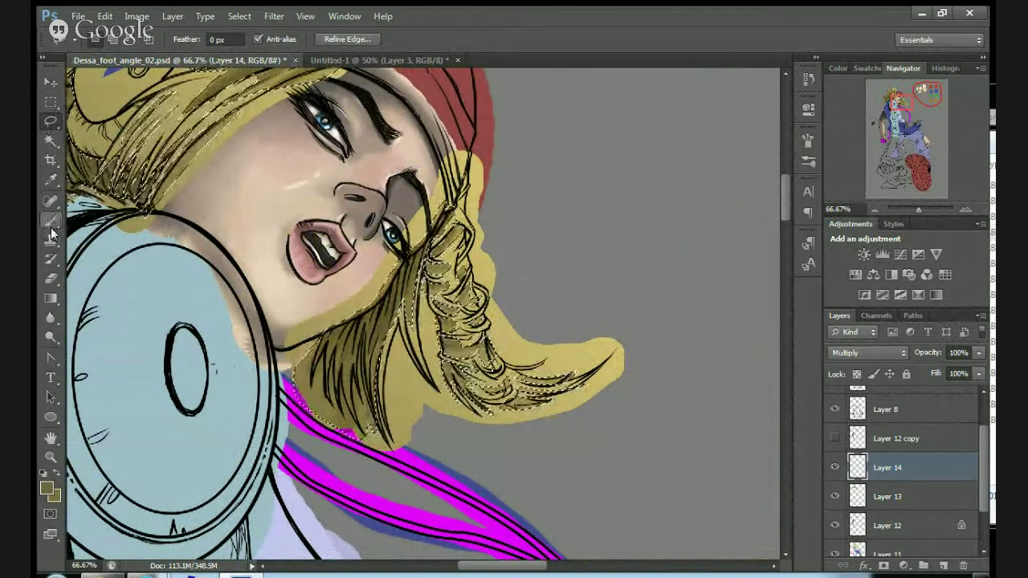
{"action": "key", "text": "b"}
{"action": "mouse_move", "coordinate": [437, 373]}
{"action": "left_mouse_down"}
{"action": "mouse_move", "coordinate": [467, 366]}
{"action": "mouse_move", "coordinate": [459, 371]}
{"action": "mouse_move", "coordinate": [509, 392]}
{"action": "mouse_move", "coordinate": [488, 391]}
{"action": "mouse_move", "coordinate": [527, 400]}
{"action": "mouse_move", "coordinate": [576, 372]}
{"action": "mouse_move", "coordinate": [485, 353]}
{"action": "mouse_move", "coordinate": [478, 369]}
{"action": "mouse_move", "coordinate": [448, 347]}
{"action": "mouse_move", "coordinate": [460, 341]}
{"action": "mouse_move", "coordinate": [441, 321]}
{"action": "mouse_move", "coordinate": [451, 299]}
{"action": "mouse_move", "coordinate": [500, 266]}
{"action": "mouse_move", "coordinate": [459, 294]}
{"action": "left_mouse_up"}
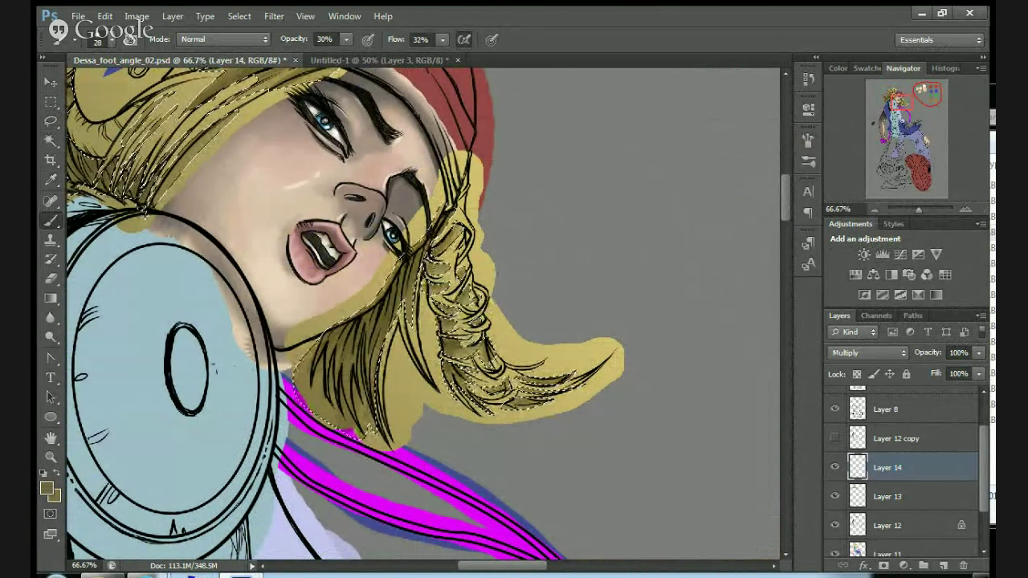
Deselect the strand selection across the whole hair so shading is no longer confined to it.
{"action": "left_click_drag", "start_coordinate": [900, 98], "coordinate": [887, 89]}
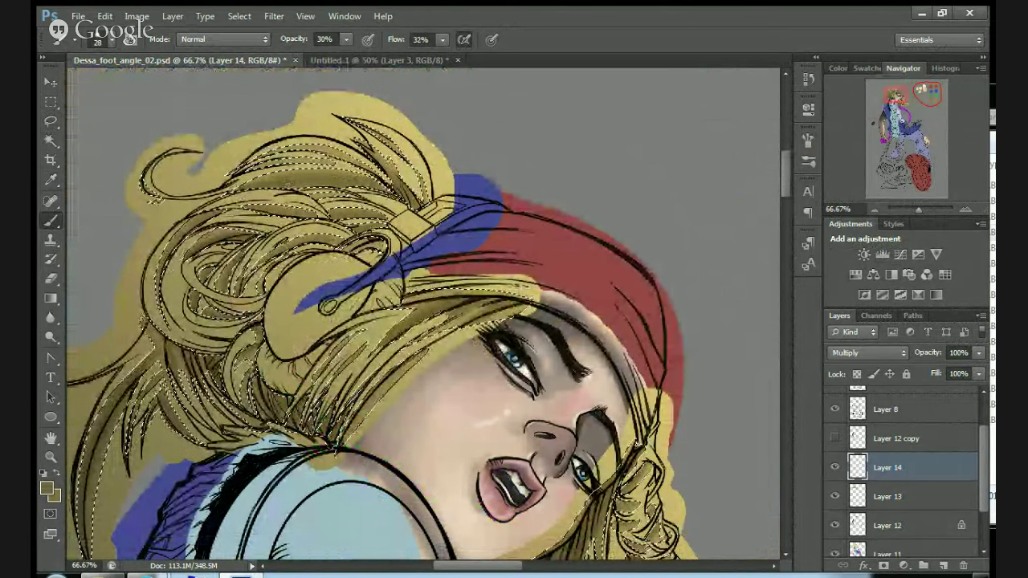
{"action": "left_click", "coordinate": [874, 206]}
{"action": "left_click", "coordinate": [876, 208]}
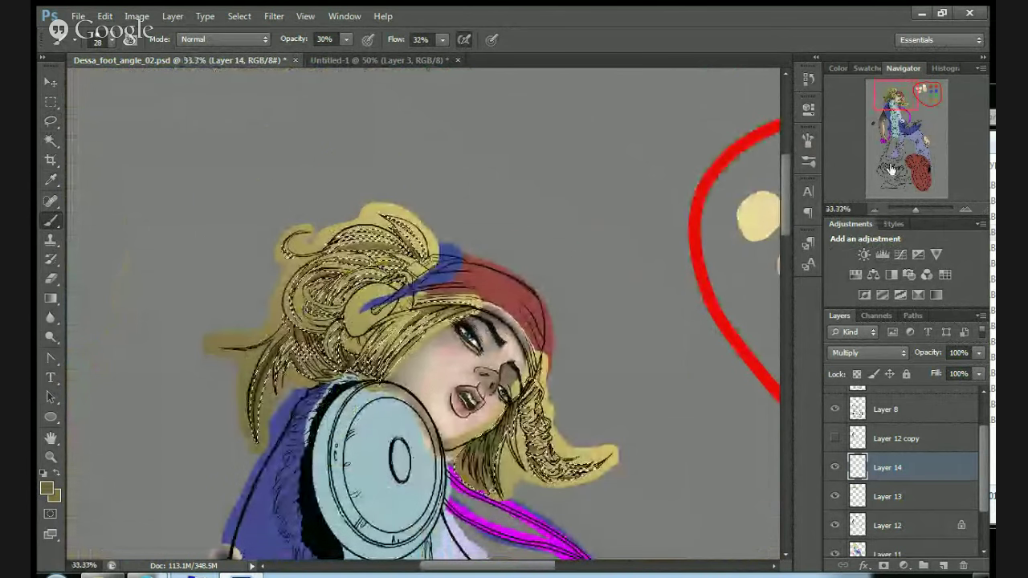
{"action": "left_click", "coordinate": [52, 122]}
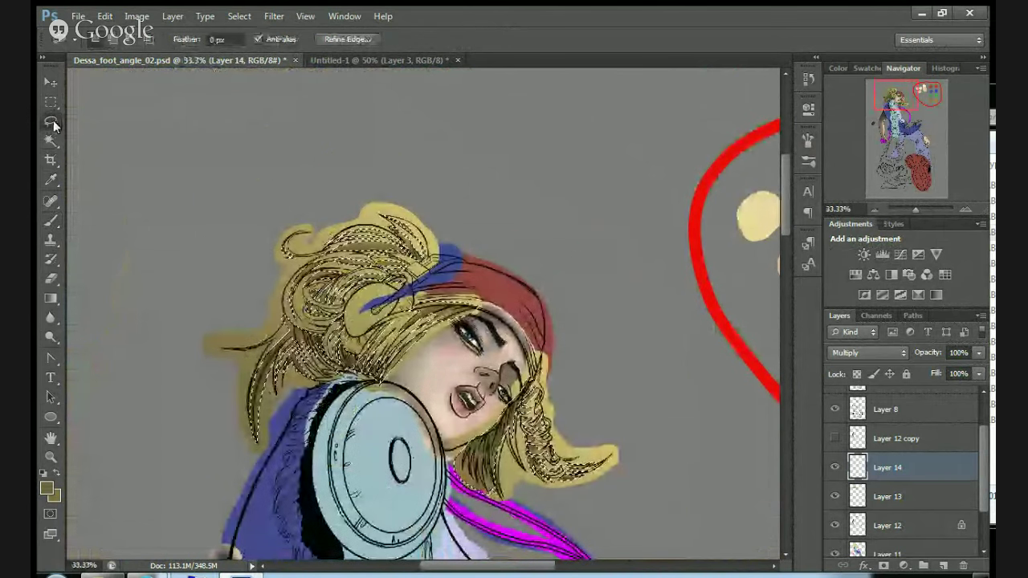
{"action": "left_click", "coordinate": [183, 400]}
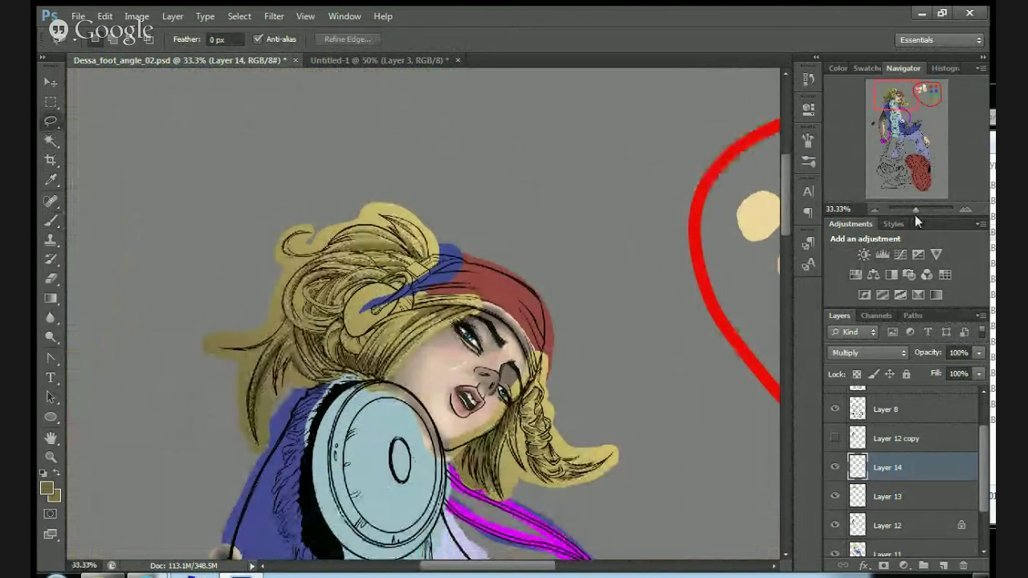
Blend and extend the brushed shading freehand along the front hair strands and the lower strands behind the ear.
{"action": "left_click", "coordinate": [966, 208]}
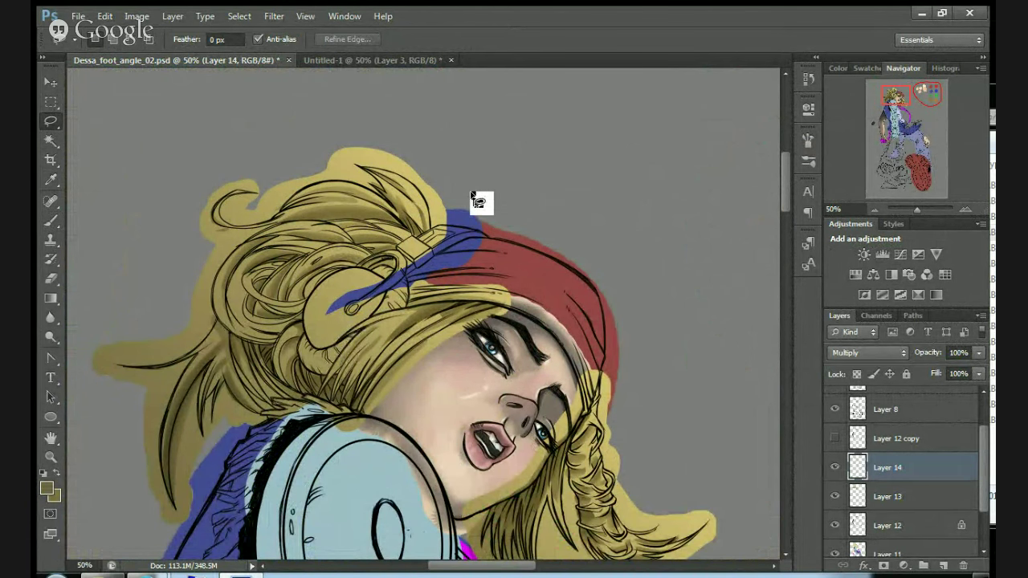
{"action": "left_click", "coordinate": [51, 221]}
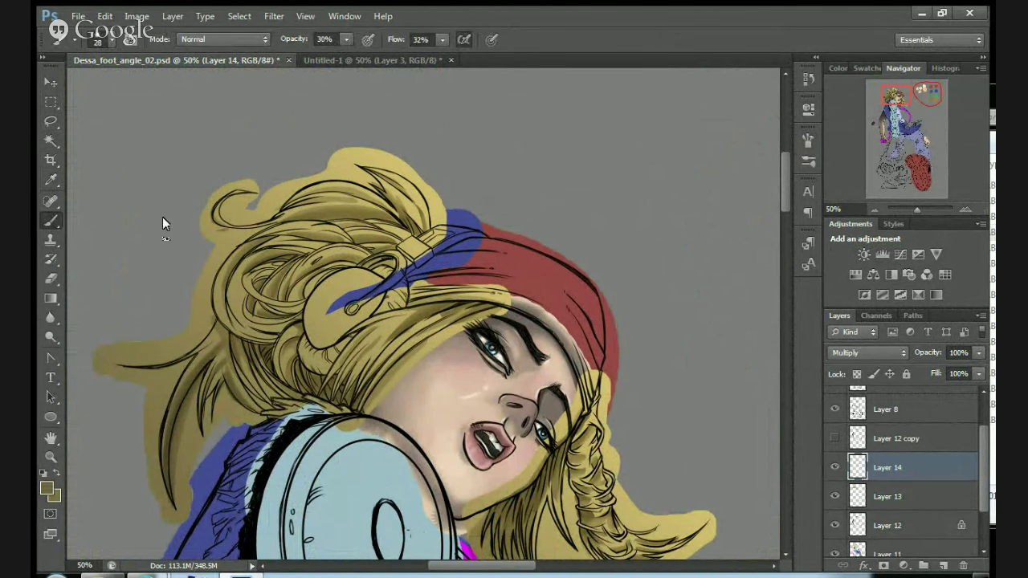
{"action": "left_click", "coordinate": [964, 210]}
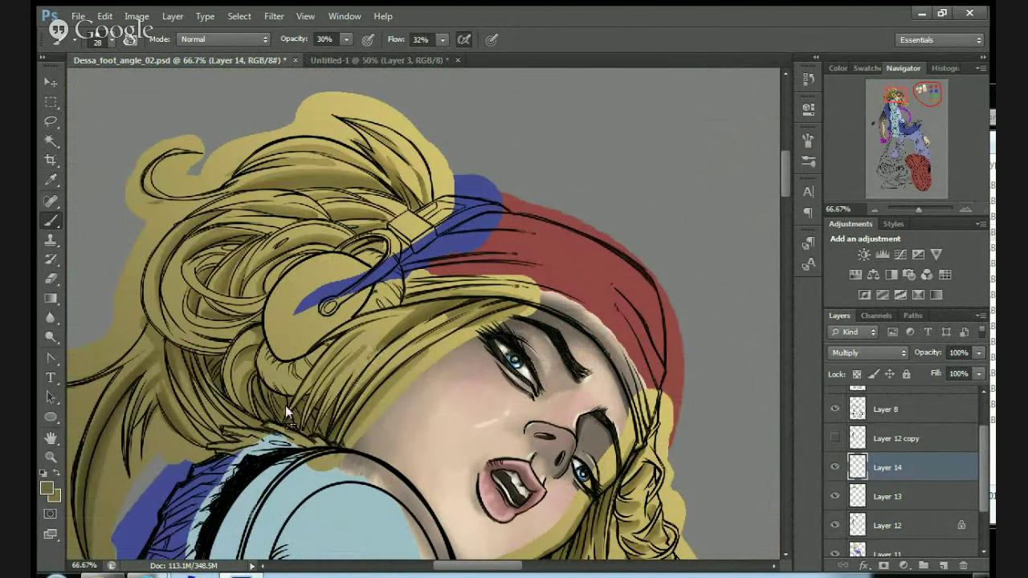
{"action": "left_click", "coordinate": [965, 210]}
{"action": "left_click", "coordinate": [964, 210]}
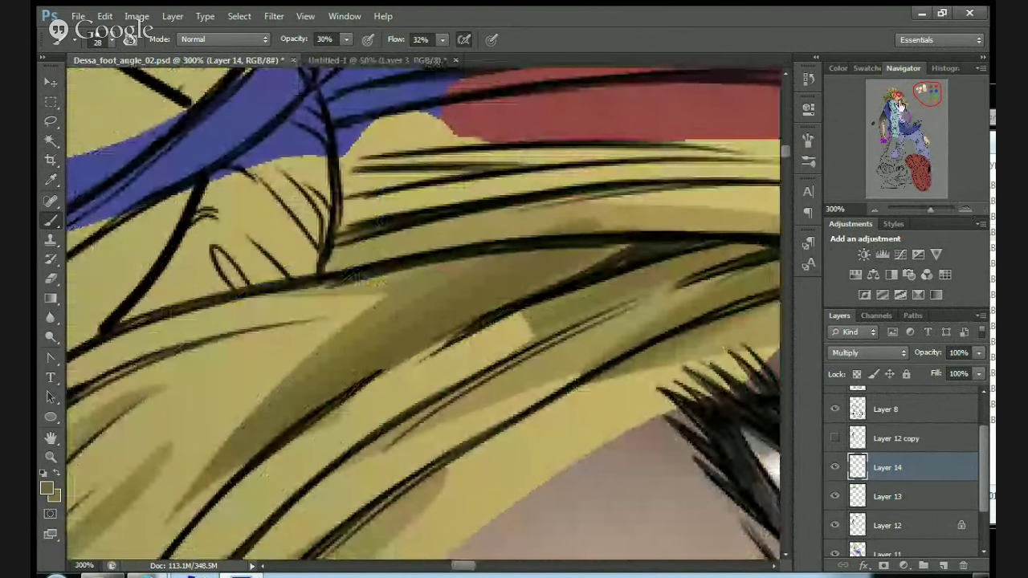
{"action": "left_click_drag", "start_coordinate": [900, 105], "coordinate": [891, 98]}
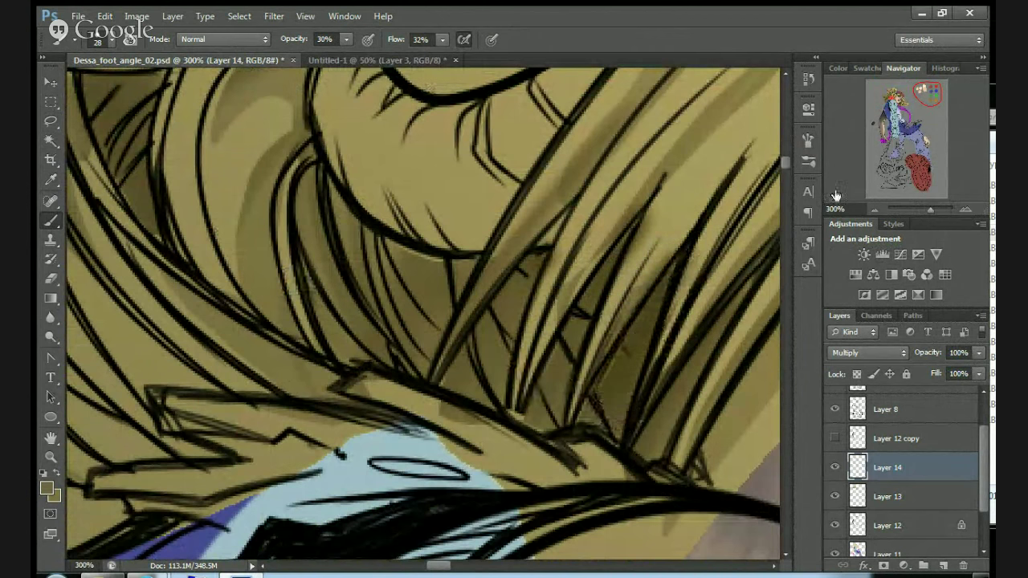
{"action": "left_click", "coordinate": [874, 209]}
{"action": "left_click", "coordinate": [875, 209]}
{"action": "left_click", "coordinate": [875, 209]}
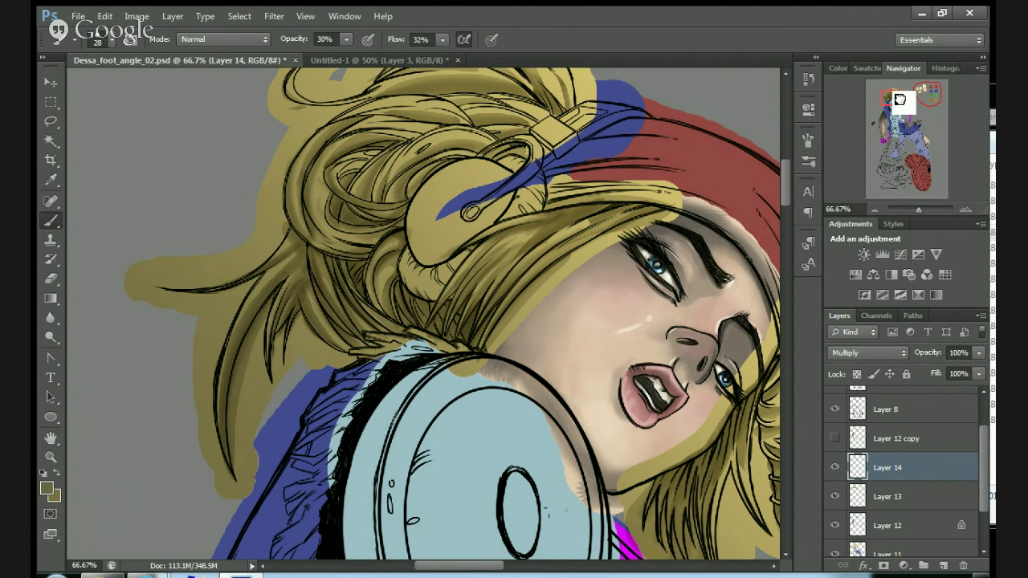
Brush freehand shading over the side braid and its neighbouring strands, keeping the shading layer at 100% opacity.
{"action": "mouse_move", "coordinate": [900, 98]}
{"action": "left_mouse_down"}
{"action": "mouse_move", "coordinate": [912, 103]}
{"action": "mouse_move", "coordinate": [903, 102]}
{"action": "left_mouse_up"}
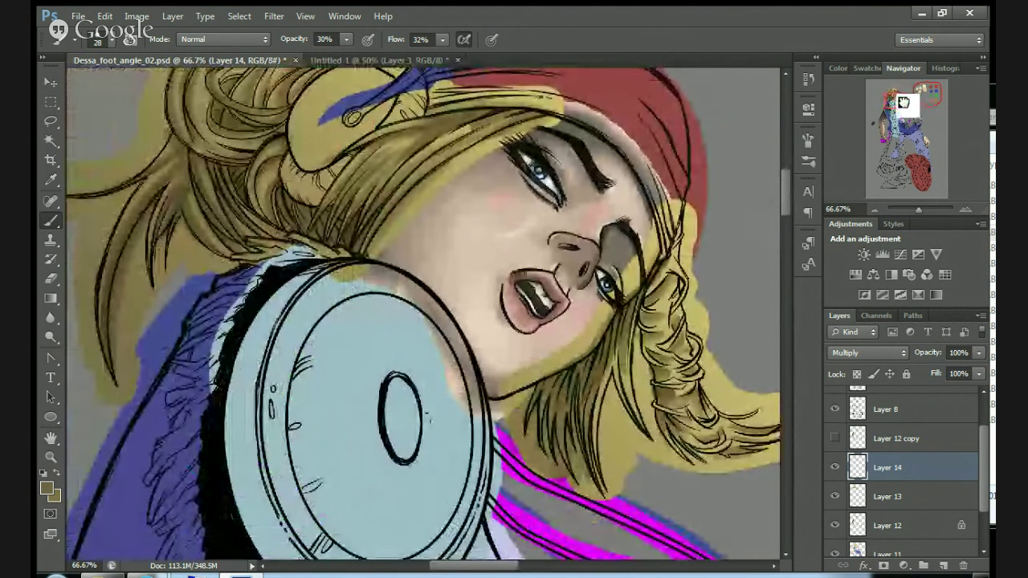
{"action": "left_click_drag", "start_coordinate": [457, 303], "coordinate": [477, 262]}
{"action": "mouse_move", "coordinate": [452, 305]}
{"action": "left_mouse_down"}
{"action": "mouse_move", "coordinate": [467, 284]}
{"action": "mouse_move", "coordinate": [437, 375]}
{"action": "mouse_move", "coordinate": [450, 302]}
{"action": "mouse_move", "coordinate": [454, 335]}
{"action": "mouse_move", "coordinate": [470, 327]}
{"action": "mouse_move", "coordinate": [456, 358]}
{"action": "left_mouse_up"}
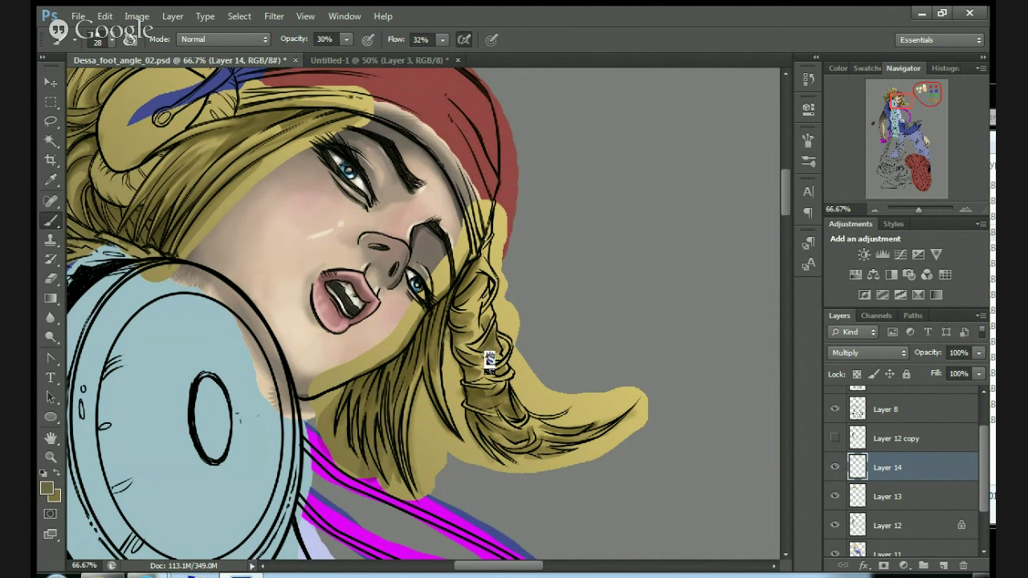
{"action": "left_click_drag", "start_coordinate": [489, 360], "coordinate": [484, 292]}
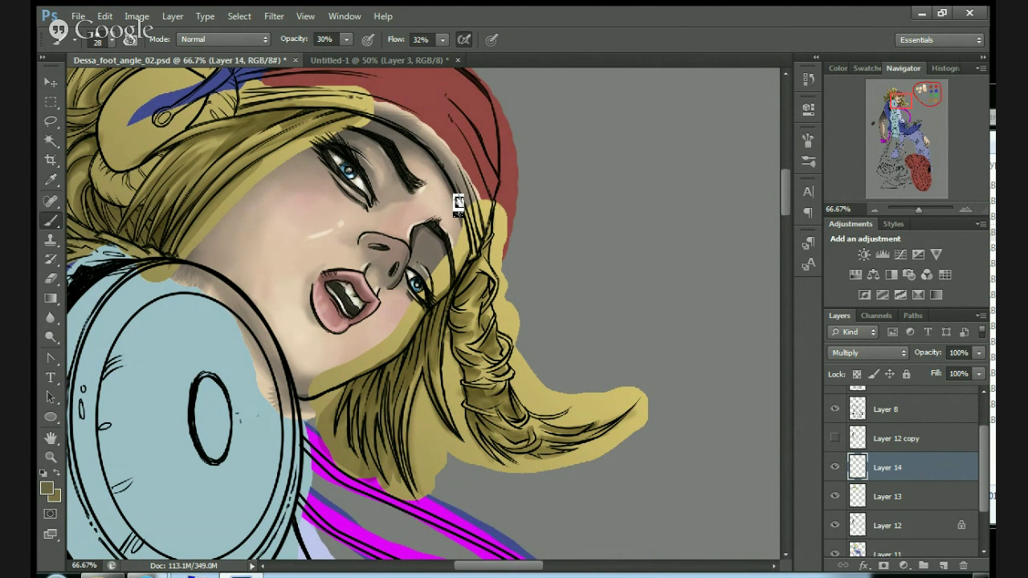
{"action": "left_click", "coordinate": [979, 354]}
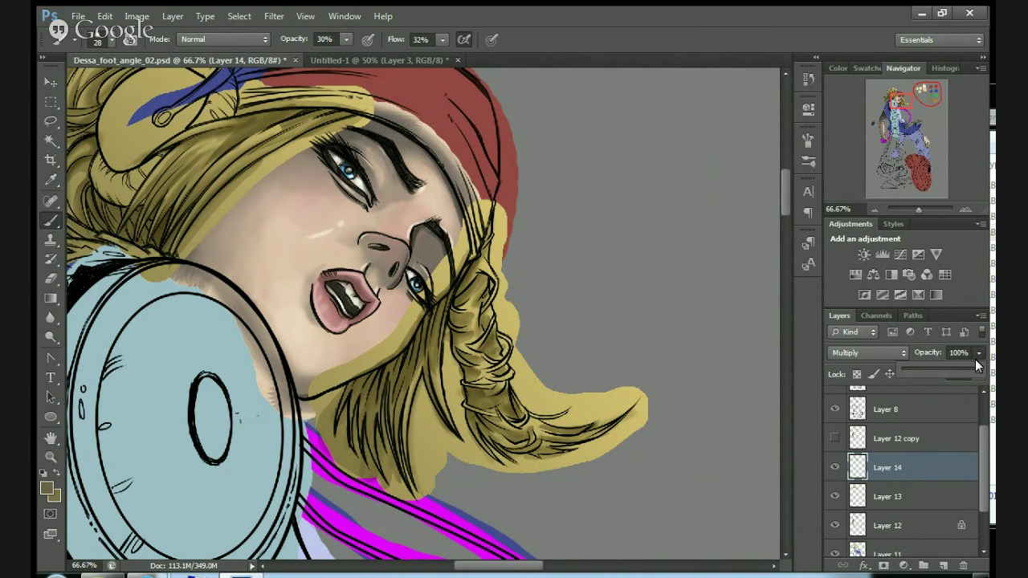
{"action": "mouse_move", "coordinate": [978, 370]}
{"action": "left_mouse_down"}
{"action": "mouse_move", "coordinate": [915, 370]}
{"action": "mouse_move", "coordinate": [990, 371]}
{"action": "left_mouse_up"}
Darken the swept-up hair behind the hair clasp and the upper bun strands with freehand shading strokes.
{"action": "left_click_drag", "start_coordinate": [906, 98], "coordinate": [902, 94]}
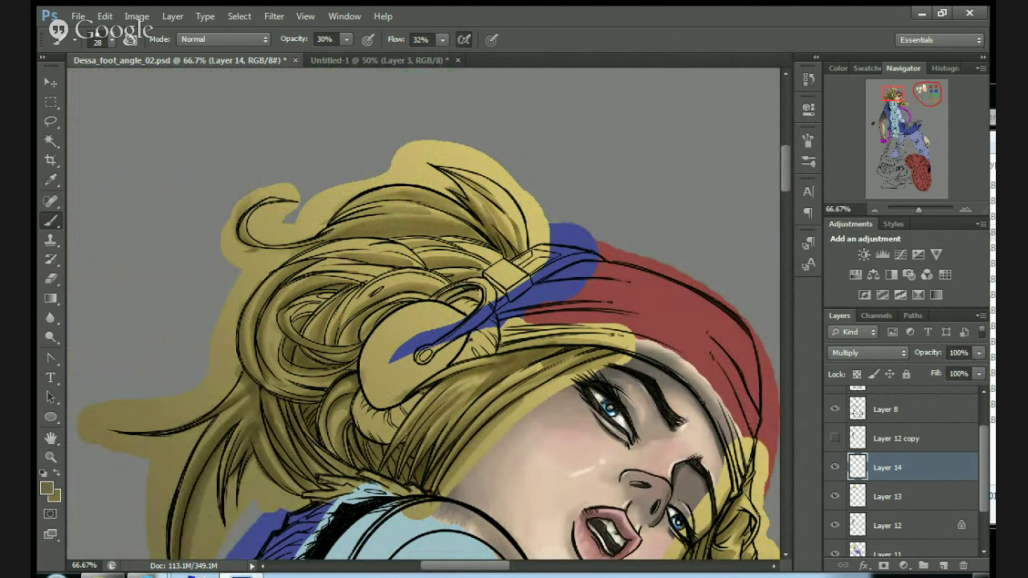
{"action": "left_click_drag", "start_coordinate": [516, 255], "coordinate": [492, 214]}
{"action": "mouse_move", "coordinate": [518, 246]}
{"action": "left_mouse_down"}
{"action": "mouse_move", "coordinate": [488, 191]}
{"action": "mouse_move", "coordinate": [486, 222]}
{"action": "left_mouse_up"}
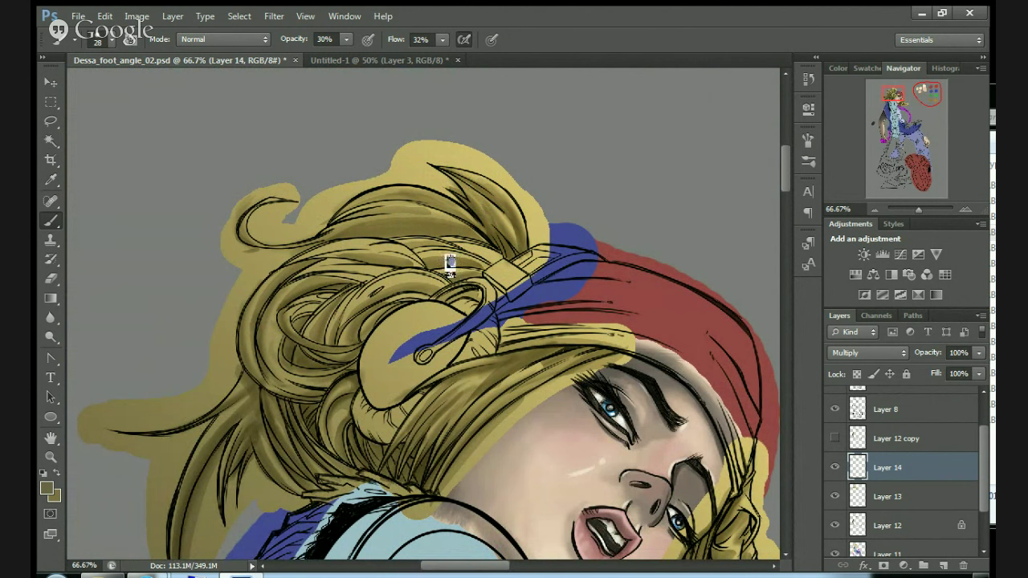
{"action": "mouse_move", "coordinate": [417, 259]}
{"action": "left_mouse_down"}
{"action": "mouse_move", "coordinate": [511, 274]}
{"action": "mouse_move", "coordinate": [499, 272]}
{"action": "left_mouse_up"}
{"action": "mouse_move", "coordinate": [413, 256]}
{"action": "left_mouse_down"}
{"action": "mouse_move", "coordinate": [458, 257]}
{"action": "mouse_move", "coordinate": [445, 257]}
{"action": "left_mouse_up"}
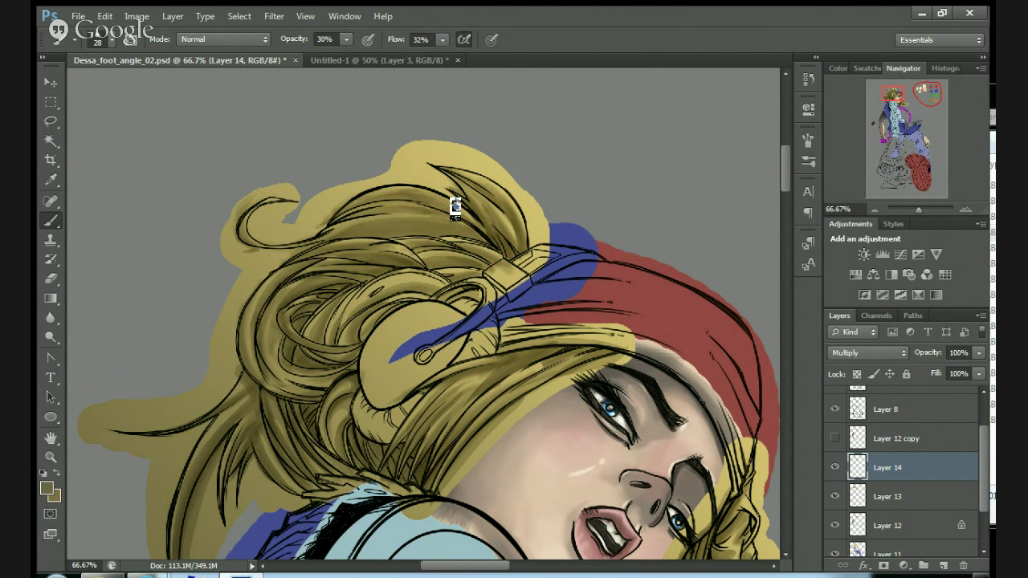
Sample the yellow of the front hair and lighten the foreground colour to a pale yellow.
{"action": "left_click_drag", "start_coordinate": [902, 98], "coordinate": [897, 98]}
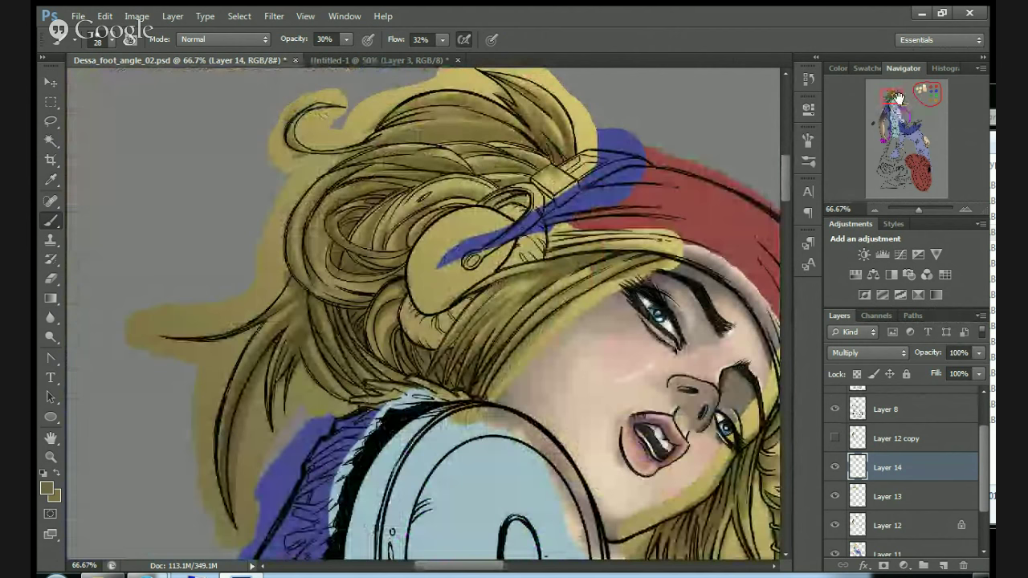
{"action": "left_click_drag", "start_coordinate": [897, 105], "coordinate": [904, 104]}
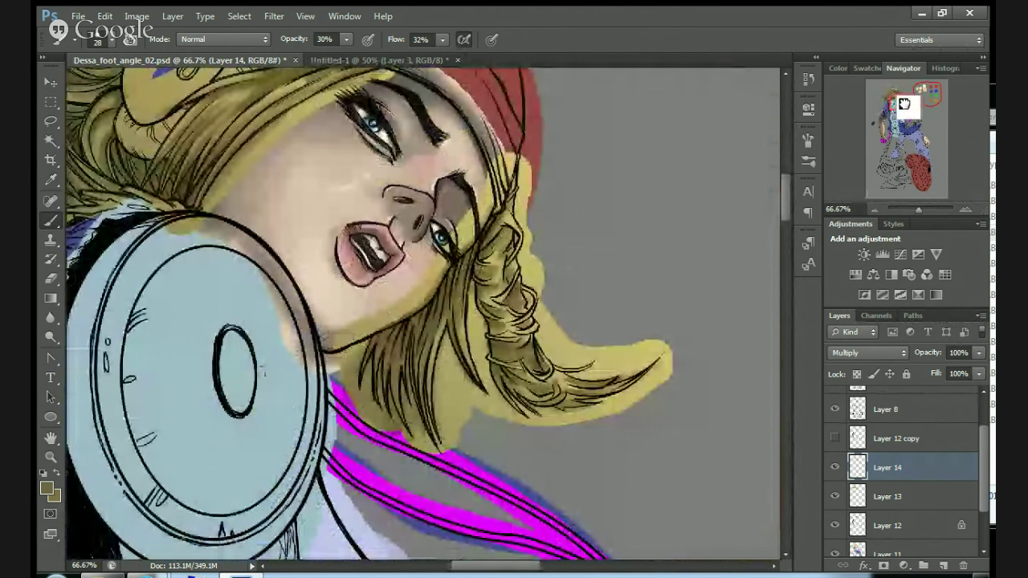
{"action": "left_click_drag", "start_coordinate": [904, 104], "coordinate": [896, 95]}
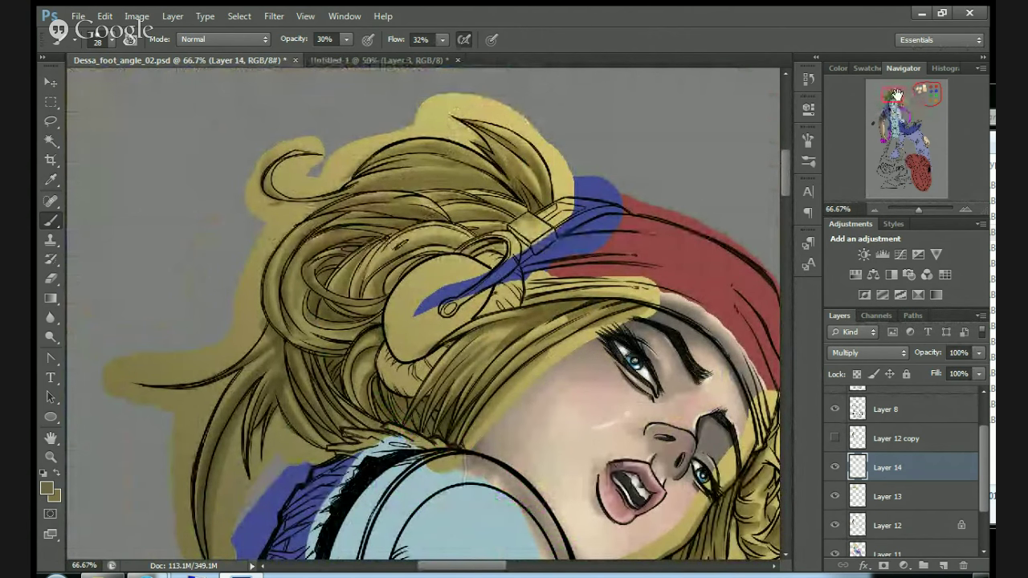
{"action": "left_click", "coordinate": [544, 326], "text": "alt"}
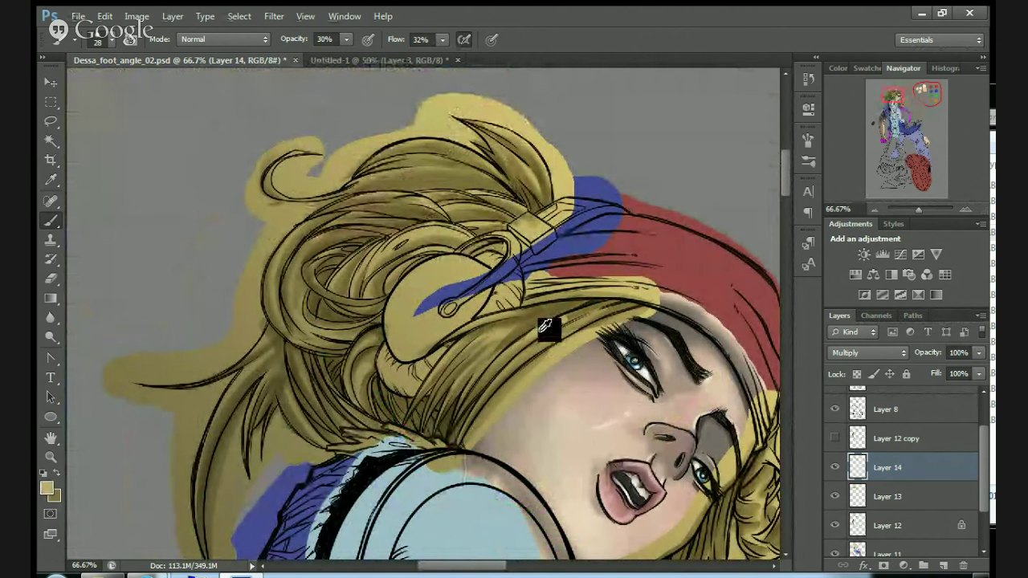
{"action": "left_click", "coordinate": [49, 489]}
{"action": "left_click_drag", "start_coordinate": [572, 190], "coordinate": [569, 185]}
{"action": "key", "text": "Return"}
{"action": "key", "text": "b"}
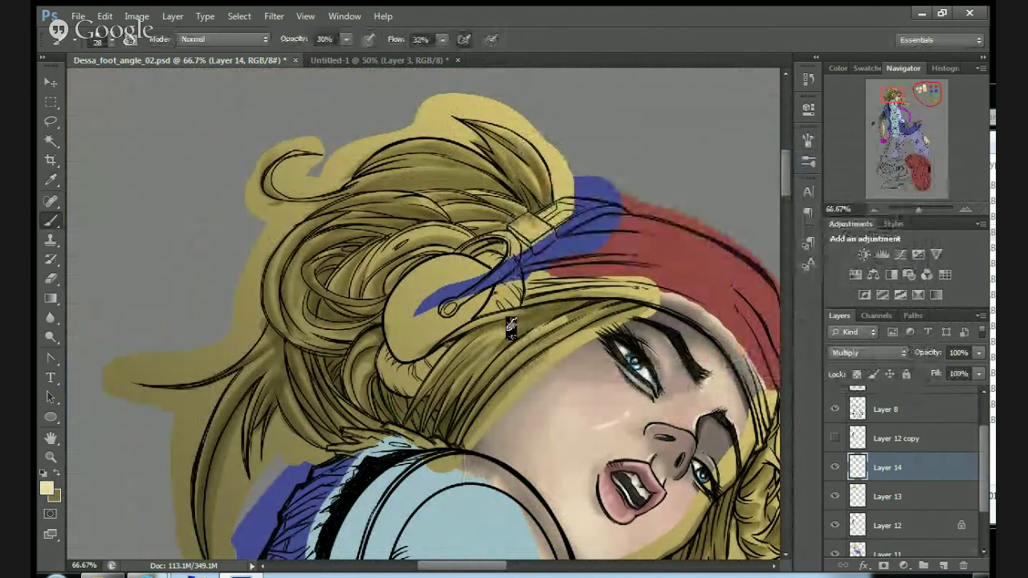
Reduce the brush size to 21 px for finer strokes.
{"action": "right_click", "coordinate": [530, 339]}
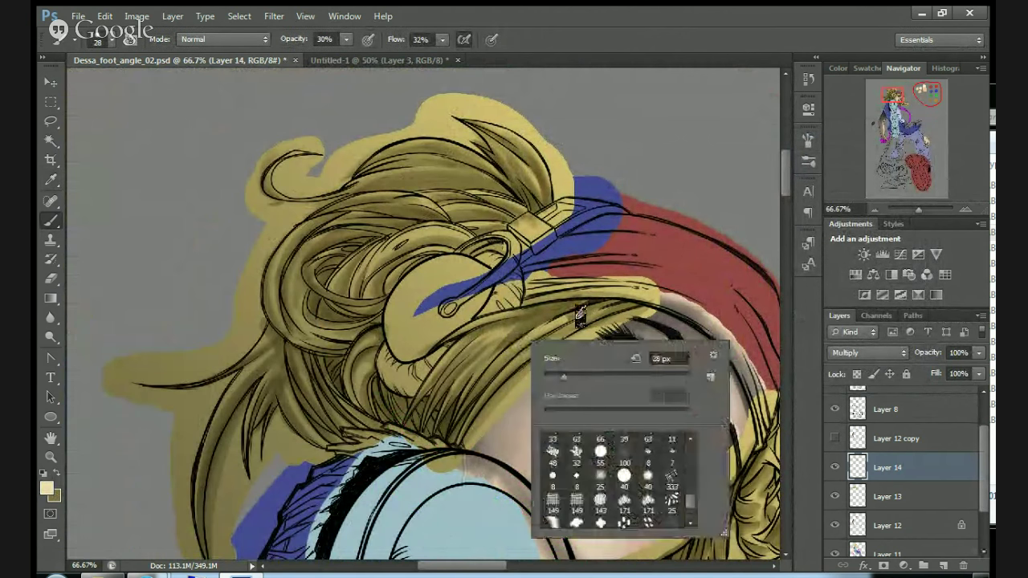
{"action": "left_click_drag", "start_coordinate": [564, 375], "coordinate": [553, 375]}
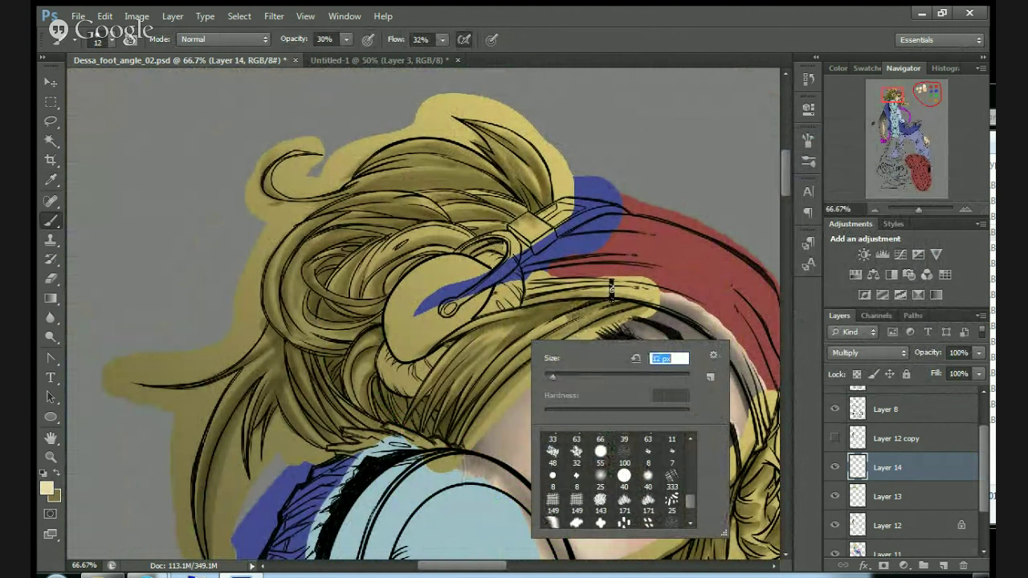
{"action": "left_click_drag", "start_coordinate": [552, 375], "coordinate": [559, 376]}
Toggle the visibility of Layer 14 to compare the hair with and without its shading.
{"action": "left_click_drag", "start_coordinate": [887, 97], "coordinate": [888, 98]}
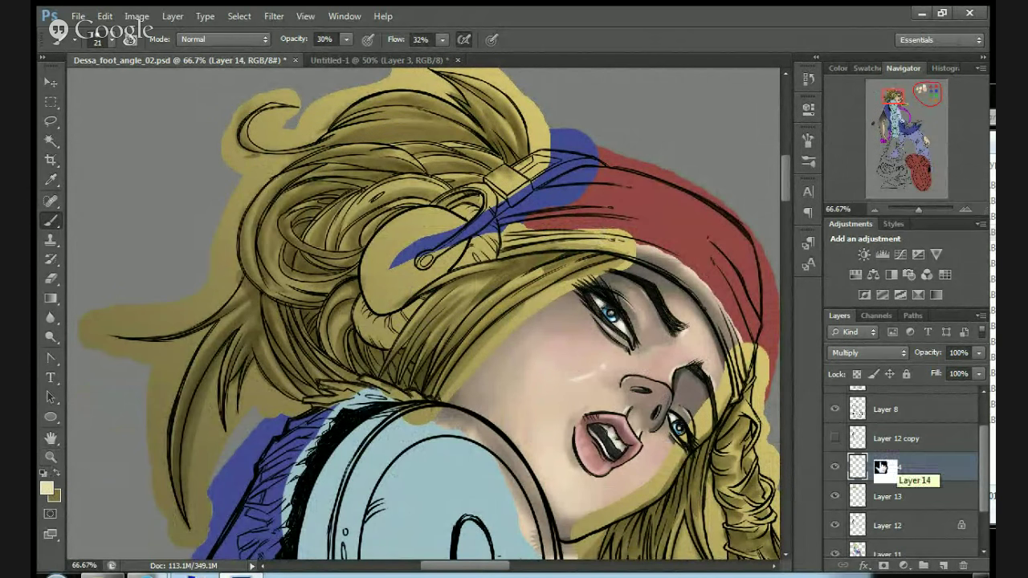
{"action": "left_click", "coordinate": [835, 467]}
{"action": "left_click", "coordinate": [835, 467]}
{"action": "left_click", "coordinate": [835, 466]}
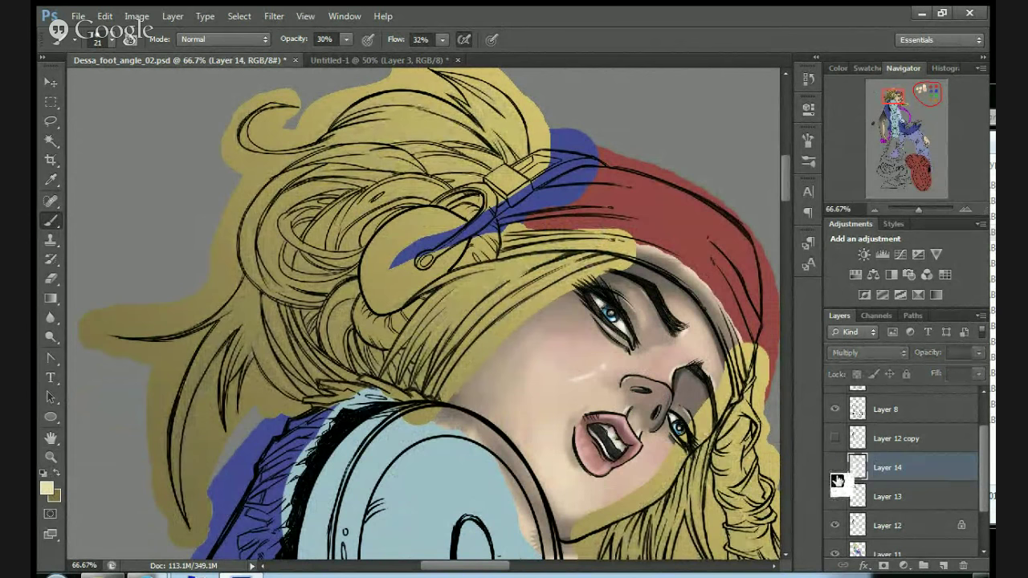
Hide and show Layer 14 again to check the hair shading, leaving the layer visible.
{"action": "left_click", "coordinate": [835, 467]}
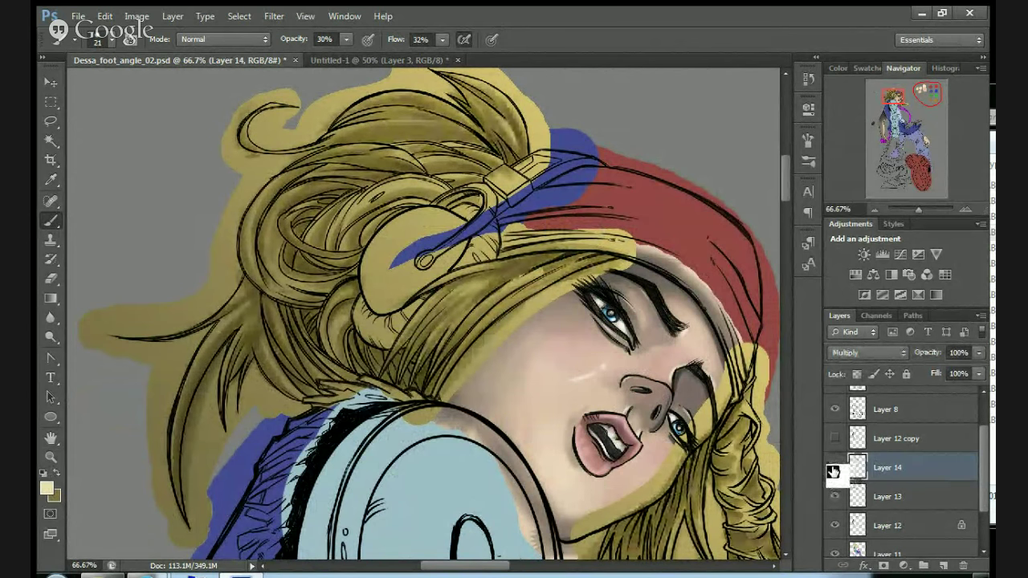
{"action": "left_click", "coordinate": [835, 473]}
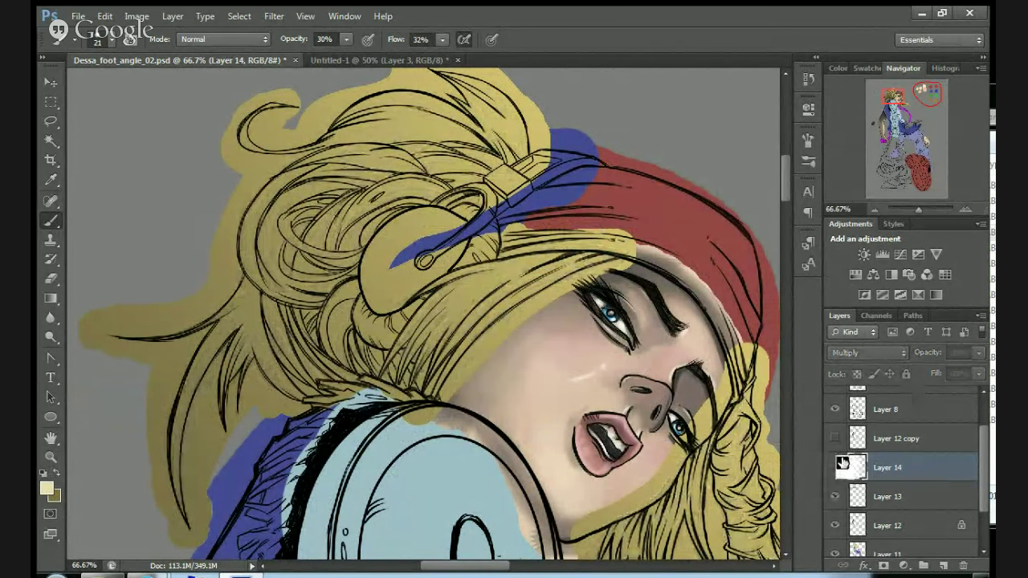
{"action": "left_click", "coordinate": [836, 466]}
Add a new layer above Layer 14 and set its blending mode to Screen.
{"action": "left_click_drag", "start_coordinate": [867, 449], "coordinate": [942, 569]}
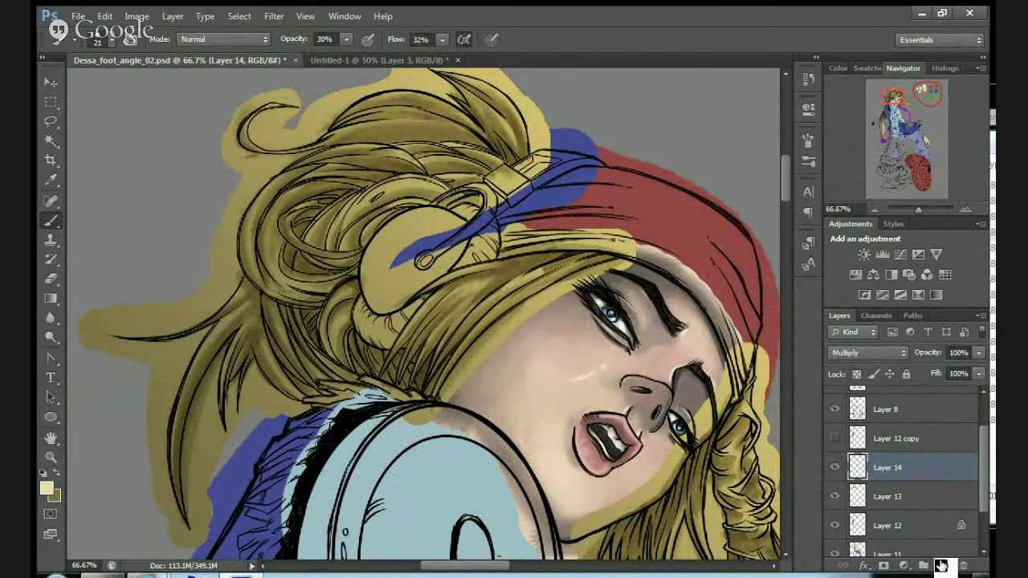
{"action": "left_click", "coordinate": [939, 566]}
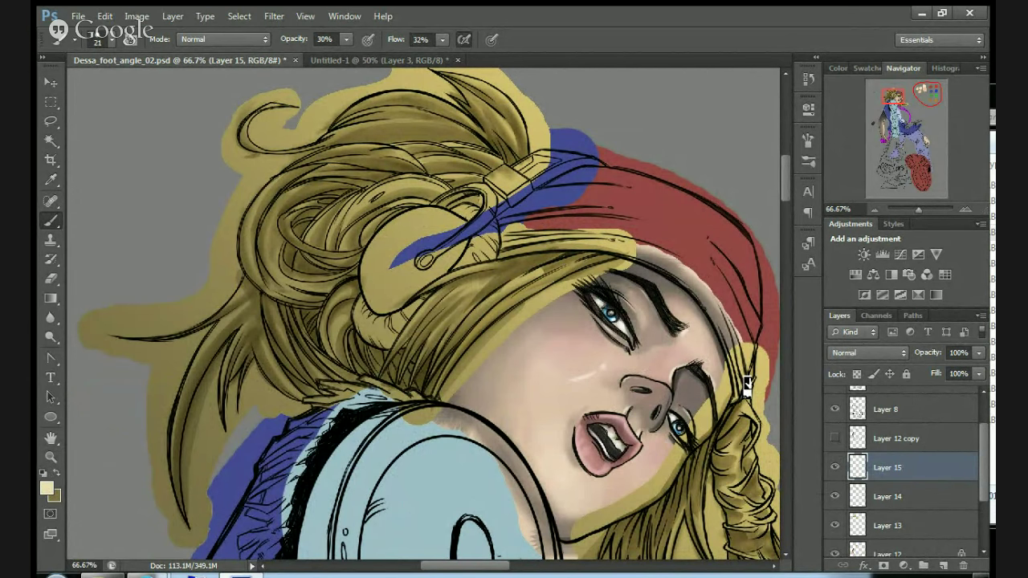
{"action": "left_click", "coordinate": [906, 354]}
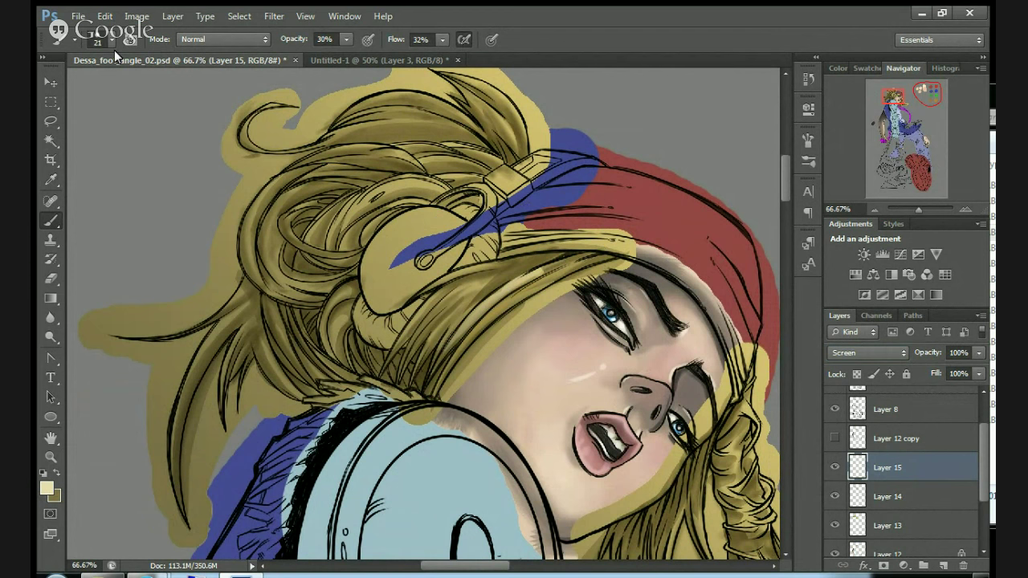
Undo the last brush stroke and paint pale highlight strokes along the front hair strands beside the face.
{"action": "key", "text": "ctrl+z"}
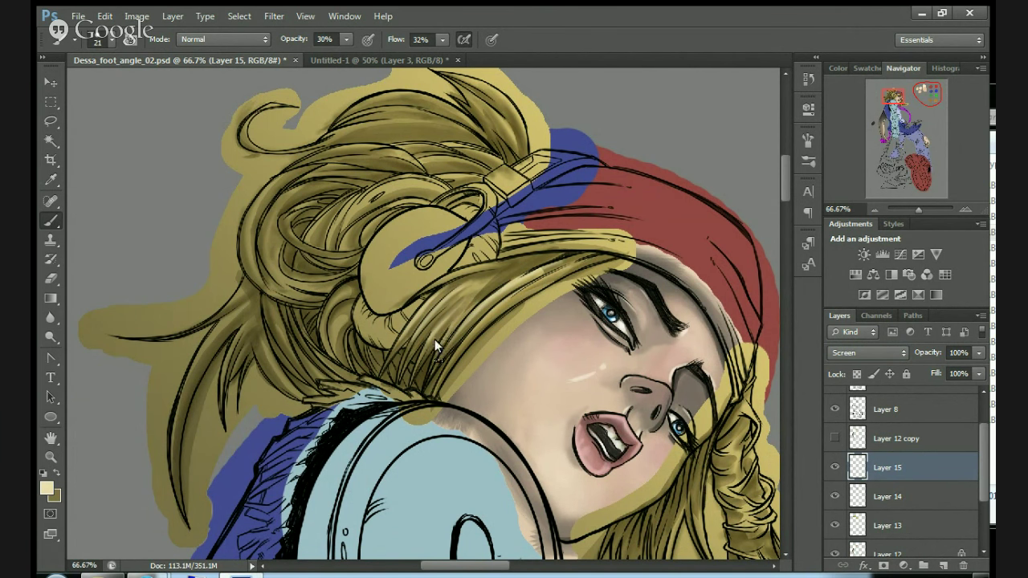
{"action": "left_click_drag", "start_coordinate": [486, 289], "coordinate": [442, 335]}
{"action": "left_click_drag", "start_coordinate": [485, 291], "coordinate": [450, 331]}
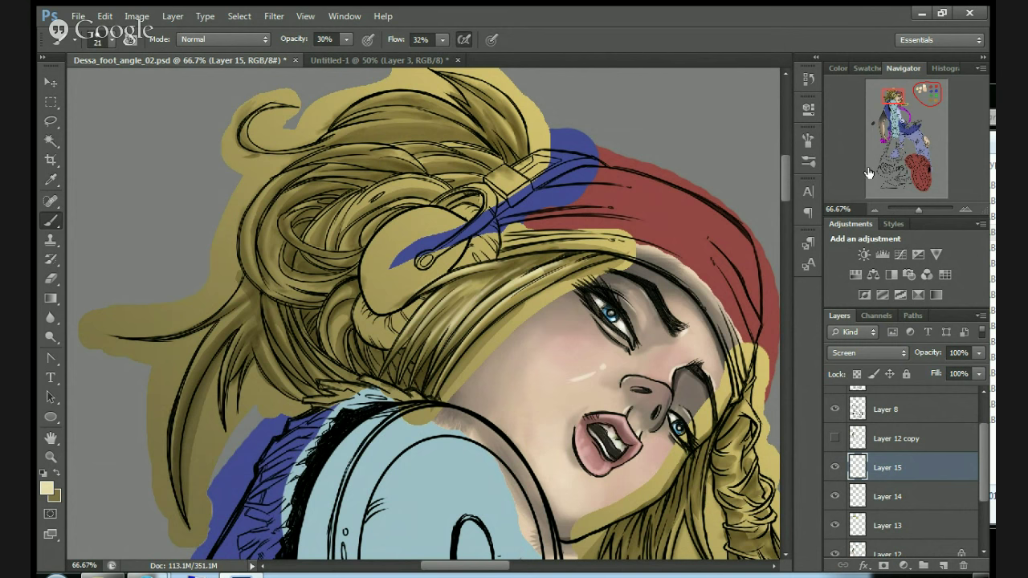
Sample the yellow of the hair near the braid and lighten the foreground colour to pale yellow e1d6b0.
{"action": "mouse_move", "coordinate": [908, 102]}
{"action": "left_mouse_down"}
{"action": "mouse_move", "coordinate": [875, 98]}
{"action": "mouse_move", "coordinate": [900, 104]}
{"action": "left_mouse_up"}
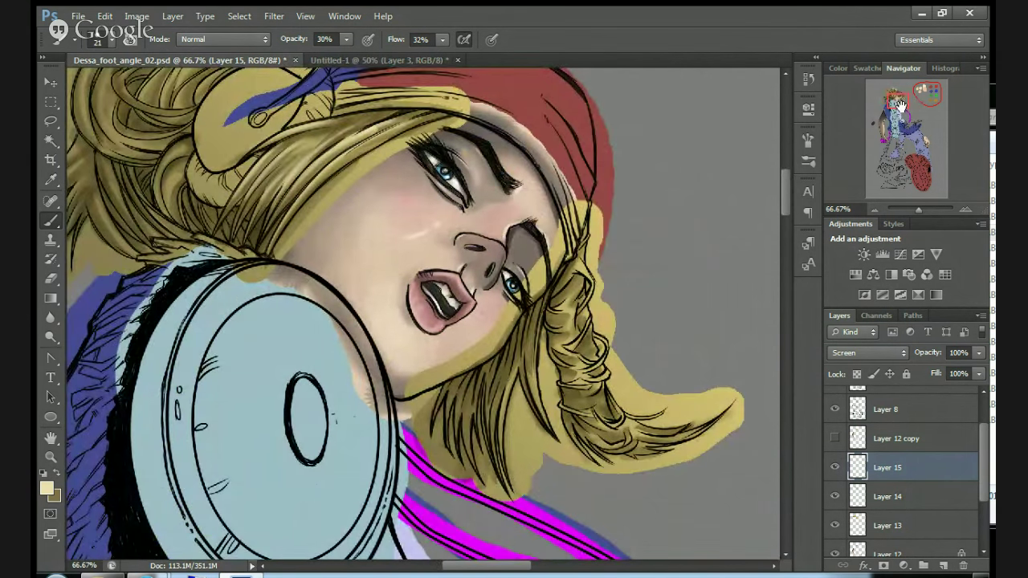
{"action": "left_click", "coordinate": [46, 487]}
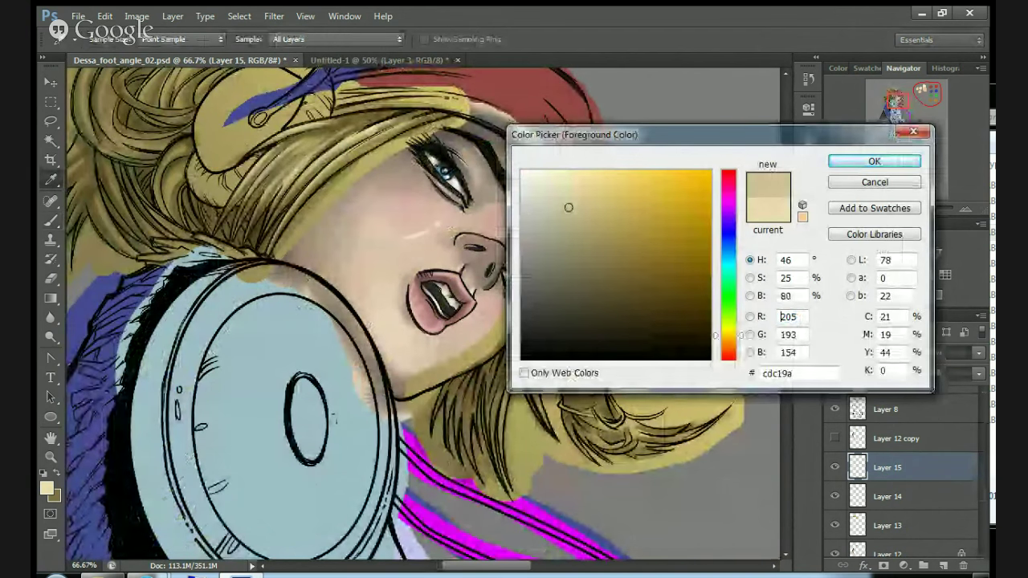
{"action": "left_click", "coordinate": [374, 158]}
{"action": "left_click_drag", "start_coordinate": [607, 218], "coordinate": [594, 233]}
{"action": "key", "text": "Return"}
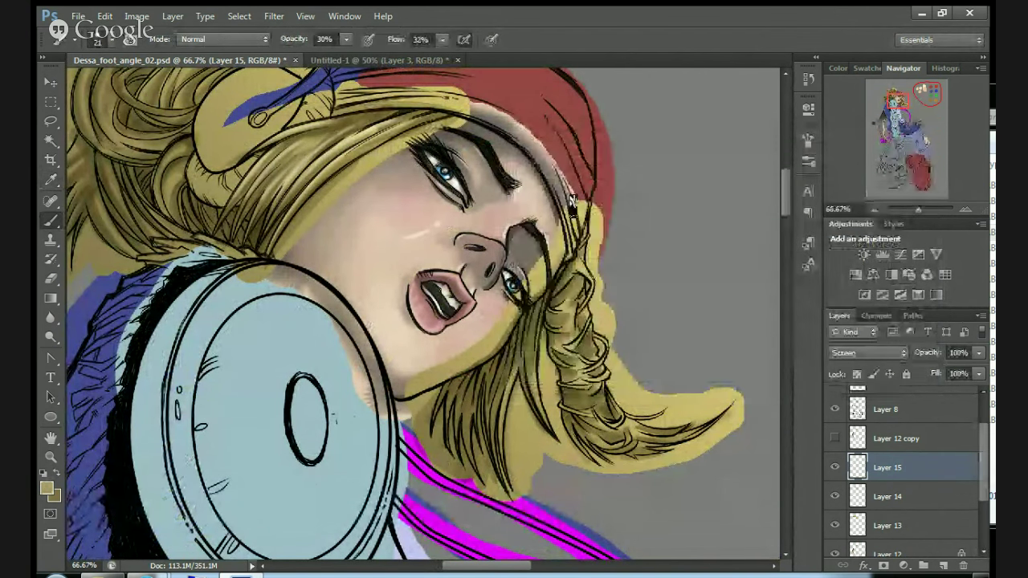
{"action": "left_click", "coordinate": [556, 251], "text": "alt"}
{"action": "left_click", "coordinate": [46, 488]}
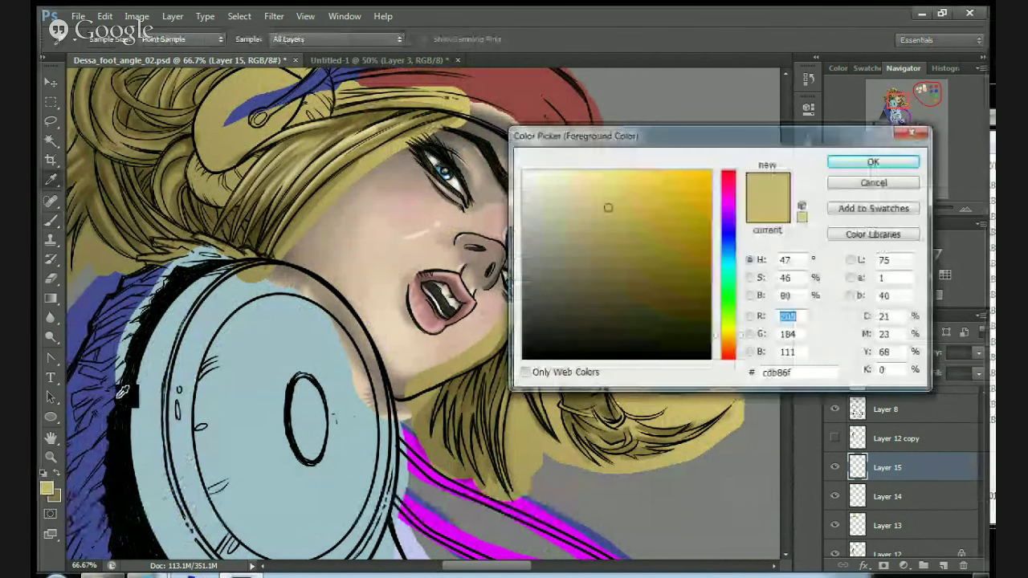
{"action": "left_click", "coordinate": [567, 190]}
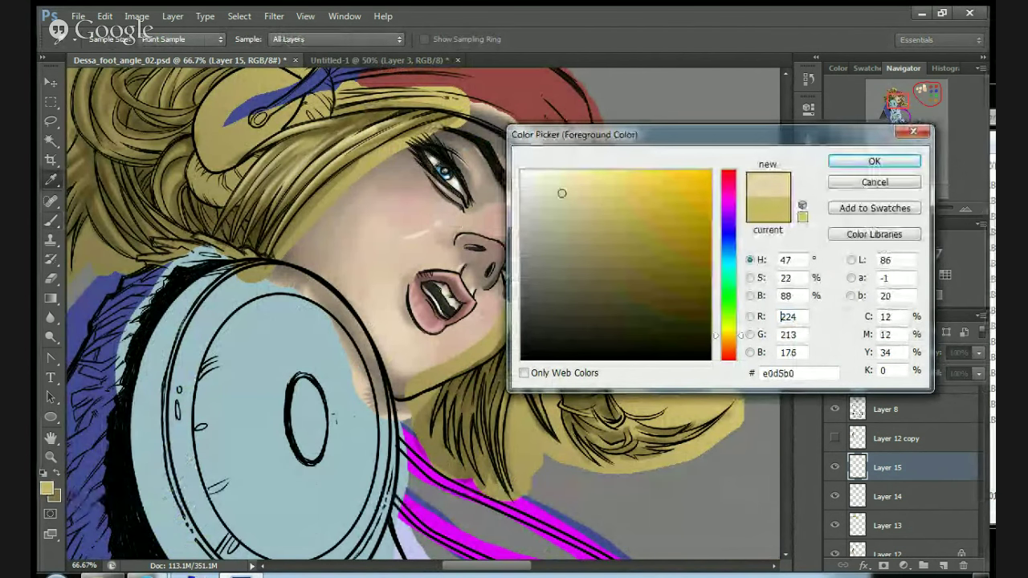
{"action": "left_click", "coordinate": [845, 164]}
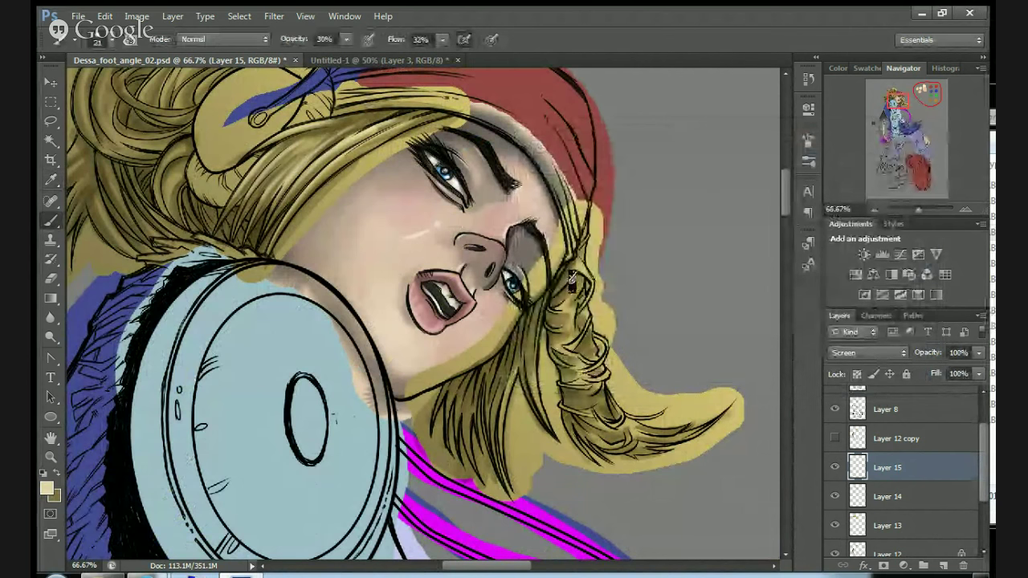
Paint pale highlights freehand on the braid, the bun loops and the swept-up strands behind the clasp.
{"action": "mouse_move", "coordinate": [586, 285]}
{"action": "left_mouse_down"}
{"action": "mouse_move", "coordinate": [565, 317]}
{"action": "mouse_move", "coordinate": [566, 306]}
{"action": "mouse_move", "coordinate": [567, 329]}
{"action": "mouse_move", "coordinate": [574, 311]}
{"action": "mouse_move", "coordinate": [586, 321]}
{"action": "mouse_move", "coordinate": [583, 252]}
{"action": "mouse_move", "coordinate": [590, 357]}
{"action": "mouse_move", "coordinate": [587, 333]}
{"action": "mouse_move", "coordinate": [568, 353]}
{"action": "mouse_move", "coordinate": [589, 315]}
{"action": "mouse_move", "coordinate": [606, 348]}
{"action": "mouse_move", "coordinate": [601, 369]}
{"action": "mouse_move", "coordinate": [605, 347]}
{"action": "mouse_move", "coordinate": [560, 358]}
{"action": "left_mouse_up"}
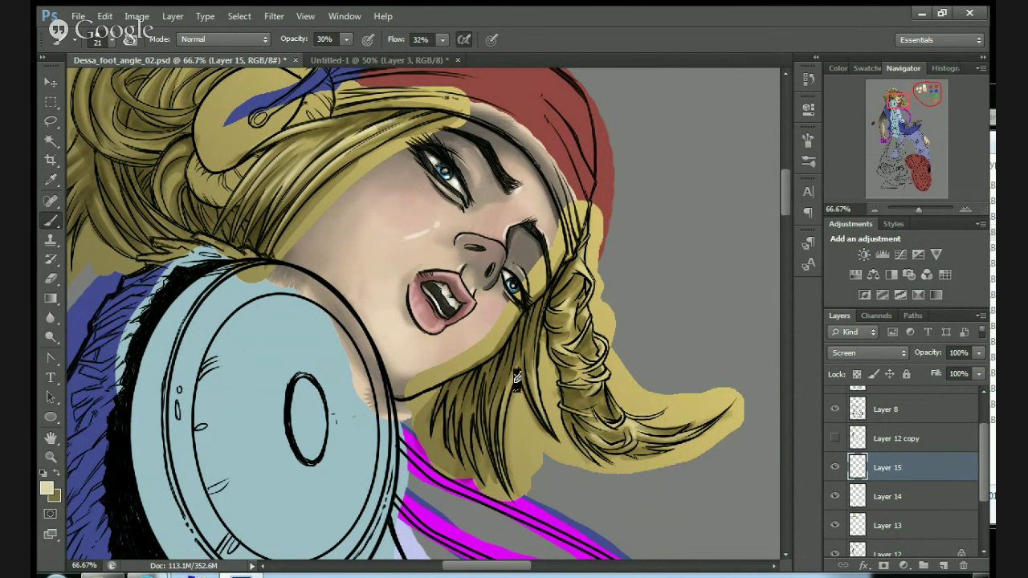
{"action": "left_click_drag", "start_coordinate": [901, 106], "coordinate": [887, 95]}
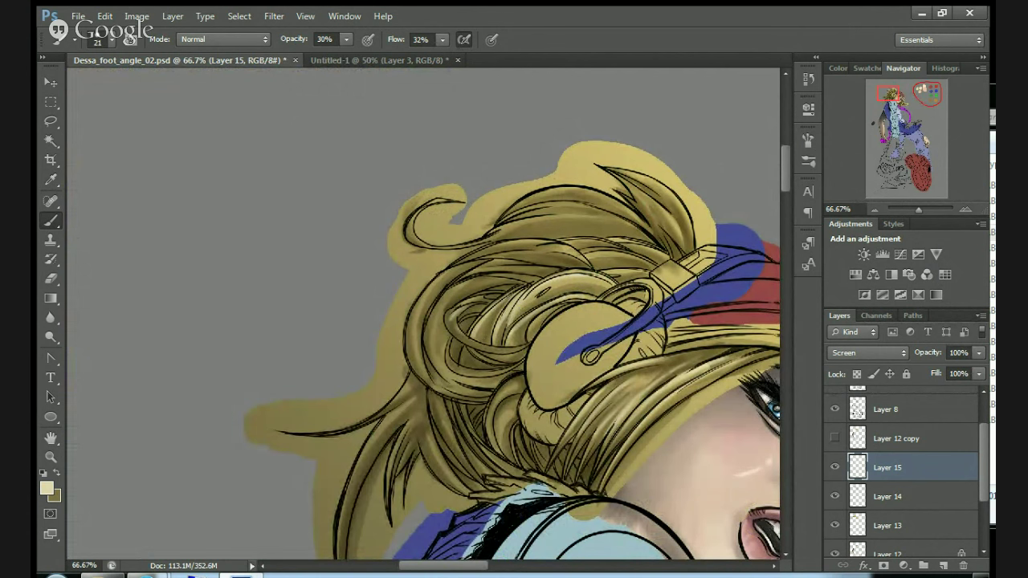
{"action": "left_click_drag", "start_coordinate": [439, 281], "coordinate": [420, 353]}
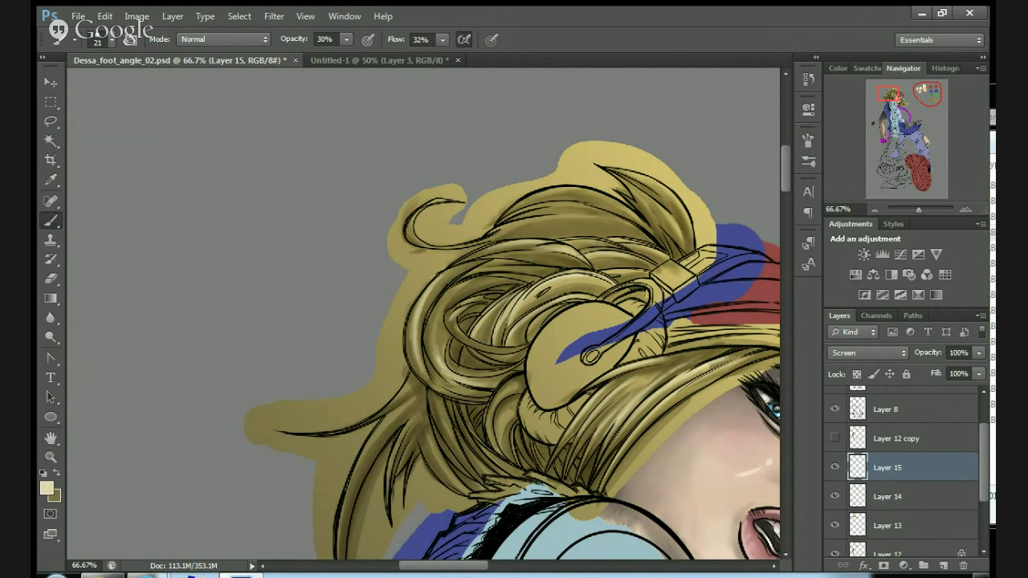
{"action": "mouse_move", "coordinate": [665, 227]}
{"action": "left_mouse_down"}
{"action": "mouse_move", "coordinate": [681, 245]}
{"action": "mouse_move", "coordinate": [676, 238]}
{"action": "left_mouse_up"}
{"action": "left_click_drag", "start_coordinate": [635, 195], "coordinate": [678, 218]}
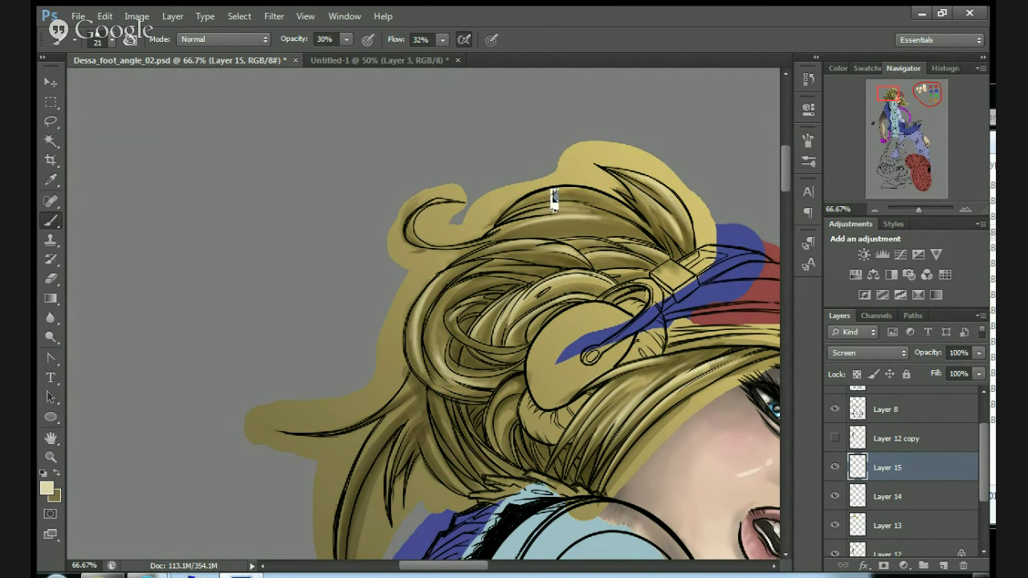
Raise the brush opacity to 52% and highlight the upper strands and the hair below the bun.
{"action": "left_click", "coordinate": [346, 38]}
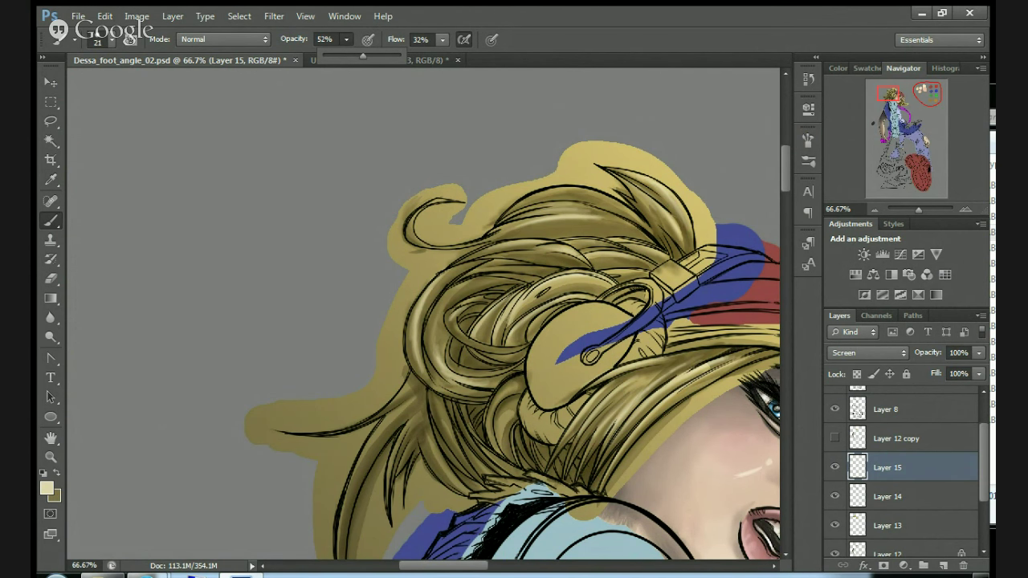
{"action": "left_click", "coordinate": [541, 225]}
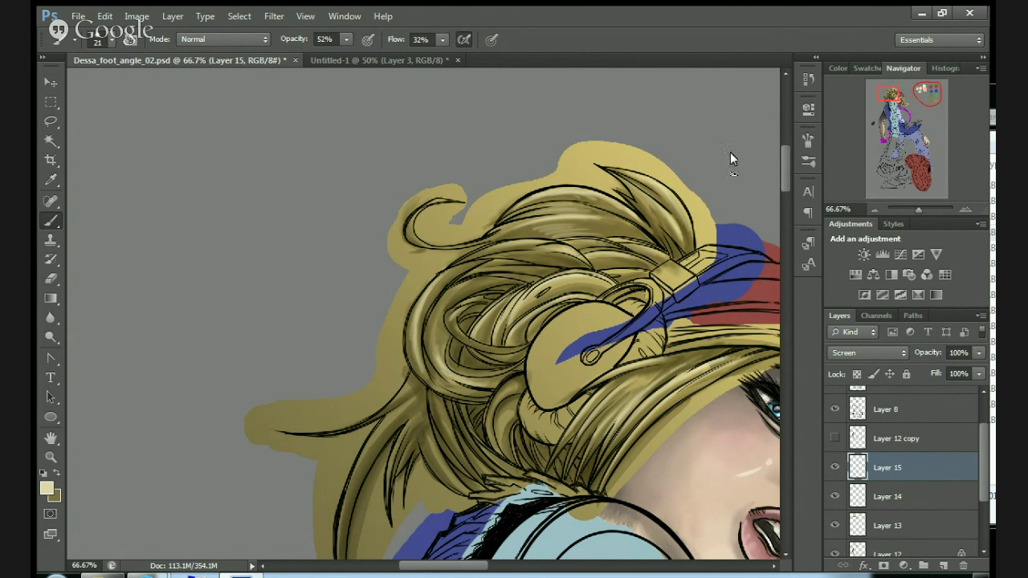
{"action": "mouse_move", "coordinate": [429, 345]}
{"action": "left_mouse_down"}
{"action": "mouse_move", "coordinate": [449, 294]}
{"action": "mouse_move", "coordinate": [433, 342]}
{"action": "left_mouse_up"}
{"action": "left_click_drag", "start_coordinate": [891, 95], "coordinate": [889, 99]}
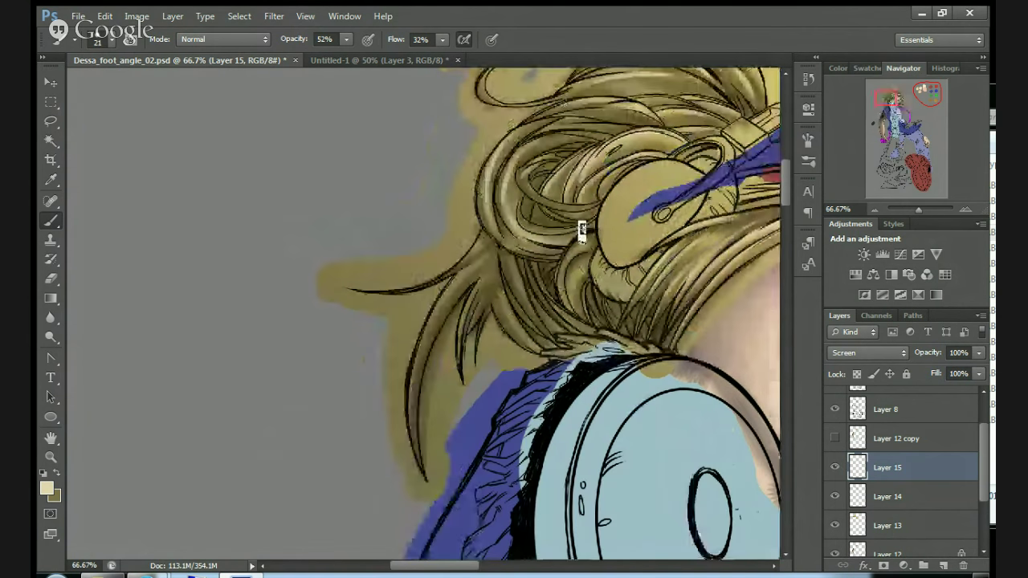
{"action": "left_click_drag", "start_coordinate": [567, 270], "coordinate": [587, 310]}
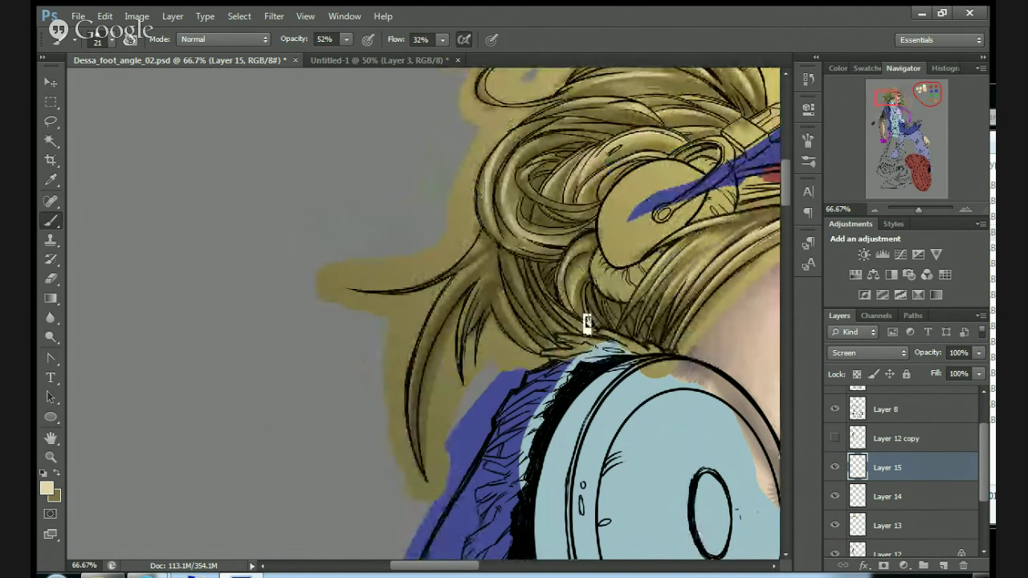
{"action": "left_click_drag", "start_coordinate": [520, 291], "coordinate": [564, 348]}
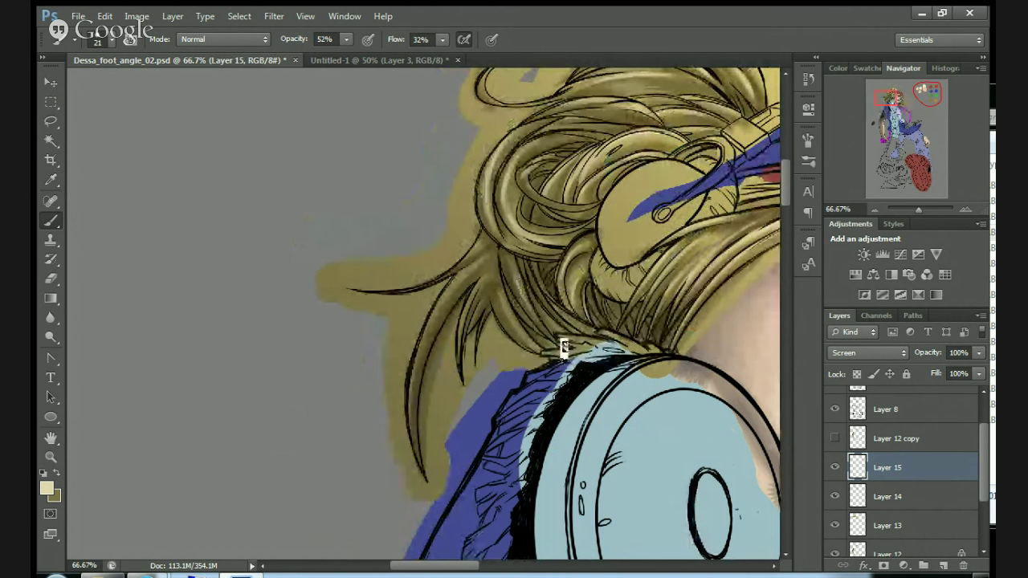
{"action": "left_click_drag", "start_coordinate": [528, 307], "coordinate": [536, 354]}
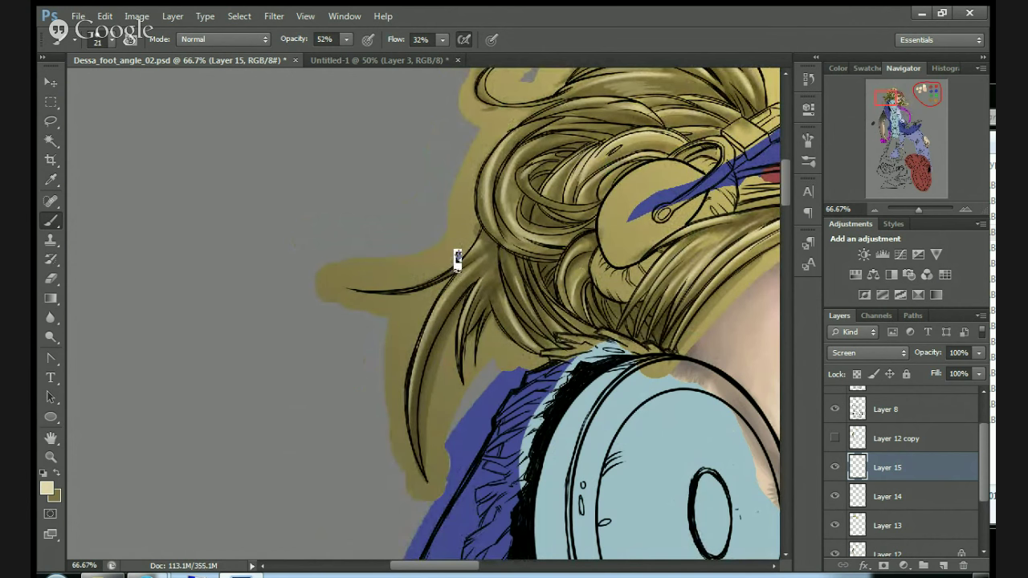
Choose the round 40 px brush preset and reduce its size to 15 px.
{"action": "left_click_drag", "start_coordinate": [889, 102], "coordinate": [891, 94]}
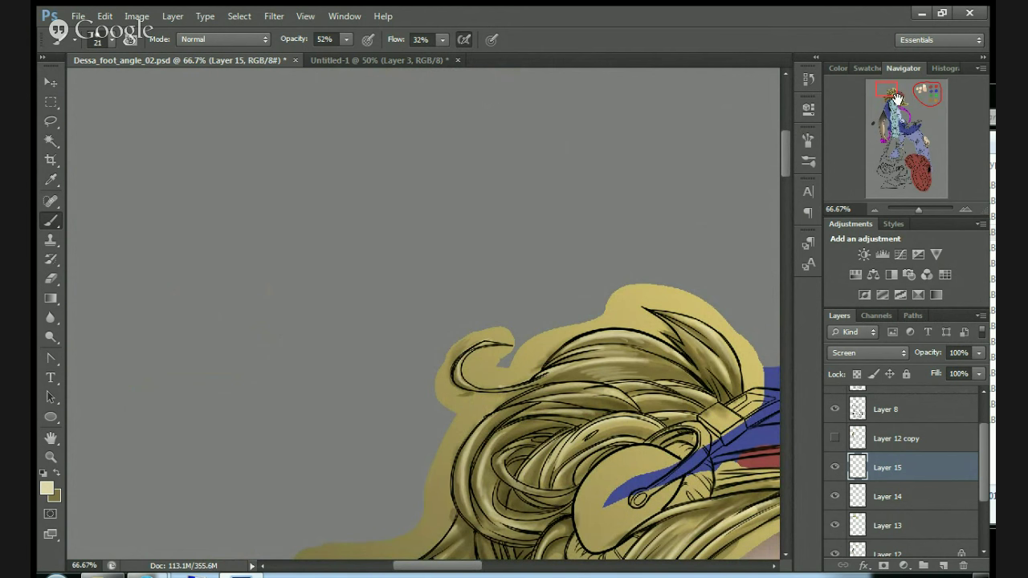
{"action": "left_click_drag", "start_coordinate": [885, 93], "coordinate": [884, 93]}
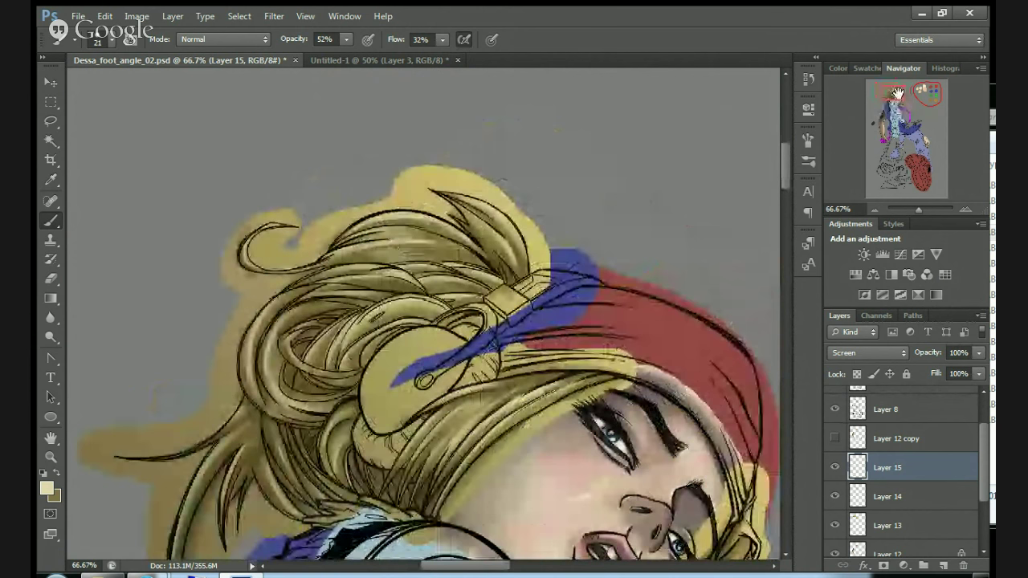
{"action": "right_click", "coordinate": [526, 378]}
{"action": "left_click", "coordinate": [623, 510]}
{"action": "left_click_drag", "start_coordinate": [572, 410], "coordinate": [554, 410]}
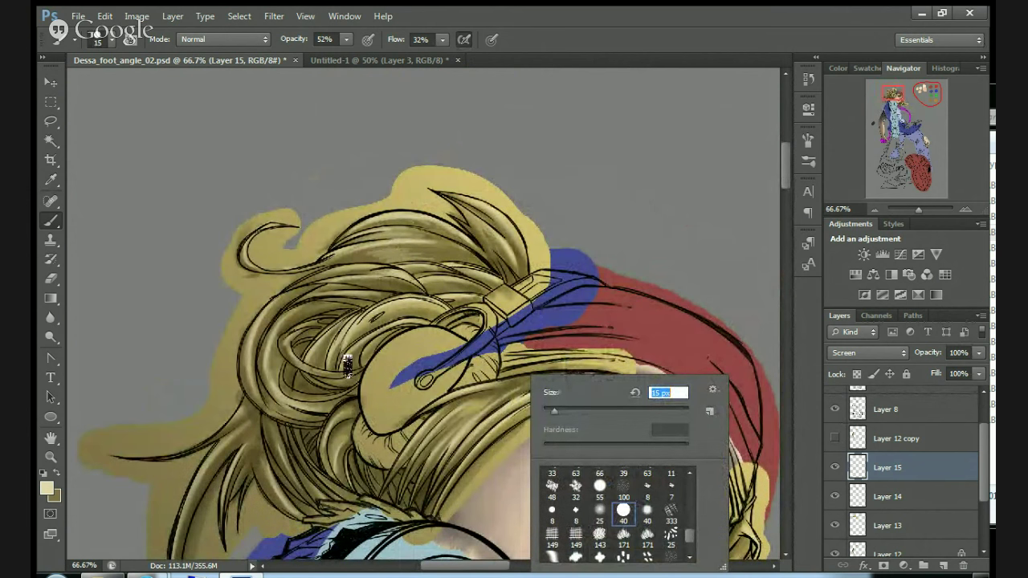
Set the foreground colour to dark purple 3c3441 and lower the brush opacity to 46%.
{"action": "left_click", "coordinate": [47, 487]}
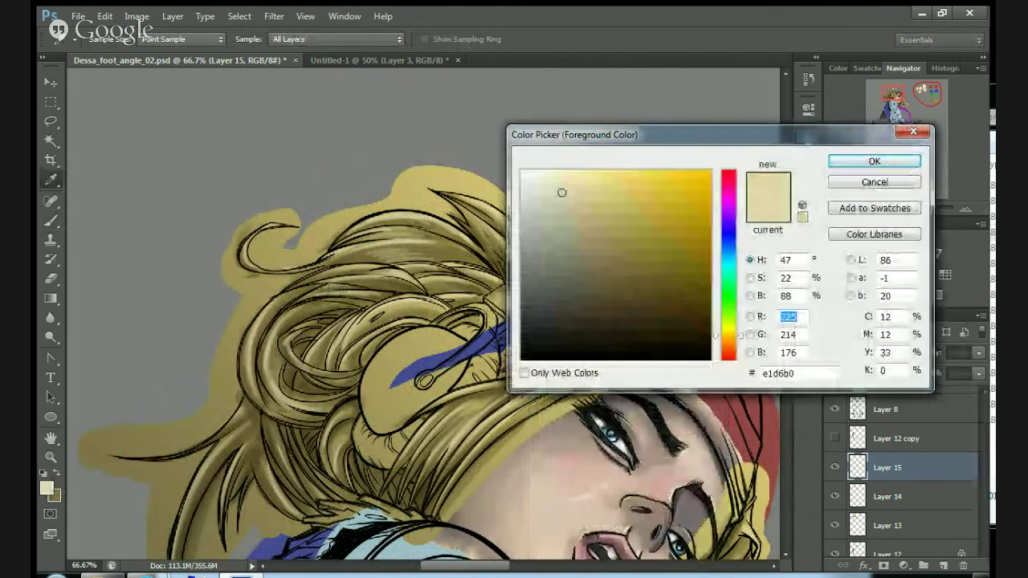
{"action": "left_click", "coordinate": [729, 212]}
{"action": "left_click", "coordinate": [560, 313]}
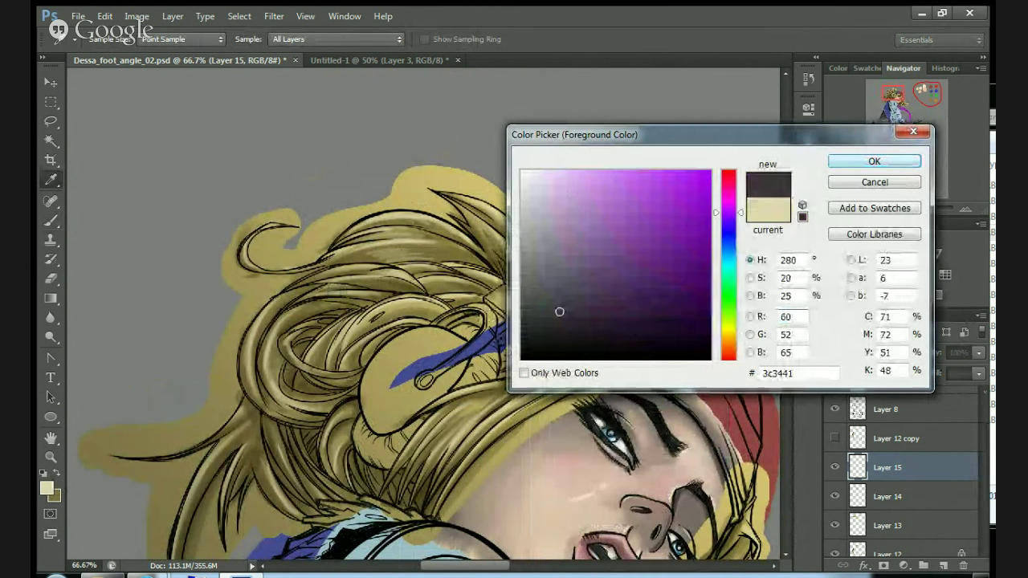
{"action": "key", "text": "Return"}
{"action": "left_click", "coordinate": [345, 39]}
{"action": "left_click_drag", "start_coordinate": [346, 54], "coordinate": [342, 54]}
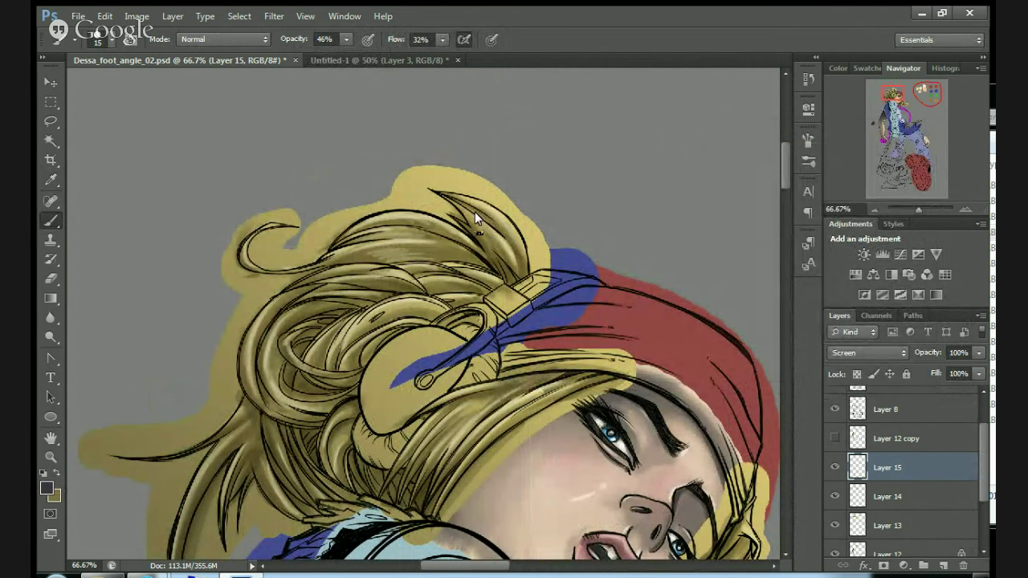
Hide and show Layer 14 to identify the shading, and make Layer 14 the active layer.
{"action": "left_click", "coordinate": [107, 18]}
{"action": "left_click", "coordinate": [128, 17]}
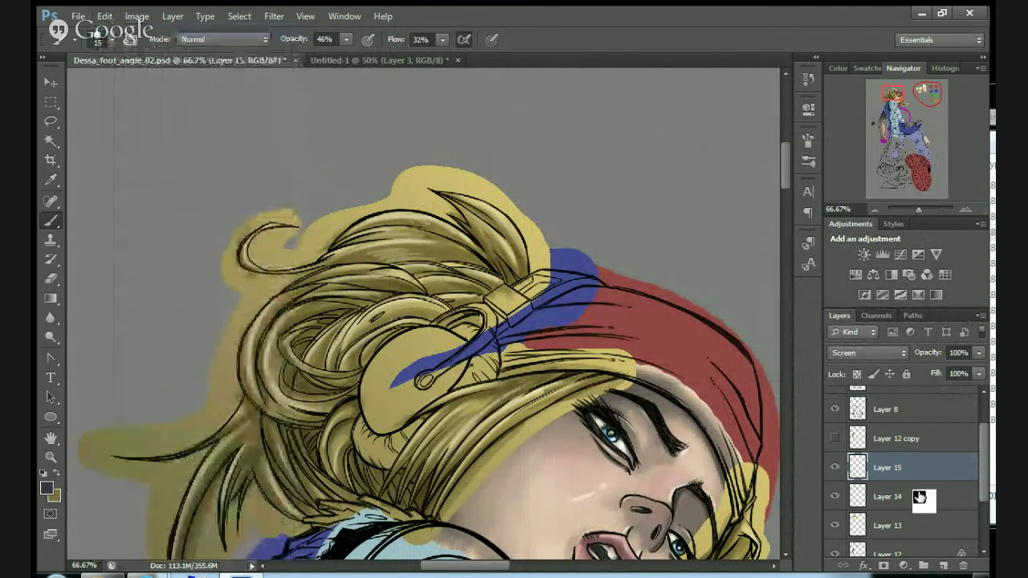
{"action": "left_click", "coordinate": [835, 498]}
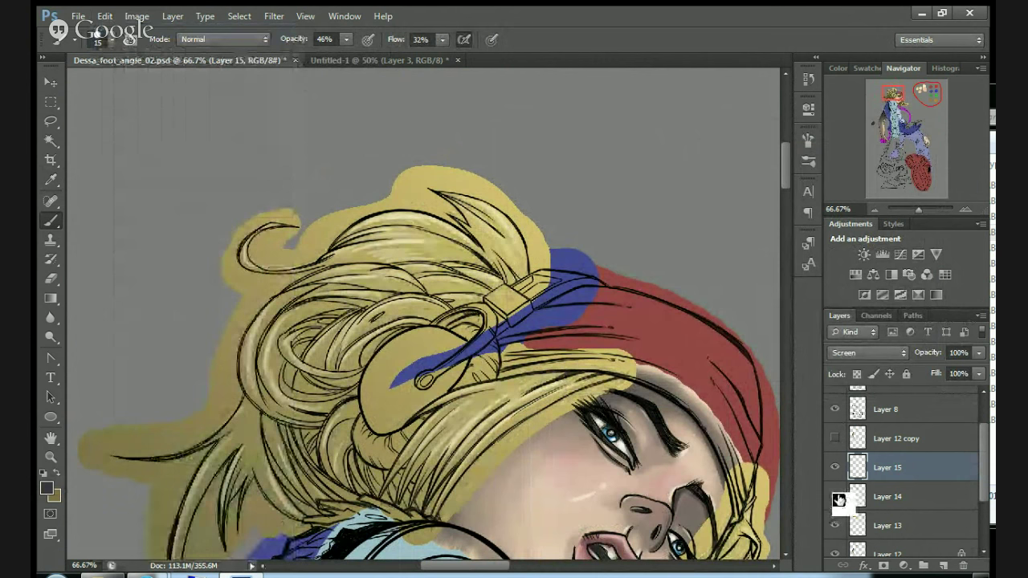
{"action": "left_click", "coordinate": [838, 499]}
{"action": "left_click", "coordinate": [912, 495]}
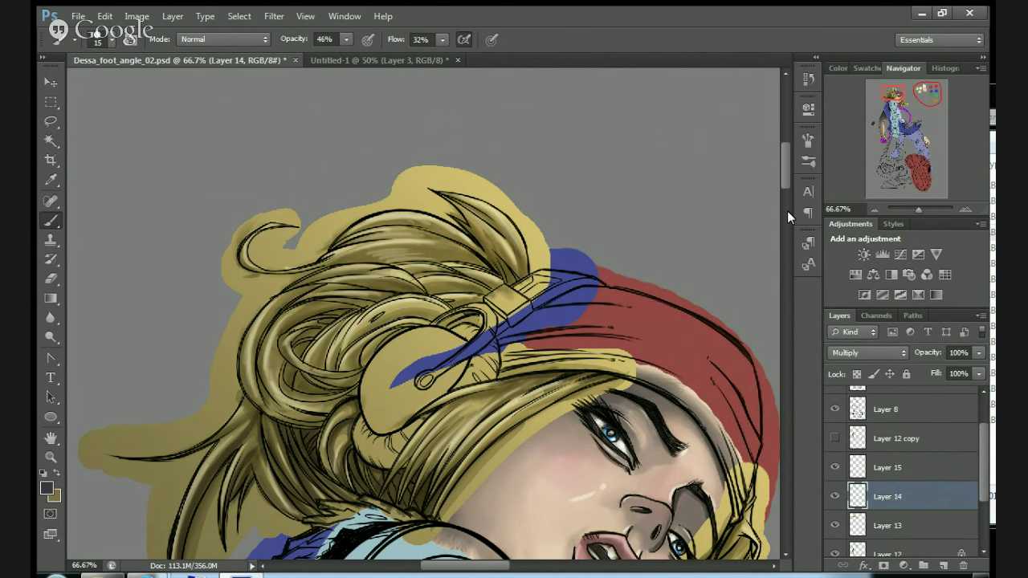
Deepen the shadows between the upper bun strands leading to the hair clasp with fine dark strokes.
{"action": "left_click", "coordinate": [877, 184]}
{"action": "left_click_drag", "start_coordinate": [876, 183], "coordinate": [886, 91]}
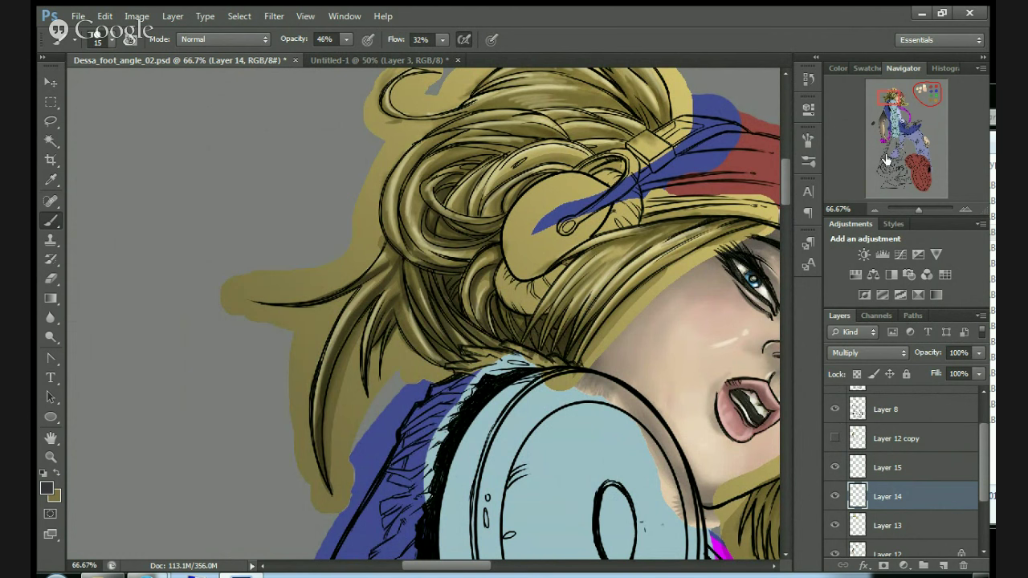
{"action": "left_click", "coordinate": [894, 98]}
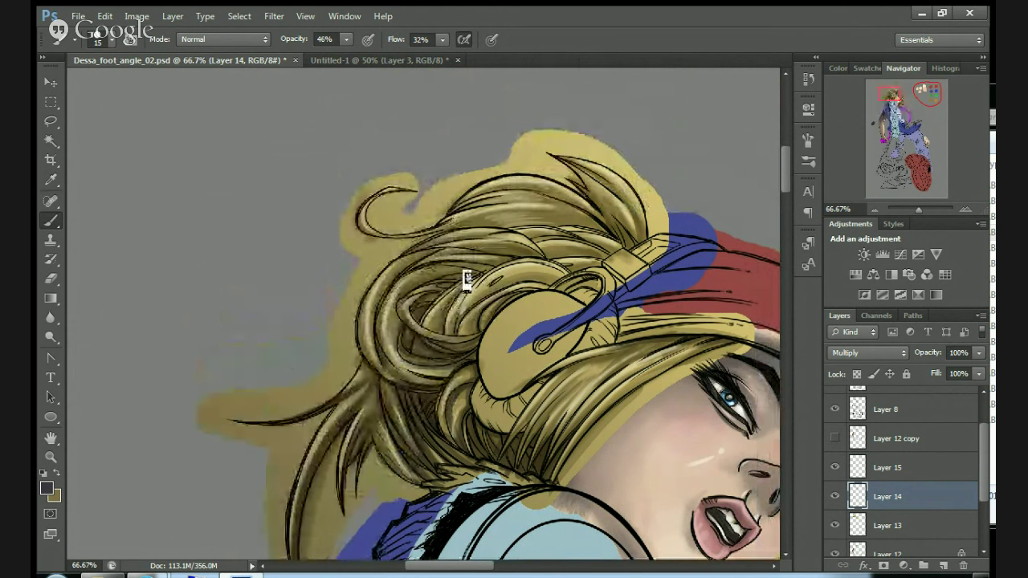
{"action": "left_click_drag", "start_coordinate": [474, 278], "coordinate": [418, 292]}
{"action": "mouse_move", "coordinate": [482, 278]}
{"action": "left_mouse_down"}
{"action": "mouse_move", "coordinate": [436, 270]}
{"action": "mouse_move", "coordinate": [437, 260]}
{"action": "mouse_move", "coordinate": [401, 279]}
{"action": "mouse_move", "coordinate": [377, 313]}
{"action": "mouse_move", "coordinate": [427, 254]}
{"action": "mouse_move", "coordinate": [406, 258]}
{"action": "mouse_move", "coordinate": [468, 244]}
{"action": "mouse_move", "coordinate": [478, 252]}
{"action": "mouse_move", "coordinate": [452, 253]}
{"action": "mouse_move", "coordinate": [567, 259]}
{"action": "left_mouse_up"}
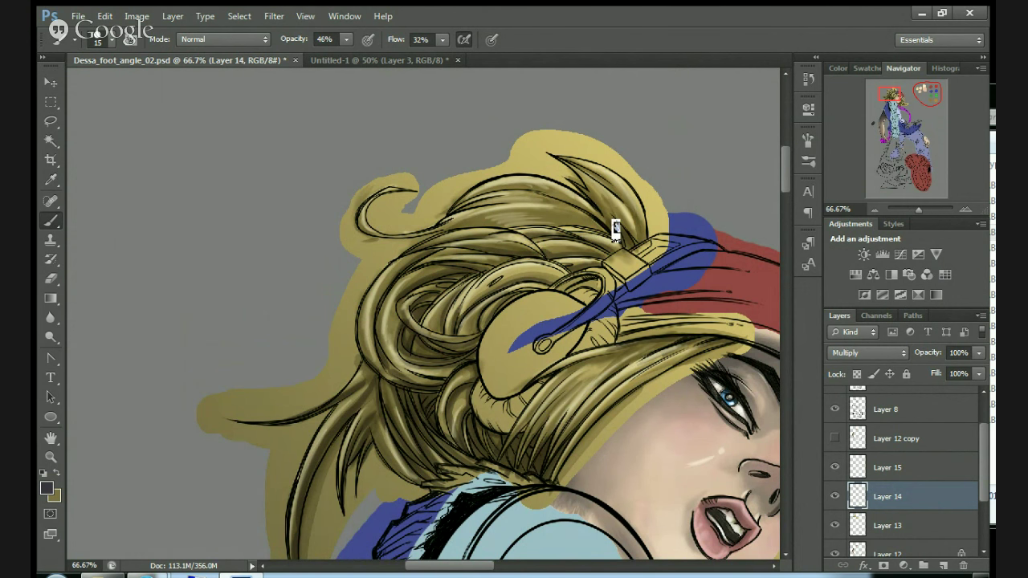
Darken the shadows in the bun's top tuft and upper strands, and in the loose locks and braid below the face.
{"action": "left_click_drag", "start_coordinate": [624, 211], "coordinate": [568, 160]}
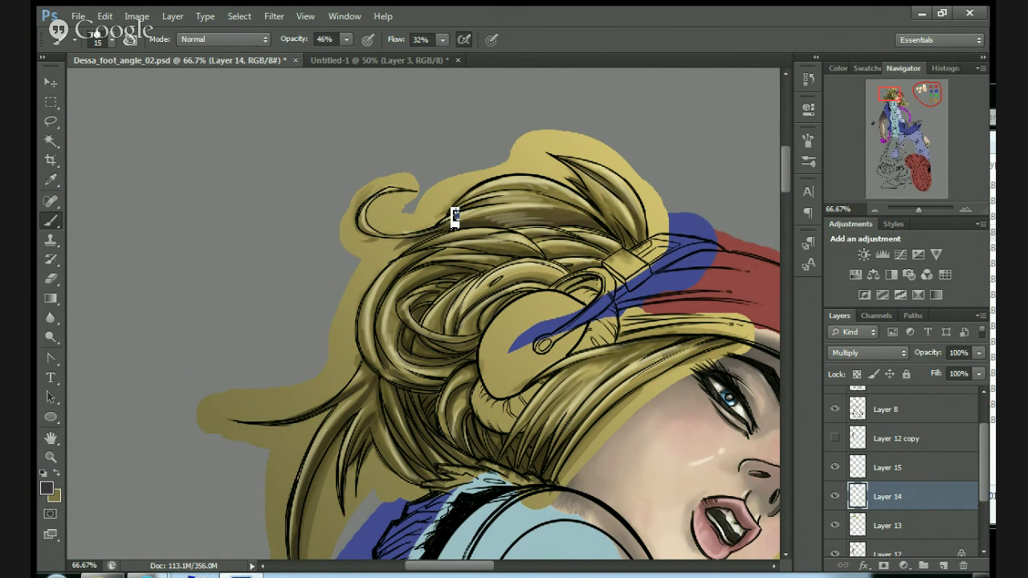
{"action": "left_click_drag", "start_coordinate": [456, 212], "coordinate": [571, 194]}
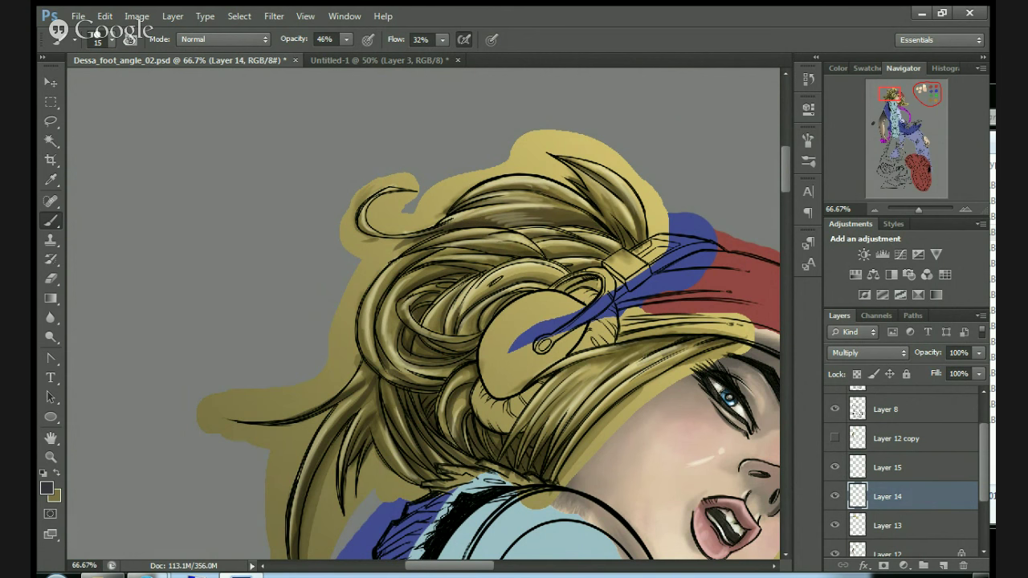
{"action": "left_click_drag", "start_coordinate": [910, 121], "coordinate": [889, 103]}
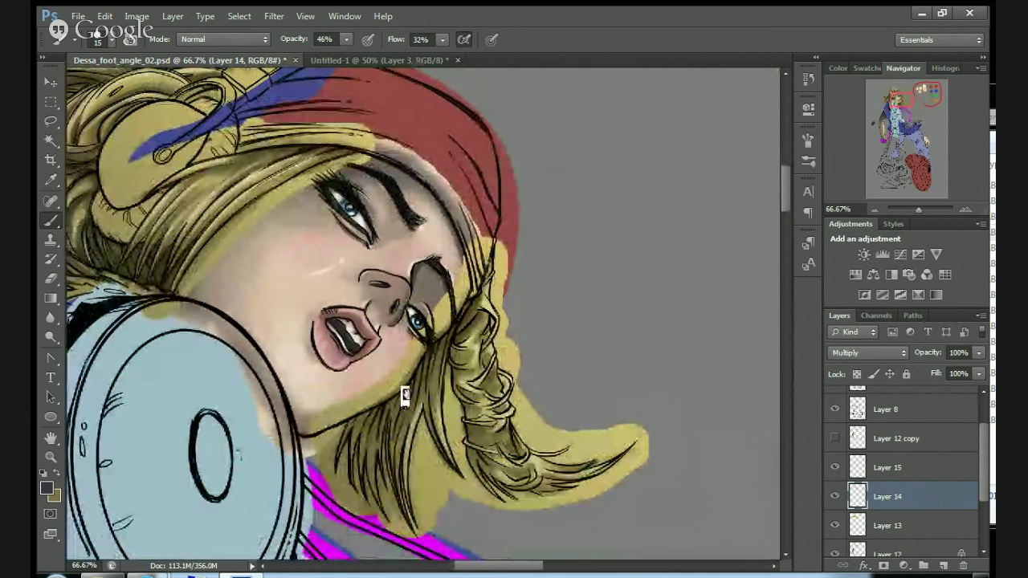
{"action": "left_click_drag", "start_coordinate": [350, 428], "coordinate": [342, 464]}
{"action": "left_click_drag", "start_coordinate": [367, 404], "coordinate": [352, 490]}
{"action": "mouse_move", "coordinate": [369, 413]}
{"action": "left_mouse_down"}
{"action": "mouse_move", "coordinate": [359, 486]}
{"action": "mouse_move", "coordinate": [383, 418]}
{"action": "mouse_move", "coordinate": [408, 396]}
{"action": "mouse_move", "coordinate": [383, 474]}
{"action": "mouse_move", "coordinate": [420, 360]}
{"action": "mouse_move", "coordinate": [394, 506]}
{"action": "left_mouse_up"}
{"action": "mouse_move", "coordinate": [414, 405]}
{"action": "left_mouse_down"}
{"action": "mouse_move", "coordinate": [436, 349]}
{"action": "mouse_move", "coordinate": [472, 336]}
{"action": "mouse_move", "coordinate": [457, 391]}
{"action": "mouse_move", "coordinate": [471, 442]}
{"action": "mouse_move", "coordinate": [452, 376]}
{"action": "mouse_move", "coordinate": [507, 514]}
{"action": "mouse_move", "coordinate": [490, 490]}
{"action": "mouse_move", "coordinate": [506, 482]}
{"action": "left_mouse_up"}
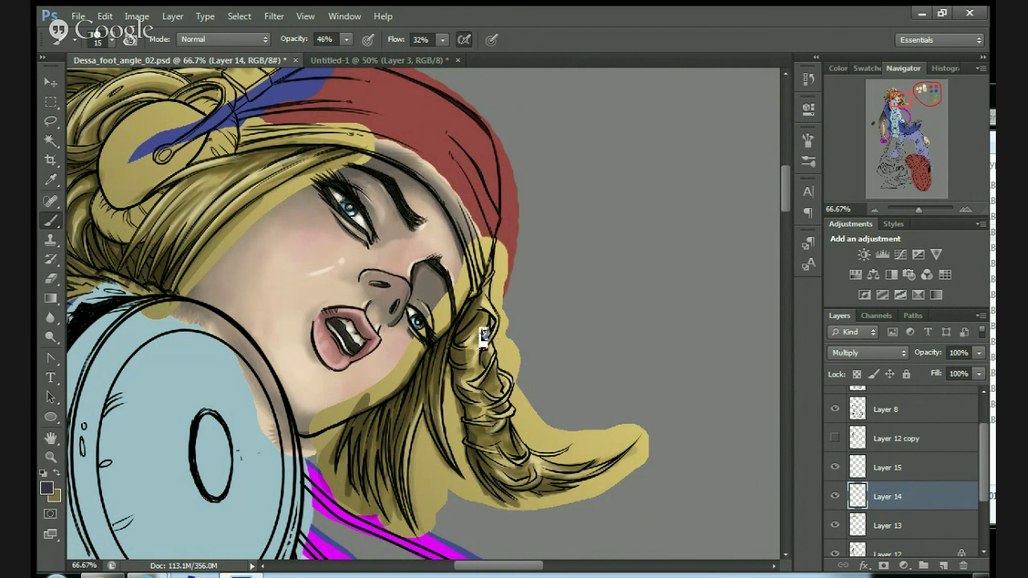
Hide and show Layer 14 and Layer 15 to compare the hair with and without its shading and highlights.
{"action": "left_click", "coordinate": [874, 209]}
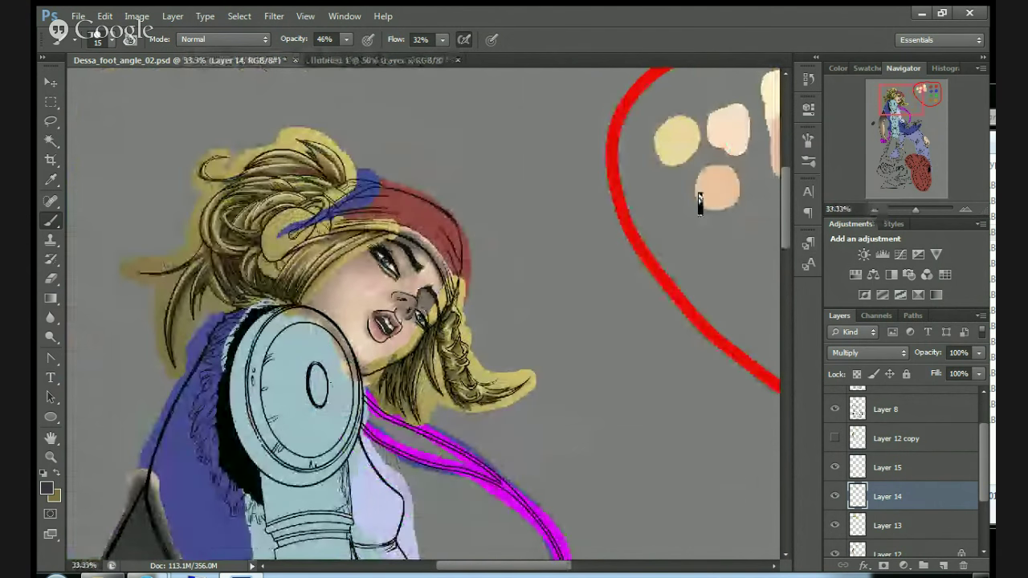
{"action": "left_click", "coordinate": [874, 209]}
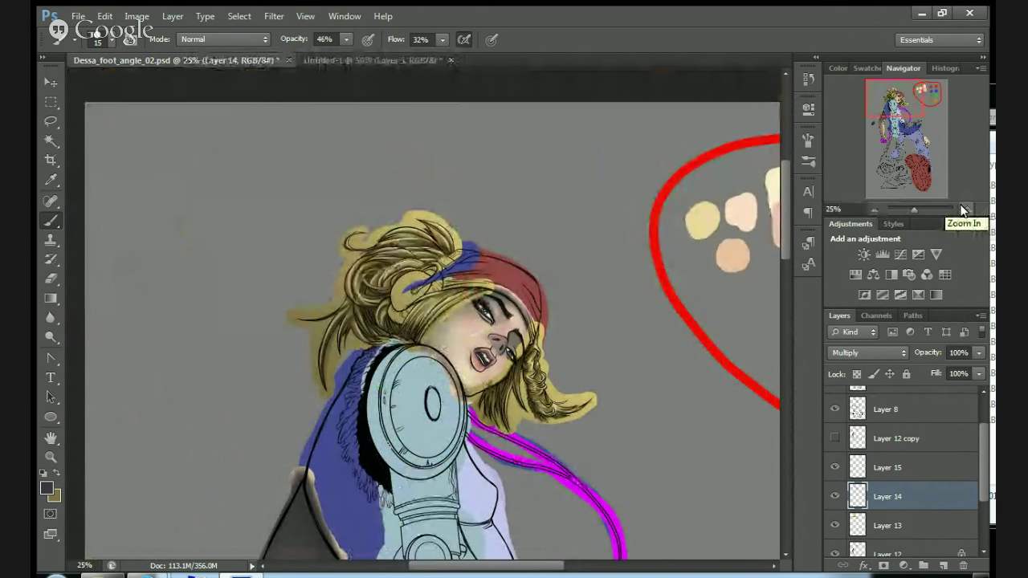
{"action": "left_click", "coordinate": [837, 497]}
{"action": "left_click", "coordinate": [837, 497]}
{"action": "left_click", "coordinate": [838, 498]}
{"action": "left_click", "coordinate": [839, 497]}
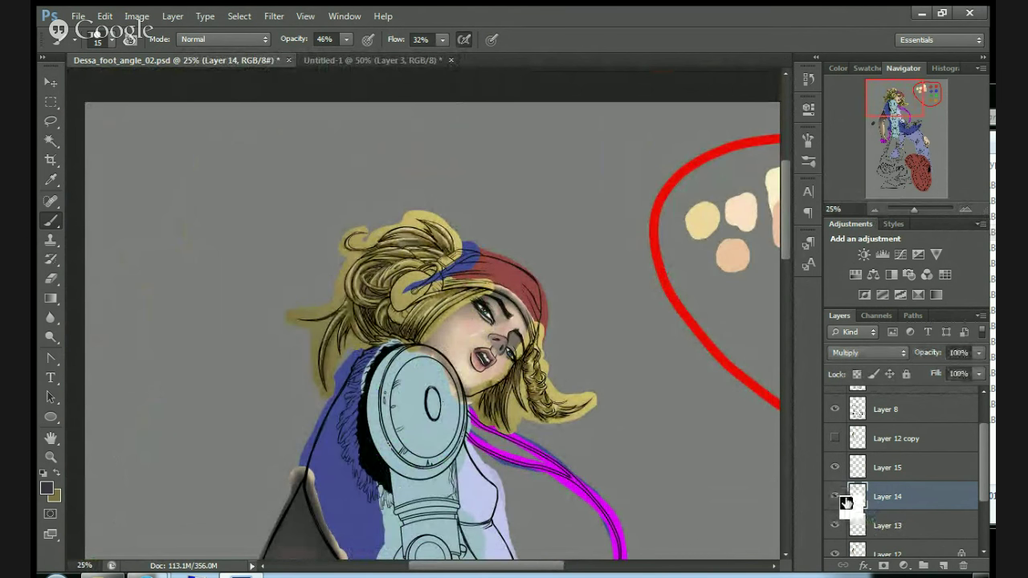
{"action": "left_click", "coordinate": [838, 469]}
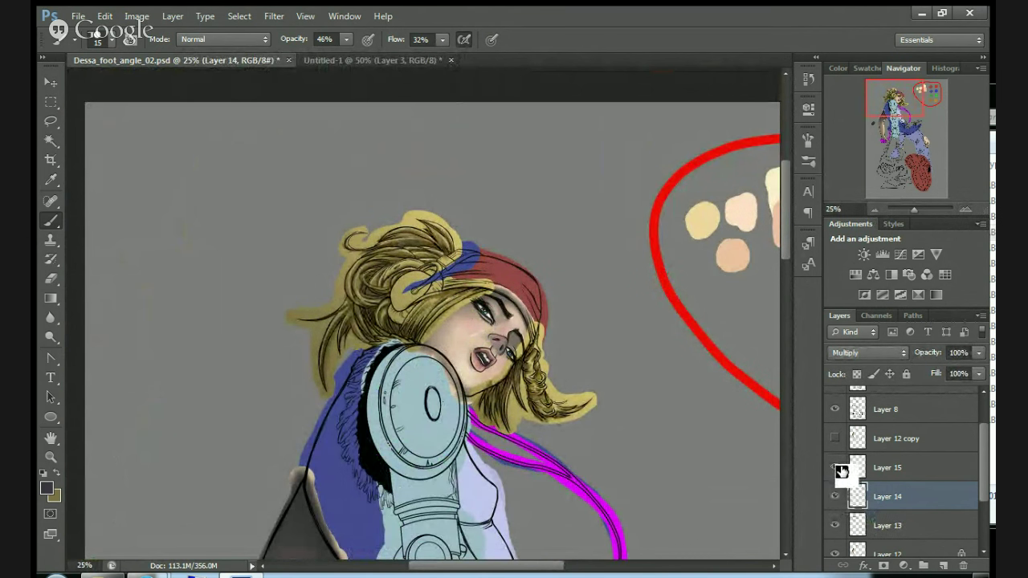
Check the base hair colour by toggling Layer 13's visibility, and merge Layer 15 down into Layer 14.
{"action": "right_click", "coordinate": [920, 470]}
{"action": "left_click", "coordinate": [952, 468]}
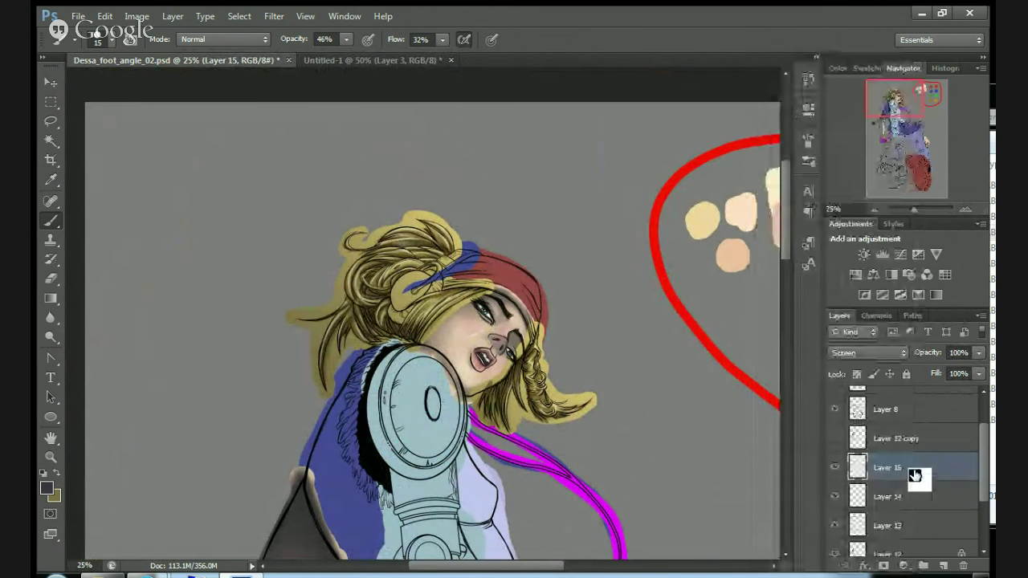
{"action": "left_click", "coordinate": [832, 526]}
{"action": "left_click", "coordinate": [833, 526]}
{"action": "left_click", "coordinate": [833, 526]}
{"action": "left_click", "coordinate": [833, 526]}
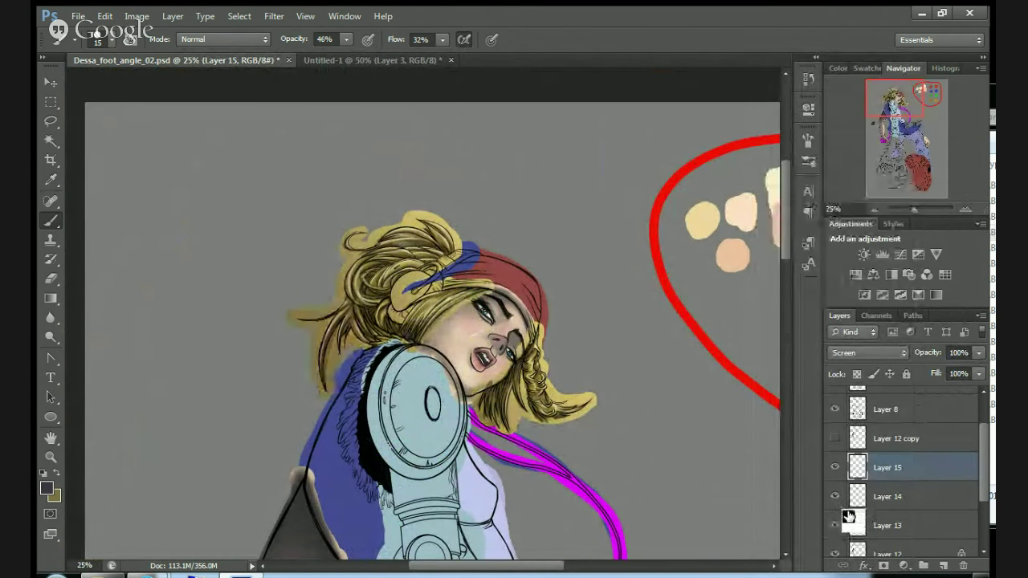
{"action": "right_click", "coordinate": [899, 470]}
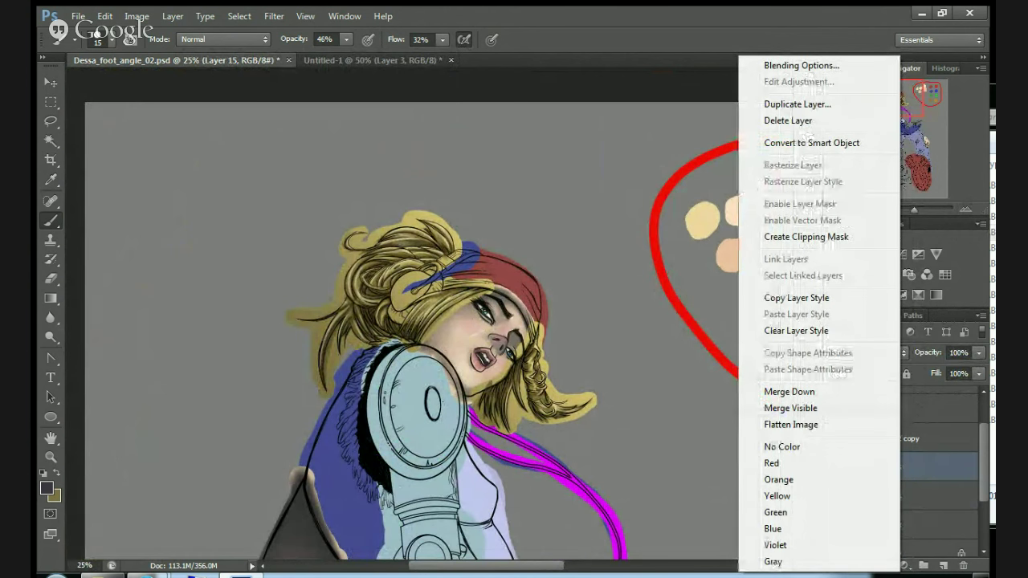
{"action": "left_click", "coordinate": [789, 391]}
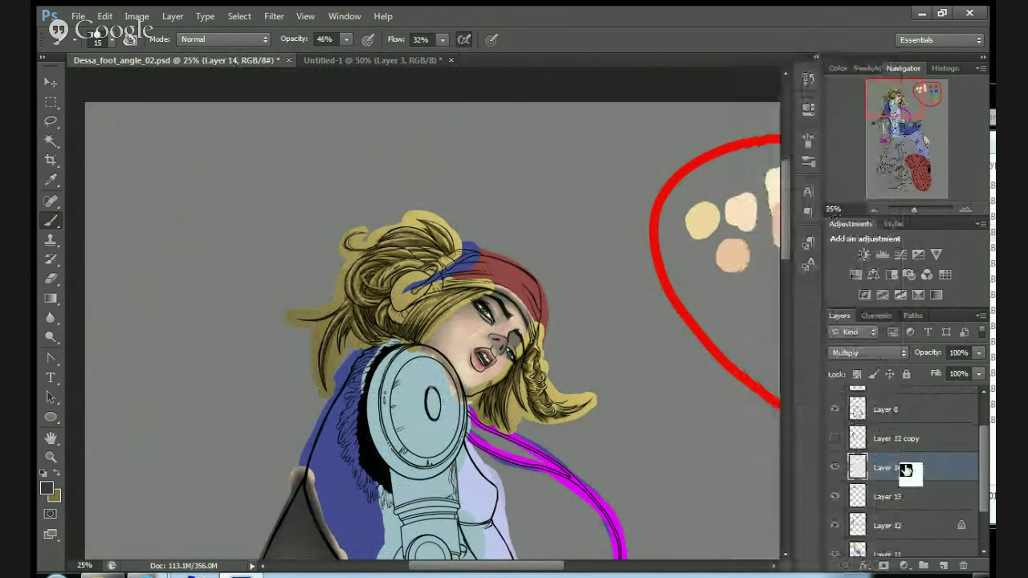
Merge Layer 14 down into Layer 13, toggling the merged layers' visibility to check the hair.
{"action": "left_click", "coordinate": [835, 469]}
{"action": "left_click", "coordinate": [835, 469]}
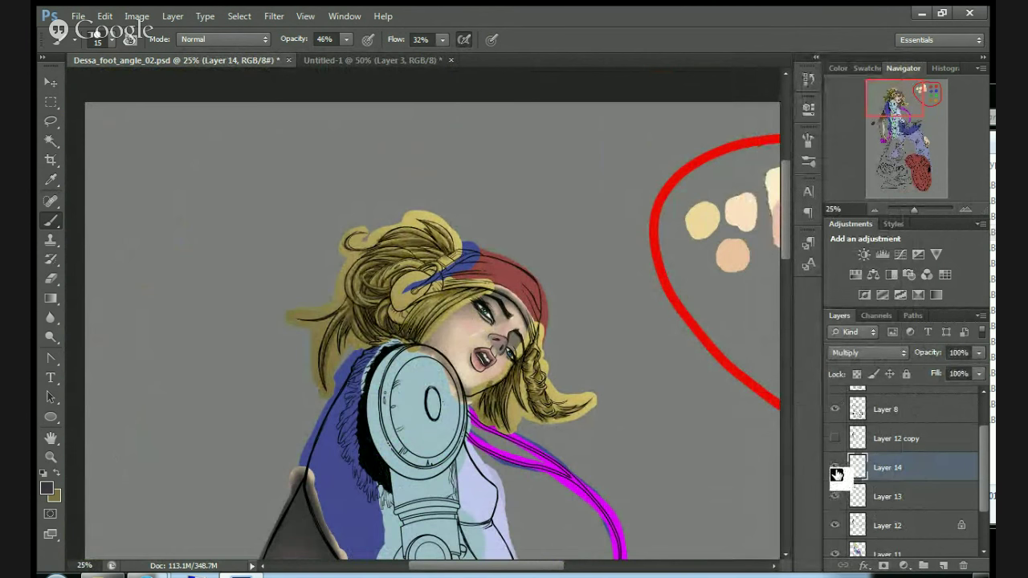
{"action": "right_click", "coordinate": [902, 467]}
{"action": "left_click", "coordinate": [789, 391]}
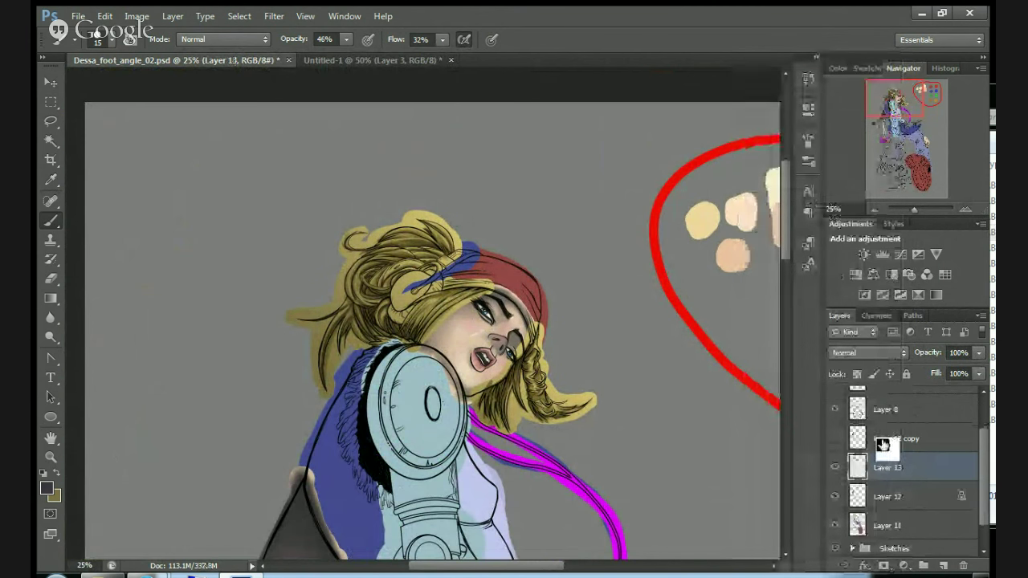
{"action": "left_click", "coordinate": [836, 467]}
{"action": "left_click", "coordinate": [836, 468]}
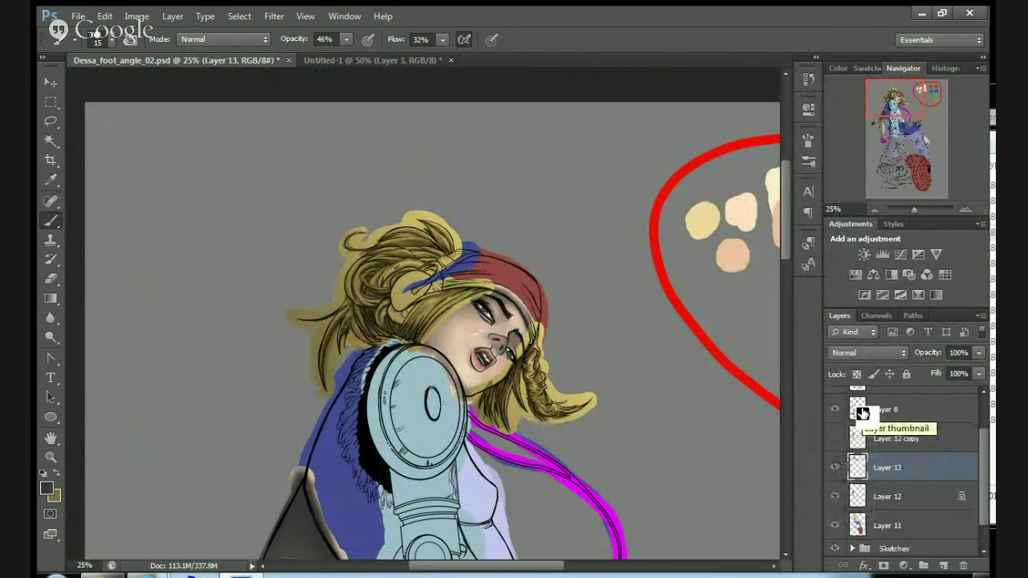
Start a Hue/Saturation adjustment on Layer 13 with saturation -30 and lightness +14.
{"action": "left_click", "coordinate": [136, 16]}
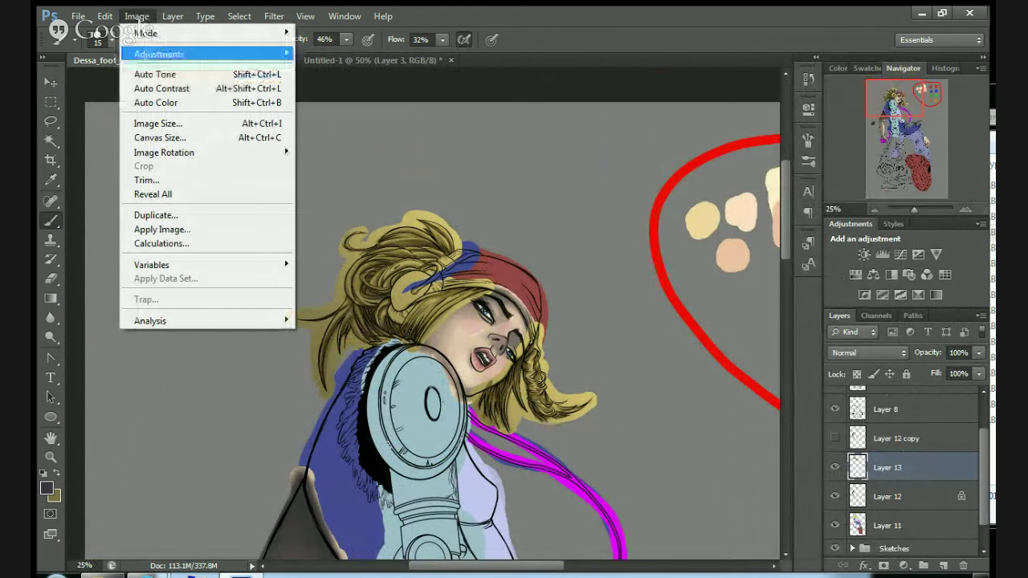
{"action": "mouse_move", "coordinate": [145, 54]}
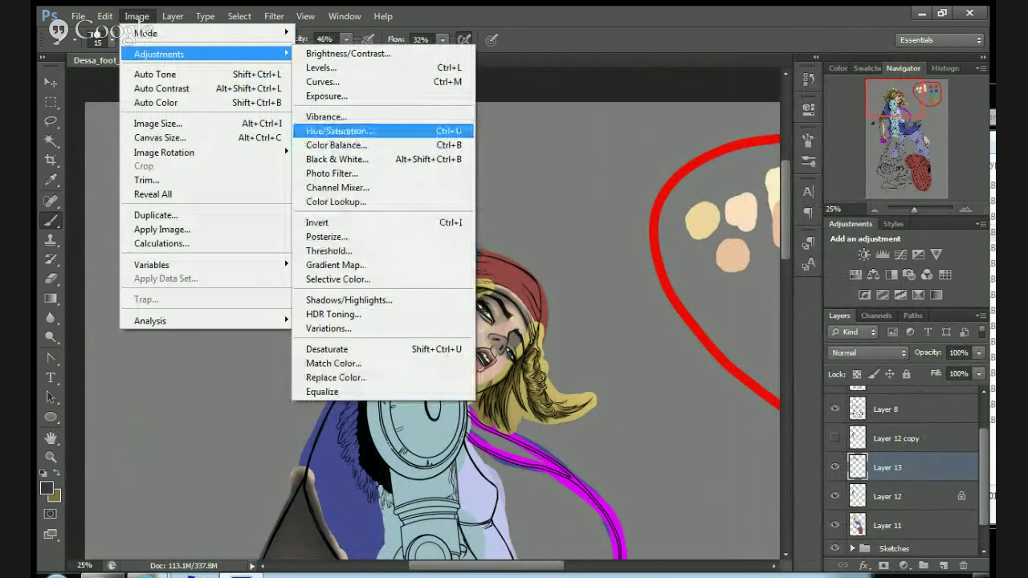
{"action": "left_click", "coordinate": [337, 131]}
{"action": "left_click_drag", "start_coordinate": [465, 195], "coordinate": [718, 110]}
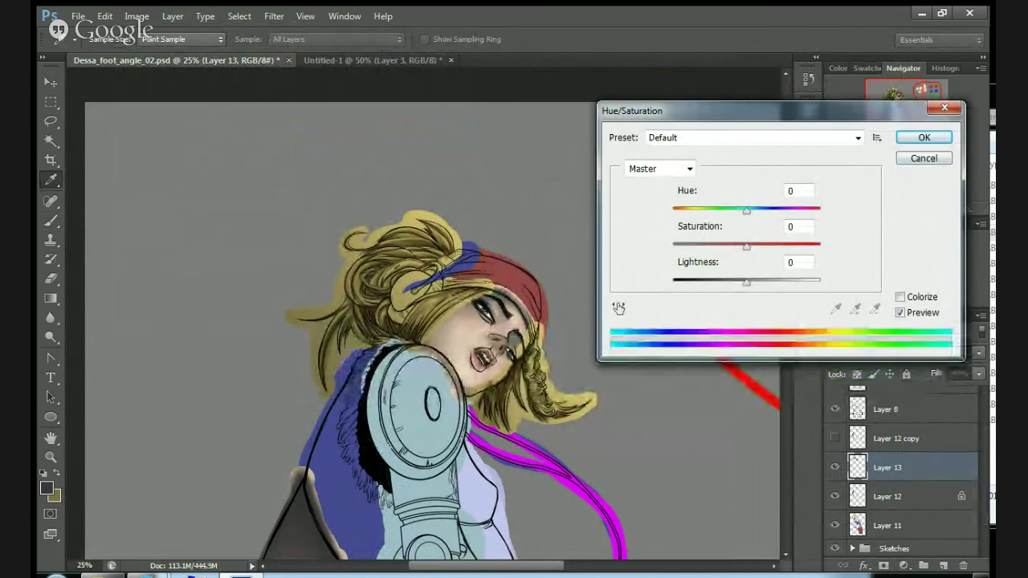
{"action": "left_click_drag", "start_coordinate": [746, 246], "coordinate": [726, 246]}
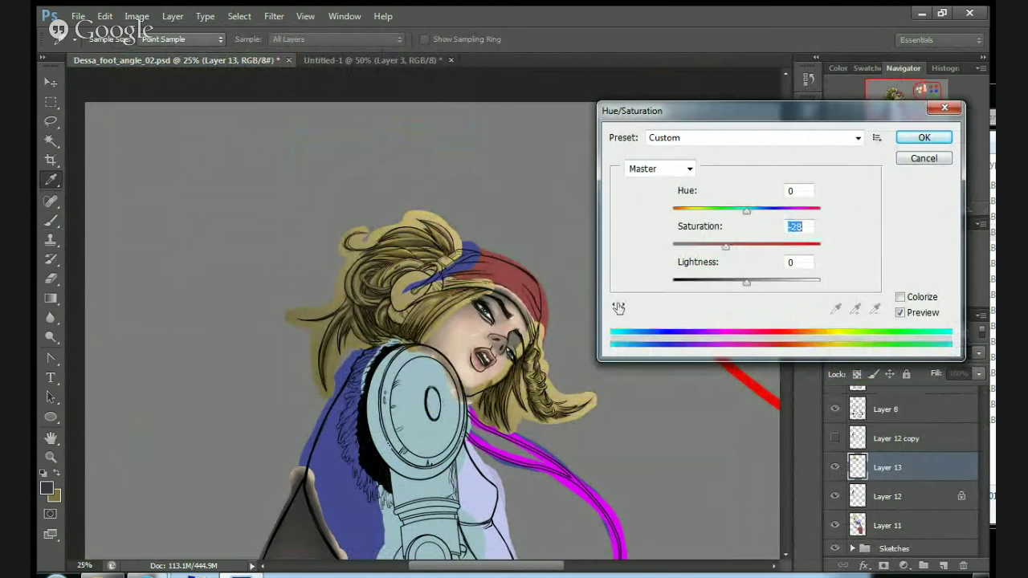
{"action": "key", "text": "Tab"}
{"action": "key", "text": "shift+Up"}
{"action": "key", "text": "Up"}
{"action": "key", "text": "Up"}
{"action": "key", "text": "Up"}
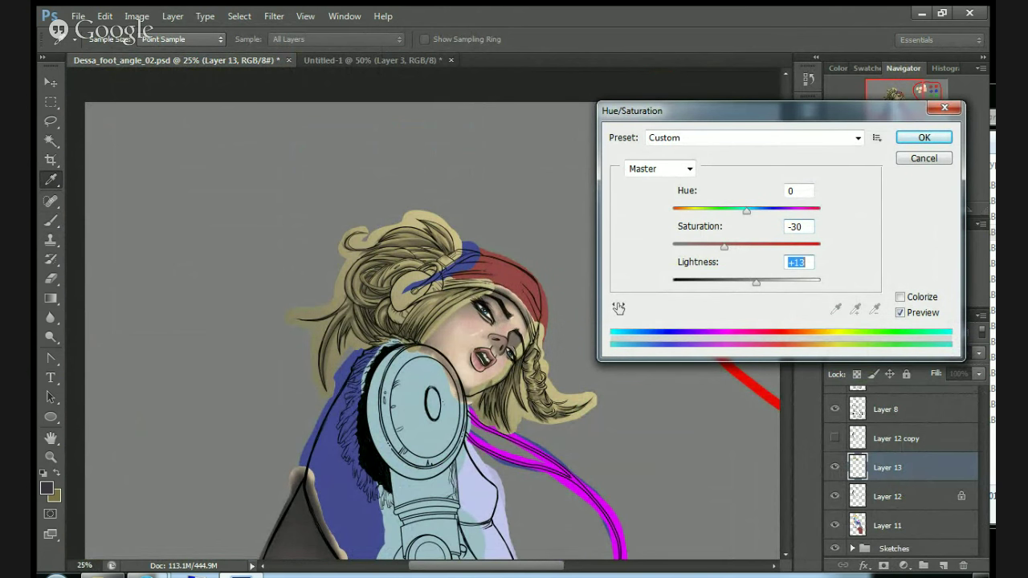
Try small hue shifts on the hair, first -12 and then +5.
{"action": "key", "text": "shift+Tab"}
{"action": "key", "text": "shift+Tab"}
{"action": "key", "text": "Down"}
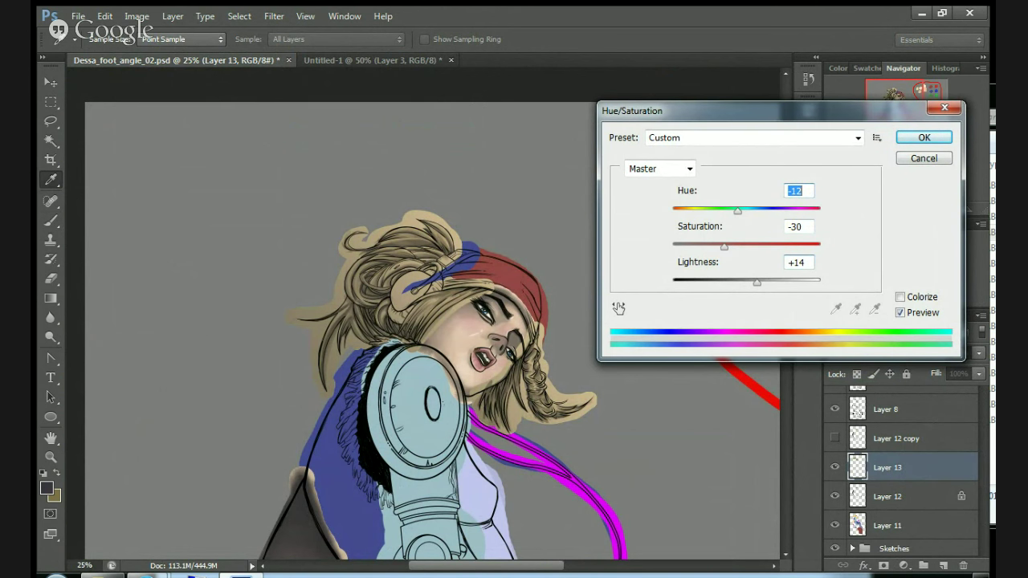
{"action": "key", "text": "Up"}
{"action": "key", "text": "Up"}
{"action": "key", "text": "Up"}
{"action": "key", "text": "Up"}
{"action": "key", "text": "Up"}
{"action": "key", "text": "Up"}
{"action": "key", "text": "Up"}
{"action": "key", "text": "Up"}
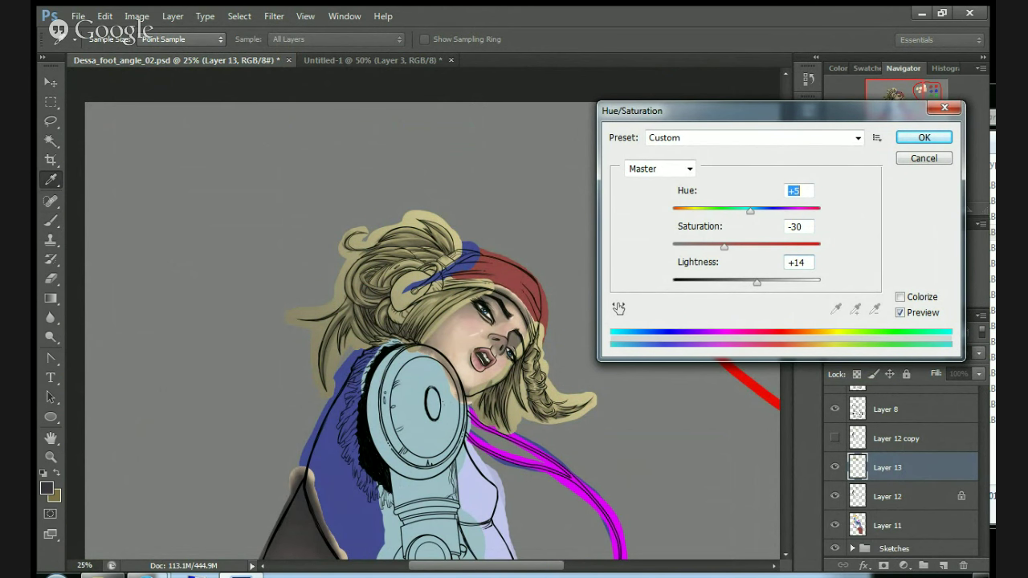
Try raising the hair's hue through +36 up to +170 for a blue version.
{"action": "key", "text": "shift+Up"}
{"action": "key", "text": "shift+Up"}
{"action": "key", "text": "shift+Up"}
{"action": "key", "text": "shift+Up"}
{"action": "key", "text": "shift+Up"}
{"action": "key", "text": "shift+Up"}
{"action": "key", "text": "shift+Up"}
{"action": "key", "text": "shift+Up"}
{"action": "key", "text": "shift+Up"}
{"action": "key", "text": "shift+Up"}
{"action": "key", "text": "shift+Up"}
{"action": "key", "text": "shift+Up"}
{"action": "key", "text": "shift+Up"}
{"action": "key", "text": "shift+Up"}
{"action": "key", "text": "shift+Up"}
{"action": "key", "text": "shift+Up"}
{"action": "key", "text": "shift+Up"}
{"action": "key", "text": "shift+Up"}
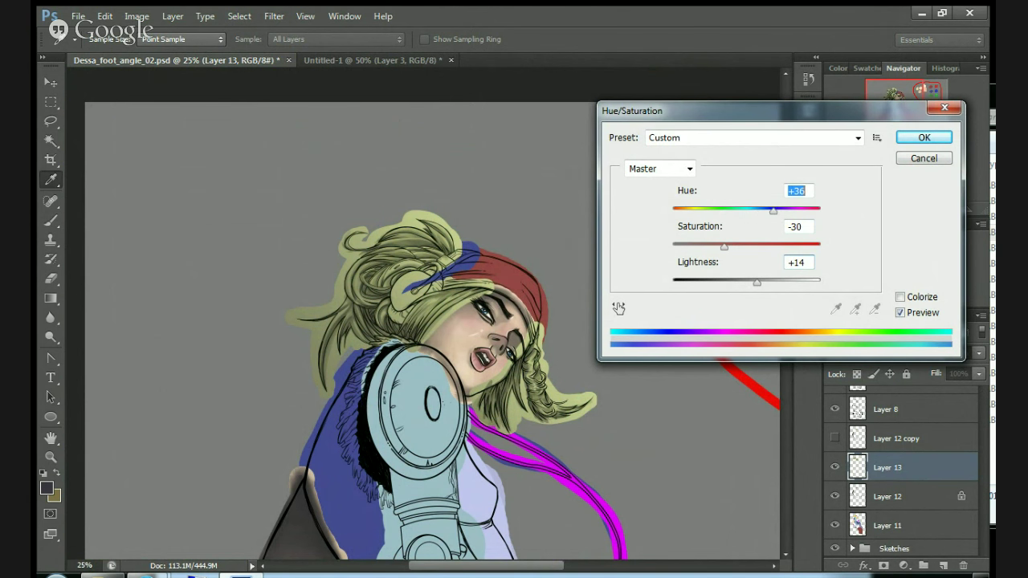
{"action": "key", "text": "shift+Down"}
{"action": "key", "text": "shift+Down"}
{"action": "key", "text": "shift+Down"}
{"action": "key", "text": "shift+Down"}
{"action": "key", "text": "shift+Down"}
{"action": "key", "text": "shift+Down"}
{"action": "key", "text": "shift+Down"}
{"action": "key", "text": "shift+Down"}
{"action": "key", "text": "shift+Down"}
{"action": "key", "text": "shift+Down"}
{"action": "key", "text": "shift+Down"}
{"action": "key", "text": "shift+Down"}
{"action": "key", "text": "shift+Down"}
{"action": "key", "text": "shift+Down"}
{"action": "key", "text": "shift+Down"}
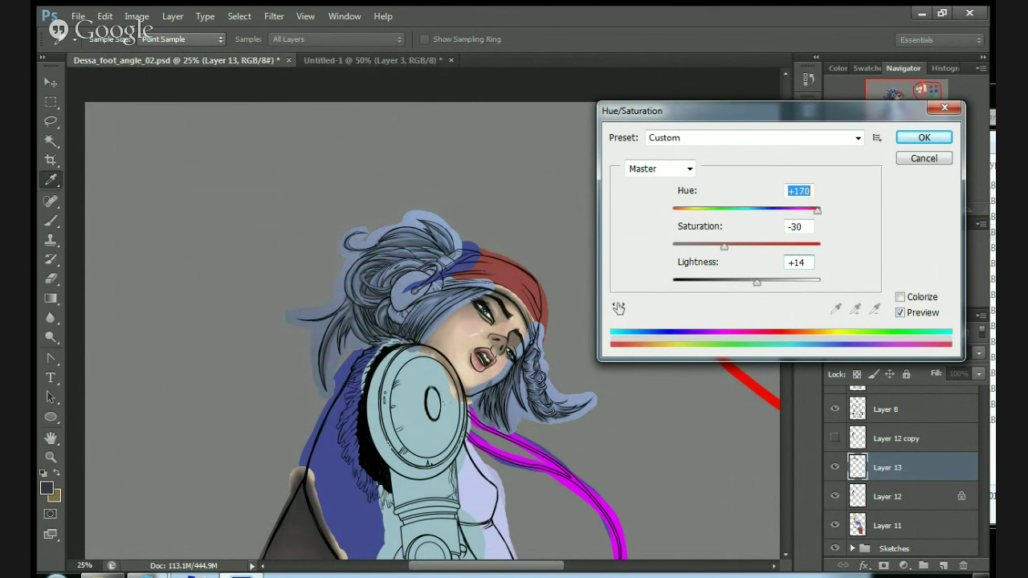
Try a hue of -93 for pinkish-purple hair.
{"action": "left_click_drag", "start_coordinate": [768, 211], "coordinate": [715, 211]}
{"action": "key", "text": "shift+Down"}
{"action": "key", "text": "shift+Down"}
{"action": "key", "text": "Down"}
{"action": "key", "text": "Down"}
{"action": "key", "text": "Down"}
{"action": "key", "text": "Down"}
{"action": "key", "text": "shift+Down"}
{"action": "key", "text": "shift+Down"}
{"action": "key", "text": "Down"}
{"action": "key", "text": "Down"}
{"action": "key", "text": "Down"}
{"action": "key", "text": "Down"}
{"action": "key", "text": "Down"}
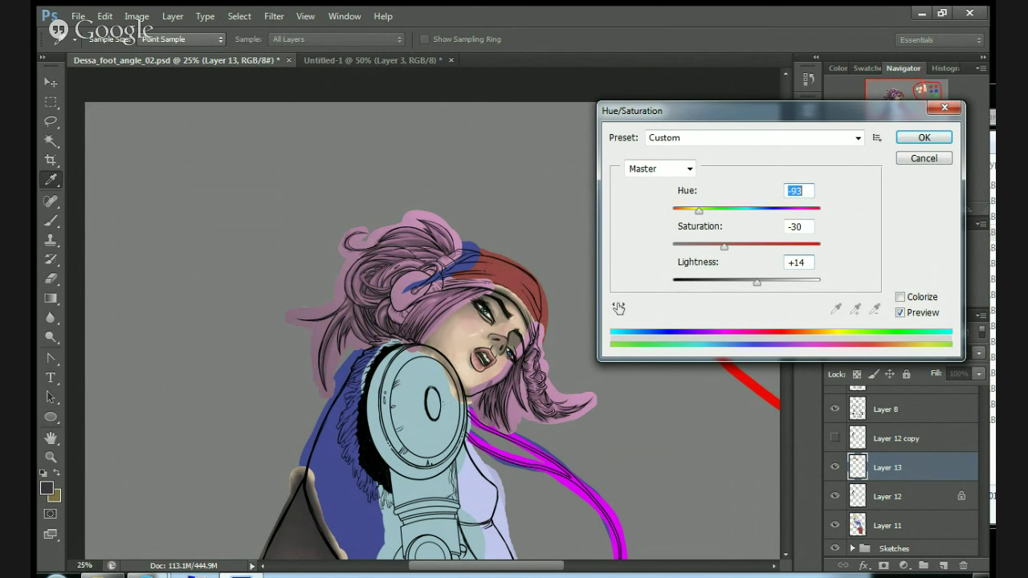
Try raising the hair's saturation to +100 for a vivid magenta.
{"action": "key", "text": "Tab"}
{"action": "key", "text": "shift+Up"}
{"action": "key", "text": "shift+Up"}
{"action": "key", "text": "shift+Up"}
{"action": "key", "text": "shift+Up"}
{"action": "key", "text": "shift+Up"}
{"action": "key", "text": "shift+Up"}
{"action": "key", "text": "shift+Up"}
{"action": "key", "text": "shift+Up"}
{"action": "key", "text": "shift+Up"}
{"action": "key", "text": "shift+Up"}
{"action": "key", "text": "shift+Up"}
{"action": "key", "text": "shift+Up"}
{"action": "key", "text": "shift+Up"}
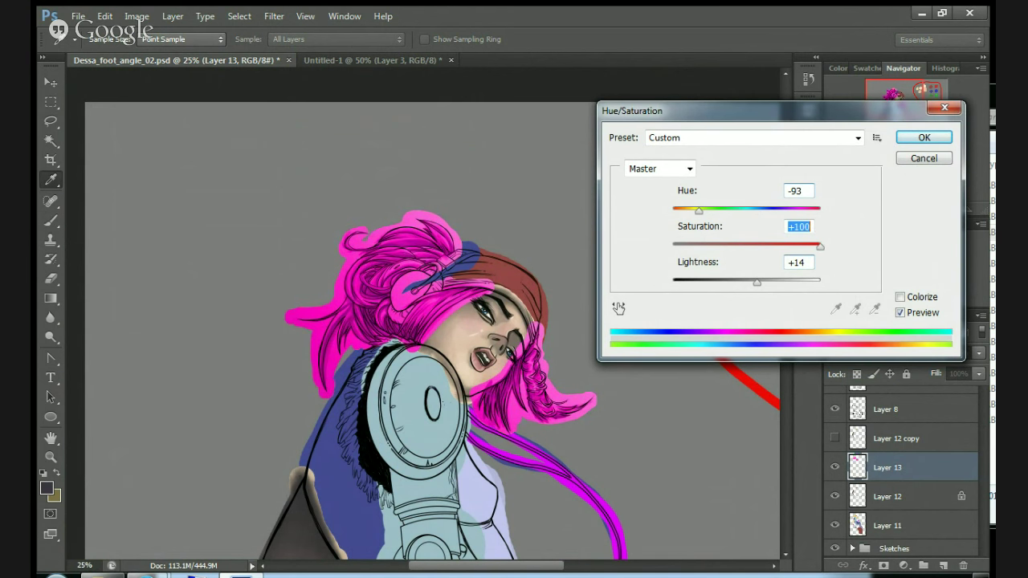
Try a hue of -32 for bright orange-red hair.
{"action": "key", "text": "shift+Tab"}
{"action": "key", "text": "shift+Up"}
{"action": "key", "text": "shift+Up"}
{"action": "key", "text": "shift+Up"}
{"action": "key", "text": "shift+Up"}
{"action": "key", "text": "shift+Up"}
{"action": "key", "text": "shift+Up"}
{"action": "key", "text": "Up"}
{"action": "key", "text": "Up"}
{"action": "key", "text": "Up"}
{"action": "key", "text": "Up"}
{"action": "key", "text": "Up"}
{"action": "key", "text": "Up"}
{"action": "key", "text": "Up"}
{"action": "key", "text": "Up"}
{"action": "key", "text": "Up"}
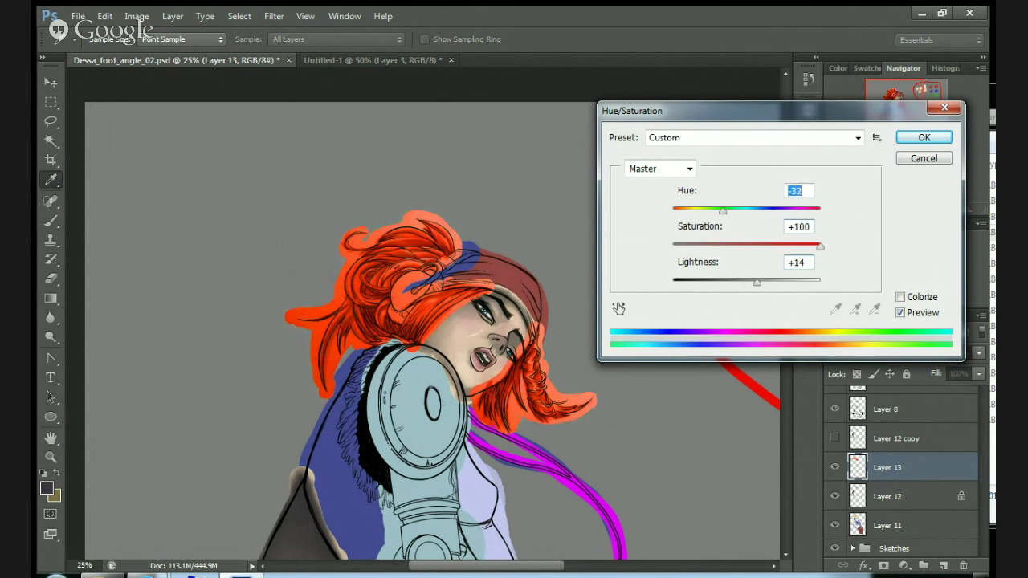
Try raising the hair's hue to +130 for a bright turquoise version.
{"action": "key", "text": "shift+Up"}
{"action": "key", "text": "Up"}
{"action": "key", "text": "Up"}
{"action": "key", "text": "Up"}
{"action": "key", "text": "Up"}
{"action": "key", "text": "Up"}
{"action": "key", "text": "Up"}
{"action": "mouse_move", "coordinate": [741, 210]}
{"action": "left_mouse_down"}
{"action": "mouse_move", "coordinate": [753, 210]}
{"action": "mouse_move", "coordinate": [730, 211]}
{"action": "mouse_move", "coordinate": [791, 211]}
{"action": "mouse_move", "coordinate": [732, 210]}
{"action": "left_mouse_up"}
{"action": "key", "text": "shift+Down"}
{"action": "key", "text": "shift+Down"}
{"action": "key", "text": "shift+Up"}
{"action": "key", "text": "shift+Up"}
{"action": "key", "text": "shift+Up"}
{"action": "key", "text": "shift+Up"}
{"action": "key", "text": "shift+Up"}
{"action": "key", "text": "shift+Up"}
{"action": "key", "text": "shift+Up"}
{"action": "key", "text": "shift+Up"}
{"action": "key", "text": "shift+Up"}
{"action": "key", "text": "shift+Up"}
{"action": "key", "text": "shift+Up"}
{"action": "key", "text": "shift+Up"}
{"action": "key", "text": "shift+Up"}
{"action": "key", "text": "shift+Up"}
{"action": "key", "text": "shift+Up"}
{"action": "key", "text": "shift+Up"}
{"action": "key", "text": "shift+Up"}
{"action": "key", "text": "shift+Up"}
{"action": "key", "text": "shift+Up"}
{"action": "key", "text": "shift+Up"}
{"action": "key", "text": "shift+Down"}
{"action": "key", "text": "shift+Down"}
{"action": "key", "text": "shift+Down"}
Try lowering the turquoise hair's saturation to +46.
{"action": "key", "text": "Tab"}
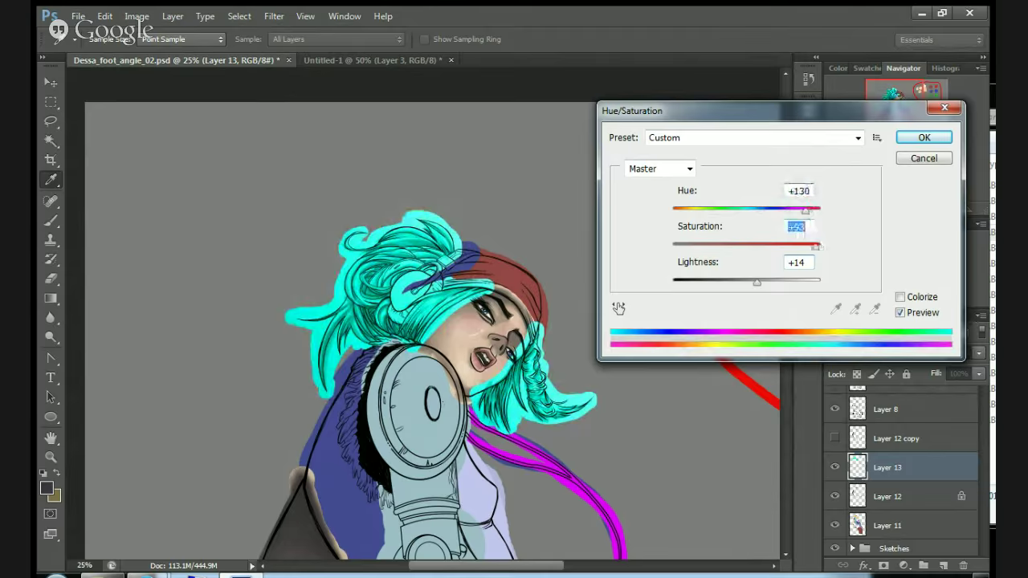
{"action": "key", "text": "shift+Down"}
{"action": "key", "text": "shift+Down"}
{"action": "key", "text": "shift+Down"}
{"action": "key", "text": "shift+Down"}
{"action": "key", "text": "shift+Down"}
{"action": "key", "text": "Down"}
{"action": "key", "text": "Down"}
{"action": "key", "text": "Down"}
{"action": "key", "text": "Down"}
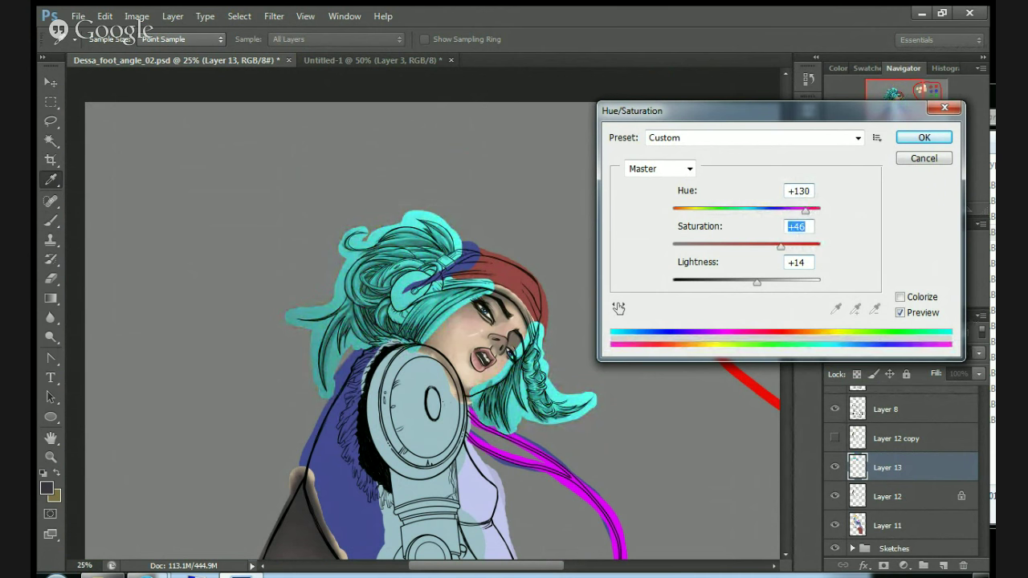
Try a paler turquoise hair with lightness +30 and saturation +25.
{"action": "key", "text": "Tab"}
{"action": "key", "text": "shift+Up"}
{"action": "key", "text": "Up"}
{"action": "key", "text": "Up"}
{"action": "key", "text": "Up"}
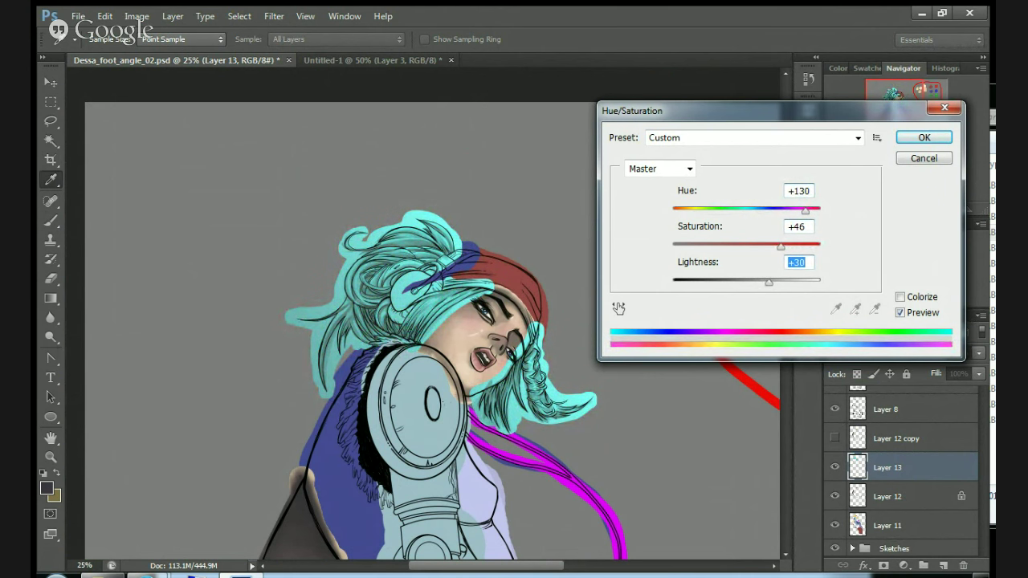
{"action": "left_click_drag", "start_coordinate": [781, 247], "coordinate": [767, 247]}
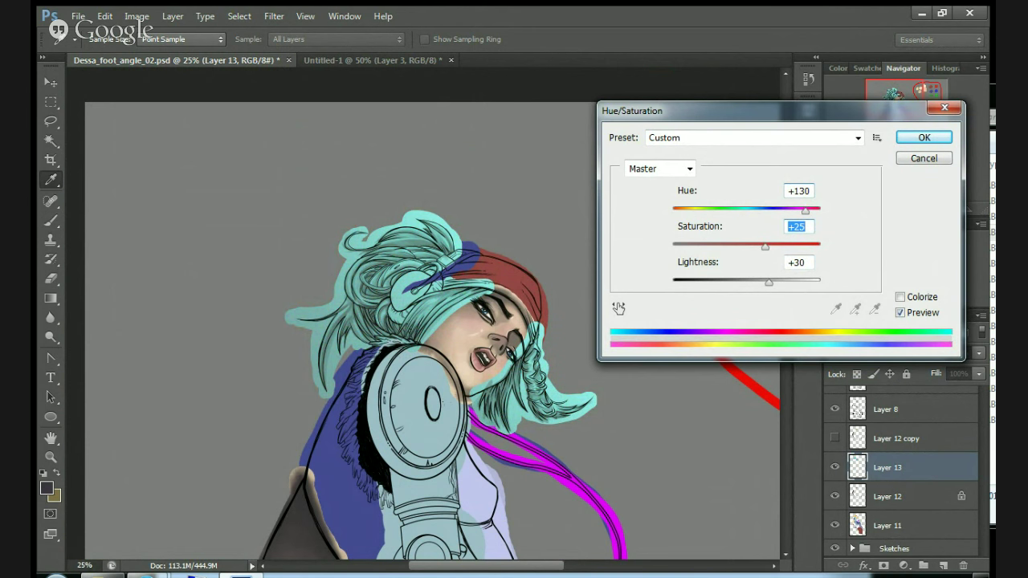
Set the hair's hue to -8 for a blonde colour.
{"action": "left_click_drag", "start_coordinate": [806, 211], "coordinate": [741, 210]}
{"action": "key", "text": "Down"}
{"action": "key", "text": "Down"}
{"action": "key", "text": "Down"}
{"action": "key", "text": "Down"}
{"action": "key", "text": "Down"}
{"action": "key", "text": "Down"}
{"action": "key", "text": "Down"}
{"action": "key", "text": "Down"}
{"action": "key", "text": "Down"}
{"action": "key", "text": "Up"}
{"action": "key", "text": "Up"}
{"action": "key", "text": "Up"}
{"action": "key", "text": "Up"}
{"action": "key", "text": "Up"}
{"action": "key", "text": "Up"}
{"action": "key", "text": "Up"}
{"action": "key", "text": "Up"}
{"action": "key", "text": "Up"}
{"action": "key", "text": "Up"}
{"action": "key", "text": "Up"}
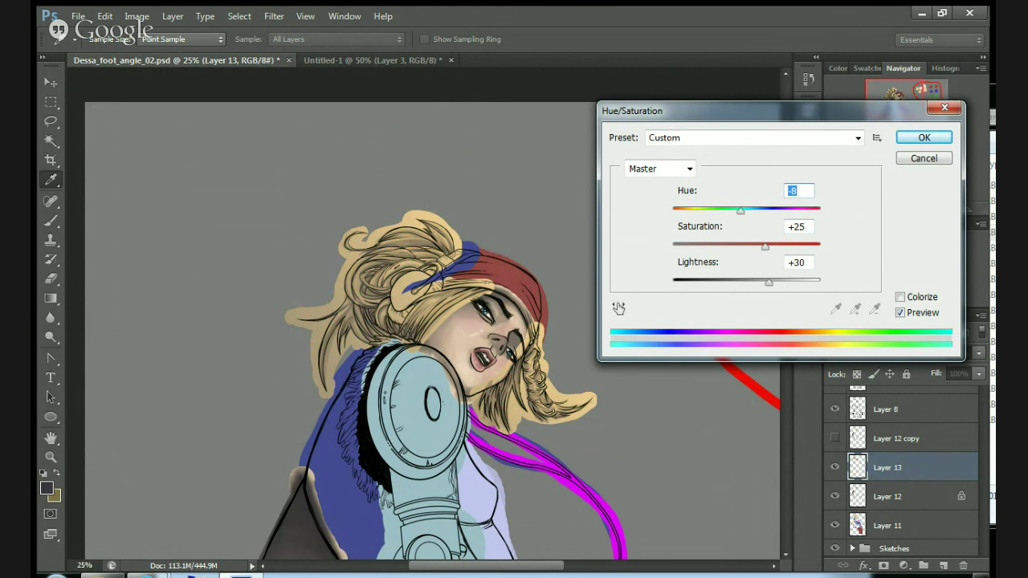
Try removing all colour from the hair with a saturation of -100 for a grey version.
{"action": "key", "text": "Tab"}
{"action": "type", "text": "6"}
{"action": "key", "text": "shift+Down"}
{"action": "key", "text": "shift+Down"}
{"action": "key", "text": "shift+Down"}
{"action": "key", "text": "shift+Down"}
{"action": "key", "text": "shift+Down"}
{"action": "key", "text": "shift+Down"}
{"action": "key", "text": "shift+Down"}
{"action": "key", "text": "shift+Down"}
{"action": "key", "text": "shift+Down"}
{"action": "key", "text": "shift+Down"}
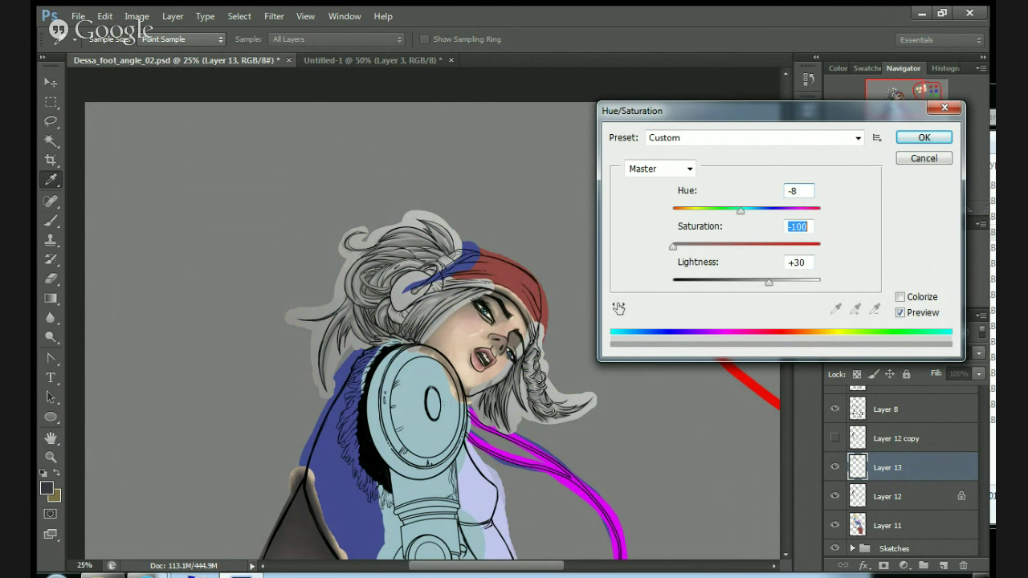
Set the hair's saturation to -8 for a muted blonde.
{"action": "key", "text": "shift+Up"}
{"action": "key", "text": "shift+Up"}
{"action": "key", "text": "shift+Up"}
{"action": "key", "text": "shift+Up"}
{"action": "key", "text": "shift+Up"}
{"action": "key", "text": "shift+Up"}
{"action": "key", "text": "shift+Up"}
{"action": "key", "text": "shift+Up"}
{"action": "key", "text": "shift+Up"}
{"action": "key", "text": "shift+Up"}
{"action": "key", "text": "shift+Up"}
{"action": "key", "text": "shift+Up"}
{"action": "key", "text": "shift+Up"}
{"action": "key", "text": "shift+Up"}
{"action": "key", "text": "shift+Up"}
{"action": "key", "text": "shift+Up"}
{"action": "key", "text": "shift+Up"}
{"action": "key", "text": "shift+Up"}
{"action": "key", "text": "shift+Up"}
{"action": "key", "text": "shift+Up"}
{"action": "left_click_drag", "start_coordinate": [819, 246], "coordinate": [744, 246]}
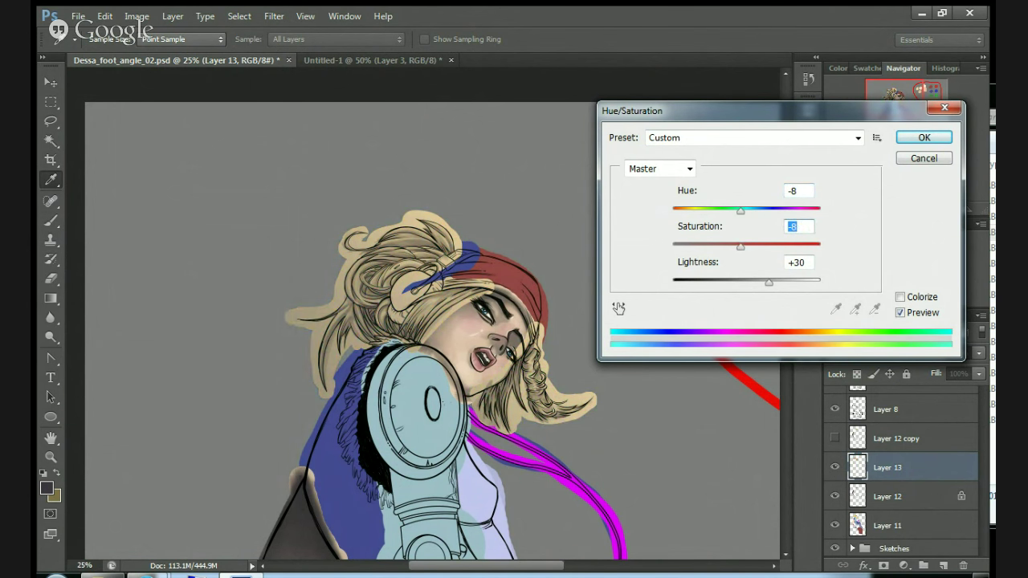
Try darkening the hair with the lightness setting, and raise it to +100 for white hair.
{"action": "key", "text": "Tab"}
{"action": "key", "text": "shift+Down"}
{"action": "key", "text": "shift+Down"}
{"action": "key", "text": "shift+Down"}
{"action": "key", "text": "shift+Down"}
{"action": "key", "text": "shift+Down"}
{"action": "key", "text": "shift+Down"}
{"action": "key", "text": "shift+Down"}
{"action": "key", "text": "shift+Down"}
{"action": "key", "text": "shift+Down"}
{"action": "key", "text": "shift+Down"}
{"action": "key", "text": "shift+Down"}
{"action": "key", "text": "shift+Down"}
{"action": "key", "text": "shift+Down"}
{"action": "key", "text": "shift+Up"}
{"action": "key", "text": "shift+Up"}
{"action": "key", "text": "shift+Up"}
{"action": "key", "text": "shift+Up"}
{"action": "key", "text": "shift+Up"}
{"action": "key", "text": "shift+Up"}
{"action": "key", "text": "shift+Up"}
{"action": "key", "text": "shift+Up"}
{"action": "key", "text": "shift+Up"}
{"action": "key", "text": "shift+Up"}
{"action": "key", "text": "shift+Up"}
{"action": "key", "text": "shift+Up"}
{"action": "key", "text": "shift+Up"}
{"action": "key", "text": "shift+Up"}
{"action": "key", "text": "shift+Up"}
{"action": "key", "text": "shift+Up"}
{"action": "key", "text": "shift+Up"}
{"action": "key", "text": "shift+Up"}
{"action": "key", "text": "shift+Up"}
{"action": "key", "text": "shift+Up"}
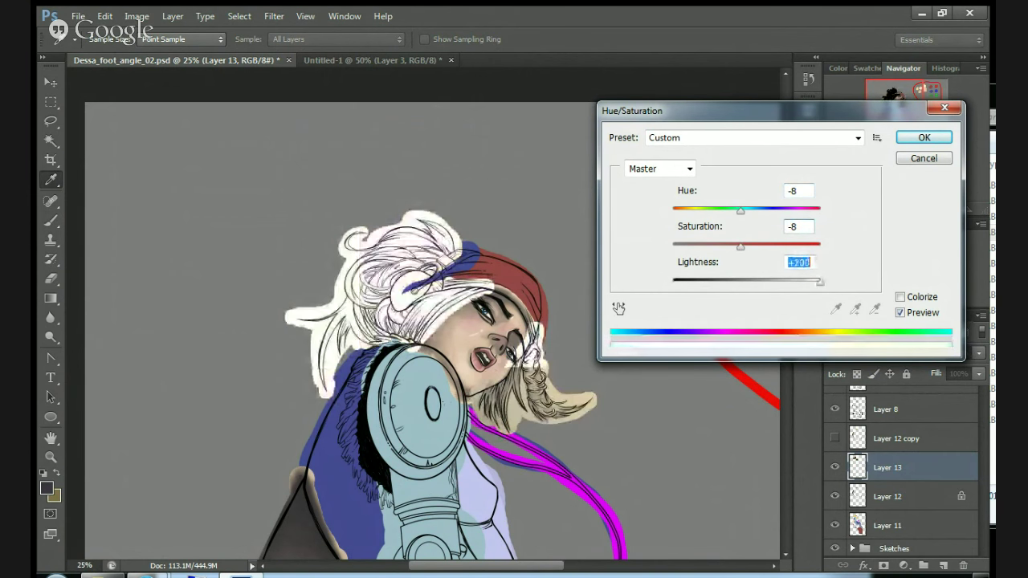
Set the hair's lightness to -6 for a darker blonde.
{"action": "type", "text": "0"}
{"action": "key", "text": "Down"}
{"action": "key", "text": "Down"}
{"action": "key", "text": "Down"}
{"action": "key", "text": "Down"}
{"action": "key", "text": "Down"}
{"action": "key", "text": "Down"}
{"action": "key", "text": "Down"}
{"action": "key", "text": "Down"}
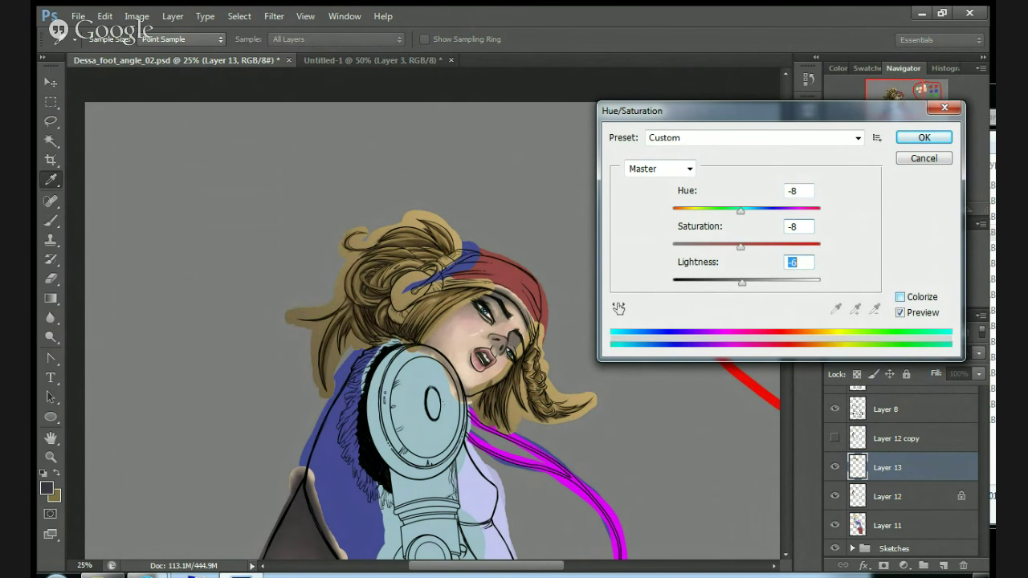
Try colorizing the hair purple at hue 280 with saturation 46, and turn Colorize back off.
{"action": "left_click", "coordinate": [900, 297]}
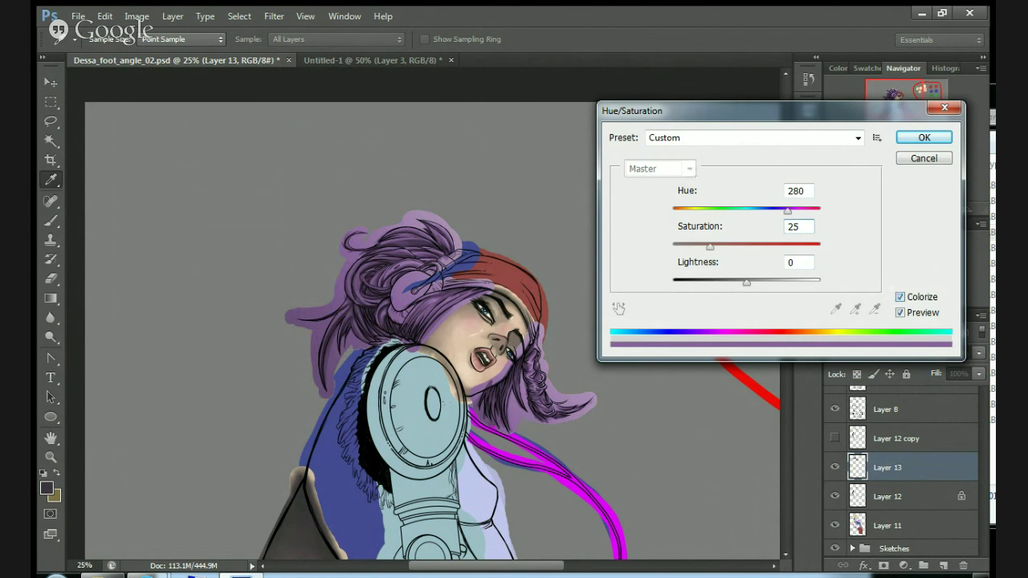
{"action": "left_click_drag", "start_coordinate": [709, 247], "coordinate": [741, 247]}
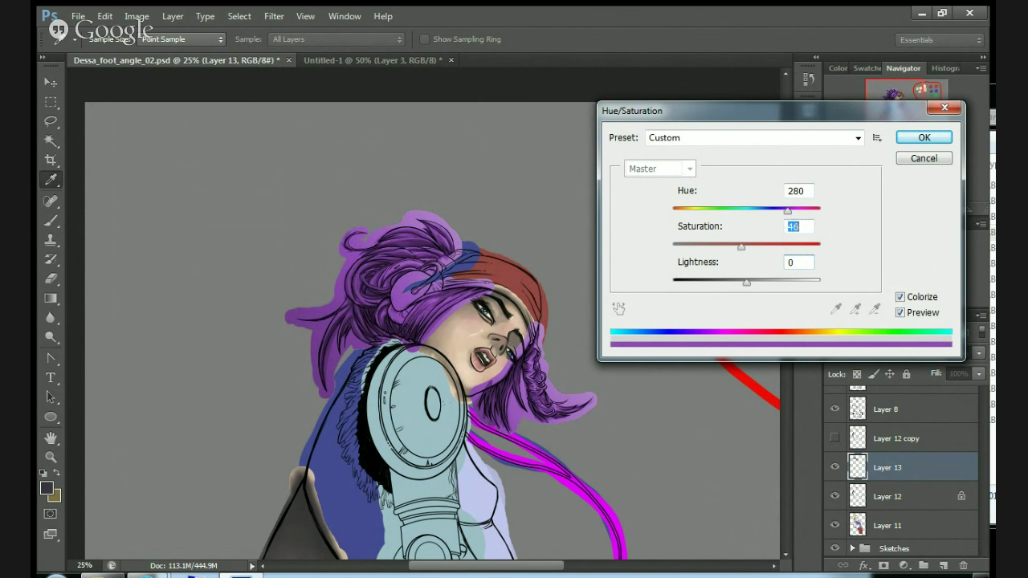
{"action": "key", "text": "alt+o"}
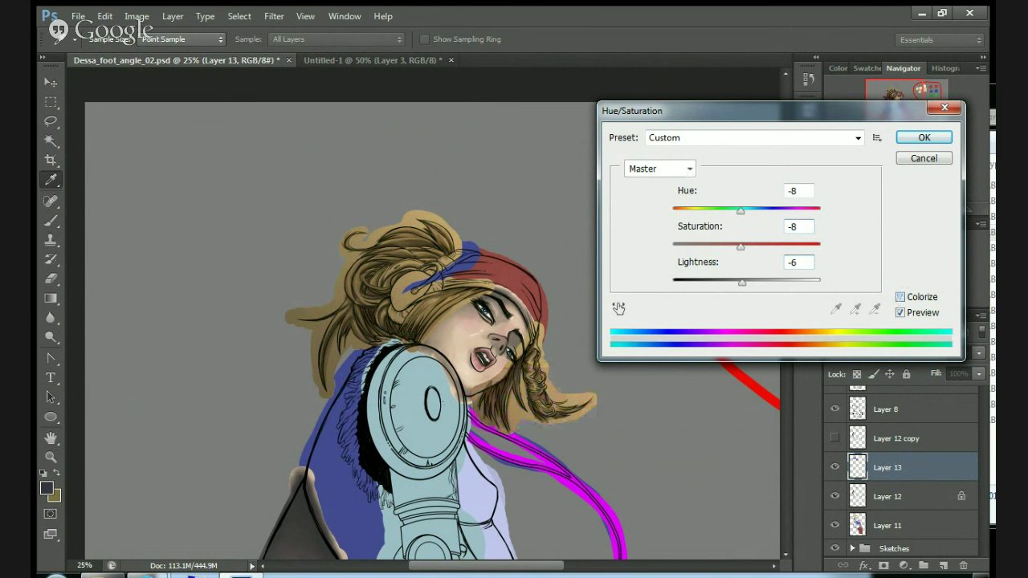
Try lowering the hair's saturation to -31.
{"action": "key", "text": "shift+Up"}
{"action": "key", "text": "Up"}
{"action": "key", "text": "Up"}
{"action": "key", "text": "Up"}
{"action": "key", "text": "Up"}
{"action": "key", "text": "shift+Down"}
{"action": "key", "text": "Down"}
{"action": "key", "text": "Down"}
{"action": "key", "text": "Down"}
{"action": "key", "text": "Down"}
{"action": "key", "text": "Down"}
{"action": "key", "text": "Down"}
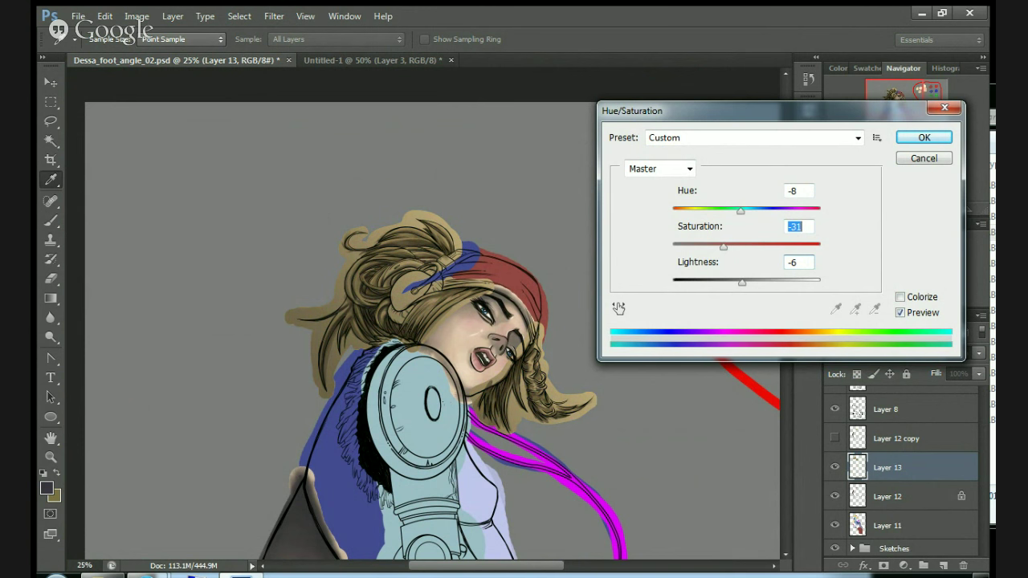
Try a warmer hair tone with hue -17, and raise the lightness to +19.
{"action": "left_click_drag", "start_coordinate": [740, 210], "coordinate": [733, 210]}
{"action": "left_click_drag", "start_coordinate": [742, 282], "coordinate": [748, 282]}
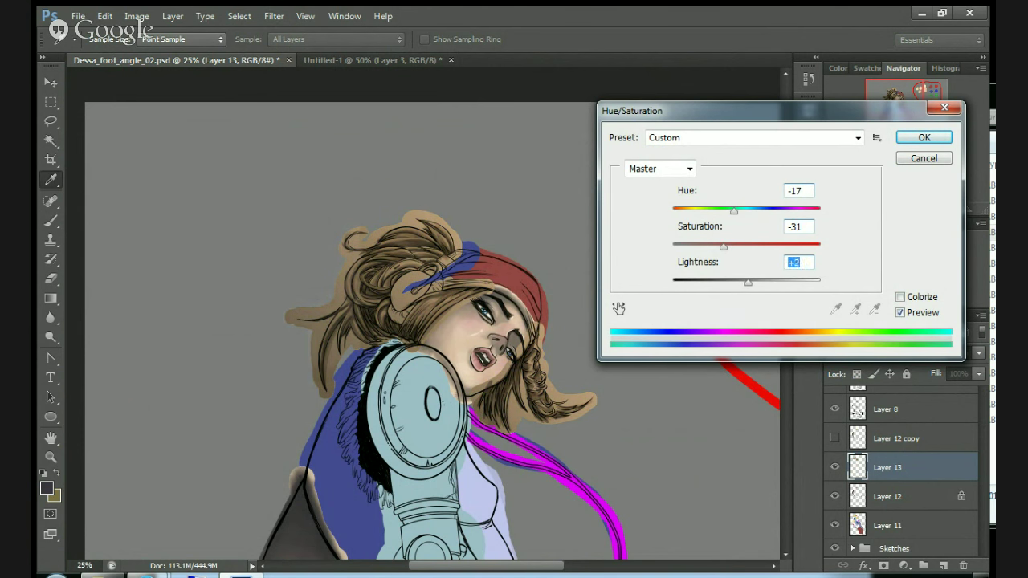
{"action": "key", "text": "shift+Up"}
{"action": "key", "text": "Up"}
{"action": "key", "text": "Up"}
{"action": "key", "text": "Up"}
{"action": "key", "text": "Up"}
{"action": "key", "text": "Up"}
{"action": "key", "text": "Up"}
{"action": "key", "text": "shift+Tab"}
{"action": "key", "text": "shift+Tab"}
Try a brighter yellow blonde with hue +3 and saturation +13.
{"action": "left_click_drag", "start_coordinate": [730, 211], "coordinate": [744, 210]}
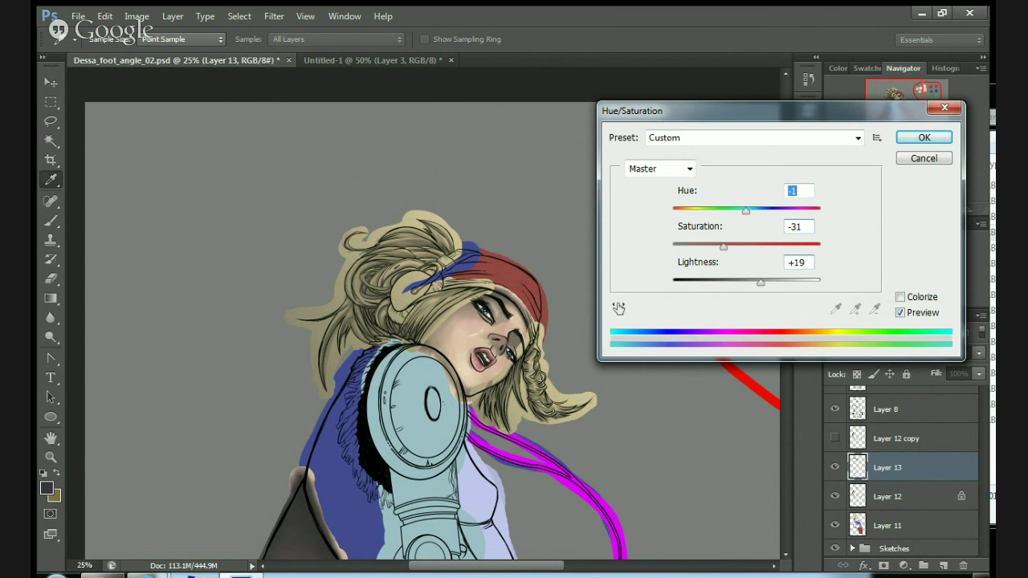
{"action": "key", "text": "Tab"}
{"action": "key", "text": "shift+Up"}
{"action": "key", "text": "Down"}
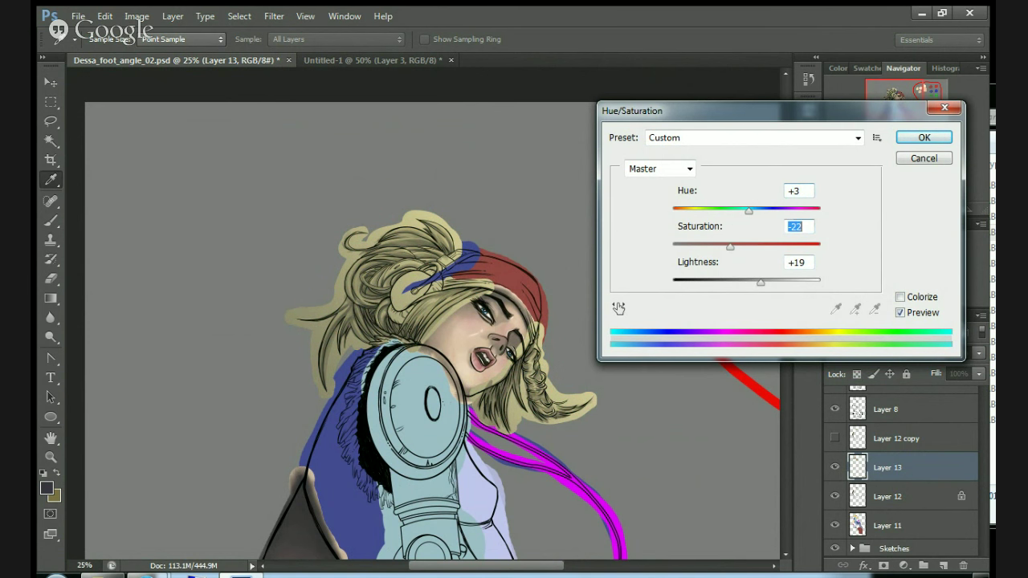
{"action": "key", "text": "shift+Up"}
{"action": "key", "text": "shift+Up"}
{"action": "key", "text": "shift+Up"}
{"action": "key", "text": "Down"}
{"action": "key", "text": "Down"}
{"action": "key", "text": "Down"}
{"action": "key", "text": "Down"}
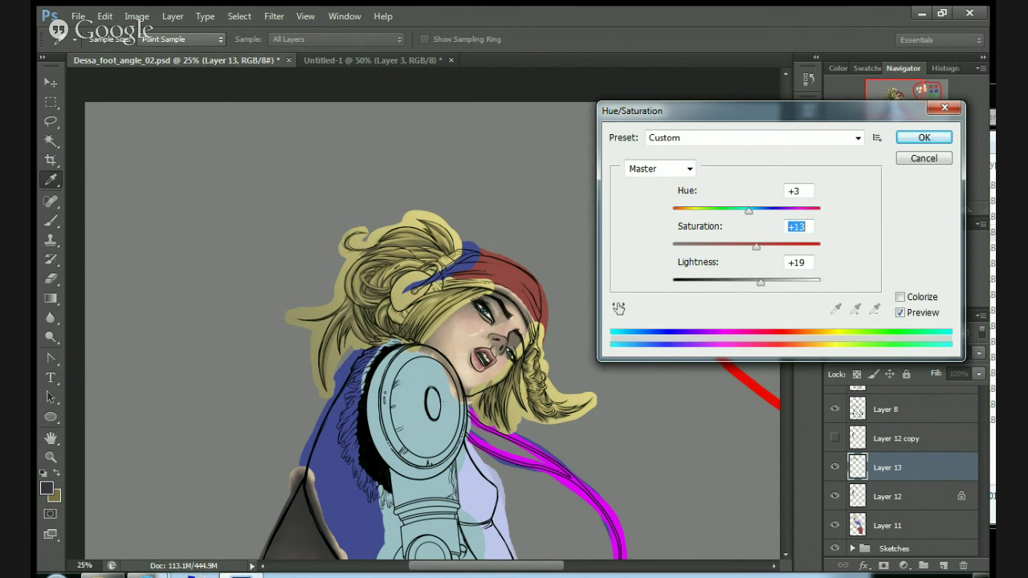
Try different hue shifts on the blonde hair and set the hue to +6.
{"action": "key", "text": "shift+Tab"}
{"action": "key", "text": "shift+Down"}
{"action": "key", "text": "Down"}
{"action": "key", "text": "Down"}
{"action": "key", "text": "shift+Up"}
{"action": "key", "text": "Up"}
{"action": "key", "text": "Up"}
{"action": "key", "text": "Up"}
{"action": "key", "text": "Down"}
{"action": "key", "text": "Down"}
{"action": "key", "text": "Down"}
{"action": "key", "text": "Down"}
{"action": "key", "text": "Down"}
Set the hair's saturation to +2 and raise its lightness to +45 for a pale blonde.
{"action": "key", "text": "Tab"}
{"action": "key", "text": "Tab"}
{"action": "key", "text": "shift+Up"}
{"action": "key", "text": "shift+Up"}
{"action": "key", "text": "Down"}
{"action": "key", "text": "Down"}
{"action": "key", "text": "shift+Tab"}
{"action": "key", "text": "Down"}
{"action": "key", "text": "Down"}
{"action": "key", "text": "Tab"}
{"action": "key", "text": "shift+Up"}
{"action": "key", "text": "Down"}
{"action": "key", "text": "Down"}
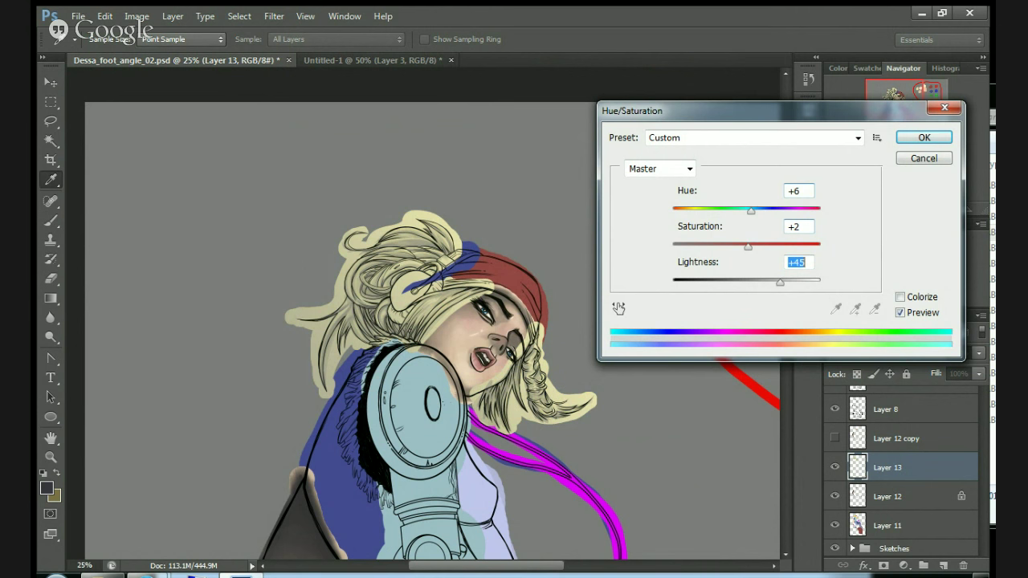
Set the hair's lightness to +32 and its hue to -1, and apply the Hue/Saturation adjustment.
{"action": "key", "text": "Down"}
{"action": "key", "text": "Down"}
{"action": "key", "text": "Down"}
{"action": "key", "text": "Down"}
{"action": "key", "text": "Down"}
{"action": "key", "text": "Down"}
{"action": "key", "text": "shift+Tab"}
{"action": "key", "text": "shift+Tab"}
{"action": "key", "text": "Down"}
{"action": "key", "text": "Down"}
{"action": "key", "text": "Down"}
{"action": "key", "text": "Down"}
{"action": "key", "text": "Down"}
{"action": "key", "text": "Down"}
{"action": "key", "text": "Down"}
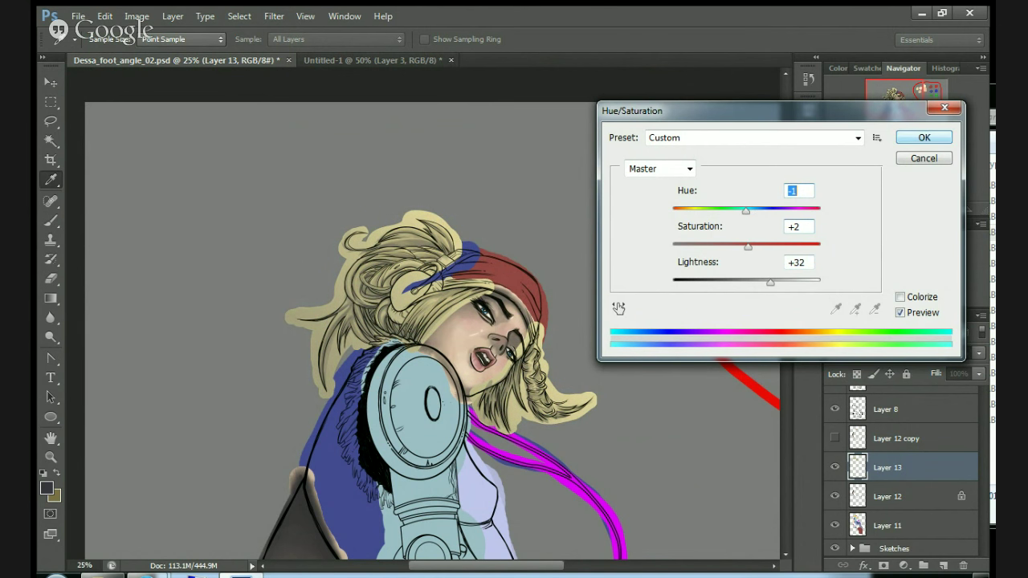
{"action": "key", "text": "Return"}
{"action": "left_click", "coordinate": [138, 16]}
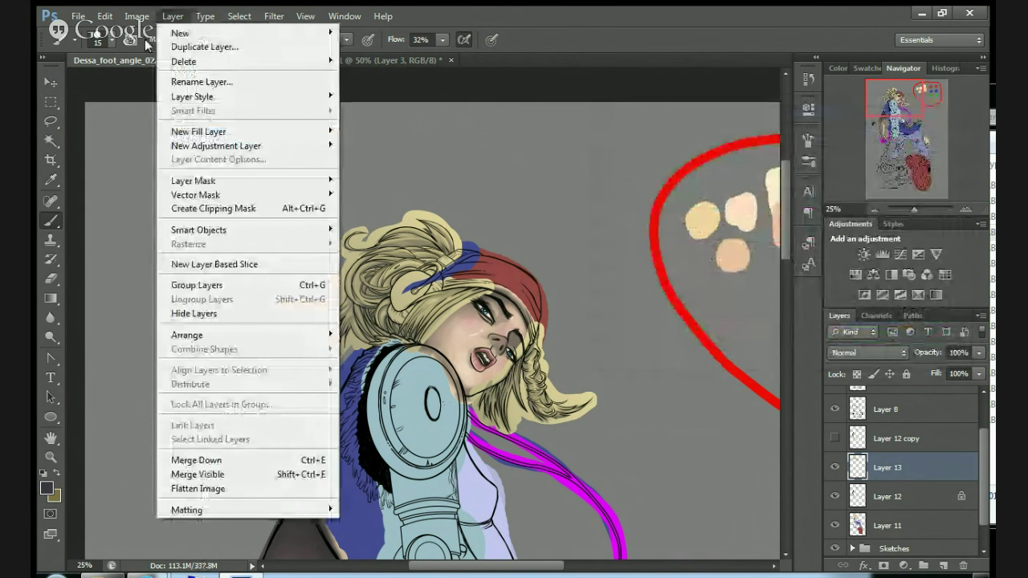
{"action": "mouse_move", "coordinate": [158, 54]}
{"action": "key", "text": "Right"}
{"action": "key", "text": "Down"}
{"action": "key", "text": "Down"}
{"action": "key", "text": "Down"}
{"action": "key", "text": "Down"}
{"action": "key", "text": "Down"}
{"action": "key", "text": "Down"}
{"action": "key", "text": "Up"}
{"action": "key", "text": "Up"}
{"action": "key", "text": "Up"}
{"action": "key", "text": "Up"}
{"action": "key", "text": "Up"}
{"action": "key", "text": "Down"}
{"action": "key", "text": "Down"}
{"action": "key", "text": "Down"}
{"action": "key", "text": "Down"}
{"action": "key", "text": "Down"}
{"action": "key", "text": "Down"}
{"action": "key", "text": "Down"}
{"action": "key", "text": "Down"}
{"action": "key", "text": "Down"}
{"action": "key", "text": "Down"}
{"action": "key", "text": "Down"}
{"action": "key", "text": "Down"}
{"action": "key", "text": "Down"}
{"action": "key", "text": "Down"}
{"action": "key", "text": "Down"}
{"action": "key", "text": "Down"}
{"action": "key", "text": "Down"}
{"action": "key", "text": "Down"}
{"action": "key", "text": "Down"}
{"action": "key", "text": "Down"}
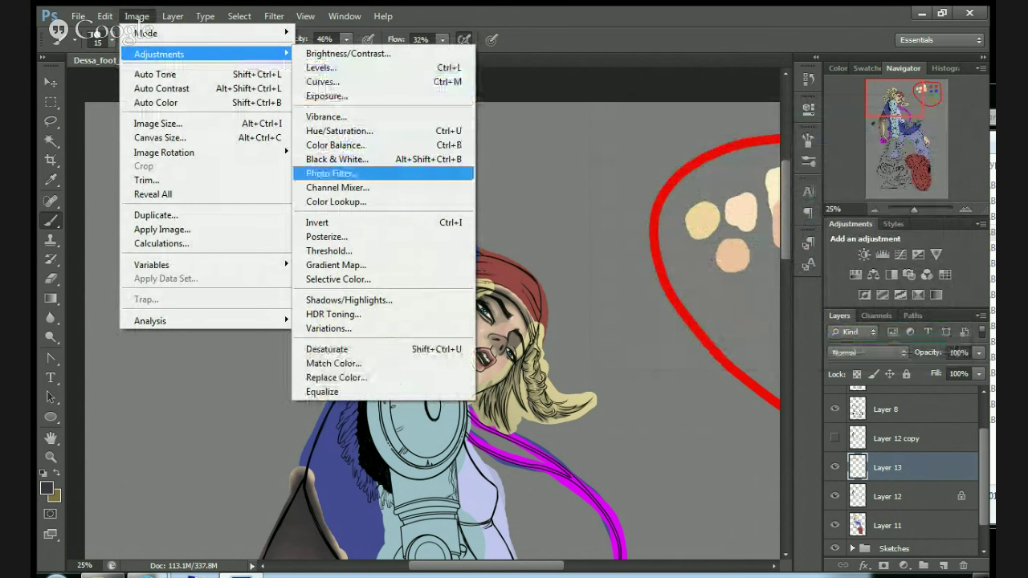
{"action": "key", "text": "Up"}
{"action": "key", "text": "Up"}
{"action": "key", "text": "Up"}
{"action": "key", "text": "Up"}
{"action": "key", "text": "Up"}
{"action": "key", "text": "Up"}
{"action": "key", "text": "Up"}
{"action": "key", "text": "Up"}
{"action": "key", "text": "Up"}
{"action": "key", "text": "Up"}
{"action": "key", "text": "Up"}
{"action": "key", "text": "Up"}
{"action": "key", "text": "Up"}
{"action": "key", "text": "Up"}
{"action": "key", "text": "Up"}
{"action": "key", "text": "Up"}
{"action": "key", "text": "Up"}
{"action": "key", "text": "Up"}
{"action": "key", "text": "Up"}
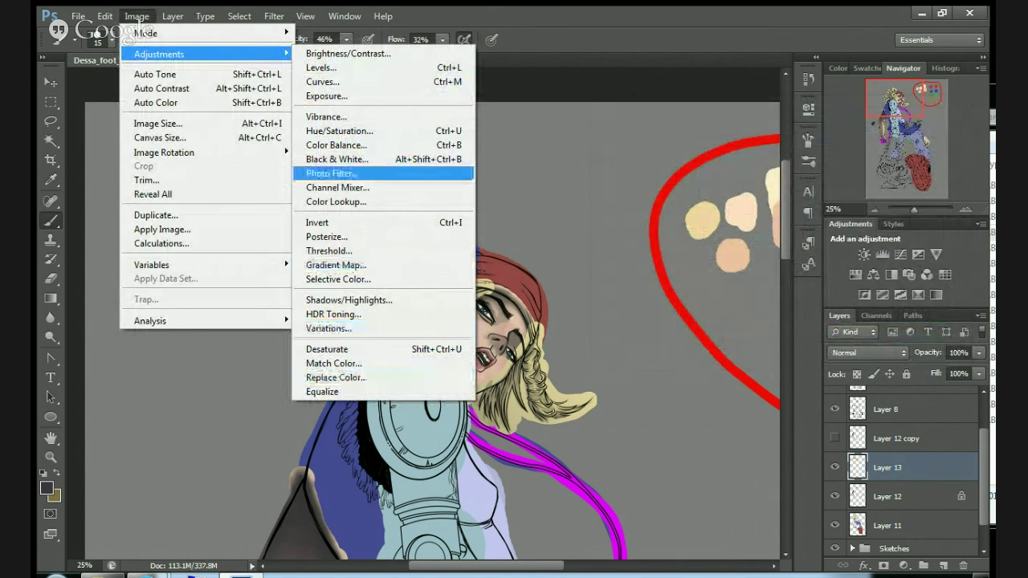
{"action": "key", "text": "Down"}
{"action": "key", "text": "Down"}
{"action": "key", "text": "Down"}
{"action": "key", "text": "Down"}
{"action": "key", "text": "Down"}
{"action": "key", "text": "Down"}
{"action": "key", "text": "Down"}
{"action": "key", "text": "Up"}
{"action": "key", "text": "Up"}
{"action": "key", "text": "Up"}
{"action": "key", "text": "Down"}
{"action": "key", "text": "Down"}
{"action": "key", "text": "Down"}
{"action": "key", "text": "Down"}
{"action": "key", "text": "Down"}
{"action": "key", "text": "Down"}
{"action": "key", "text": "Down"}
{"action": "key", "text": "Down"}
{"action": "key", "text": "Up"}
{"action": "key", "text": "Up"}
{"action": "key", "text": "Up"}
{"action": "key", "text": "Up"}
{"action": "key", "text": "Up"}
{"action": "key", "text": "Down"}
{"action": "key", "text": "Up"}
{"action": "key", "text": "Up"}
{"action": "key", "text": "Up"}
{"action": "key", "text": "Up"}
{"action": "key", "text": "Up"}
{"action": "key", "text": "Up"}
{"action": "key", "text": "Down"}
{"action": "key", "text": "Down"}
{"action": "key", "text": "Down"}
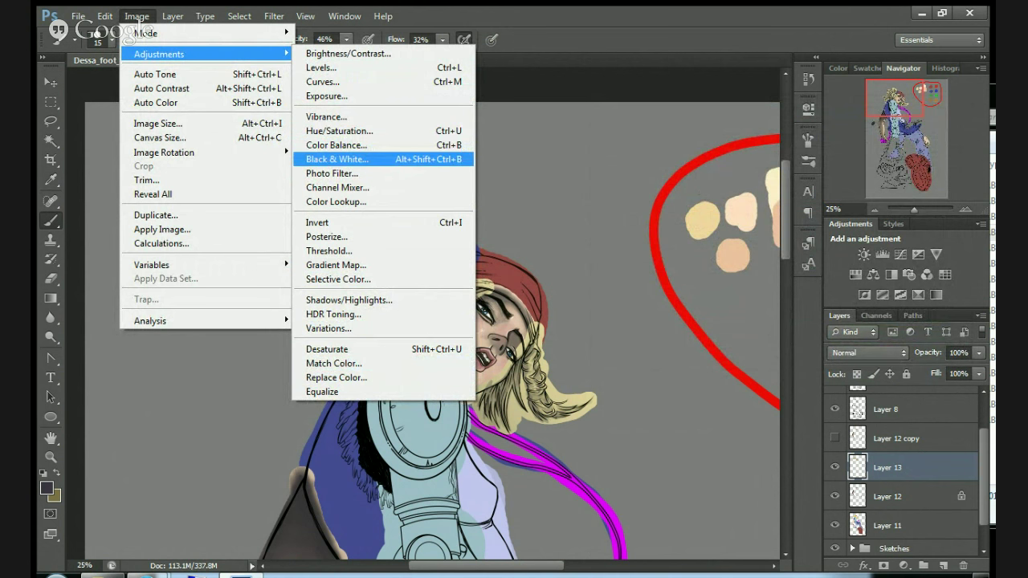
{"action": "key", "text": "Down"}
{"action": "key", "text": "Down"}
{"action": "key", "text": "Down"}
{"action": "key", "text": "Down"}
{"action": "key", "text": "Up"}
{"action": "key", "text": "Up"}
{"action": "key", "text": "Up"}
{"action": "key", "text": "Up"}
{"action": "key", "text": "Up"}
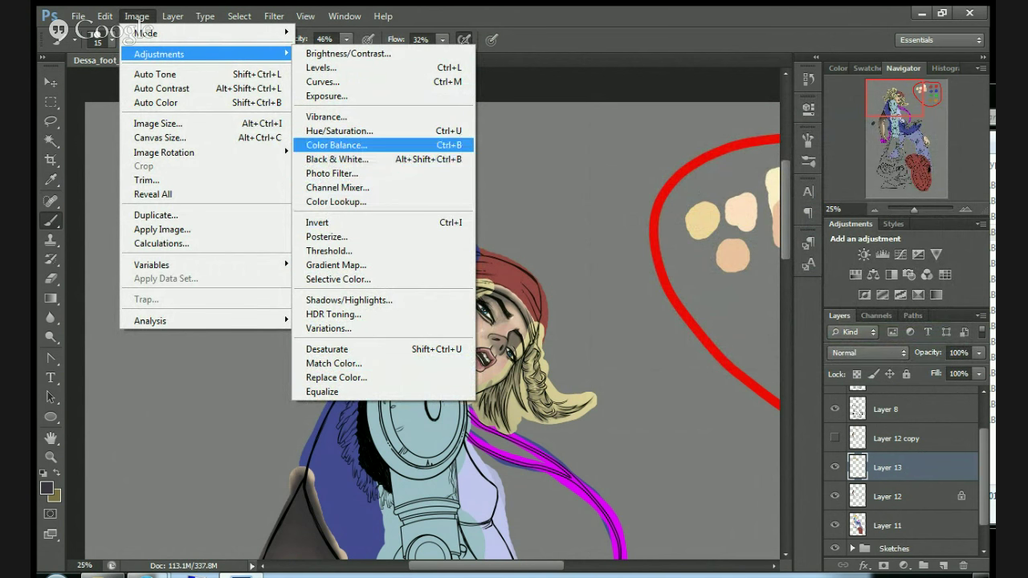
{"action": "key", "text": "Up"}
{"action": "key", "text": "Down"}
{"action": "key", "text": "Down"}
{"action": "key", "text": "Up"}
{"action": "key", "text": "Up"}
{"action": "key", "text": "Up"}
{"action": "key", "text": "Up"}
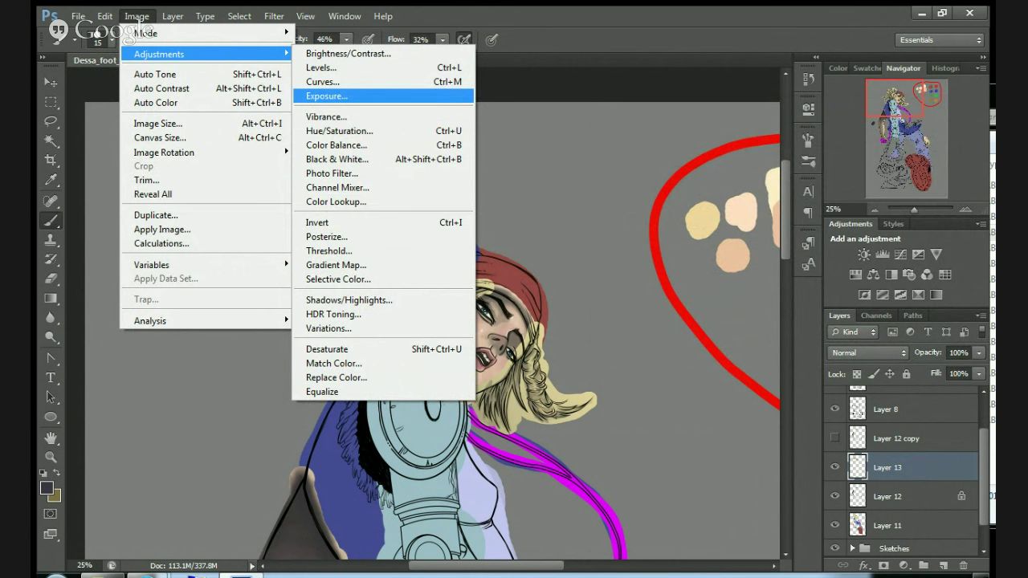
Start a Brightness/Contrast adjustment on the hair in Layer 13 and raise its contrast to 100.
{"action": "key", "text": "Up"}
{"action": "key", "text": "Up"}
{"action": "key", "text": "Up"}
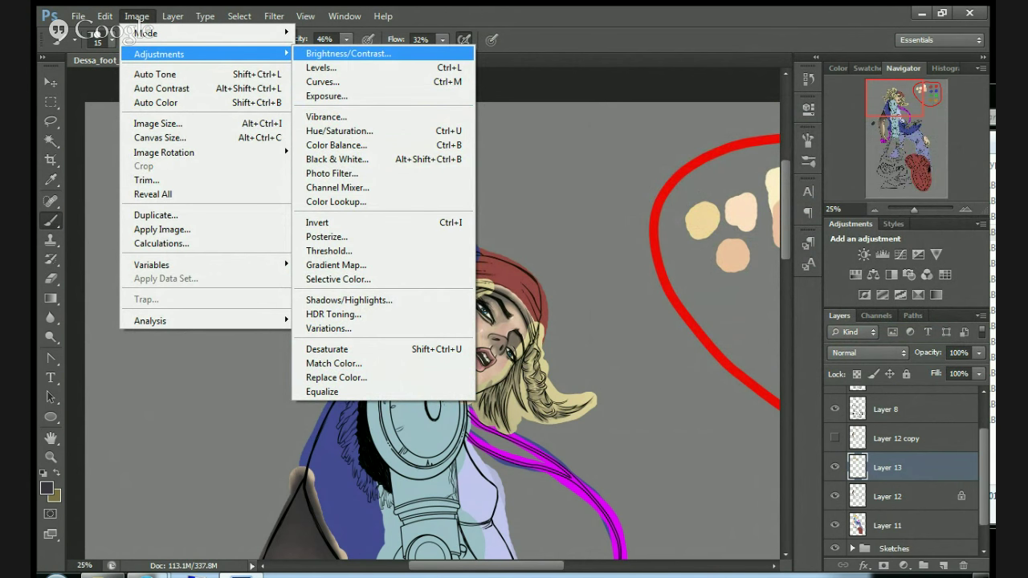
{"action": "key", "text": "Return"}
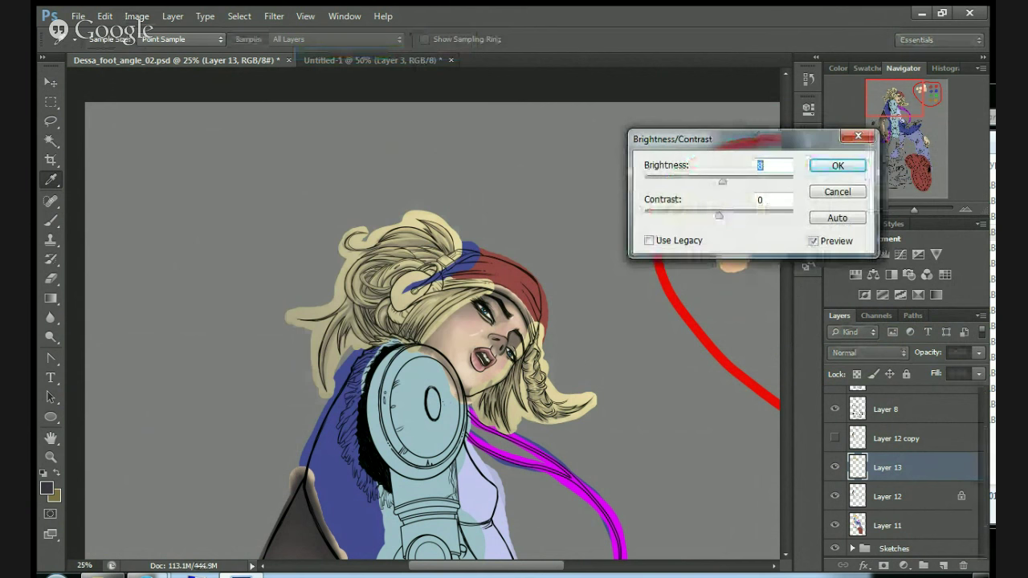
{"action": "left_click_drag", "start_coordinate": [729, 181], "coordinate": [741, 181]}
{"action": "mouse_move", "coordinate": [718, 215]}
{"action": "left_mouse_down"}
{"action": "mouse_move", "coordinate": [667, 215]}
{"action": "mouse_move", "coordinate": [756, 215]}
{"action": "mouse_move", "coordinate": [699, 215]}
{"action": "left_mouse_up"}
{"action": "left_click_drag", "start_coordinate": [741, 181], "coordinate": [696, 181]}
{"action": "left_click_drag", "start_coordinate": [686, 215], "coordinate": [743, 215]}
{"action": "type", "text": "53"}
{"action": "key", "text": "shift+Tab"}
{"action": "type", "text": "3"}
{"action": "key", "text": "Down"}
{"action": "key", "text": "Down"}
{"action": "key", "text": "Down"}
{"action": "key", "text": "Down"}
{"action": "key", "text": "Down"}
{"action": "key", "text": "Down"}
{"action": "key", "text": "Tab"}
{"action": "type", "text": "69"}
{"action": "left_click_drag", "start_coordinate": [779, 216], "coordinate": [793, 216]}
Set the hair's brightness to 6 and apply the Brightness/Contrast adjustment.
{"action": "key", "text": "shift+Tab"}
{"action": "type", "text": "15"}
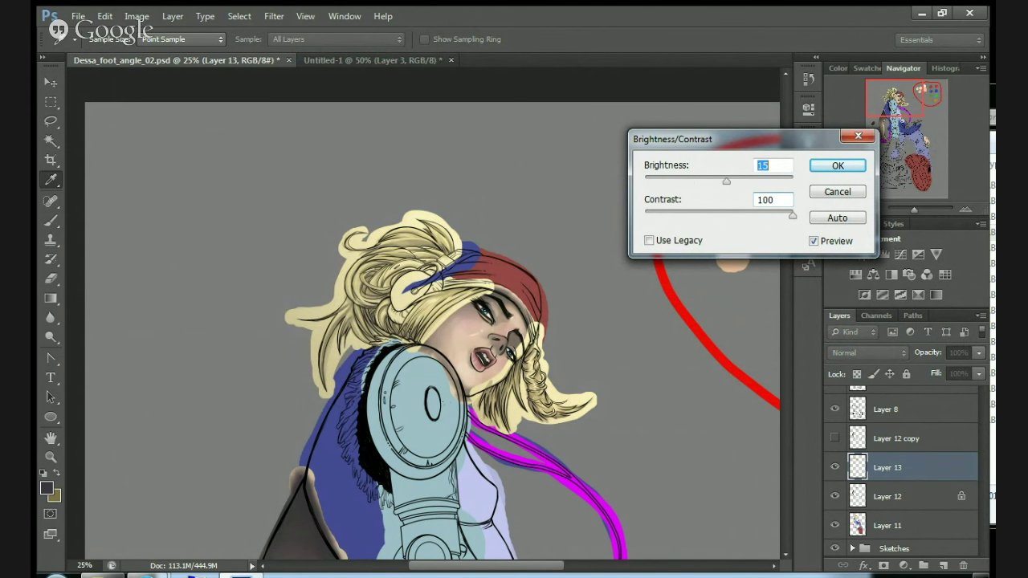
{"action": "key", "text": "Down"}
{"action": "key", "text": "Down"}
{"action": "key", "text": "Down"}
{"action": "key", "text": "Down"}
{"action": "key", "text": "Down"}
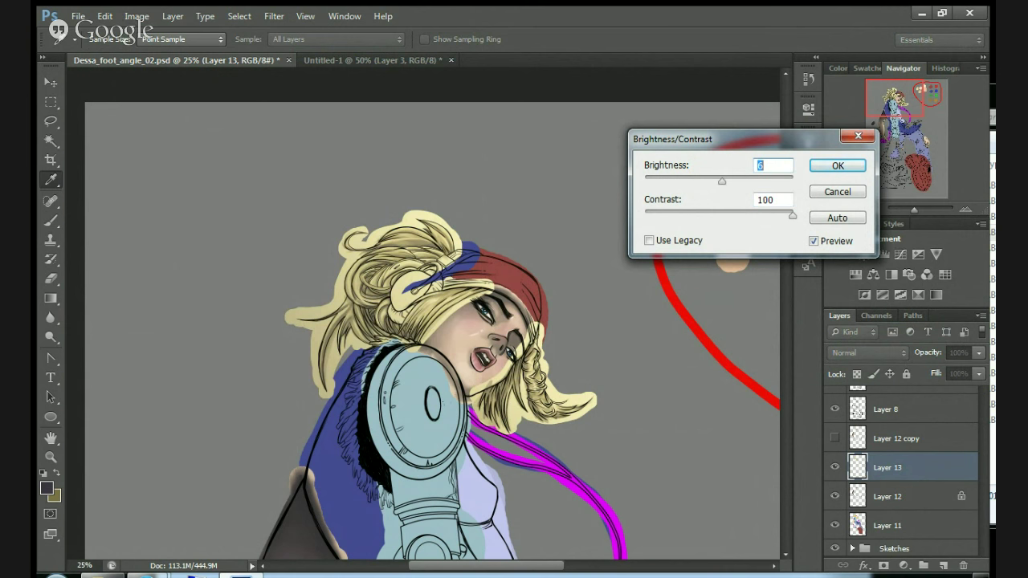
{"action": "key", "text": "Return"}
{"action": "key", "text": "b"}
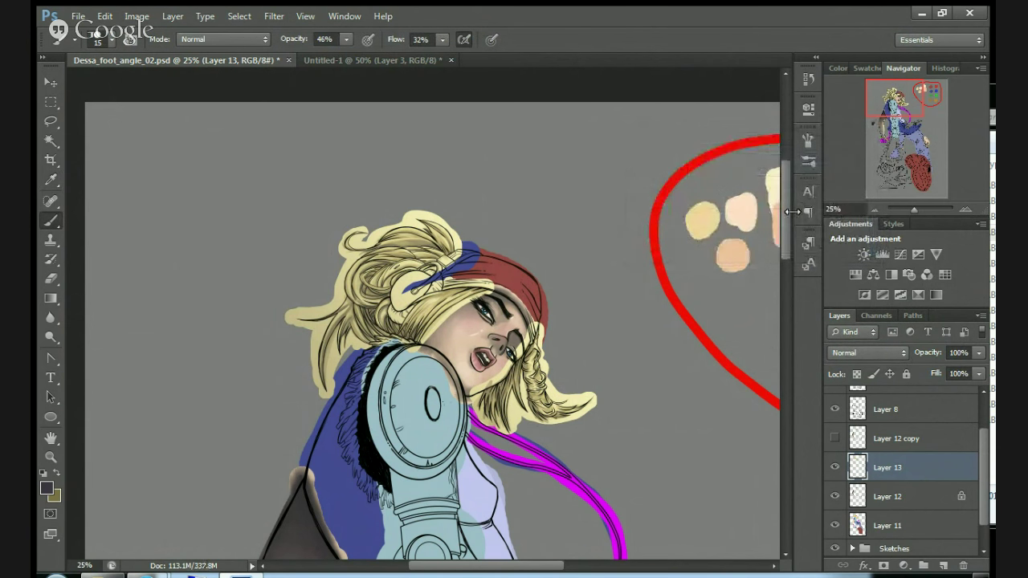
Switch to the Eraser and set its brush size to 19 px for cleaning up the hair edges.
{"action": "left_click", "coordinate": [964, 207]}
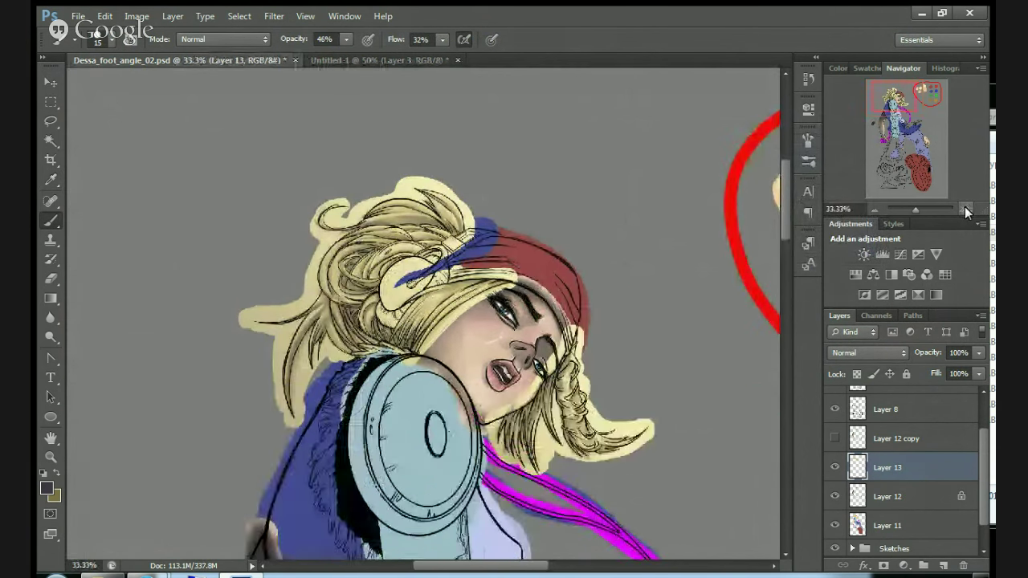
{"action": "left_click", "coordinate": [964, 206]}
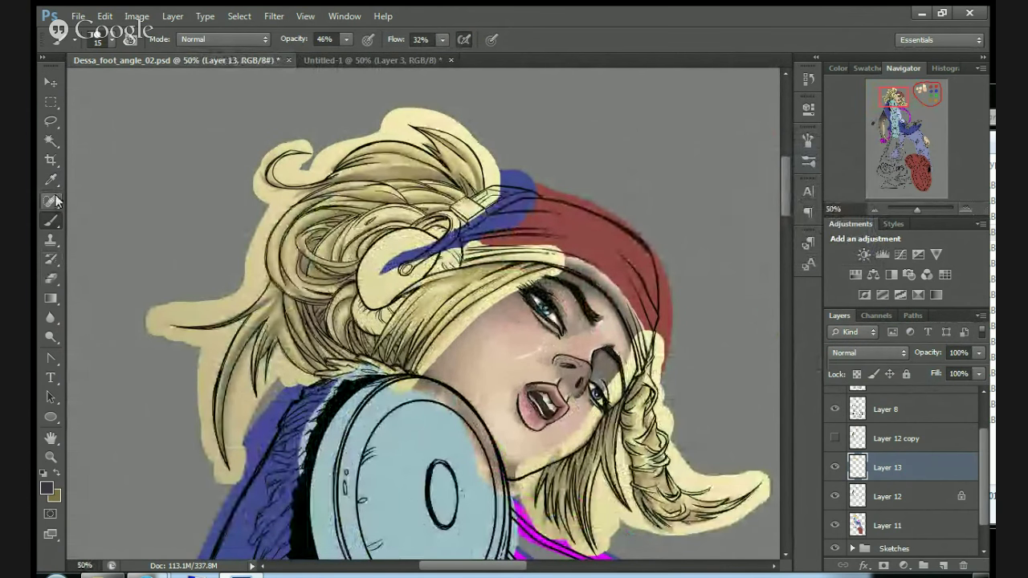
{"action": "left_click", "coordinate": [51, 278]}
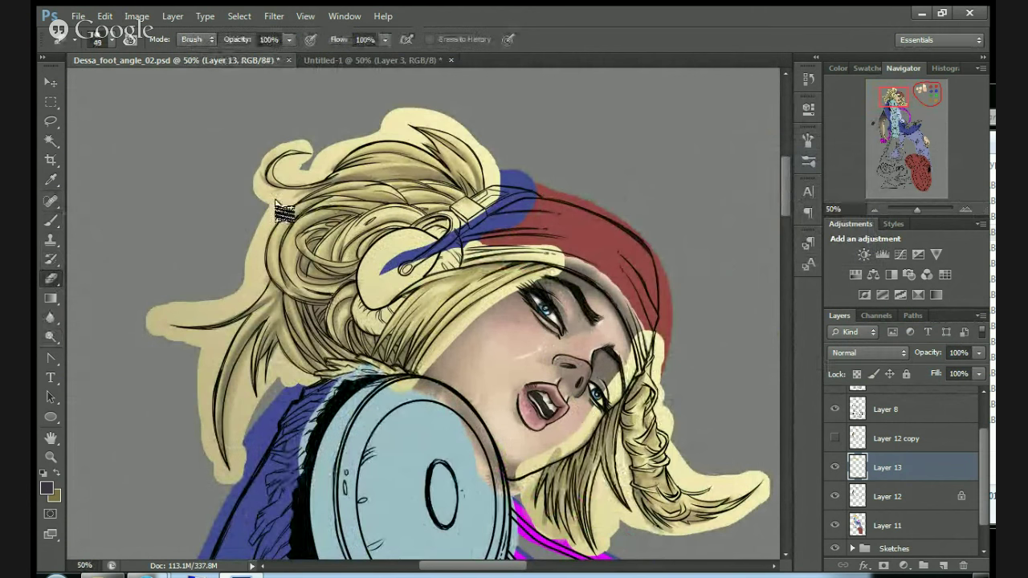
{"action": "right_click", "coordinate": [543, 307]}
{"action": "left_click_drag", "start_coordinate": [577, 343], "coordinate": [577, 342]}
{"action": "key", "text": "Down"}
{"action": "key", "text": "Down"}
{"action": "key", "text": "Down"}
{"action": "key", "text": "Down"}
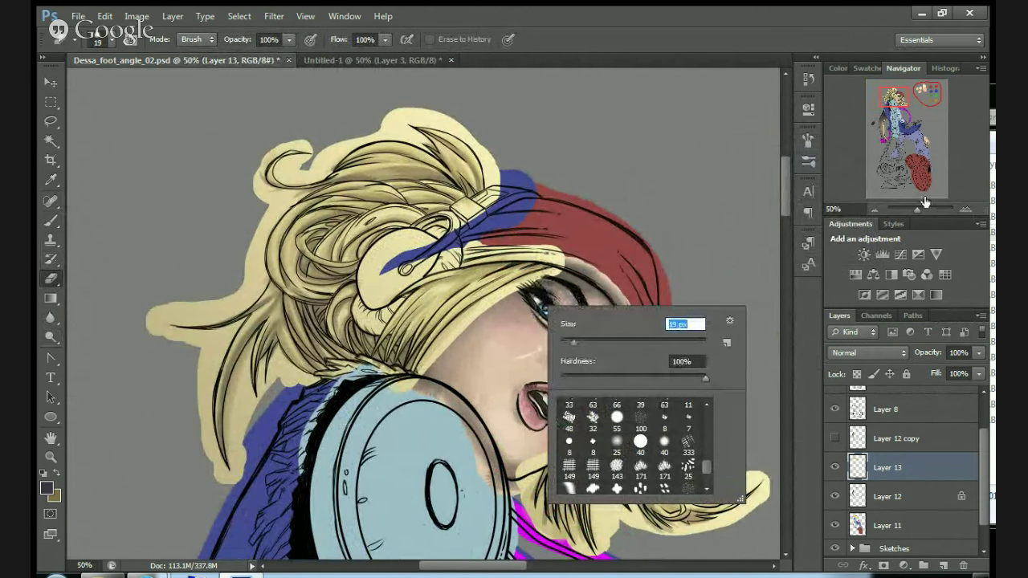
Erase the hair colour on Layer 13 that spills onto the face along the fringe, jaw and temple.
{"action": "left_click", "coordinate": [963, 209]}
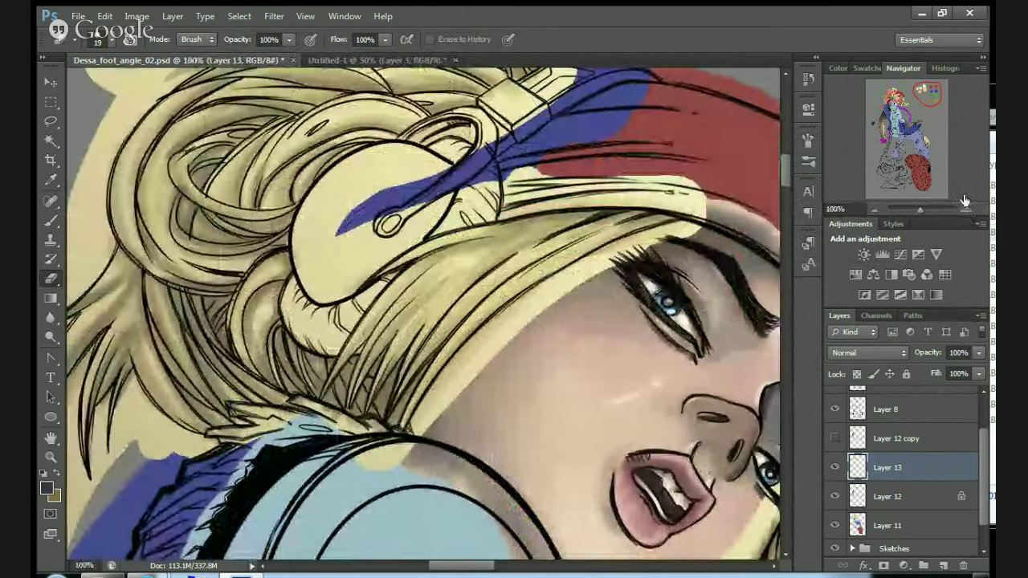
{"action": "mouse_move", "coordinate": [643, 256]}
{"action": "left_mouse_down"}
{"action": "mouse_move", "coordinate": [670, 221]}
{"action": "mouse_move", "coordinate": [580, 258]}
{"action": "mouse_move", "coordinate": [603, 245]}
{"action": "mouse_move", "coordinate": [488, 319]}
{"action": "mouse_move", "coordinate": [552, 273]}
{"action": "mouse_move", "coordinate": [541, 283]}
{"action": "mouse_move", "coordinate": [575, 265]}
{"action": "mouse_move", "coordinate": [450, 361]}
{"action": "mouse_move", "coordinate": [488, 320]}
{"action": "mouse_move", "coordinate": [473, 331]}
{"action": "mouse_move", "coordinate": [483, 324]}
{"action": "mouse_move", "coordinate": [409, 415]}
{"action": "mouse_move", "coordinate": [401, 435]}
{"action": "mouse_move", "coordinate": [482, 330]}
{"action": "mouse_move", "coordinate": [417, 468]}
{"action": "mouse_move", "coordinate": [457, 388]}
{"action": "mouse_move", "coordinate": [464, 395]}
{"action": "mouse_move", "coordinate": [437, 332]}
{"action": "mouse_move", "coordinate": [428, 408]}
{"action": "mouse_move", "coordinate": [400, 440]}
{"action": "mouse_move", "coordinate": [432, 384]}
{"action": "mouse_move", "coordinate": [397, 439]}
{"action": "mouse_move", "coordinate": [487, 316]}
{"action": "mouse_move", "coordinate": [439, 376]}
{"action": "mouse_move", "coordinate": [524, 302]}
{"action": "mouse_move", "coordinate": [431, 411]}
{"action": "mouse_move", "coordinate": [516, 328]}
{"action": "mouse_move", "coordinate": [522, 302]}
{"action": "mouse_move", "coordinate": [614, 258]}
{"action": "mouse_move", "coordinate": [544, 285]}
{"action": "mouse_move", "coordinate": [572, 265]}
{"action": "mouse_move", "coordinate": [518, 296]}
{"action": "mouse_move", "coordinate": [505, 314]}
{"action": "mouse_move", "coordinate": [554, 276]}
{"action": "mouse_move", "coordinate": [626, 246]}
{"action": "mouse_move", "coordinate": [580, 257]}
{"action": "mouse_move", "coordinate": [692, 221]}
{"action": "left_mouse_up"}
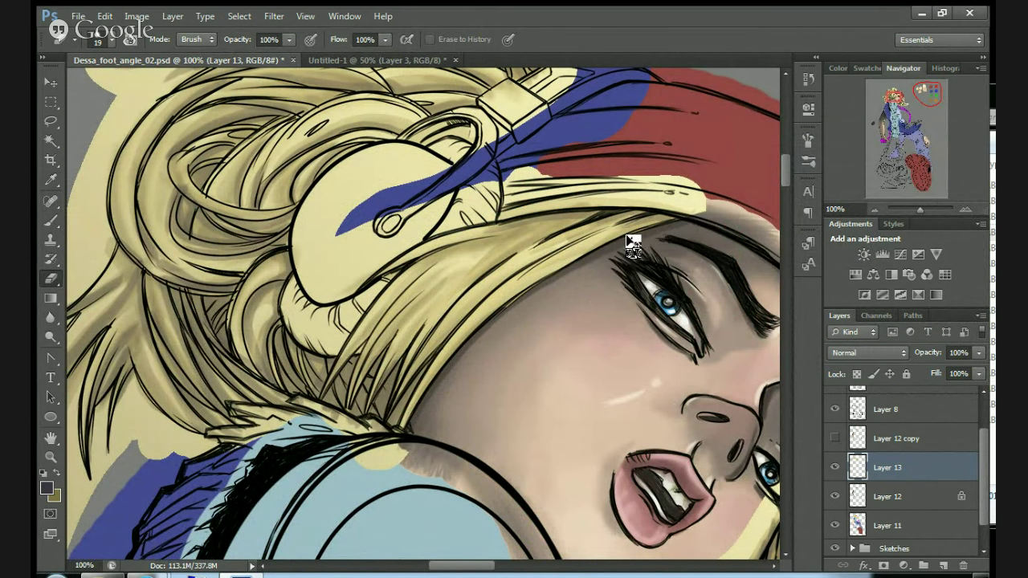
{"action": "left_click", "coordinate": [873, 210]}
{"action": "left_click_drag", "start_coordinate": [901, 99], "coordinate": [916, 168]}
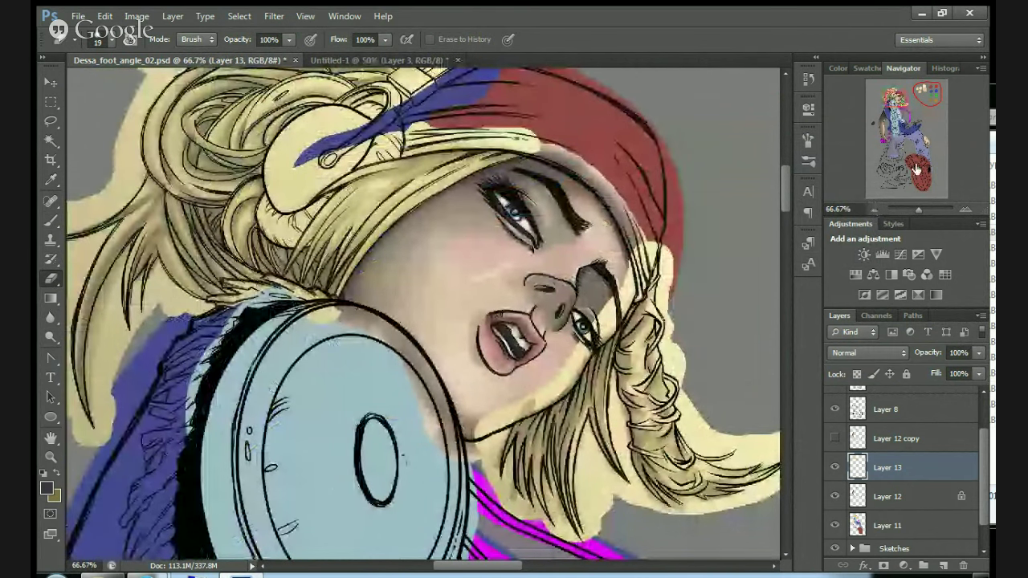
{"action": "key", "text": "ctrl+plus"}
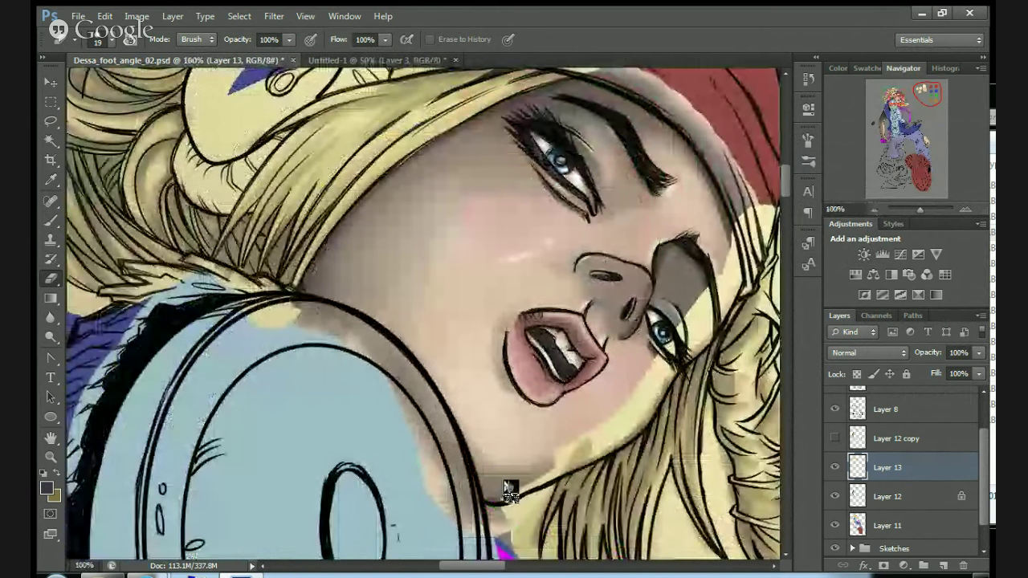
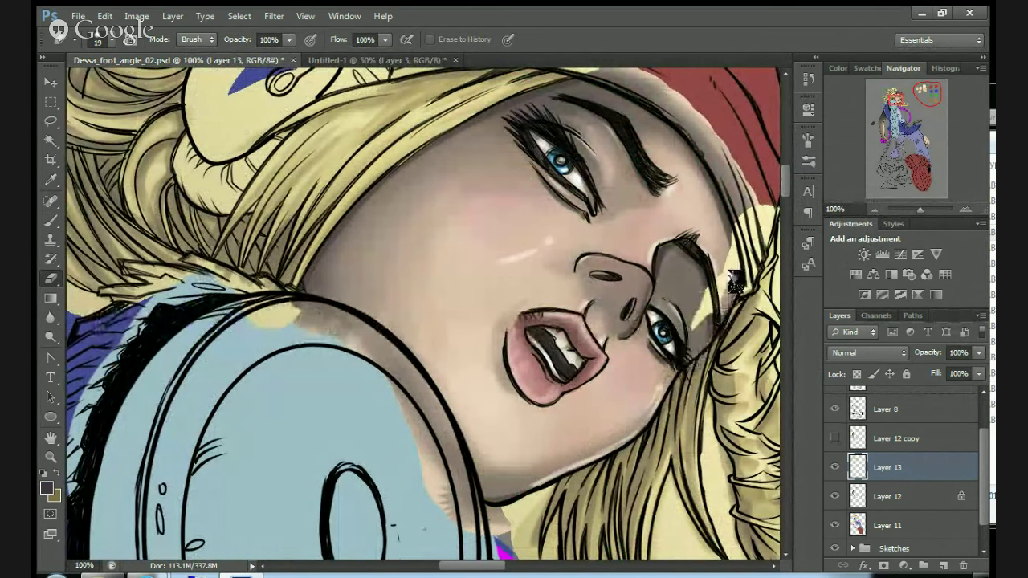
{"action": "mouse_move", "coordinate": [707, 318]}
{"action": "left_mouse_down"}
{"action": "mouse_move", "coordinate": [729, 248]}
{"action": "mouse_move", "coordinate": [685, 316]}
{"action": "mouse_move", "coordinate": [703, 315]}
{"action": "mouse_move", "coordinate": [696, 339]}
{"action": "mouse_move", "coordinate": [737, 262]}
{"action": "mouse_move", "coordinate": [704, 341]}
{"action": "left_mouse_up"}
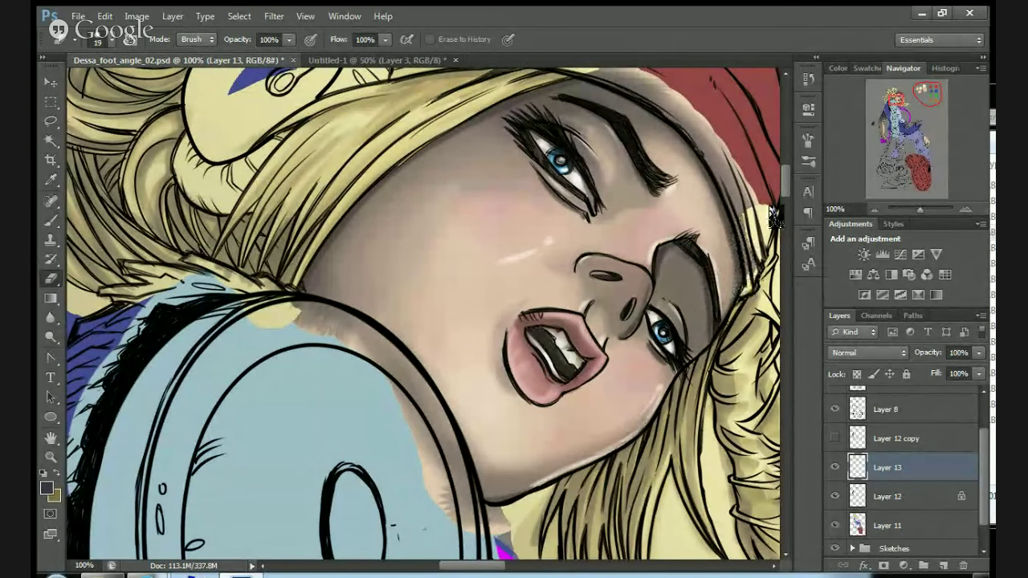
Try other blend modes on Layer 13, up to Color Burn, and undo the blend mode change.
{"action": "left_click_drag", "start_coordinate": [902, 100], "coordinate": [901, 98]}
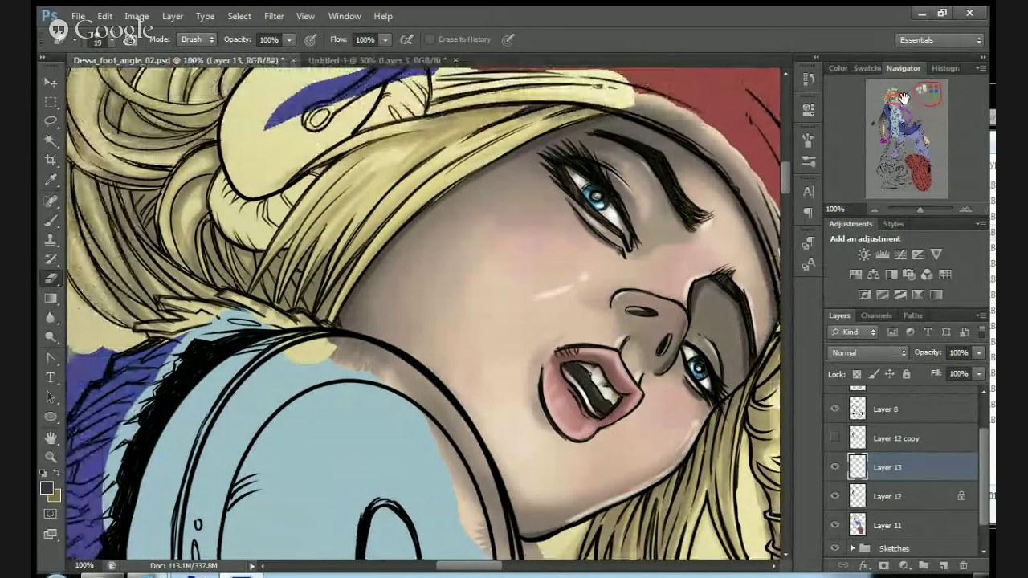
{"action": "left_click", "coordinate": [900, 354]}
{"action": "key", "text": "Down"}
{"action": "key", "text": "Down"}
{"action": "key", "text": "Down"}
{"action": "key", "text": "Down"}
{"action": "key", "text": "Down"}
{"action": "key", "text": "Down"}
{"action": "key", "text": "Down"}
{"action": "key", "text": "Down"}
{"action": "key", "text": "Down"}
{"action": "key", "text": "Down"}
{"action": "key", "text": "Down"}
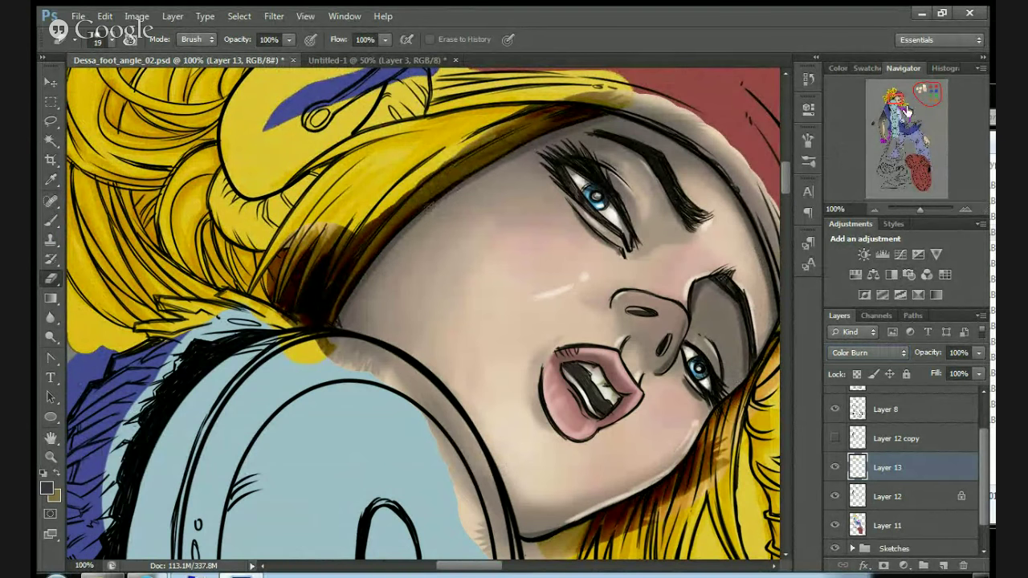
{"action": "left_click_drag", "start_coordinate": [901, 102], "coordinate": [904, 103]}
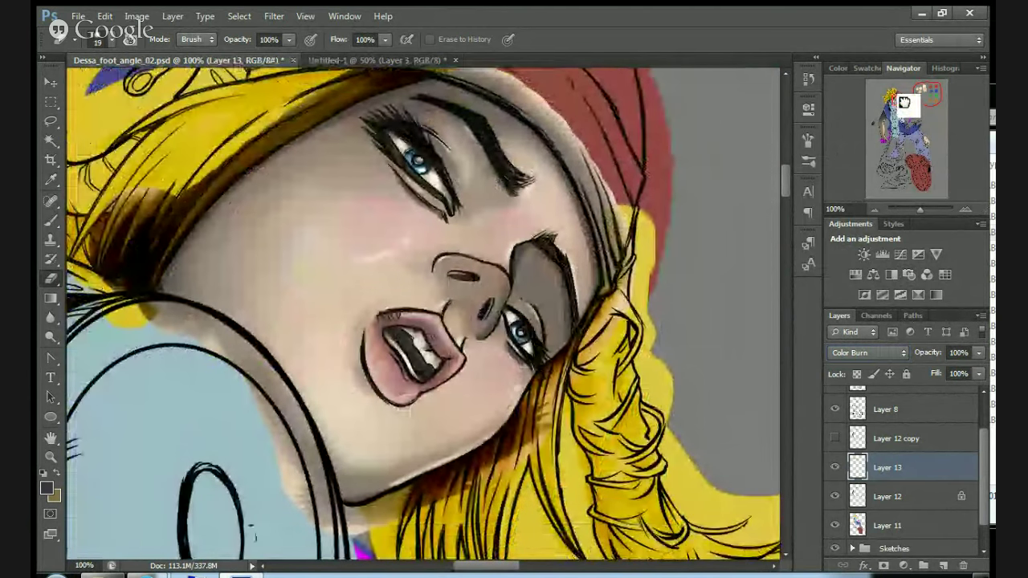
{"action": "key", "text": "ctrl+z"}
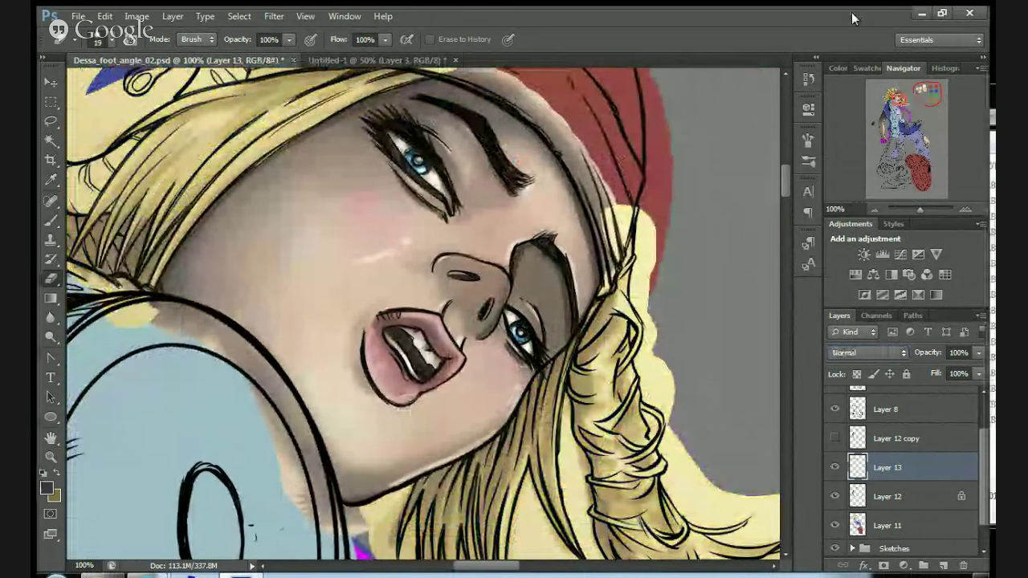
Make the flat colour layer, Layer 11, active and hide Layers 13 and 12.
{"action": "left_click", "coordinate": [874, 210]}
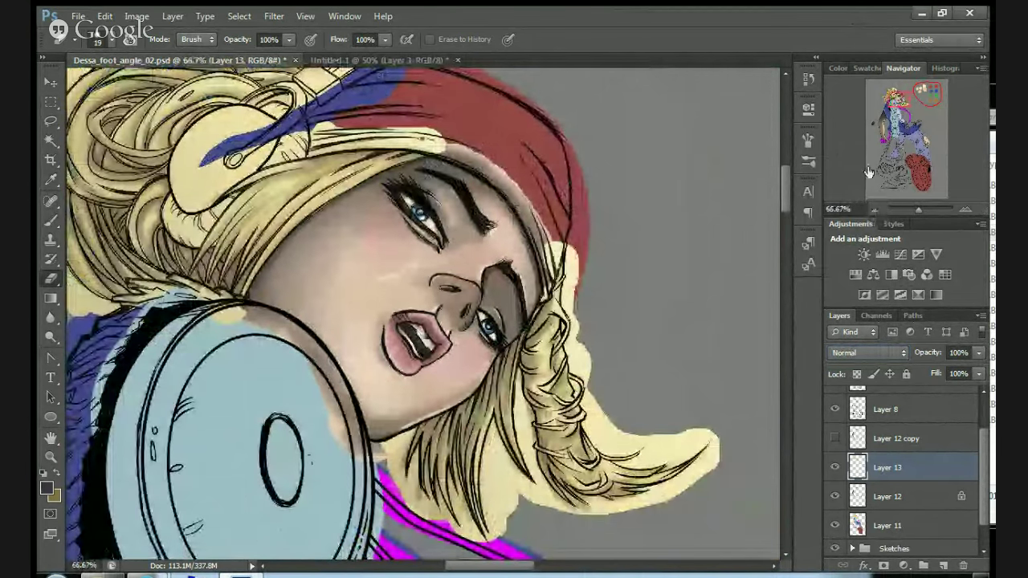
{"action": "left_click", "coordinate": [875, 209]}
{"action": "left_click_drag", "start_coordinate": [911, 111], "coordinate": [898, 99]}
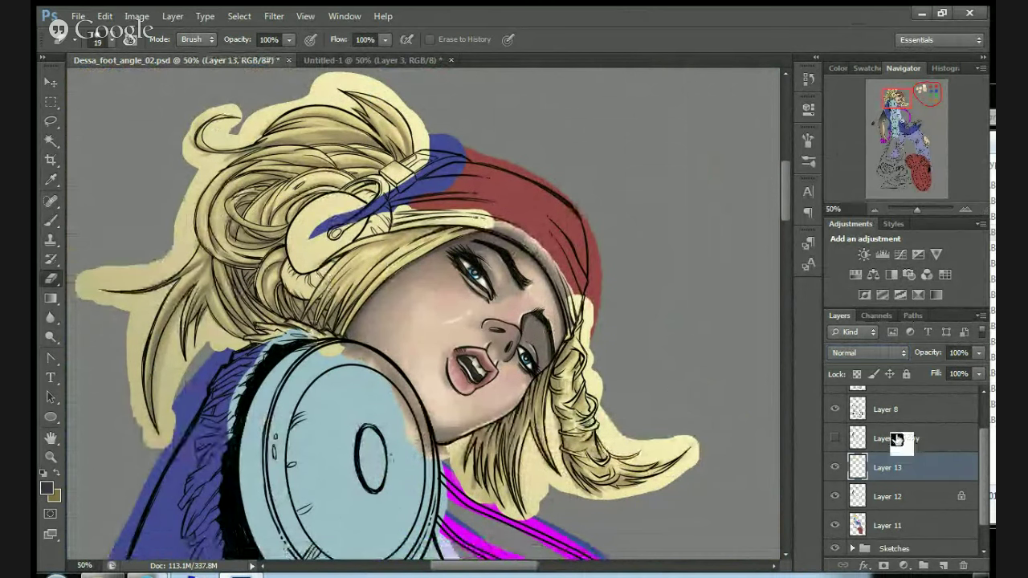
{"action": "left_click_drag", "start_coordinate": [984, 446], "coordinate": [986, 474]}
{"action": "left_click", "coordinate": [878, 496]}
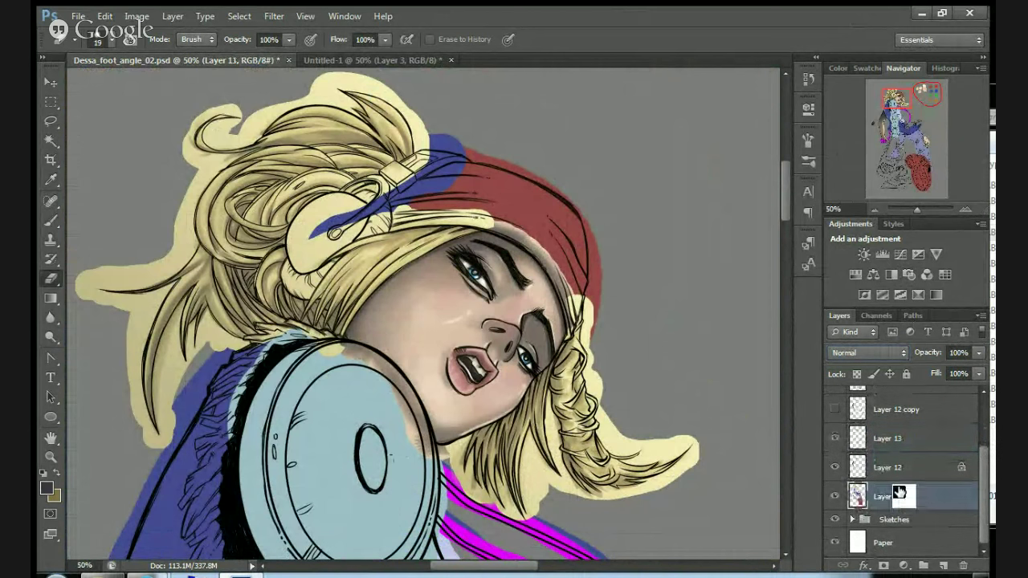
{"action": "left_click_drag", "start_coordinate": [850, 497], "coordinate": [896, 499]}
{"action": "left_click", "coordinate": [835, 438]}
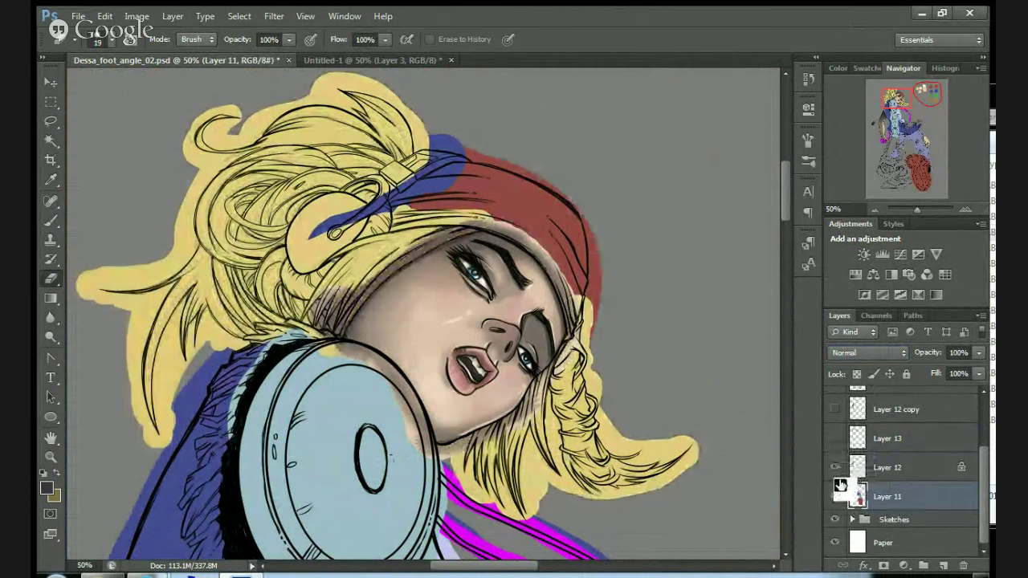
{"action": "left_click", "coordinate": [835, 467]}
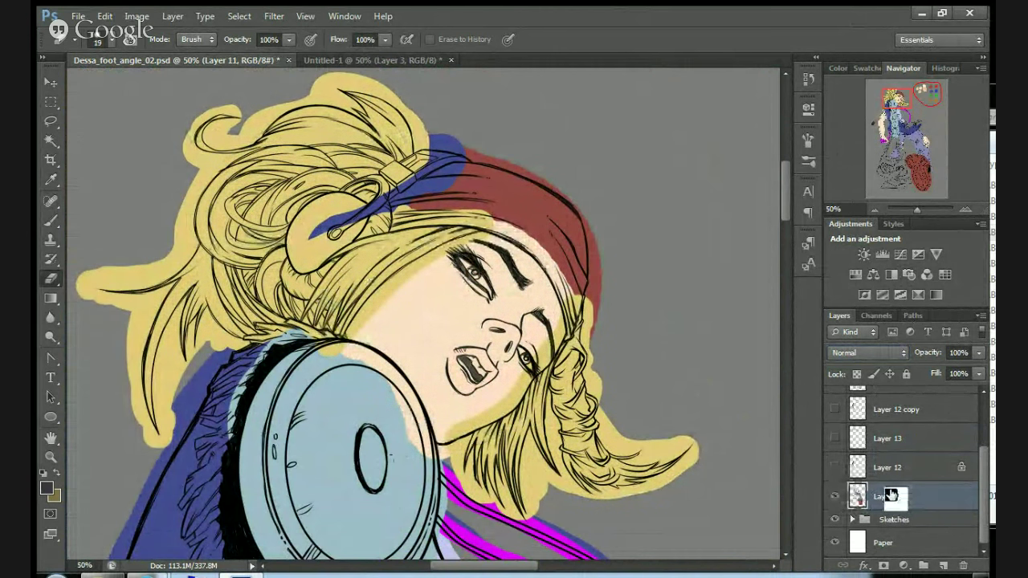
Paint the whole bandana in its sampled red on Layer 11, using a 92 px brush at 100% opacity.
{"action": "key", "text": "b"}
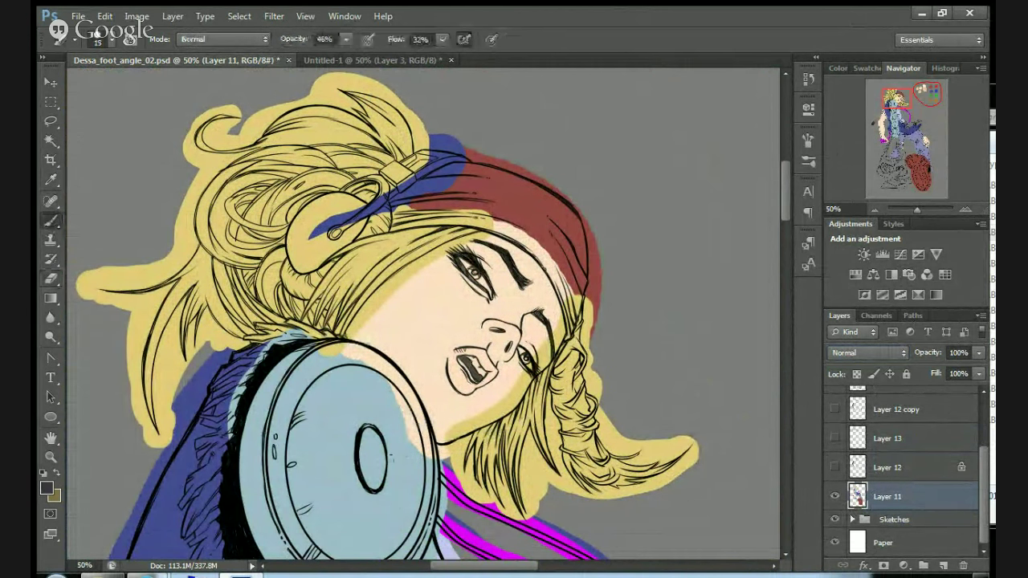
{"action": "left_click", "coordinate": [502, 187], "text": "alt"}
{"action": "right_click", "coordinate": [503, 188]}
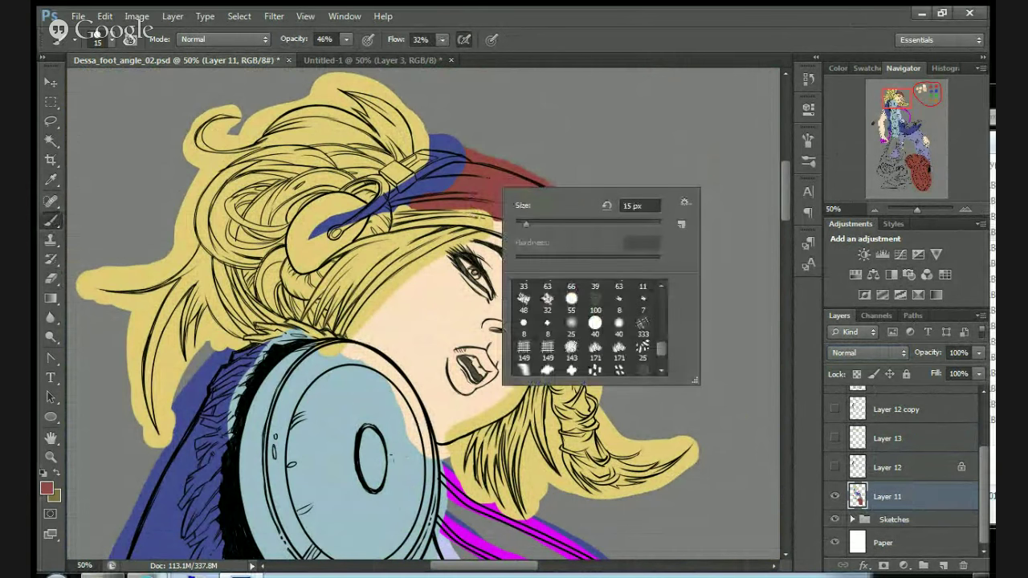
{"action": "mouse_move", "coordinate": [577, 224]}
{"action": "left_mouse_down"}
{"action": "mouse_move", "coordinate": [599, 163]}
{"action": "mouse_move", "coordinate": [581, 201]}
{"action": "left_mouse_up"}
{"action": "key", "text": "Return"}
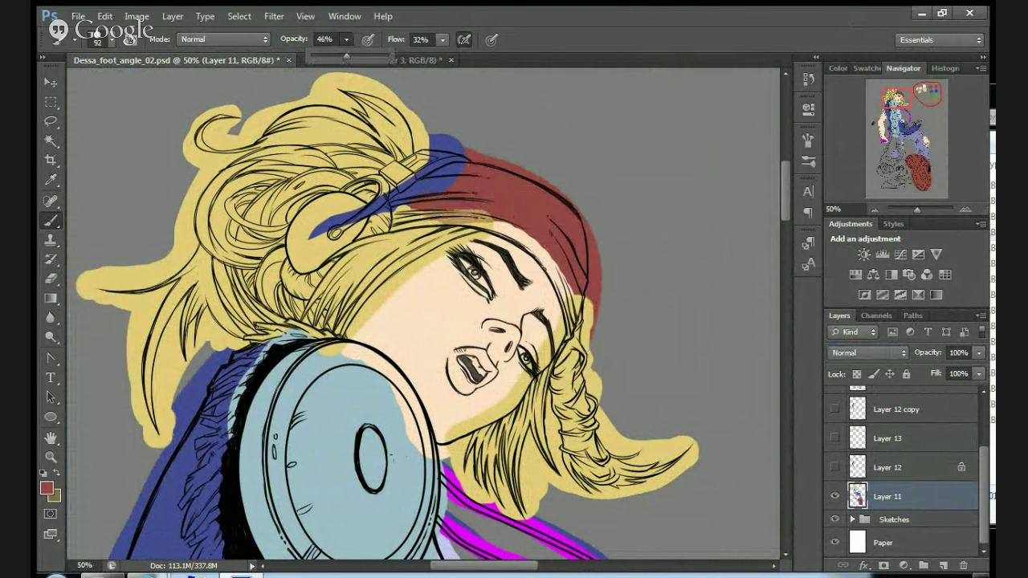
{"action": "mouse_move", "coordinate": [485, 205]}
{"action": "left_mouse_down"}
{"action": "mouse_move", "coordinate": [396, 216]}
{"action": "mouse_move", "coordinate": [445, 171]}
{"action": "left_mouse_up"}
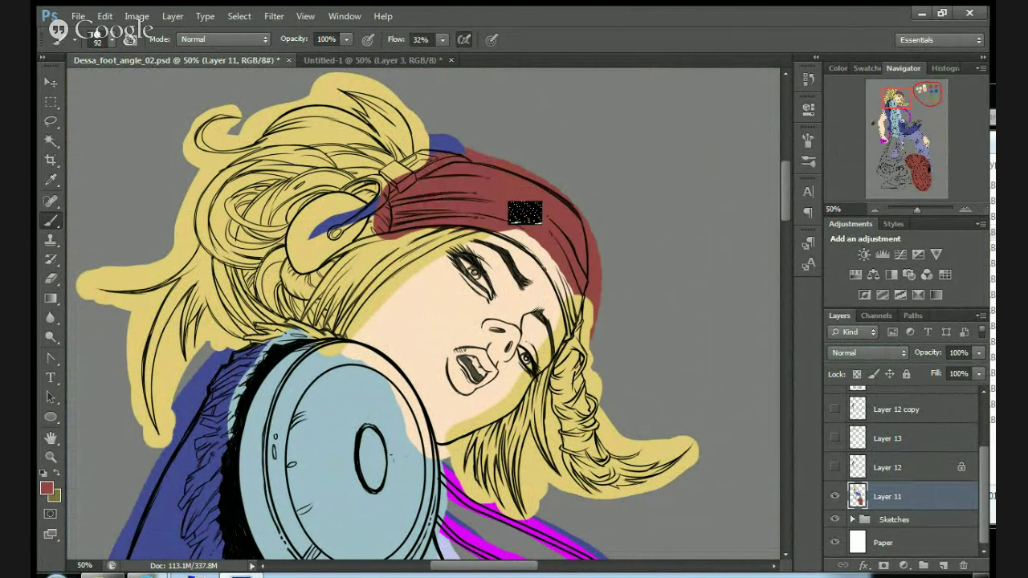
{"action": "mouse_move", "coordinate": [543, 248]}
{"action": "left_mouse_down"}
{"action": "mouse_move", "coordinate": [575, 331]}
{"action": "mouse_move", "coordinate": [582, 285]}
{"action": "mouse_move", "coordinate": [568, 288]}
{"action": "mouse_move", "coordinate": [510, 236]}
{"action": "mouse_move", "coordinate": [469, 224]}
{"action": "mouse_move", "coordinate": [392, 228]}
{"action": "mouse_move", "coordinate": [496, 201]}
{"action": "mouse_move", "coordinate": [508, 186]}
{"action": "mouse_move", "coordinate": [431, 175]}
{"action": "mouse_move", "coordinate": [463, 163]}
{"action": "left_mouse_up"}
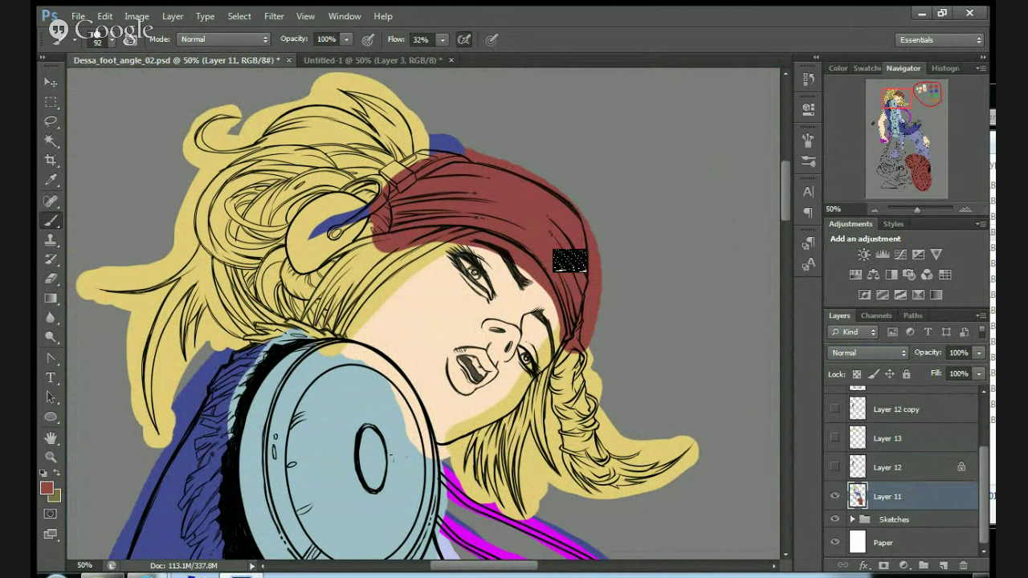
Select the red bandana area with the Magic Wand, and show Layers 12 and 13 again with Layer 13 active.
{"action": "left_click", "coordinate": [51, 139]}
{"action": "left_click", "coordinate": [530, 201]}
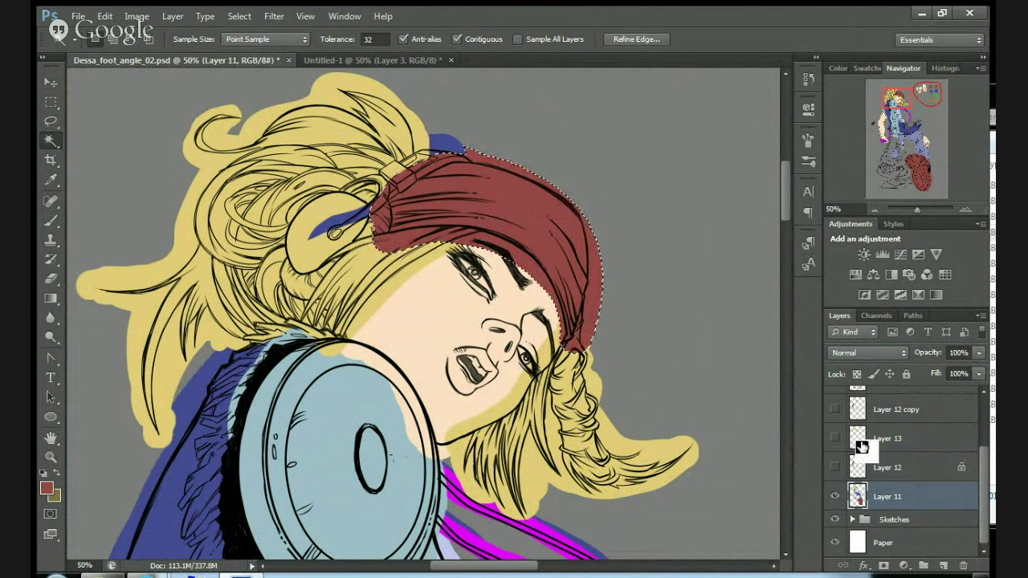
{"action": "left_click", "coordinate": [835, 468]}
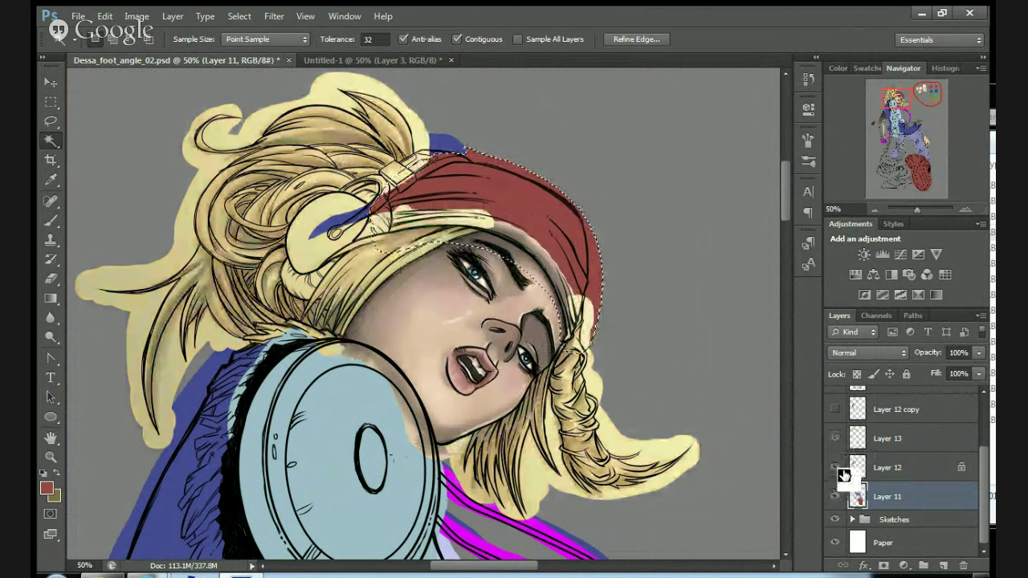
{"action": "left_click", "coordinate": [844, 433]}
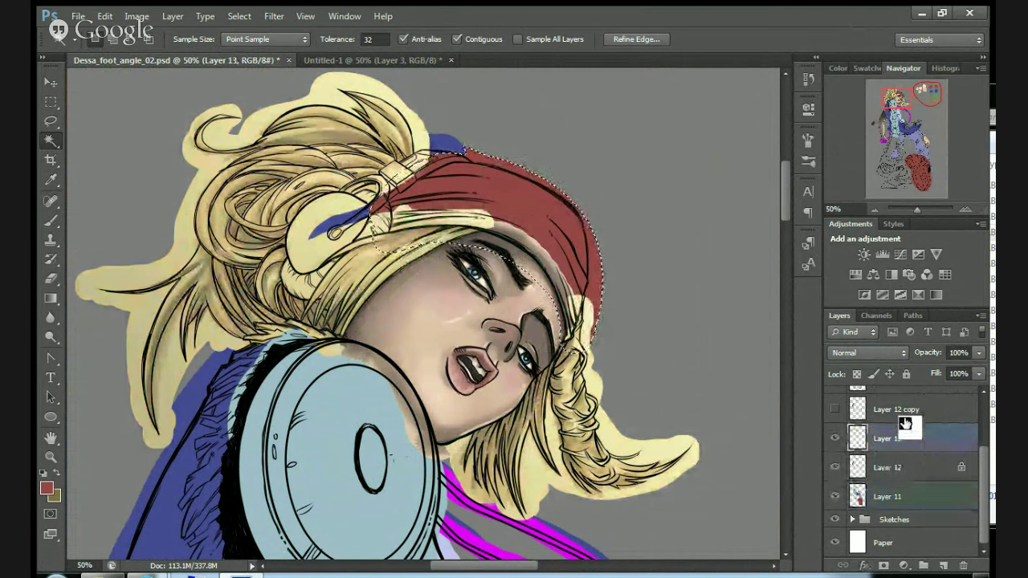
Add a new layer above Layer 13 and fill the bandana selection with a gradient from red to a darker red.
{"action": "left_click", "coordinate": [944, 566]}
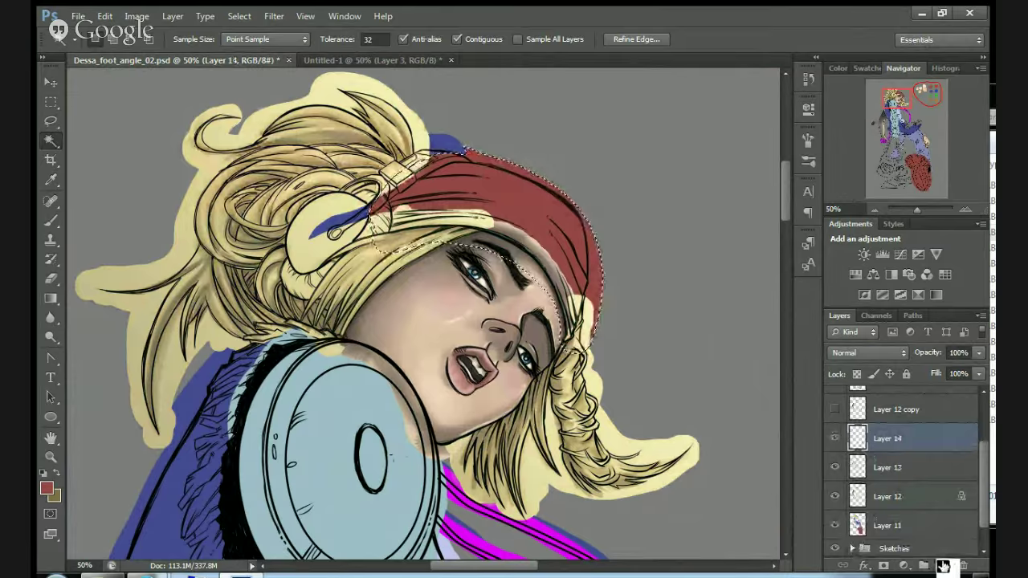
{"action": "left_click", "coordinate": [50, 297]}
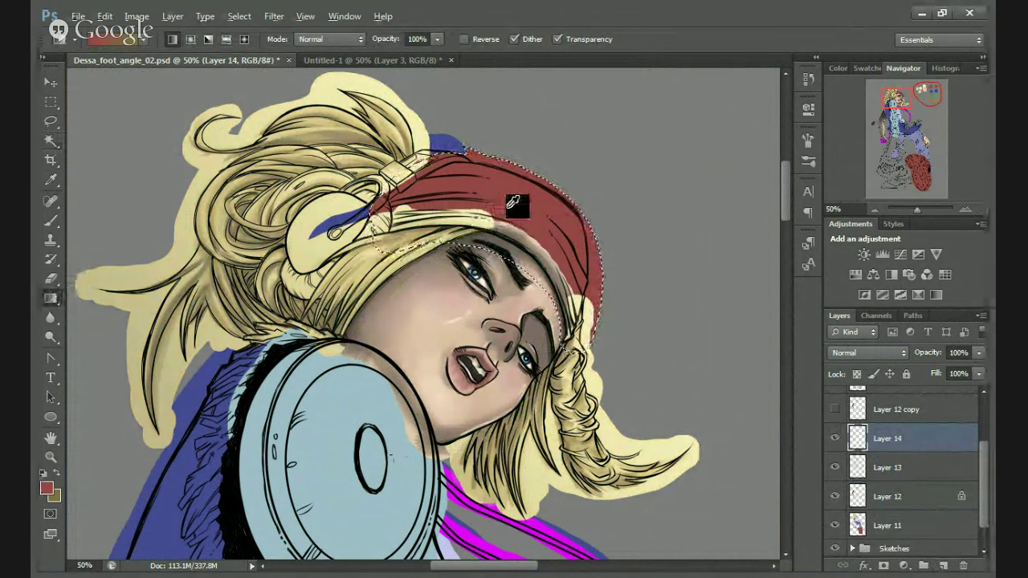
{"action": "left_click", "coordinate": [56, 496]}
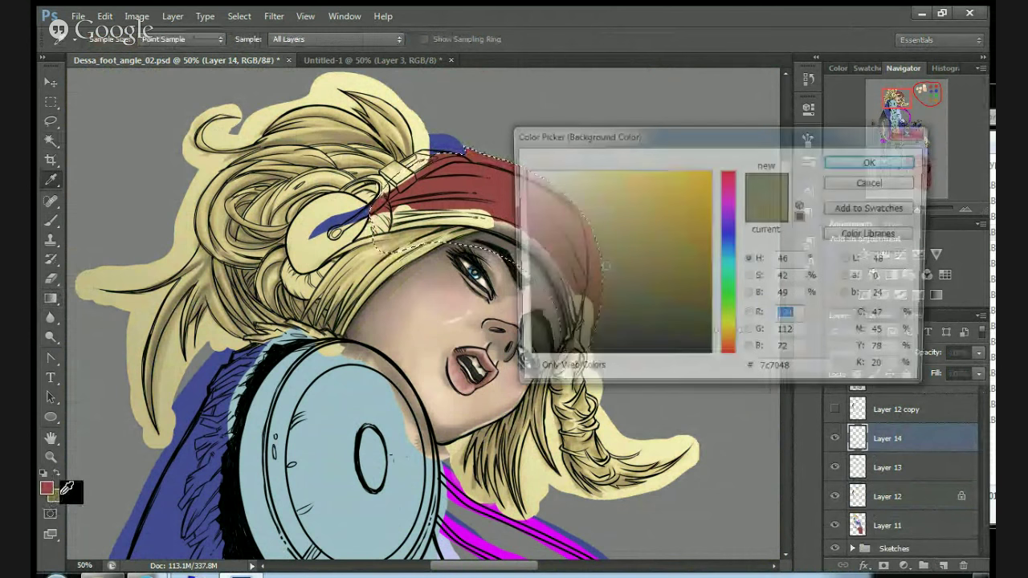
{"action": "left_click_drag", "start_coordinate": [621, 249], "coordinate": [594, 279]}
{"action": "key", "text": "Return"}
{"action": "key", "text": "g"}
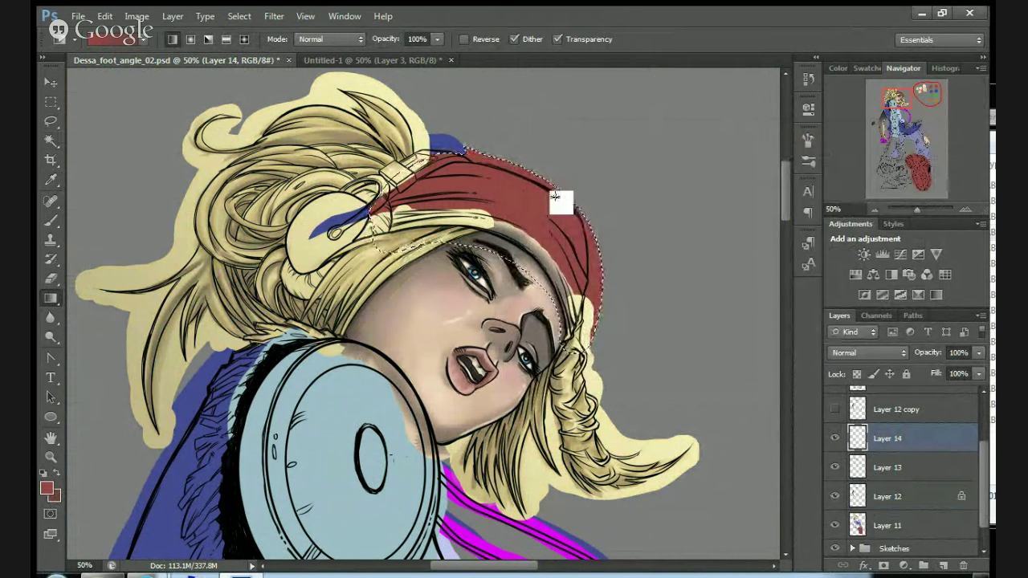
{"action": "left_click_drag", "start_coordinate": [411, 233], "coordinate": [325, 324]}
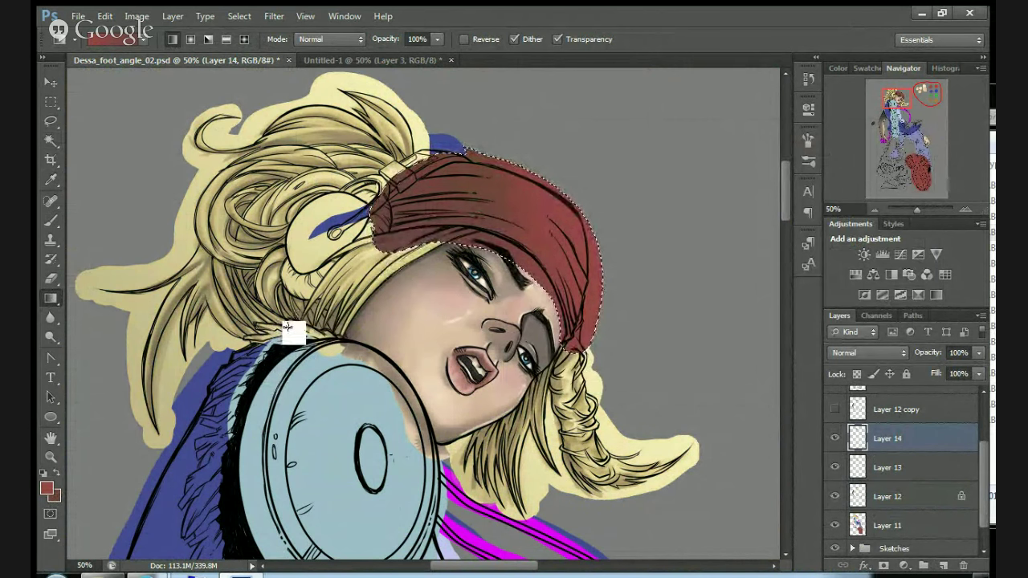
Shift the bandana's colour to green with a Hue/Saturation adjustment, setting Hue to +155.
{"action": "left_click", "coordinate": [137, 16]}
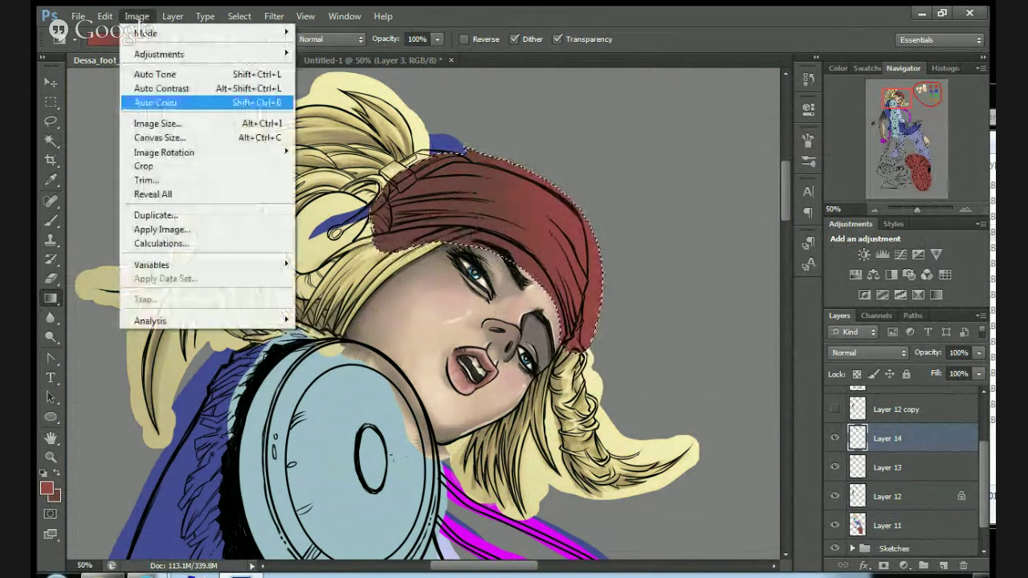
{"action": "mouse_move", "coordinate": [160, 53]}
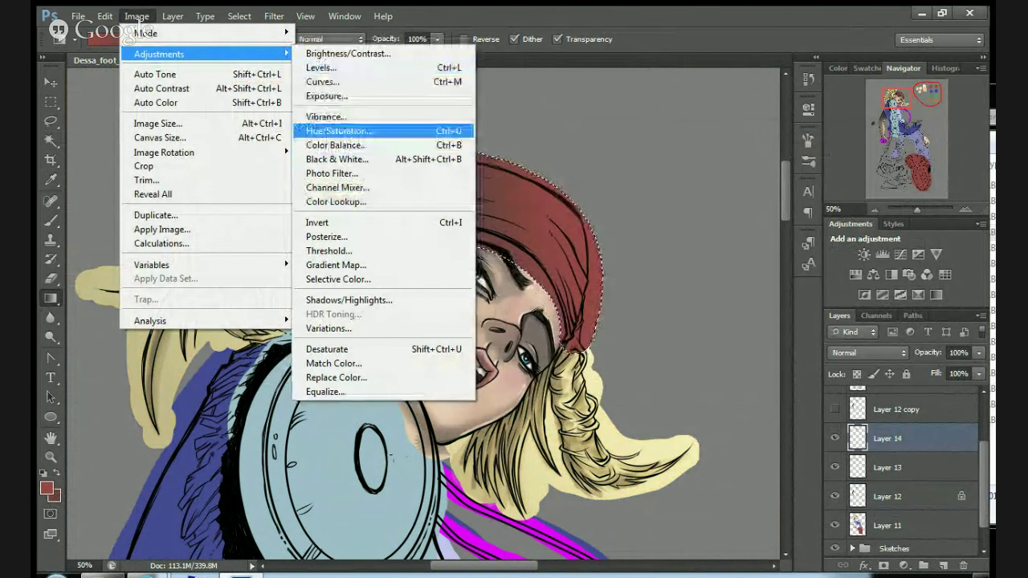
{"action": "left_click", "coordinate": [338, 131]}
{"action": "left_click_drag", "start_coordinate": [746, 211], "coordinate": [805, 210]}
{"action": "key", "text": "shift+Up"}
{"action": "key", "text": "shift+Up"}
{"action": "key", "text": "shift+Up"}
{"action": "key", "text": "shift+Up"}
{"action": "key", "text": "Down"}
{"action": "key", "text": "Down"}
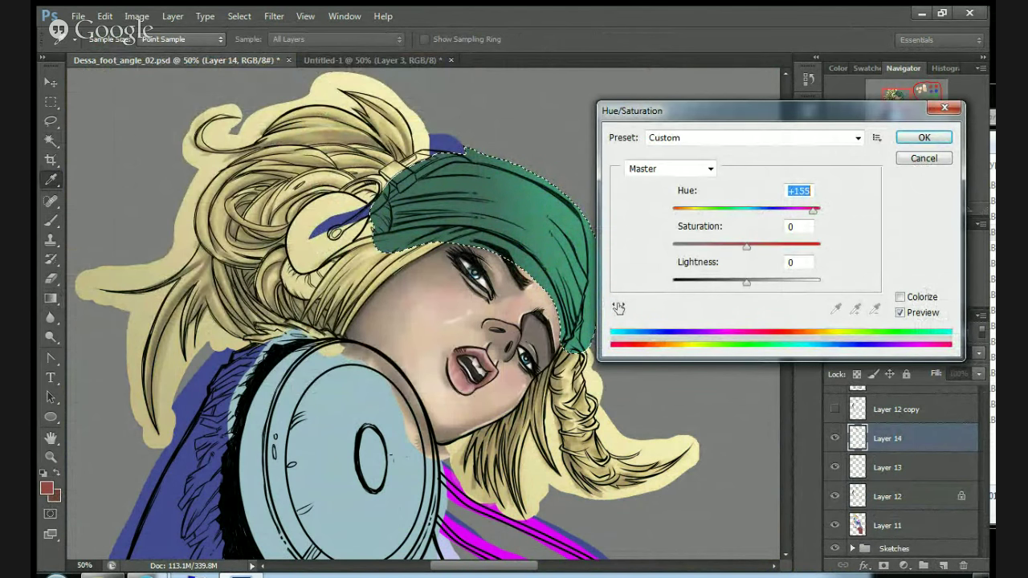
{"action": "key", "text": "Return"}
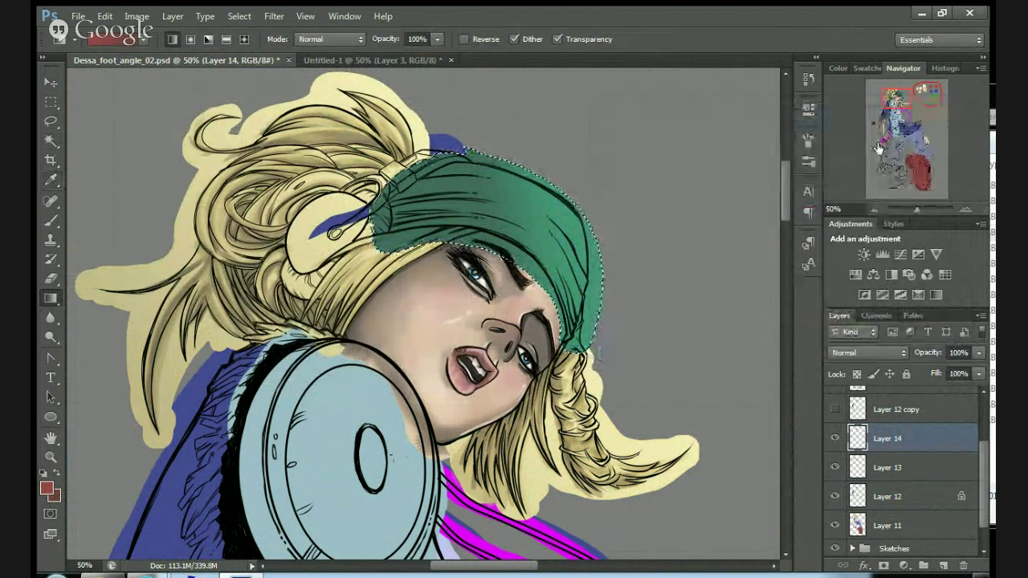
Sample the dark grey swatch beside the arm and shade the bandana's lower and rear areas with a 92 px brush at 30% opacity.
{"action": "left_click", "coordinate": [46, 487]}
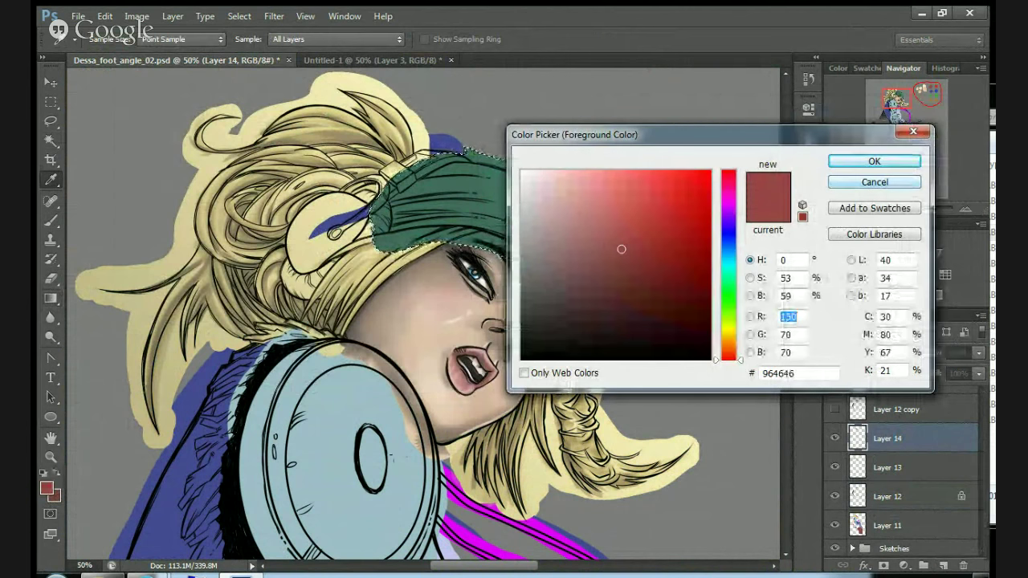
{"action": "left_click", "coordinate": [875, 182]}
{"action": "left_click_drag", "start_coordinate": [903, 103], "coordinate": [863, 118]}
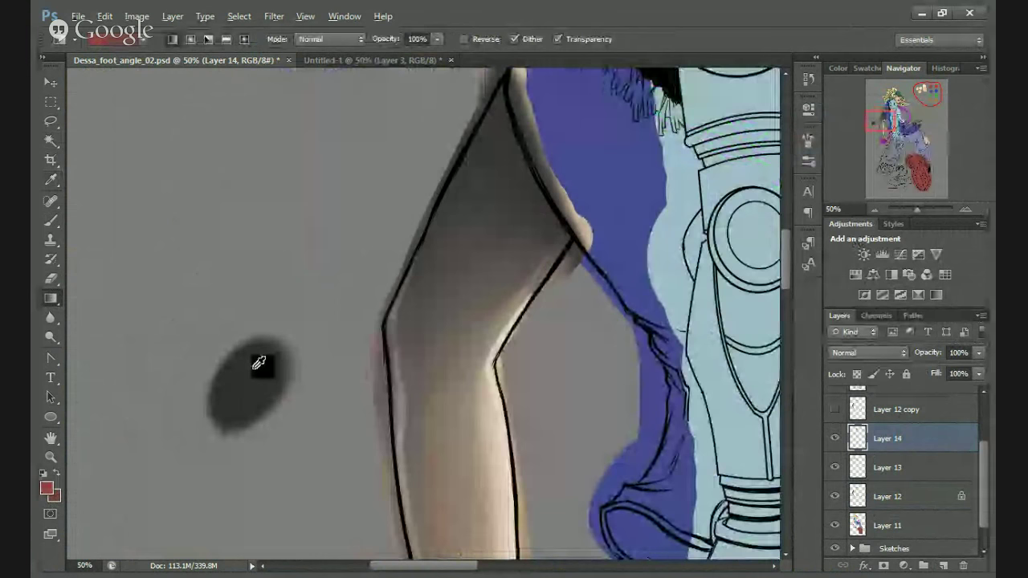
{"action": "left_click", "coordinate": [50, 228]}
{"action": "left_click", "coordinate": [248, 360], "text": "alt"}
{"action": "left_click_drag", "start_coordinate": [887, 118], "coordinate": [904, 94]}
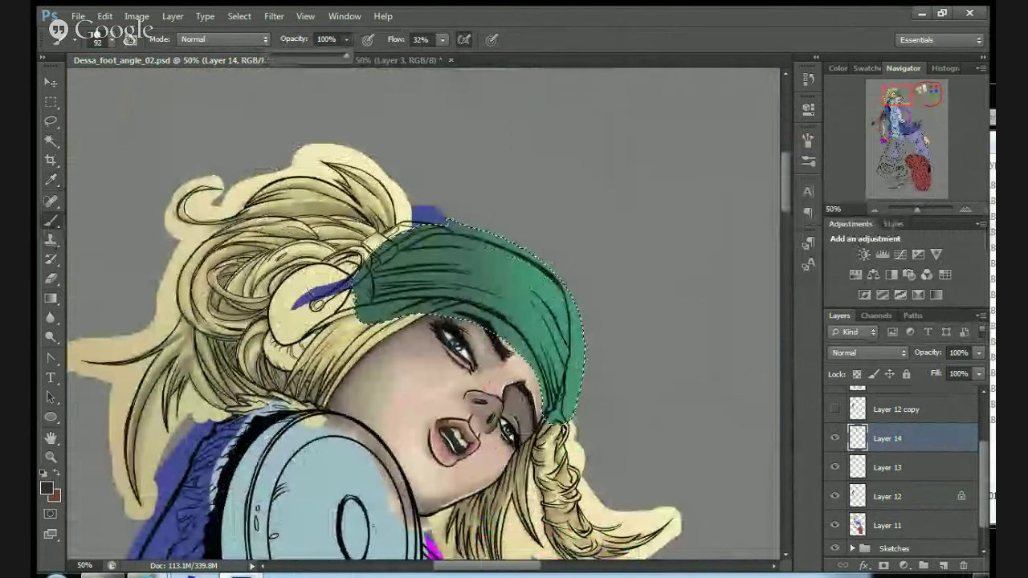
{"action": "key", "text": "3"}
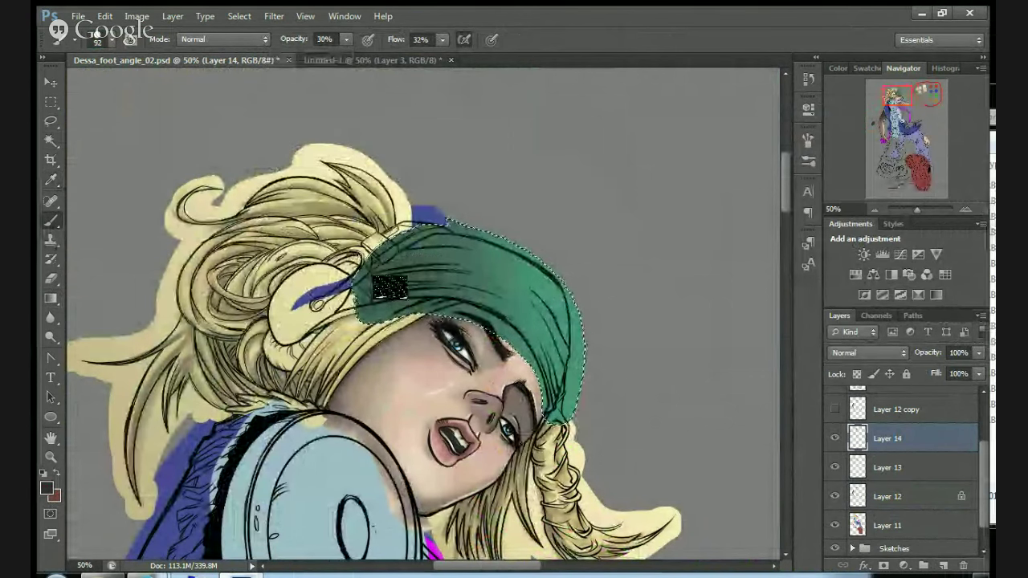
{"action": "left_click_drag", "start_coordinate": [516, 328], "coordinate": [536, 386]}
{"action": "left_click_drag", "start_coordinate": [530, 348], "coordinate": [543, 392]}
{"action": "mouse_move", "coordinate": [416, 236]}
{"action": "left_mouse_down"}
{"action": "mouse_move", "coordinate": [383, 254]}
{"action": "mouse_move", "coordinate": [370, 303]}
{"action": "mouse_move", "coordinate": [396, 247]}
{"action": "mouse_move", "coordinate": [380, 272]}
{"action": "mouse_move", "coordinate": [402, 296]}
{"action": "mouse_move", "coordinate": [508, 321]}
{"action": "mouse_move", "coordinate": [546, 407]}
{"action": "mouse_move", "coordinate": [530, 344]}
{"action": "mouse_move", "coordinate": [467, 302]}
{"action": "mouse_move", "coordinate": [379, 294]}
{"action": "mouse_move", "coordinate": [390, 254]}
{"action": "mouse_move", "coordinate": [380, 275]}
{"action": "mouse_move", "coordinate": [414, 245]}
{"action": "mouse_move", "coordinate": [410, 272]}
{"action": "mouse_move", "coordinate": [408, 260]}
{"action": "mouse_move", "coordinate": [480, 270]}
{"action": "mouse_move", "coordinate": [424, 276]}
{"action": "mouse_move", "coordinate": [514, 290]}
{"action": "mouse_move", "coordinate": [555, 335]}
{"action": "mouse_move", "coordinate": [488, 272]}
{"action": "mouse_move", "coordinate": [558, 359]}
{"action": "mouse_move", "coordinate": [522, 292]}
{"action": "mouse_move", "coordinate": [557, 343]}
{"action": "left_mouse_up"}
Blend the bandana's shadows into the green with mid and dark greens sampled from the bandana, keeping the 92 px brush at 30% opacity.
{"action": "left_click", "coordinate": [434, 247], "text": "alt"}
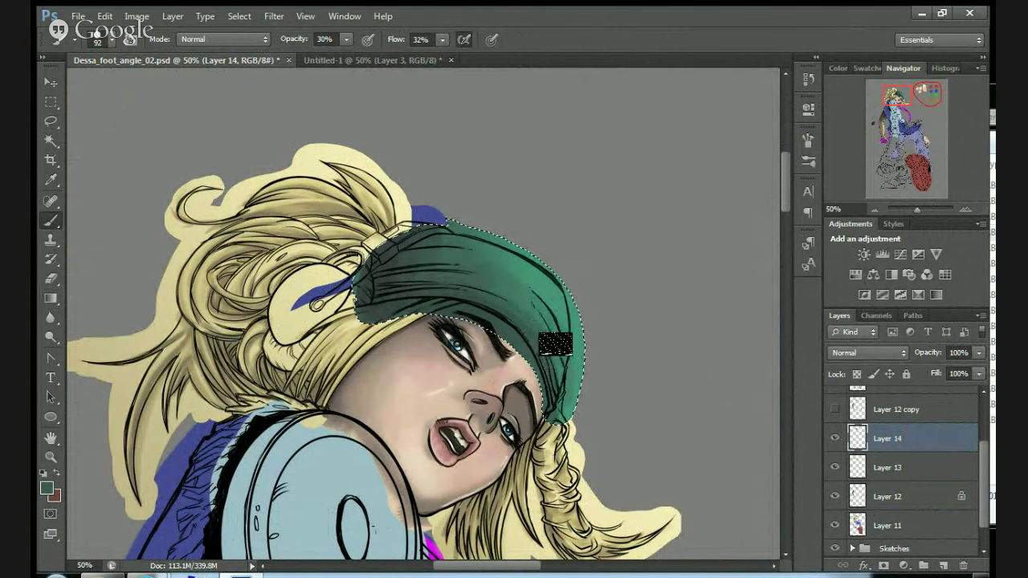
{"action": "left_click", "coordinate": [545, 339], "text": "alt"}
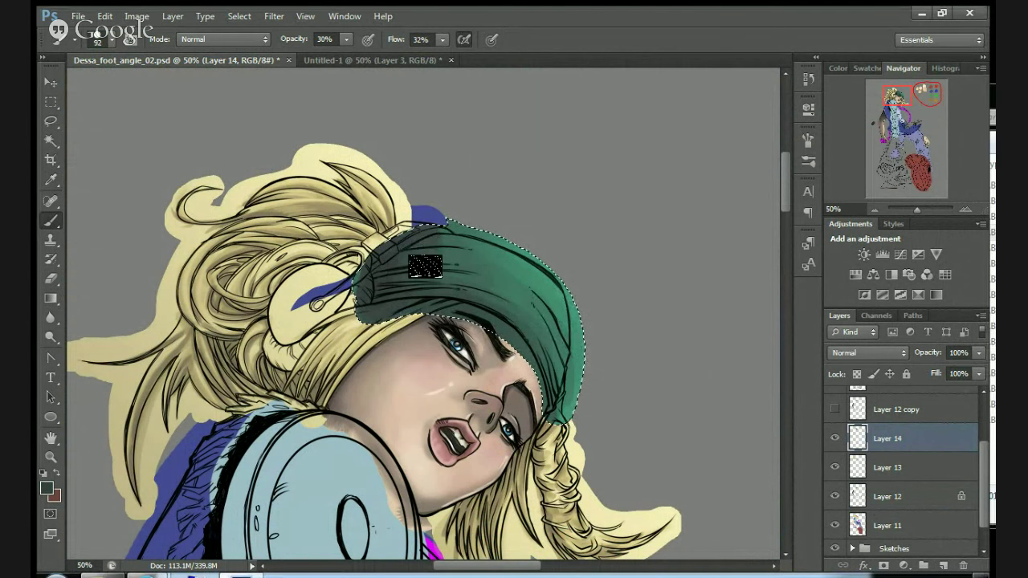
{"action": "left_click", "coordinate": [438, 254], "text": "alt"}
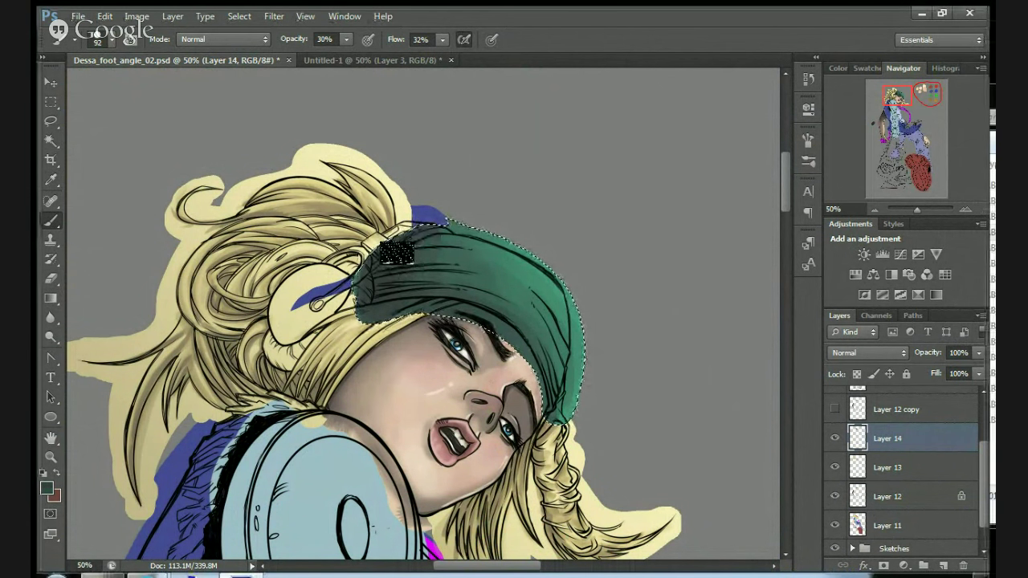
{"action": "mouse_move", "coordinate": [399, 262]}
{"action": "left_mouse_down"}
{"action": "mouse_move", "coordinate": [508, 317]}
{"action": "mouse_move", "coordinate": [450, 250]}
{"action": "left_mouse_up"}
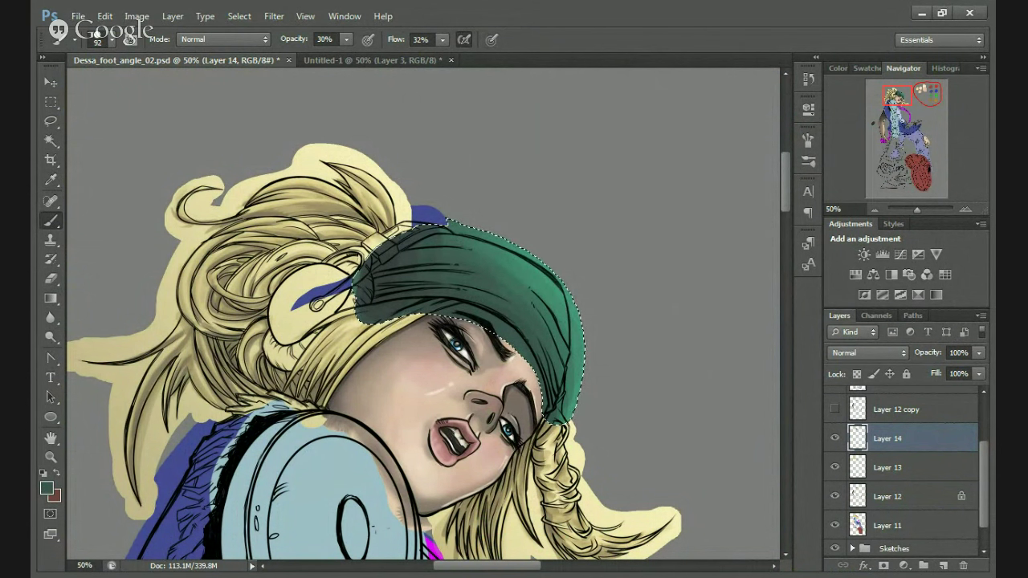
Sample the lighter bandana green and paint between the folds with the soft round brush at 60 px and 30% opacity.
{"action": "left_click", "coordinate": [519, 268], "text": "alt"}
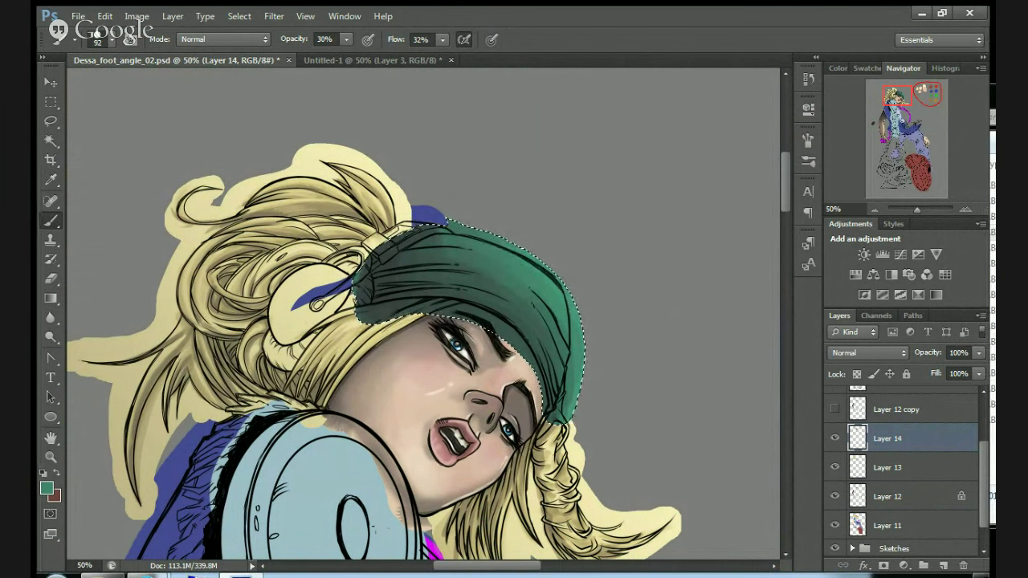
{"action": "right_click", "coordinate": [518, 261]}
{"action": "left_click", "coordinate": [634, 395]}
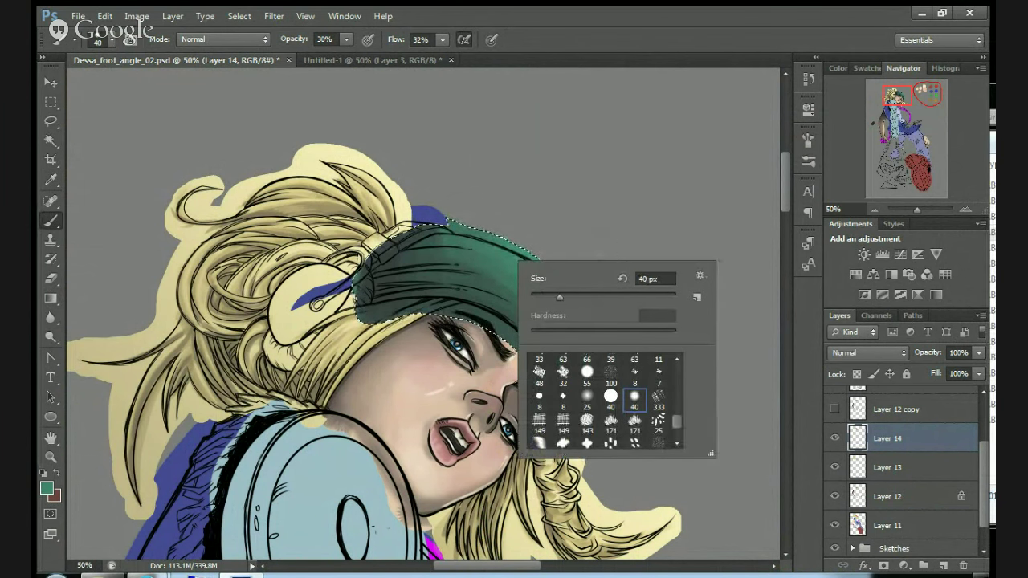
{"action": "key", "text": "Return"}
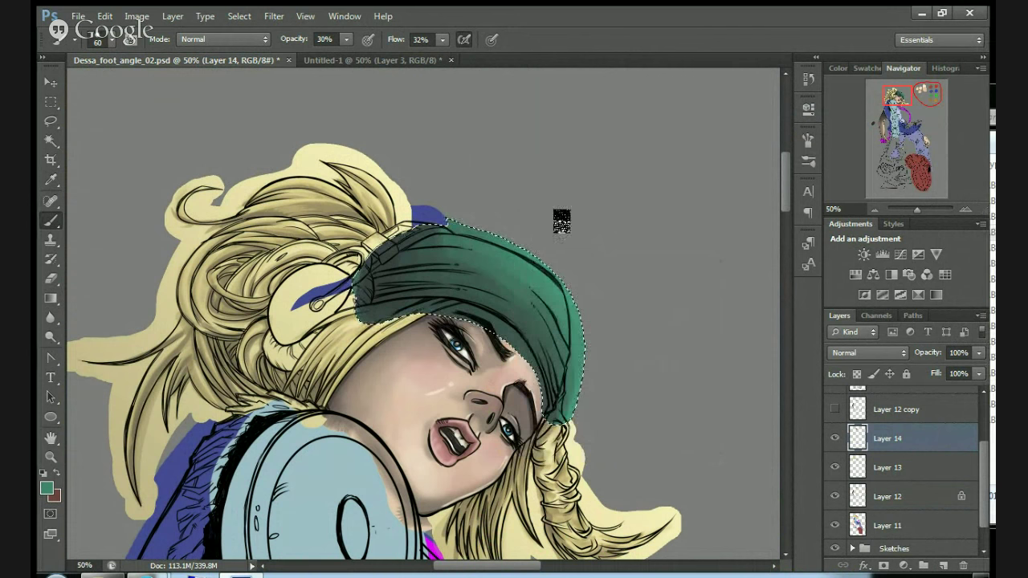
{"action": "left_click", "coordinate": [518, 285]}
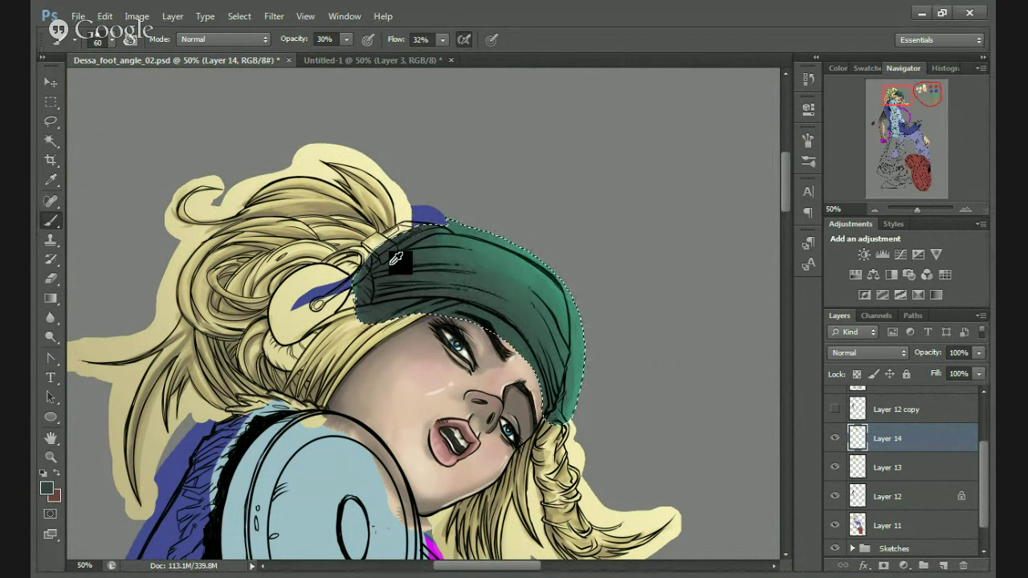
Darken the bandana's fold lines in the sampled dark grey, using the hard round brush at 28 px and 50% opacity.
{"action": "right_click", "coordinate": [468, 291]}
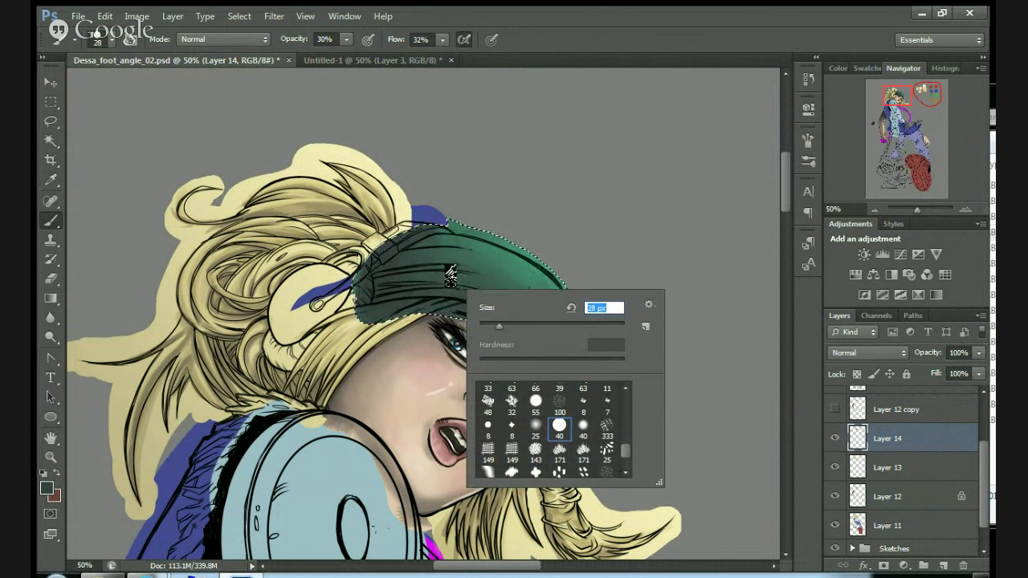
{"action": "left_click", "coordinate": [346, 39]}
{"action": "left_click_drag", "start_coordinate": [346, 55], "coordinate": [362, 56]}
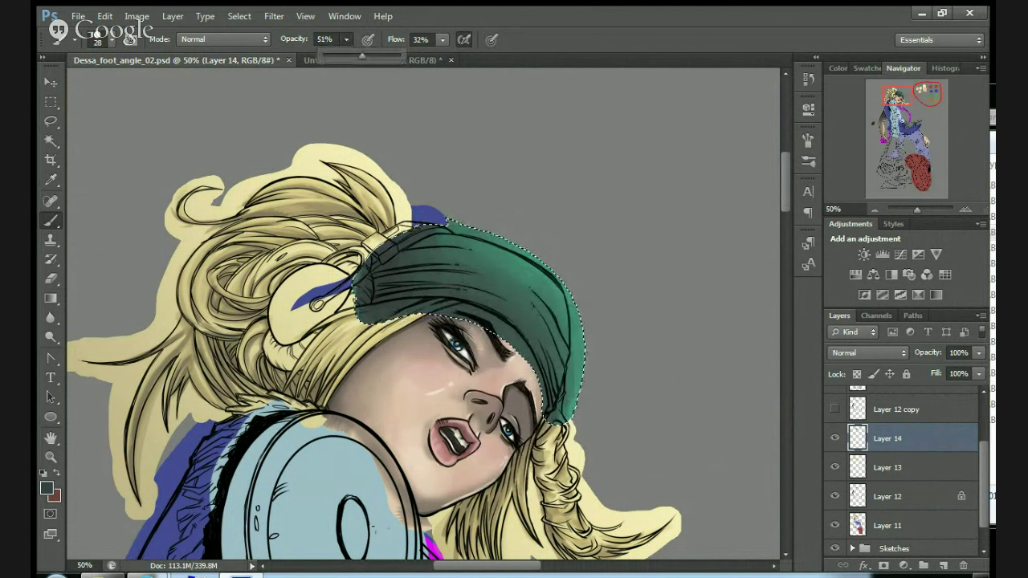
{"action": "left_click", "coordinate": [48, 490]}
{"action": "left_click", "coordinate": [873, 181]}
{"action": "left_click_drag", "start_coordinate": [898, 103], "coordinate": [883, 122]}
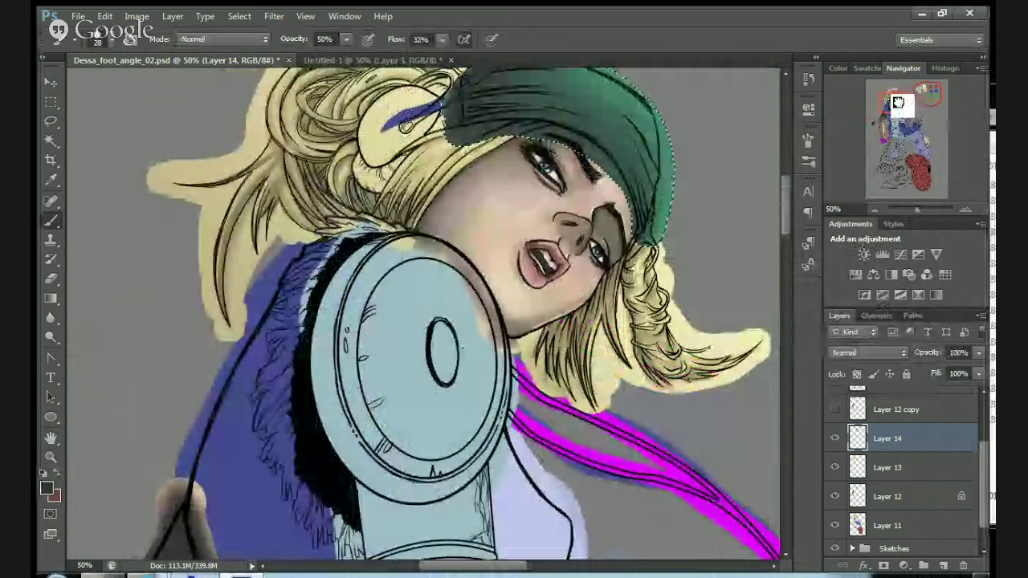
{"action": "left_click_drag", "start_coordinate": [898, 103], "coordinate": [903, 98]}
{"action": "mouse_move", "coordinate": [353, 218]}
{"action": "left_mouse_down"}
{"action": "mouse_move", "coordinate": [345, 239]}
{"action": "mouse_move", "coordinate": [329, 244]}
{"action": "left_mouse_up"}
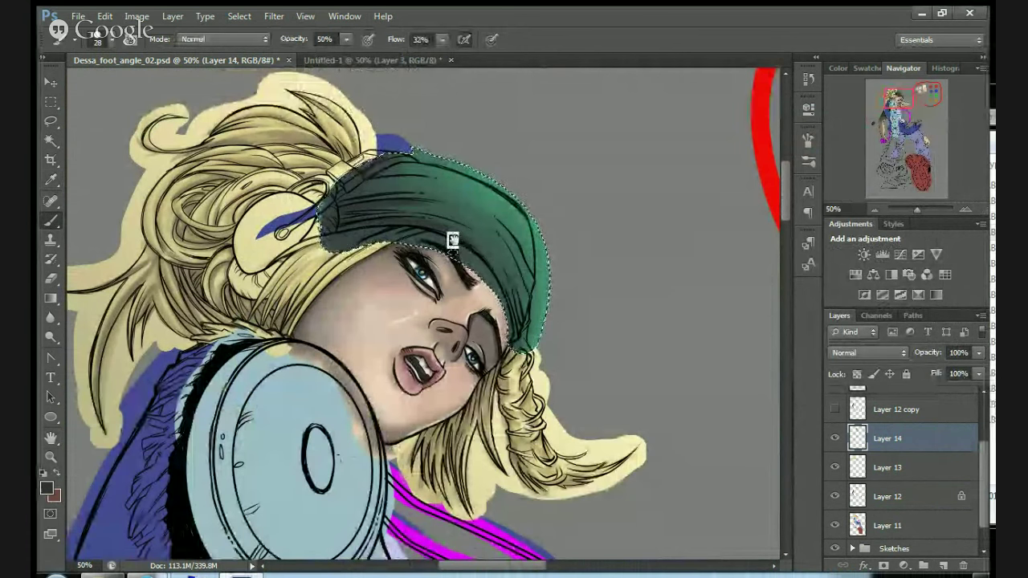
{"action": "mouse_move", "coordinate": [461, 241]}
{"action": "left_mouse_down"}
{"action": "mouse_move", "coordinate": [504, 293]}
{"action": "mouse_move", "coordinate": [510, 351]}
{"action": "mouse_move", "coordinate": [525, 324]}
{"action": "mouse_move", "coordinate": [504, 270]}
{"action": "mouse_move", "coordinate": [511, 254]}
{"action": "mouse_move", "coordinate": [526, 287]}
{"action": "mouse_move", "coordinate": [514, 256]}
{"action": "left_mouse_up"}
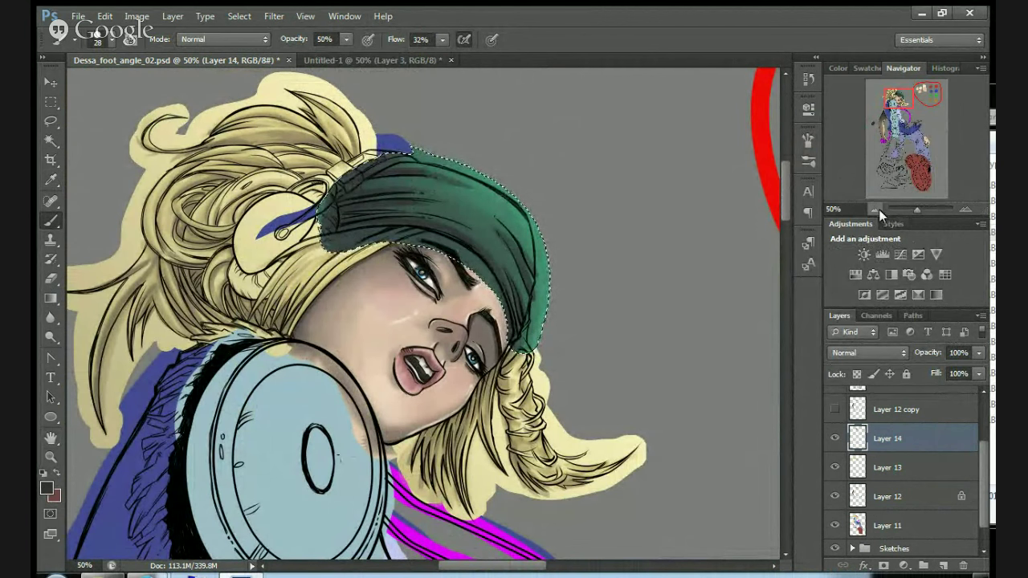
Soften the bandana's folds with greens sampled from its lit areas, using the soft 40 px brush at 50% opacity.
{"action": "left_click", "coordinate": [487, 187], "text": "alt"}
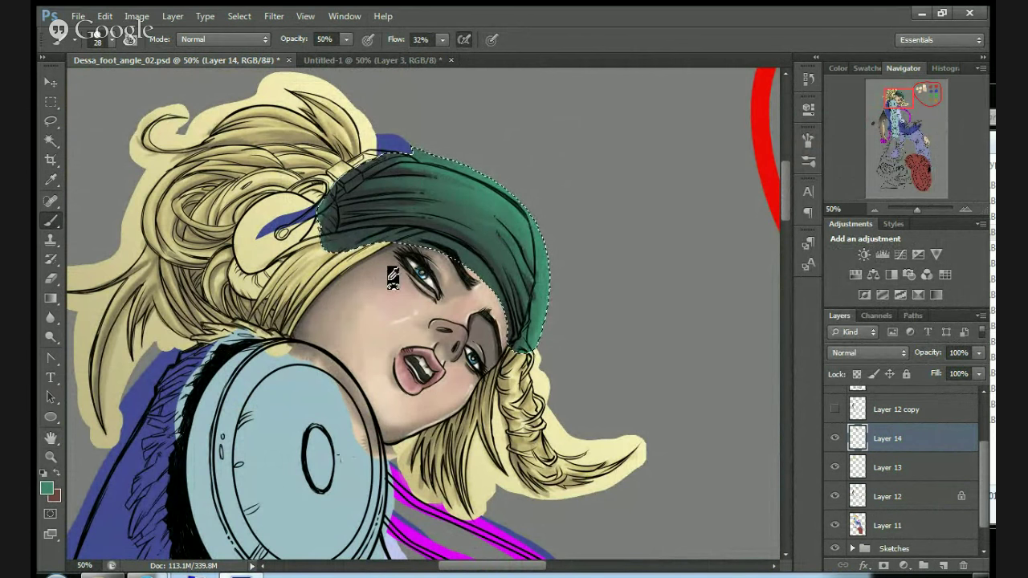
{"action": "right_click", "coordinate": [480, 208]}
{"action": "left_click", "coordinate": [599, 347]}
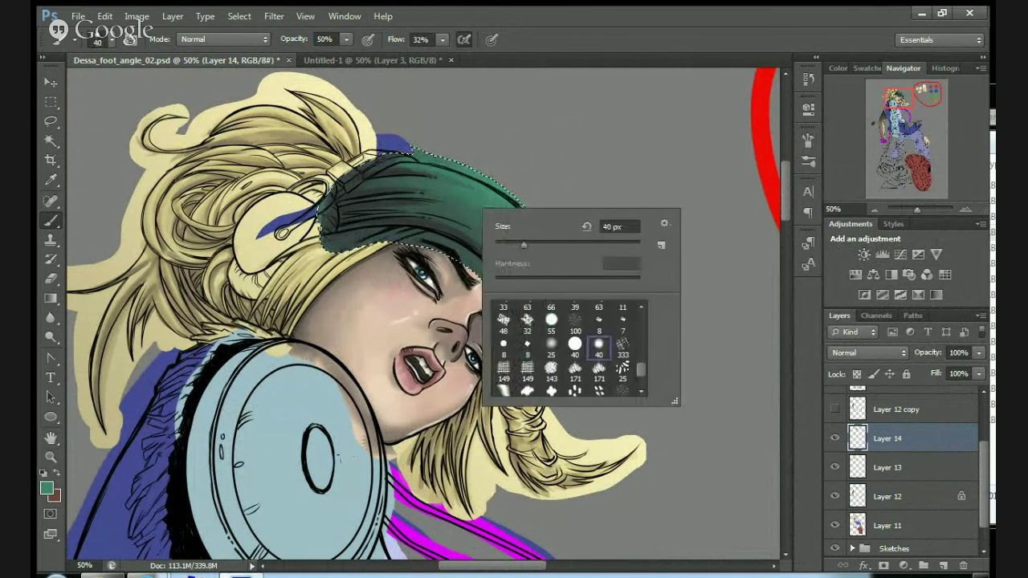
{"action": "left_click", "coordinate": [579, 188]}
{"action": "left_click", "coordinate": [422, 184], "text": "alt"}
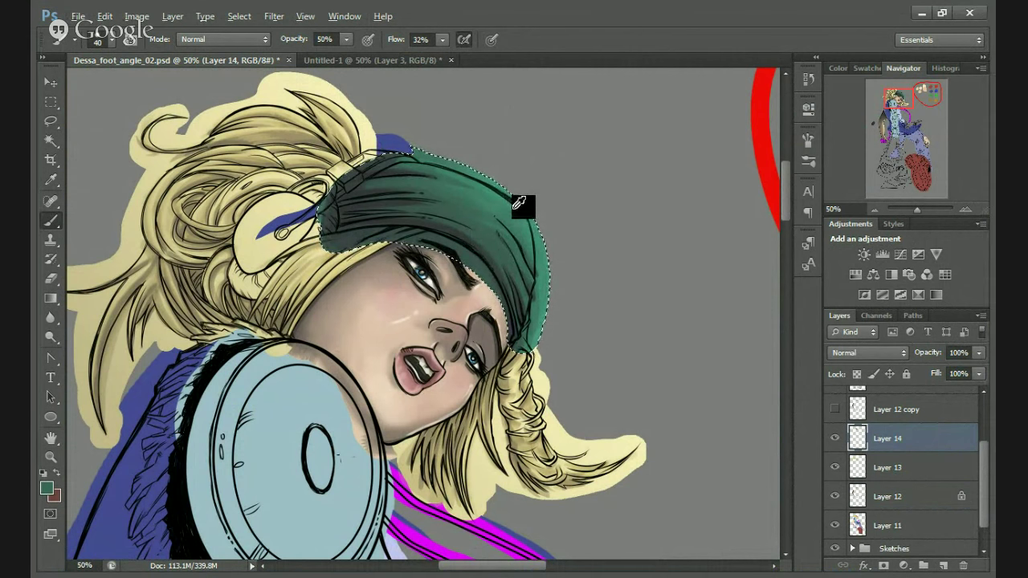
Set the foreground colour to pale mint 9fe3ca and paint highlights along the bandana's upper folds with the 40 px brush.
{"action": "left_click", "coordinate": [46, 488]}
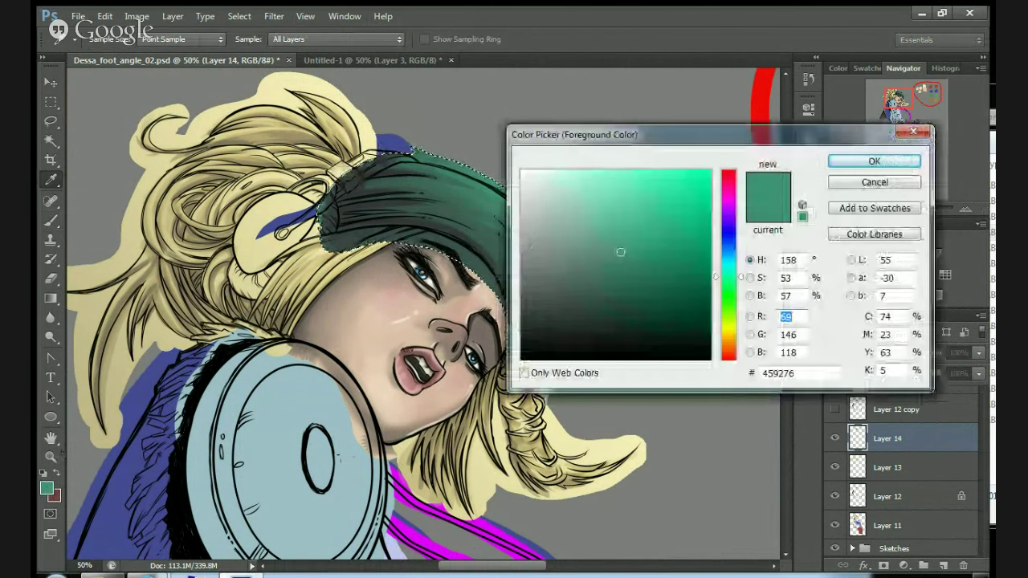
{"action": "left_click", "coordinate": [577, 190]}
{"action": "left_click", "coordinate": [873, 161]}
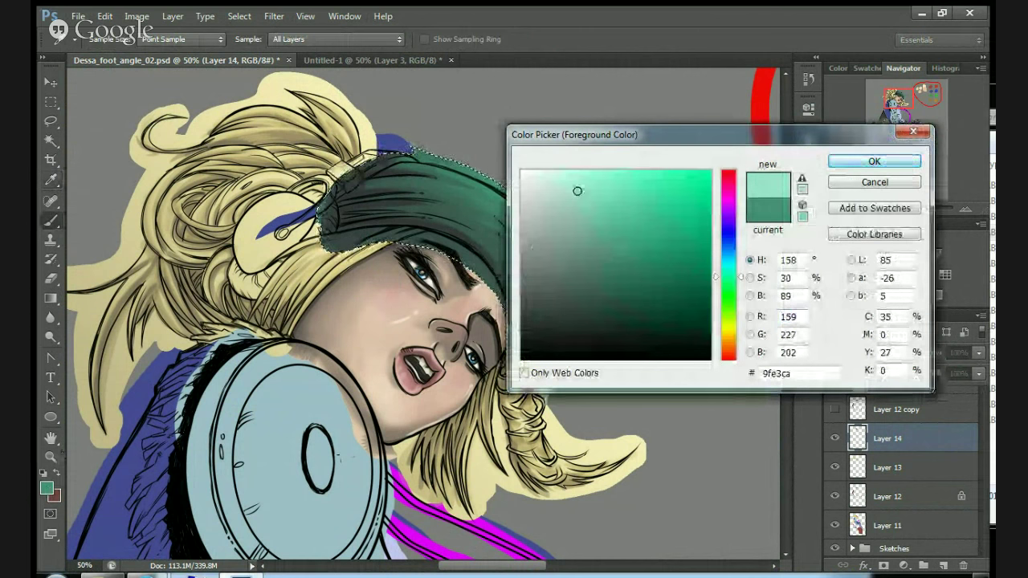
{"action": "left_click", "coordinate": [463, 38]}
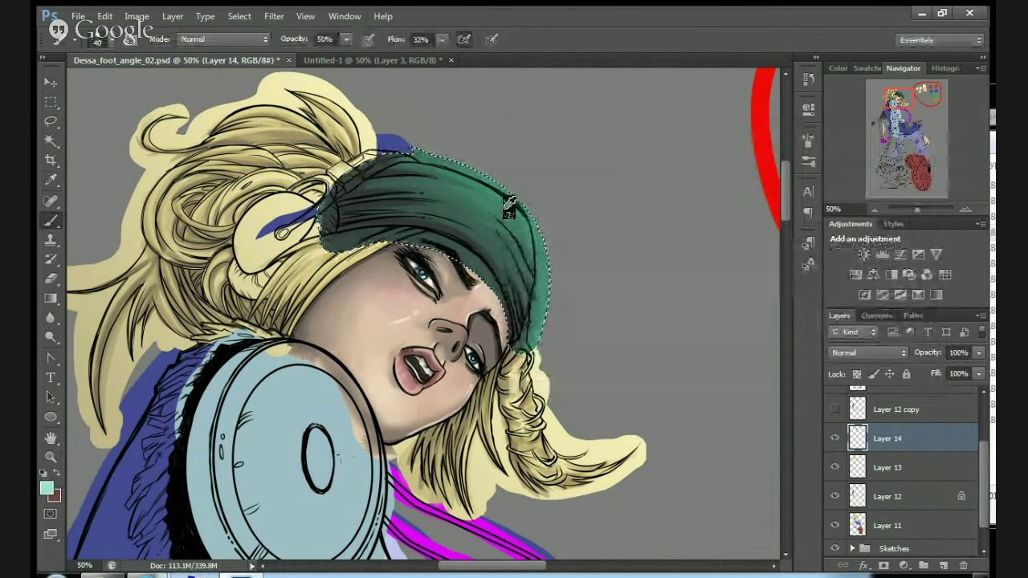
{"action": "left_click_drag", "start_coordinate": [459, 175], "coordinate": [533, 238]}
{"action": "mouse_move", "coordinate": [480, 180]}
{"action": "left_mouse_down"}
{"action": "mouse_move", "coordinate": [530, 223]}
{"action": "mouse_move", "coordinate": [534, 270]}
{"action": "mouse_move", "coordinate": [528, 238]}
{"action": "left_mouse_up"}
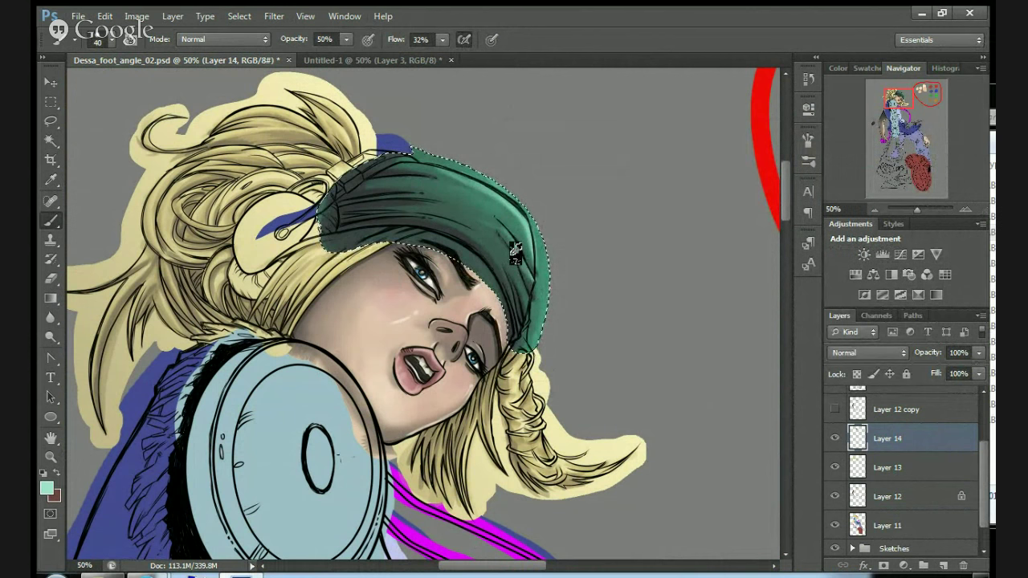
Paint finer mint highlights along the bandana's folds with a 19 px brush at 32% opacity.
{"action": "right_click", "coordinate": [527, 216]}
{"action": "left_click", "coordinate": [551, 252]}
{"action": "left_click", "coordinate": [346, 39]}
{"action": "left_click_drag", "start_coordinate": [348, 55], "coordinate": [333, 55]}
{"action": "left_click", "coordinate": [527, 299]}
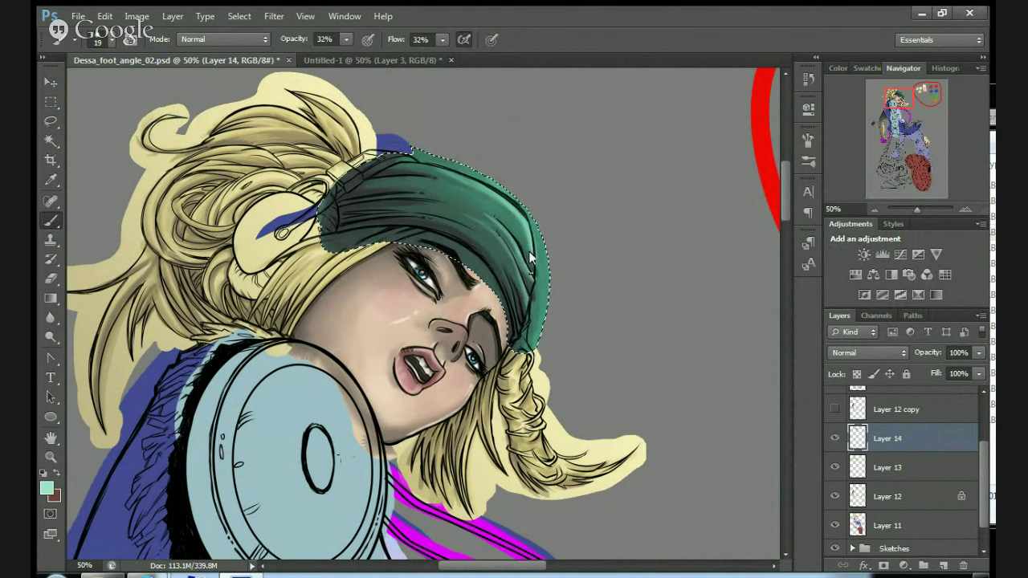
{"action": "mouse_move", "coordinate": [347, 198]}
{"action": "left_mouse_down"}
{"action": "mouse_move", "coordinate": [435, 205]}
{"action": "mouse_move", "coordinate": [390, 196]}
{"action": "left_mouse_up"}
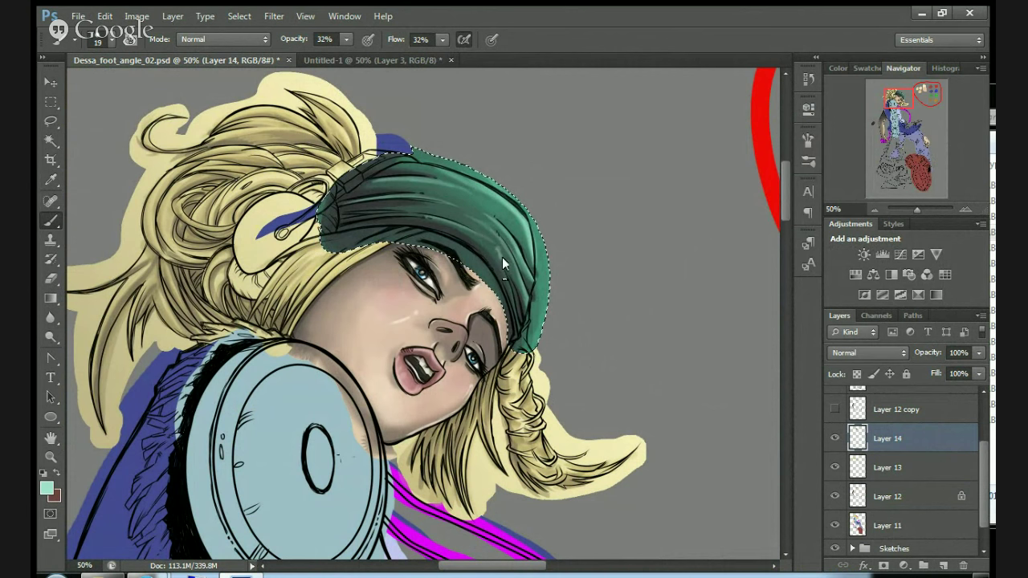
Paint a soft mint highlight sampled from the bandana across its front folds, using a 59 px brush at 32% opacity.
{"action": "right_click", "coordinate": [529, 213]}
{"action": "left_click", "coordinate": [587, 247]}
{"action": "left_click", "coordinate": [515, 214], "text": "alt"}
{"action": "left_click", "coordinate": [519, 213], "text": "alt"}
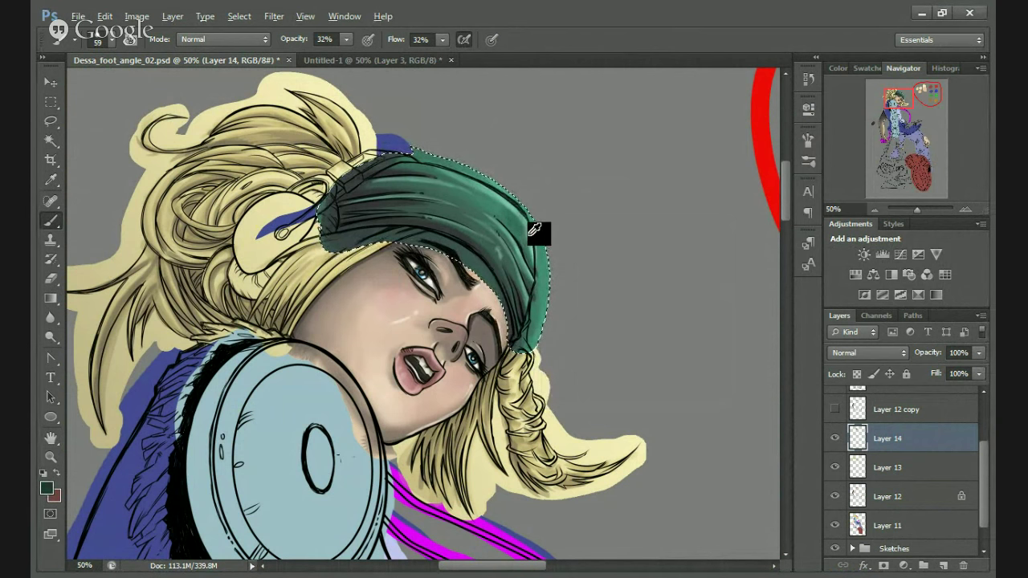
{"action": "key", "text": "ctrl+alt+z"}
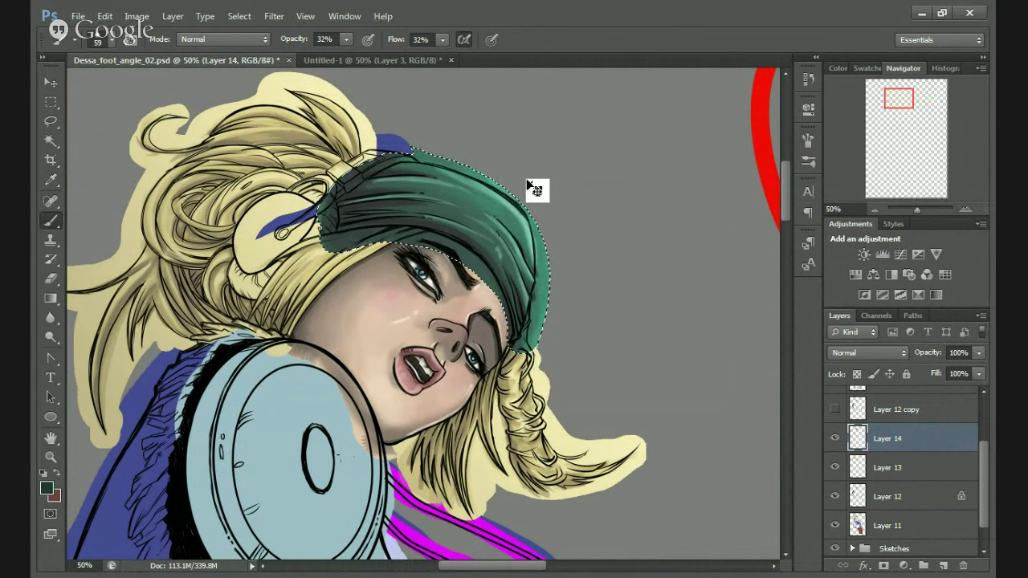
{"action": "left_click", "coordinate": [529, 219], "text": "alt"}
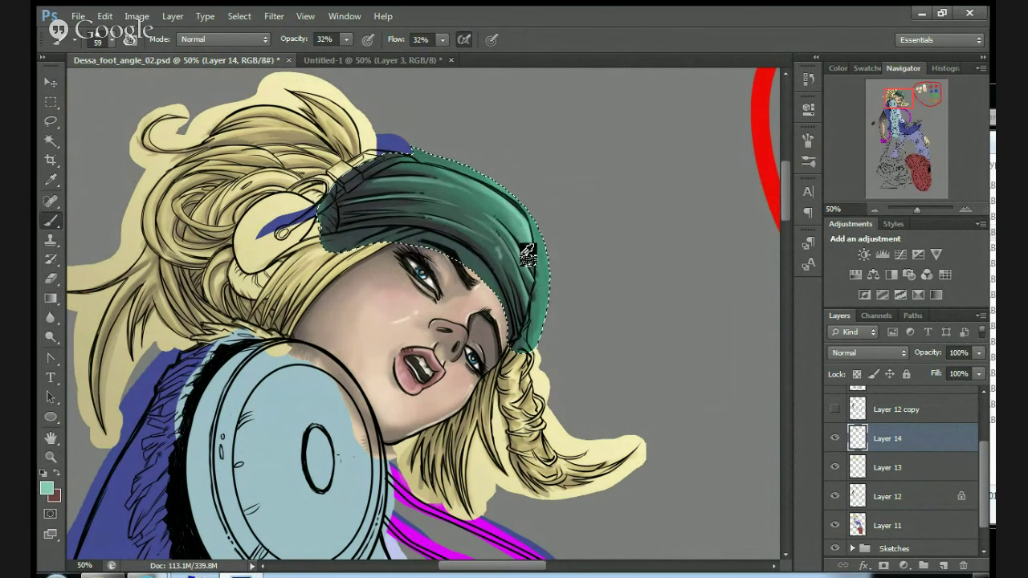
{"action": "mouse_move", "coordinate": [512, 219]}
{"action": "left_mouse_down"}
{"action": "mouse_move", "coordinate": [506, 201]}
{"action": "mouse_move", "coordinate": [445, 169]}
{"action": "mouse_move", "coordinate": [526, 233]}
{"action": "mouse_move", "coordinate": [471, 196]}
{"action": "mouse_move", "coordinate": [461, 207]}
{"action": "mouse_move", "coordinate": [484, 201]}
{"action": "mouse_move", "coordinate": [447, 184]}
{"action": "mouse_move", "coordinate": [477, 206]}
{"action": "mouse_move", "coordinate": [451, 217]}
{"action": "left_mouse_up"}
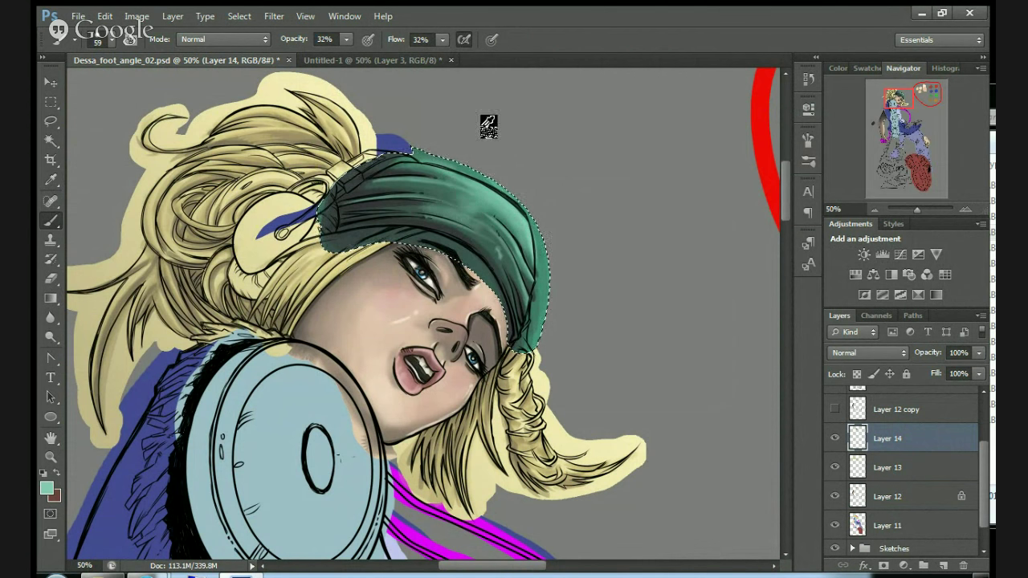
Blend the bandana's middle and front folds with mid and dark greens sampled from the surrounding cloth.
{"action": "left_click", "coordinate": [447, 193], "text": "alt"}
{"action": "left_click_drag", "start_coordinate": [459, 193], "coordinate": [461, 200]}
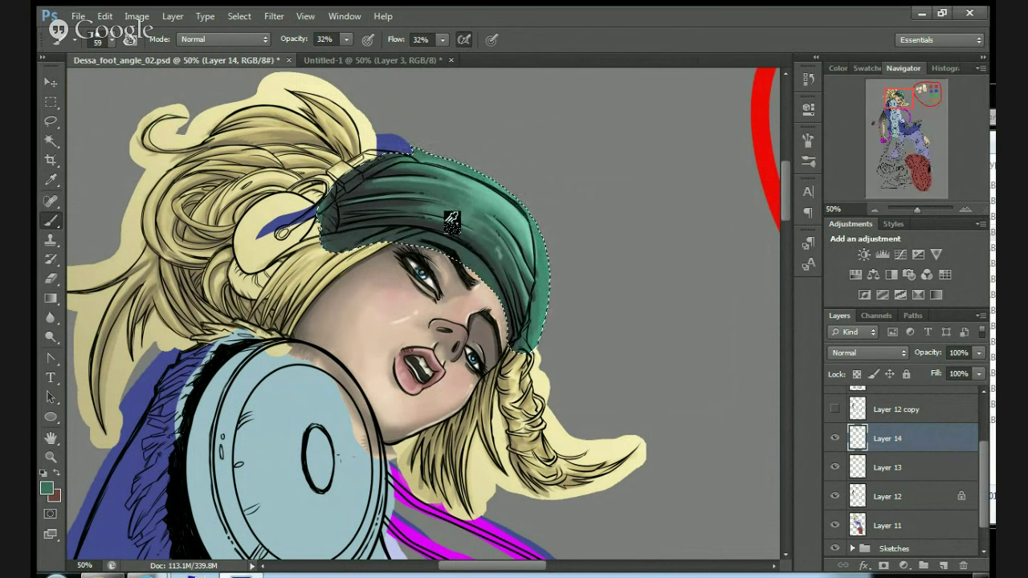
{"action": "left_click", "coordinate": [419, 211], "text": "alt"}
{"action": "left_click_drag", "start_coordinate": [419, 209], "coordinate": [409, 212]}
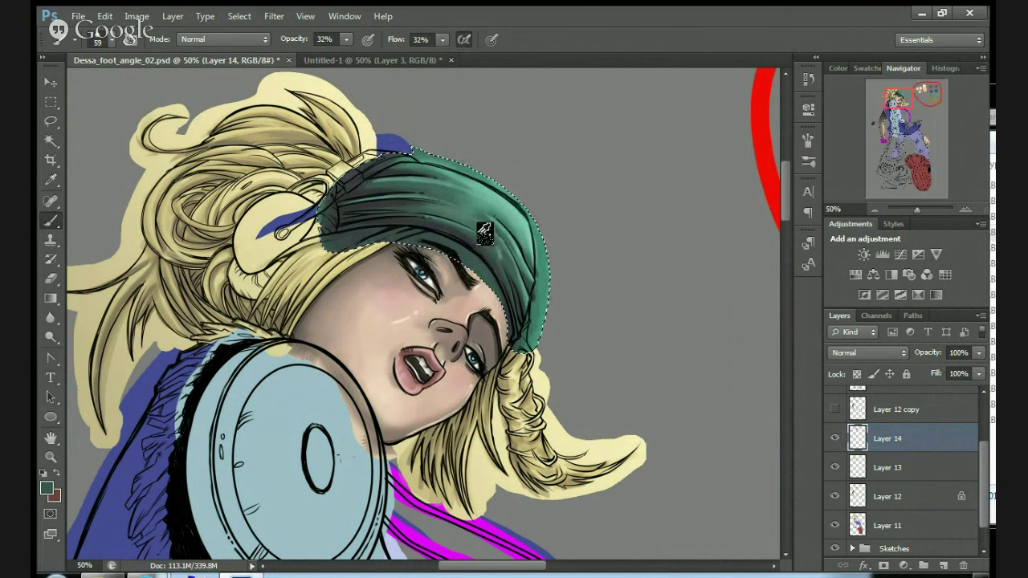
{"action": "left_click_drag", "start_coordinate": [489, 211], "coordinate": [474, 215]}
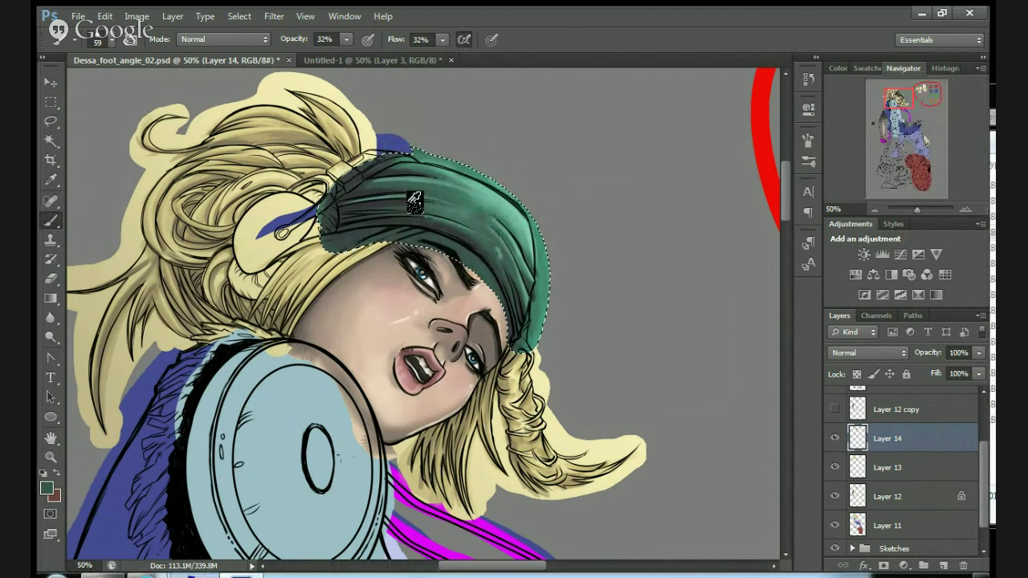
{"action": "left_click", "coordinate": [518, 224], "text": "alt"}
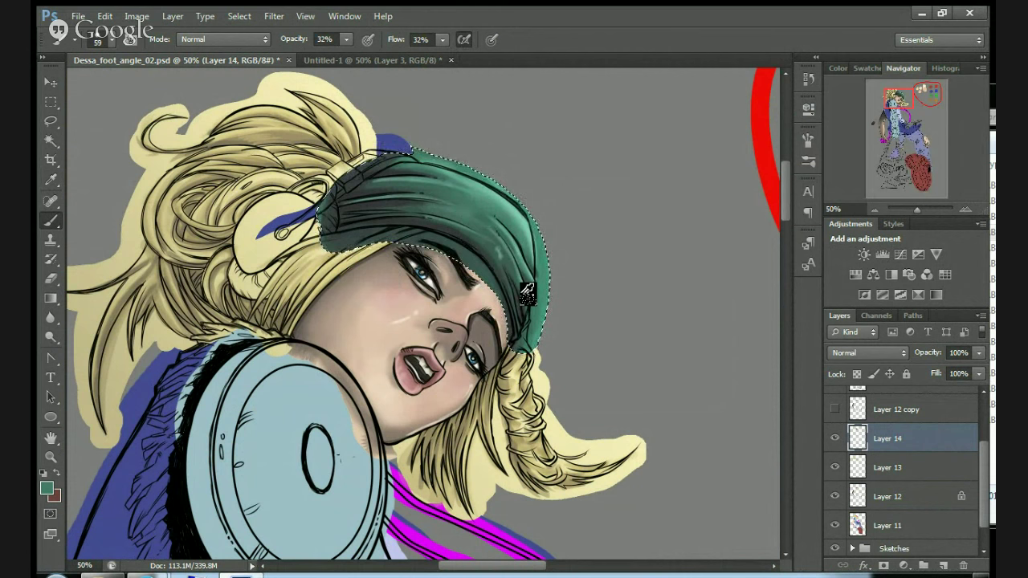
Mute the bandana's green on Layer 14 with Hue/Saturation, using saturation -37 and lightness +11.
{"action": "left_click", "coordinate": [137, 16]}
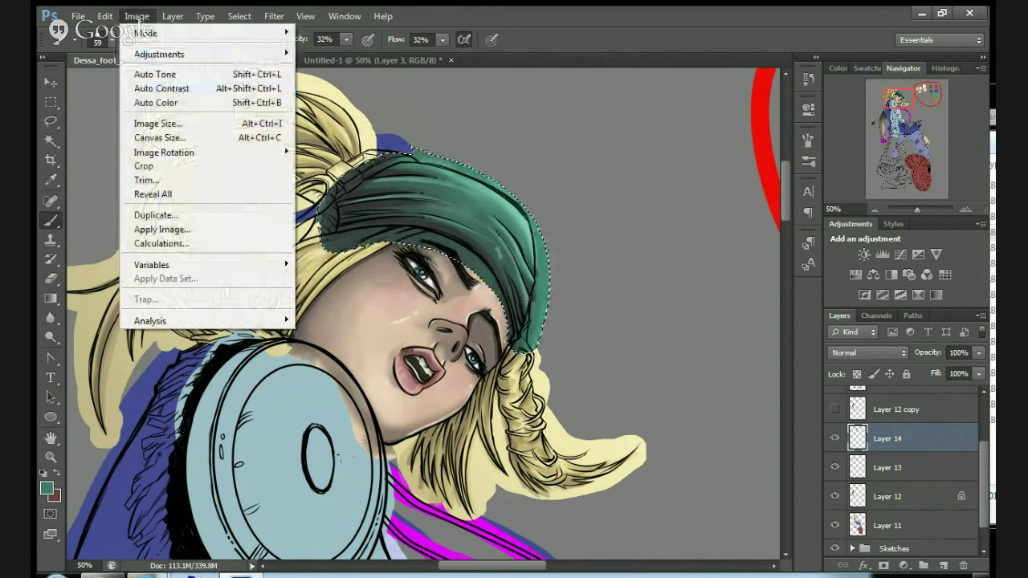
{"action": "mouse_move", "coordinate": [161, 53]}
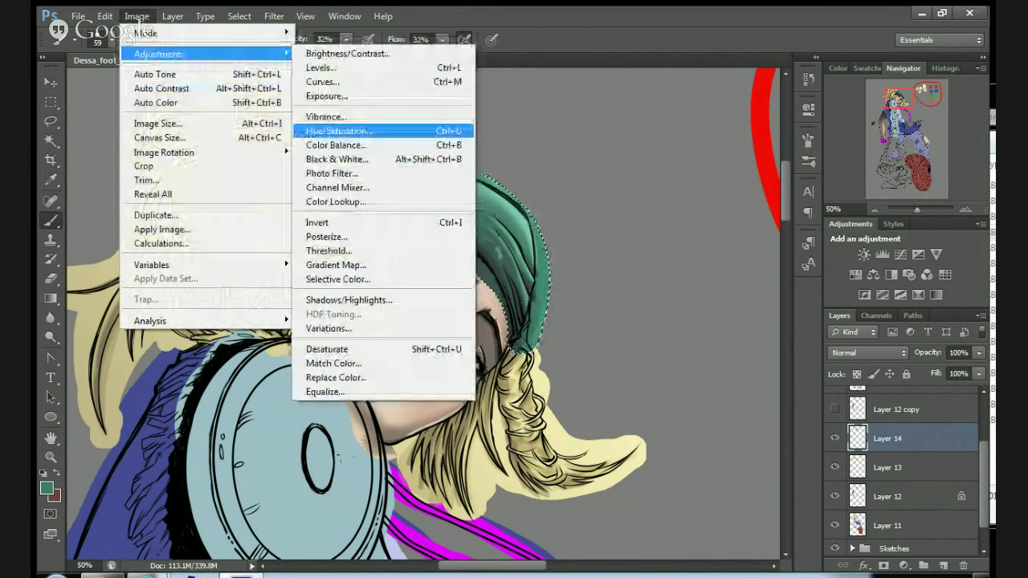
{"action": "left_click", "coordinate": [333, 129]}
{"action": "left_click_drag", "start_coordinate": [746, 246], "coordinate": [727, 246]}
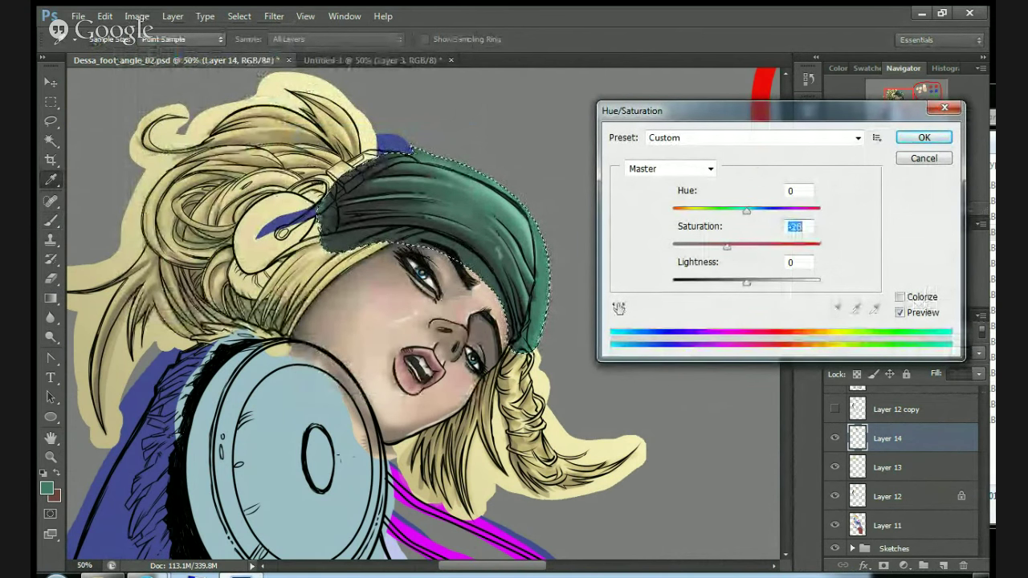
{"action": "key", "text": "Tab"}
{"action": "key", "text": "shift+Up"}
{"action": "key", "text": "shift+Up"}
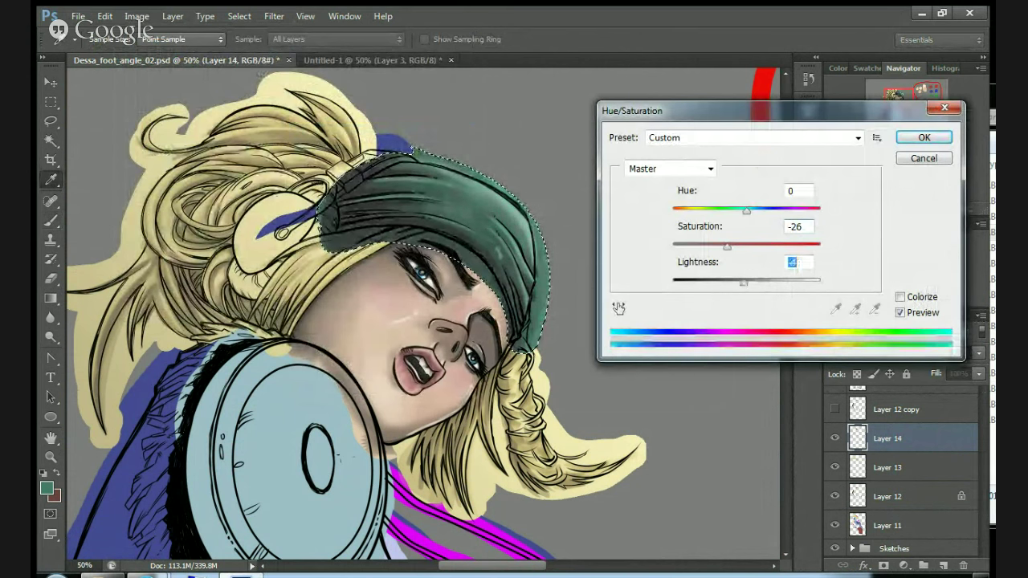
{"action": "key", "text": "shift+Up"}
{"action": "key", "text": "shift+Up"}
{"action": "left_click_drag", "start_coordinate": [776, 281], "coordinate": [751, 281]}
{"action": "key", "text": "Down"}
{"action": "key", "text": "Down"}
{"action": "key", "text": "Down"}
{"action": "key", "text": "Down"}
{"action": "key", "text": "Down"}
{"action": "key", "text": "Down"}
{"action": "key", "text": "Down"}
{"action": "key", "text": "Down"}
{"action": "key", "text": "Down"}
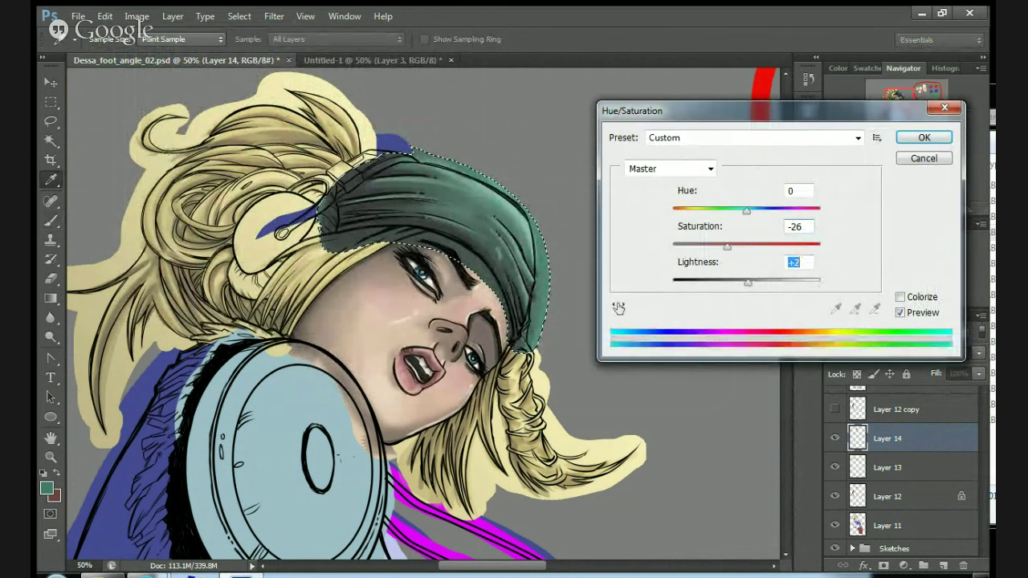
{"action": "key", "text": "Up"}
{"action": "key", "text": "Up"}
{"action": "key", "text": "Up"}
{"action": "key", "text": "Up"}
{"action": "key", "text": "shift+Tab"}
{"action": "key", "text": "shift+Down"}
{"action": "key", "text": "Down"}
{"action": "key", "text": "Tab"}
{"action": "key", "text": "Up"}
{"action": "key", "text": "Up"}
{"action": "key", "text": "Up"}
{"action": "key", "text": "Up"}
{"action": "key", "text": "Up"}
{"action": "key", "text": "Up"}
{"action": "key", "text": "Up"}
{"action": "key", "text": "Up"}
{"action": "key", "text": "Up"}
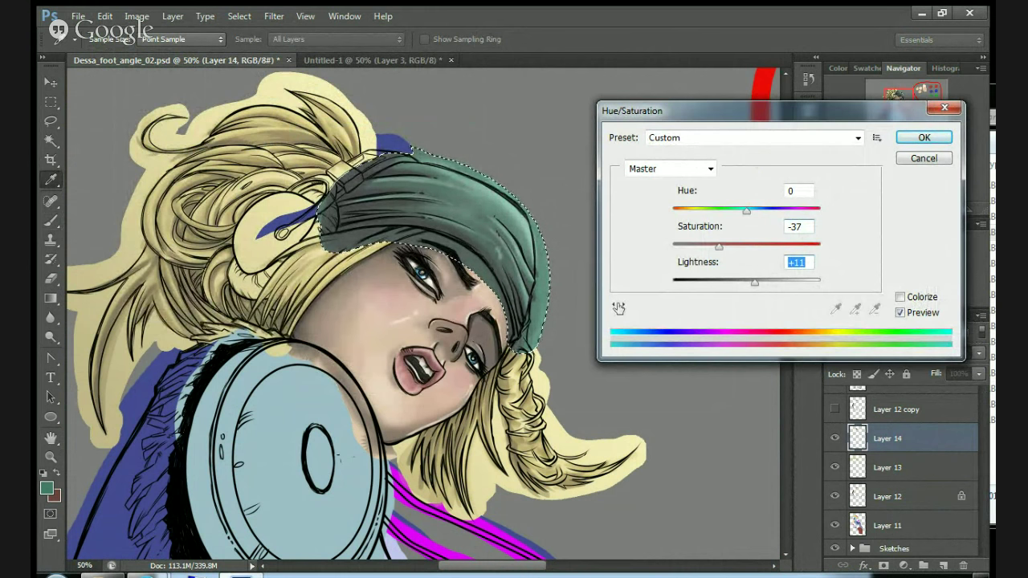
{"action": "left_click", "coordinate": [924, 138]}
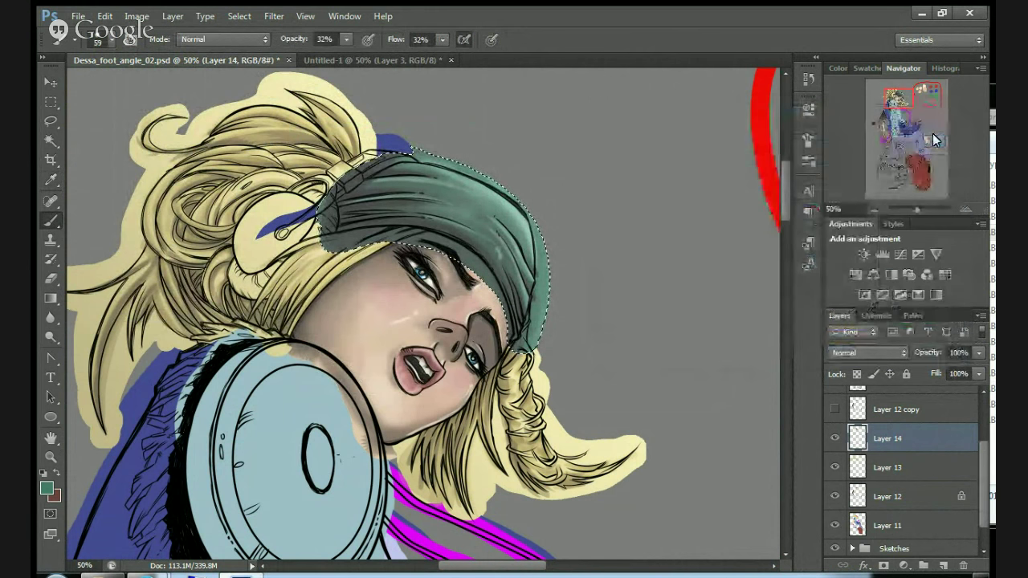
Deselect the bandana and erase the green spilling over the hair, forehead and outer edge with a 19 px eraser at 100% opacity.
{"action": "left_click", "coordinate": [51, 102]}
{"action": "left_click", "coordinate": [105, 163]}
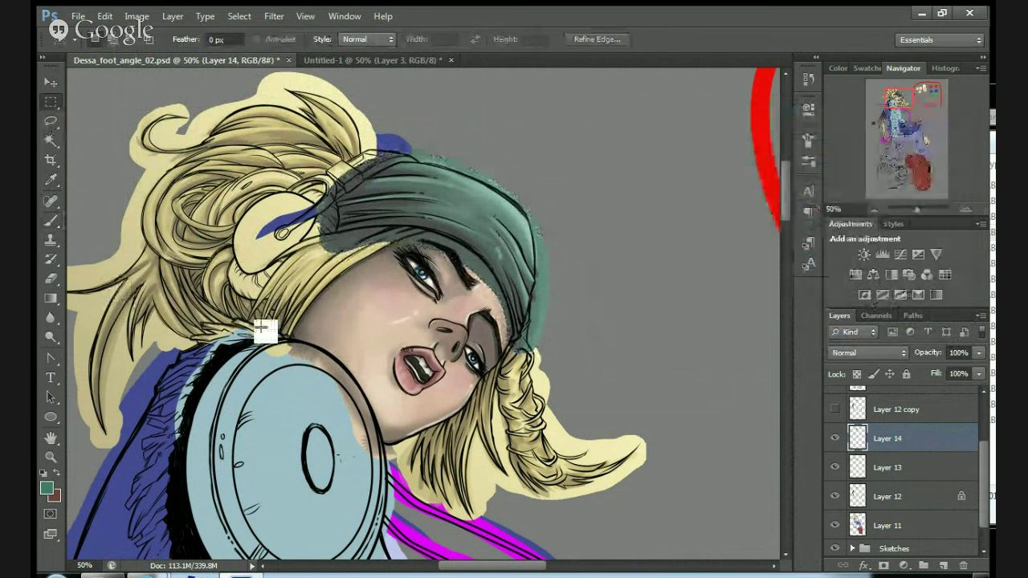
{"action": "left_click", "coordinate": [51, 277]}
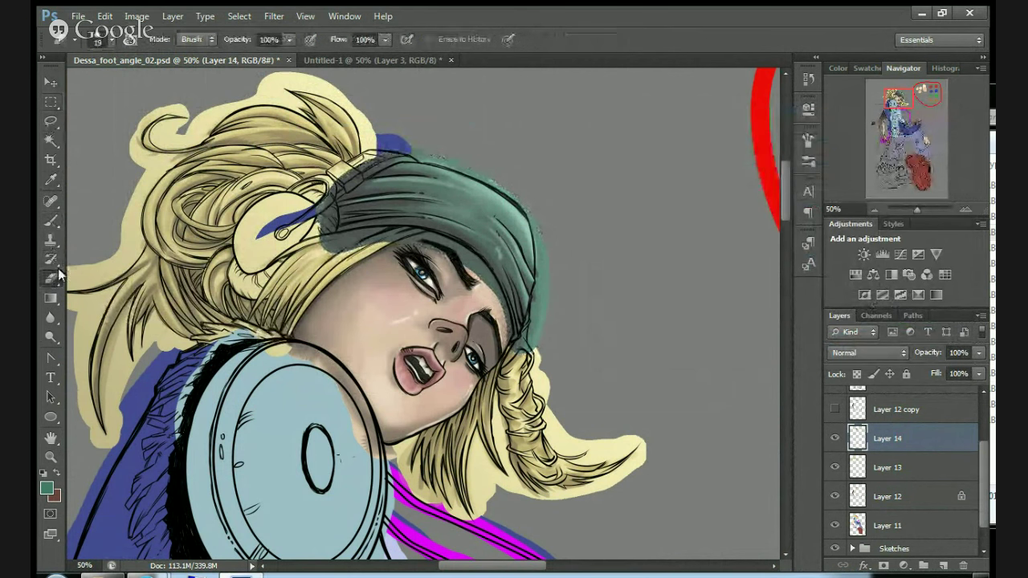
{"action": "mouse_move", "coordinate": [334, 247]}
{"action": "left_mouse_down"}
{"action": "mouse_move", "coordinate": [371, 241]}
{"action": "mouse_move", "coordinate": [313, 238]}
{"action": "mouse_move", "coordinate": [357, 229]}
{"action": "left_mouse_up"}
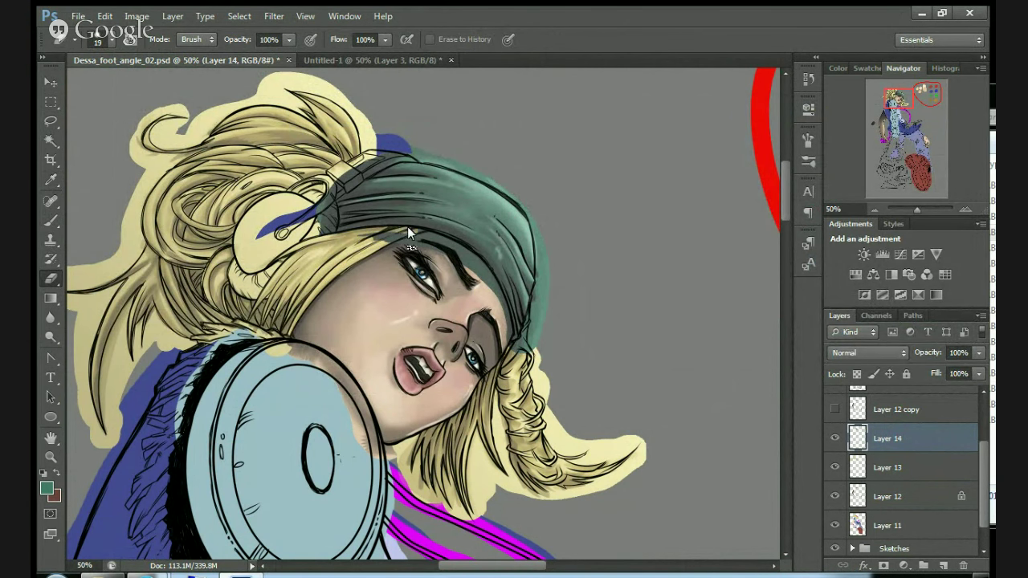
{"action": "left_click_drag", "start_coordinate": [425, 245], "coordinate": [353, 232]}
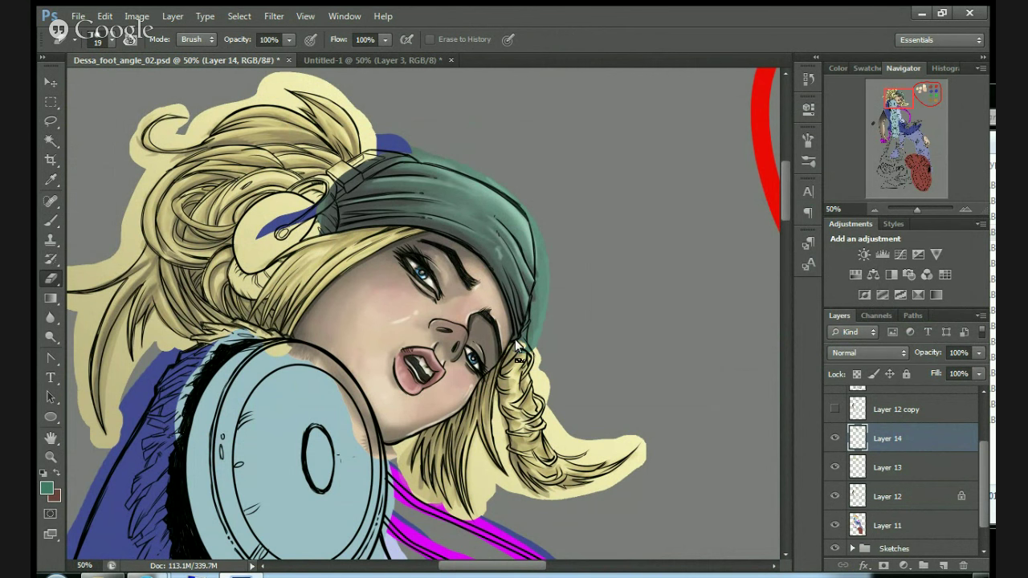
{"action": "mouse_move", "coordinate": [530, 306]}
{"action": "left_mouse_down"}
{"action": "mouse_move", "coordinate": [527, 353]}
{"action": "mouse_move", "coordinate": [546, 282]}
{"action": "left_mouse_up"}
{"action": "left_click_drag", "start_coordinate": [531, 230], "coordinate": [536, 325]}
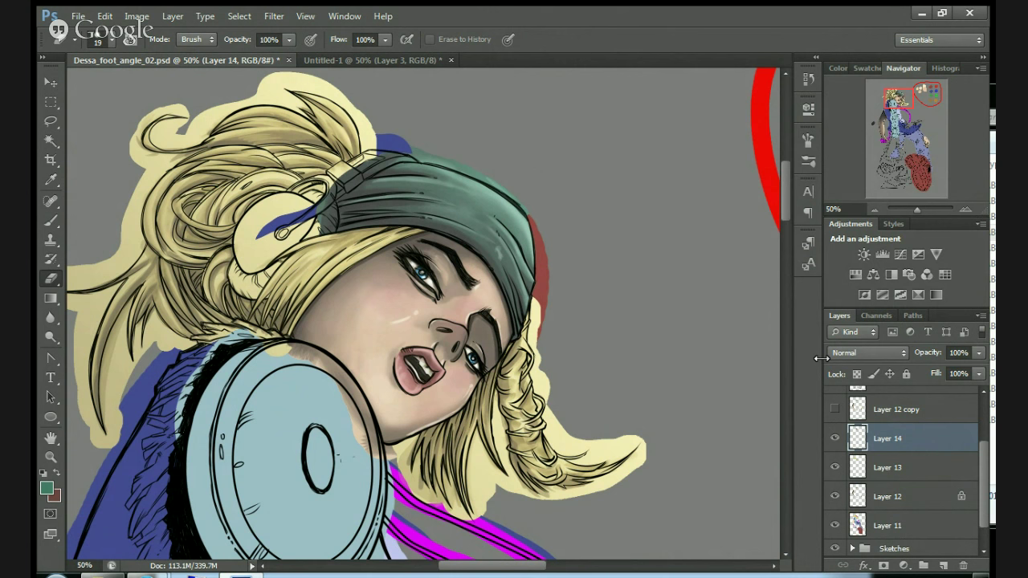
Make Layer 11 with the flat colours active and hide Layers 12 and 13, leaving Layer 14 shown.
{"action": "left_click", "coordinate": [906, 523]}
{"action": "left_click_drag", "start_coordinate": [835, 496], "coordinate": [838, 472]}
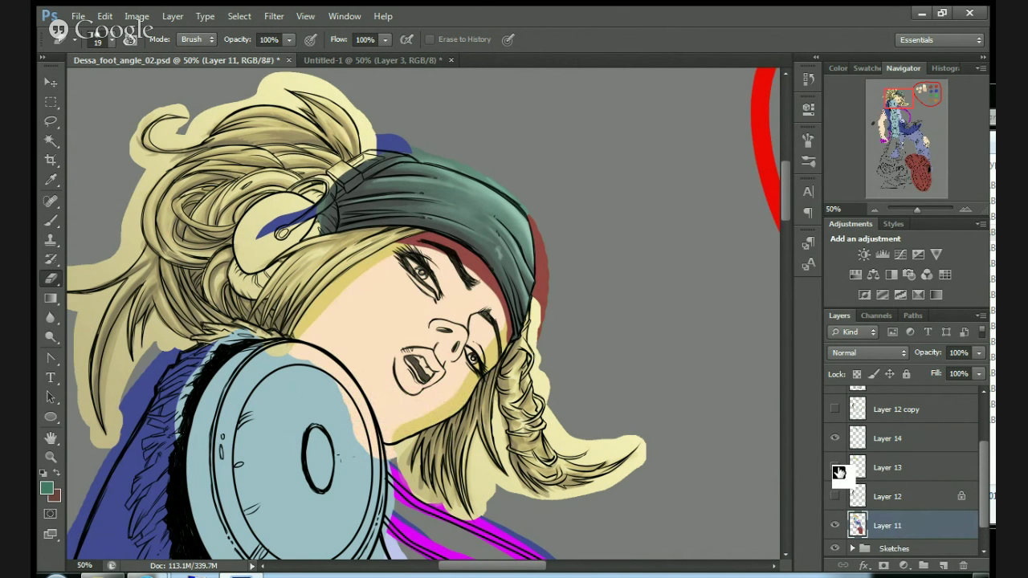
{"action": "left_click", "coordinate": [836, 437]}
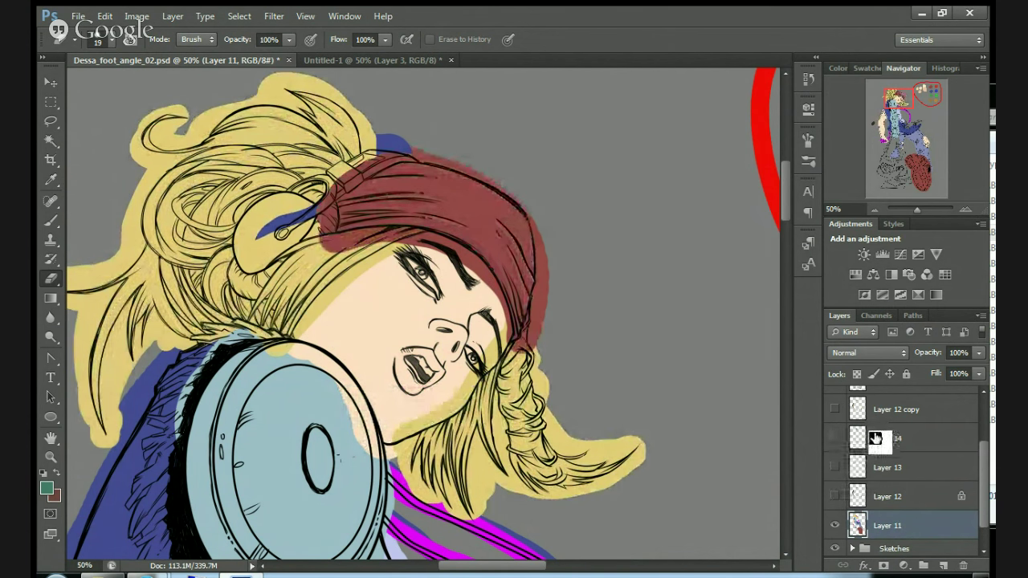
{"action": "mouse_move", "coordinate": [750, 443]}
{"action": "left_mouse_down"}
{"action": "mouse_move", "coordinate": [688, 443]}
{"action": "mouse_move", "coordinate": [129, 537]}
{"action": "mouse_move", "coordinate": [110, 523]}
{"action": "mouse_move", "coordinate": [843, 499]}
{"action": "mouse_move", "coordinate": [904, 470]}
{"action": "mouse_move", "coordinate": [911, 428]}
{"action": "mouse_move", "coordinate": [887, 429]}
{"action": "left_mouse_up"}
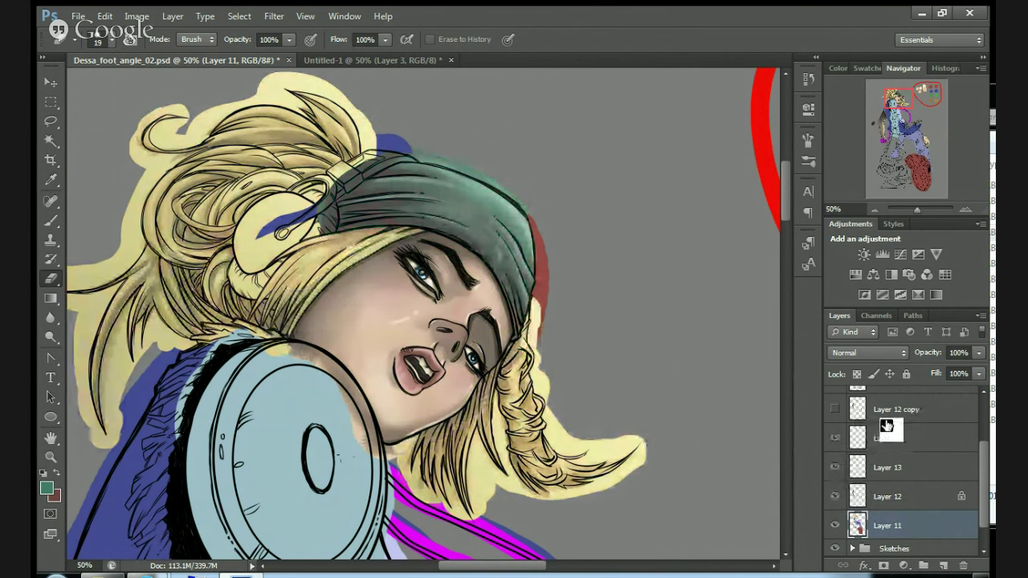
{"action": "left_click_drag", "start_coordinate": [888, 430], "coordinate": [842, 502]}
{"action": "left_click", "coordinate": [836, 497]}
{"action": "left_click", "coordinate": [836, 467]}
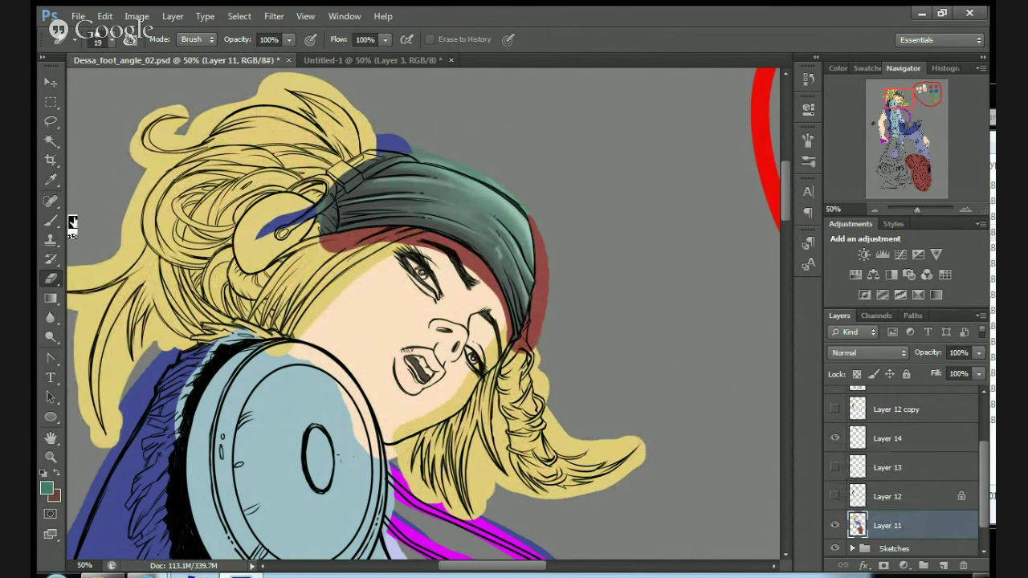
Sample the blue of the band beside the bandana and change the foreground colour to purple 8a4696.
{"action": "left_click", "coordinate": [50, 220]}
{"action": "key", "text": "i"}
{"action": "left_click", "coordinate": [289, 225]}
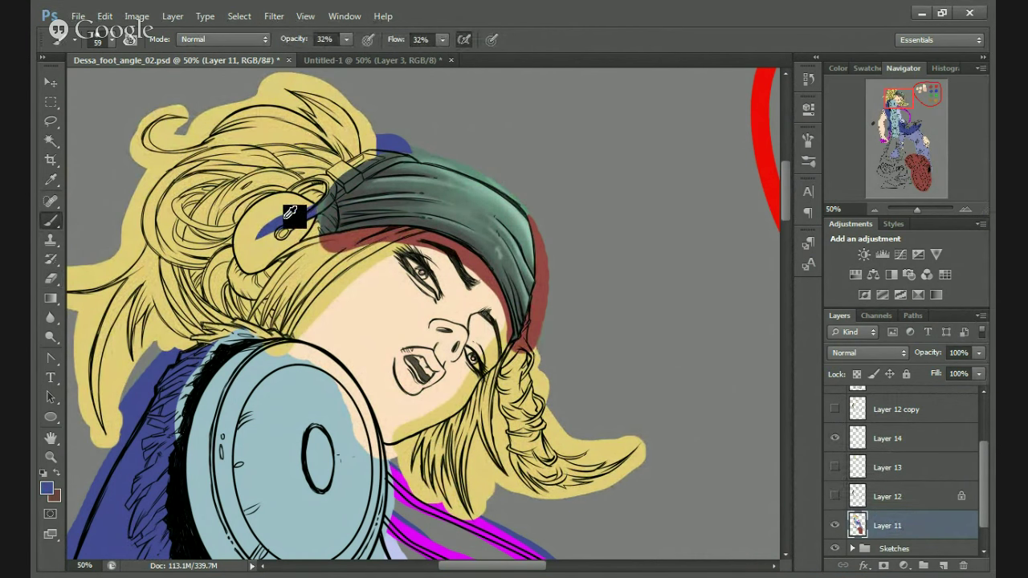
{"action": "left_click", "coordinate": [46, 488]}
{"action": "left_click", "coordinate": [728, 207]}
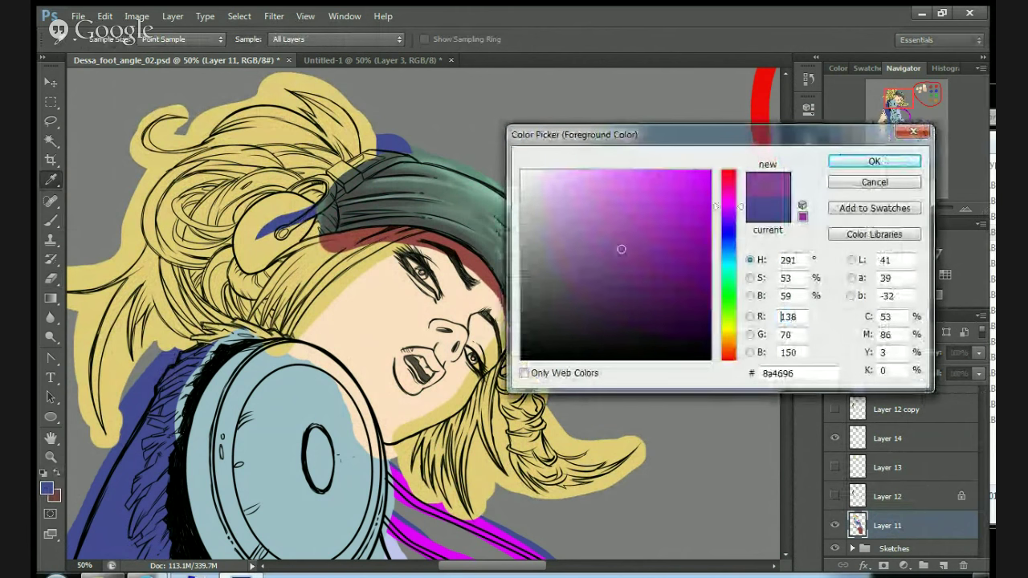
{"action": "key", "text": "Return"}
{"action": "key", "text": "b"}
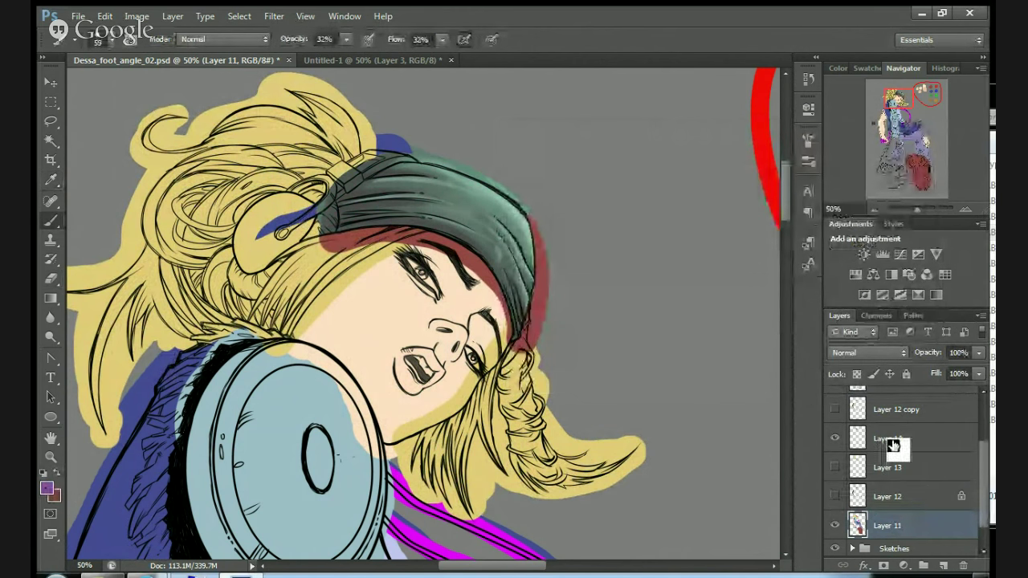
Paint the round ear piece and its band flat purple on Layer 11 with the hard round brush at 89 px and 100% opacity.
{"action": "left_click", "coordinate": [346, 39]}
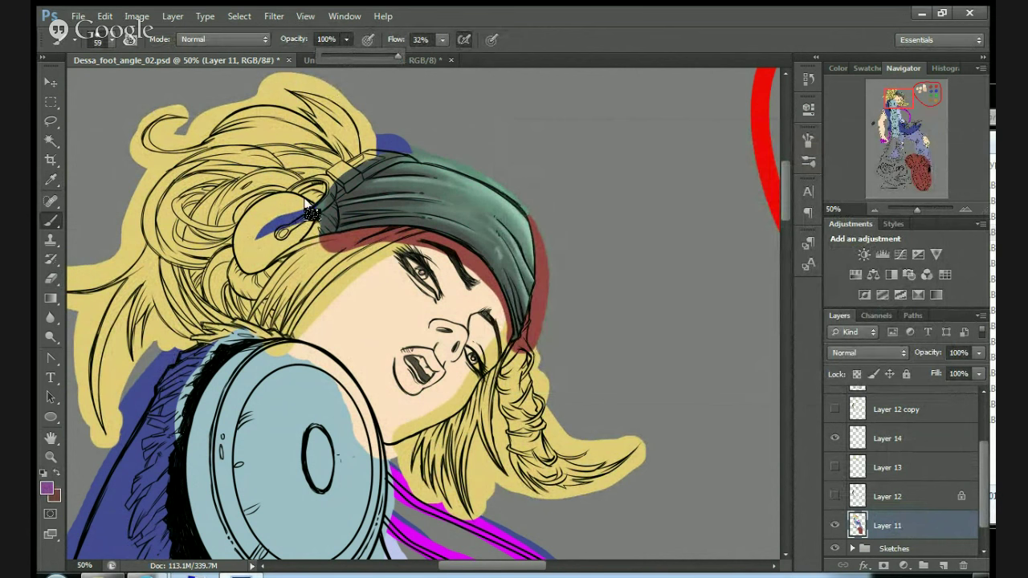
{"action": "mouse_move", "coordinate": [296, 215]}
{"action": "left_mouse_down"}
{"action": "mouse_move", "coordinate": [277, 241]}
{"action": "mouse_move", "coordinate": [293, 231]}
{"action": "mouse_move", "coordinate": [273, 239]}
{"action": "left_mouse_up"}
{"action": "right_click", "coordinate": [283, 241]}
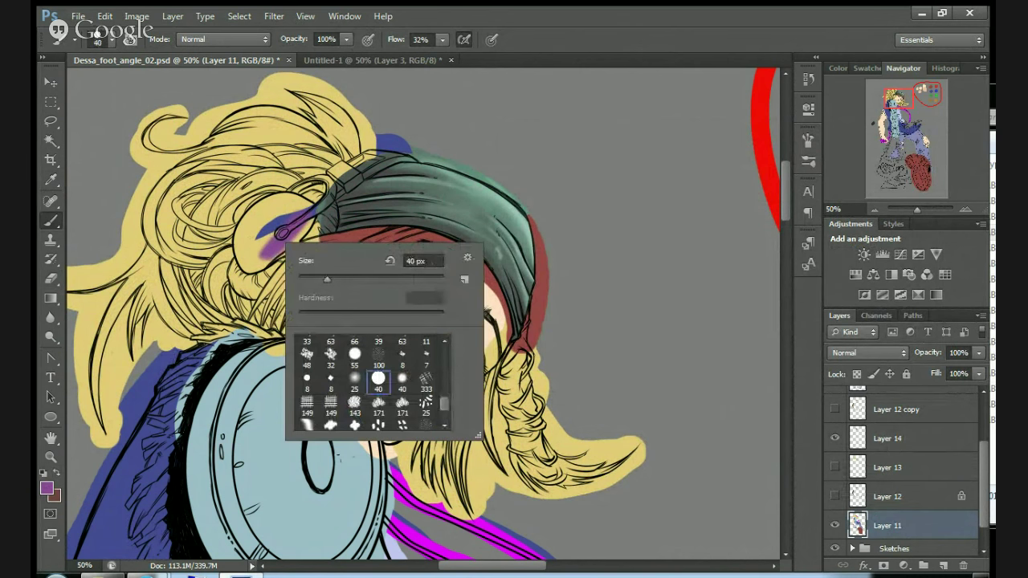
{"action": "left_click_drag", "start_coordinate": [357, 279], "coordinate": [363, 279]}
{"action": "mouse_move", "coordinate": [317, 190]}
{"action": "left_mouse_down"}
{"action": "mouse_move", "coordinate": [400, 154]}
{"action": "mouse_move", "coordinate": [361, 154]}
{"action": "mouse_move", "coordinate": [314, 194]}
{"action": "mouse_move", "coordinate": [382, 157]}
{"action": "mouse_move", "coordinate": [246, 216]}
{"action": "mouse_move", "coordinate": [235, 239]}
{"action": "mouse_move", "coordinate": [249, 253]}
{"action": "mouse_move", "coordinate": [282, 212]}
{"action": "mouse_move", "coordinate": [257, 233]}
{"action": "mouse_move", "coordinate": [263, 252]}
{"action": "mouse_move", "coordinate": [253, 240]}
{"action": "mouse_move", "coordinate": [231, 277]}
{"action": "mouse_move", "coordinate": [244, 249]}
{"action": "mouse_move", "coordinate": [243, 266]}
{"action": "mouse_move", "coordinate": [295, 239]}
{"action": "mouse_move", "coordinate": [254, 279]}
{"action": "mouse_move", "coordinate": [307, 217]}
{"action": "left_mouse_up"}
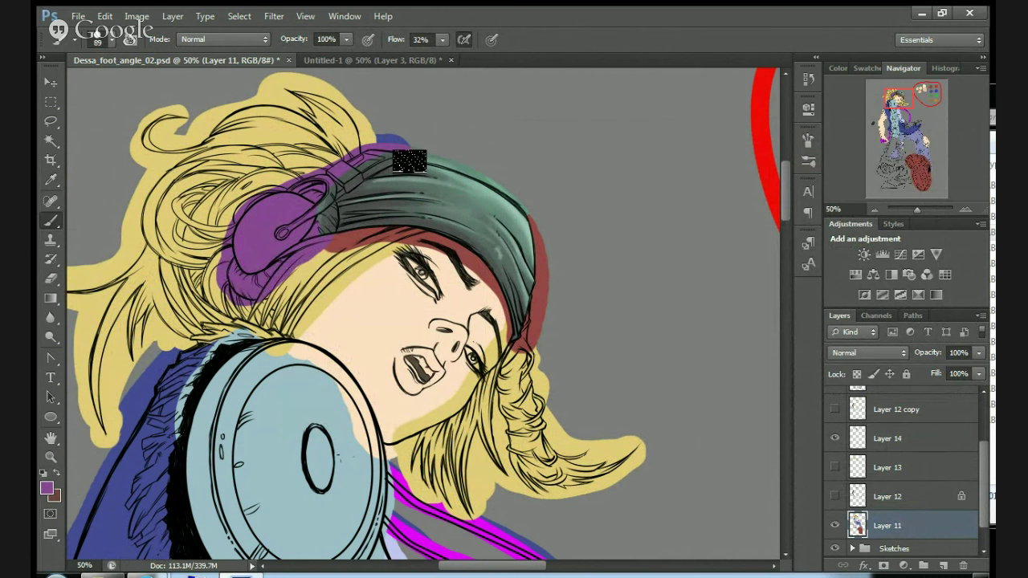
Hide Layer 14 and select the purple ear piece and band on Layer 11 with the Magic Wand at tolerance 32.
{"action": "left_click", "coordinate": [836, 468]}
{"action": "left_click_drag", "start_coordinate": [836, 467], "coordinate": [837, 439]}
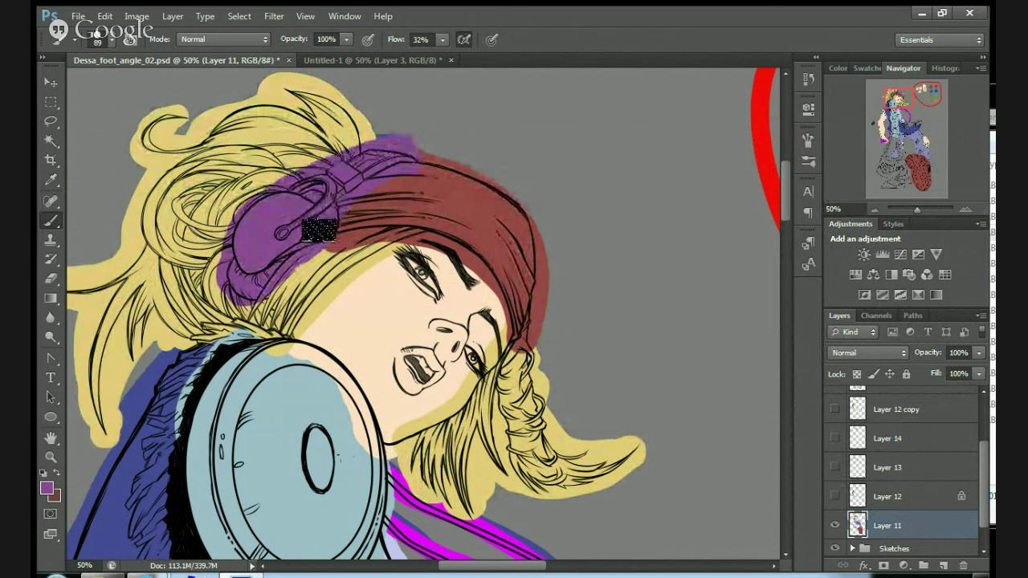
{"action": "left_click", "coordinate": [50, 139]}
{"action": "left_click", "coordinate": [269, 216]}
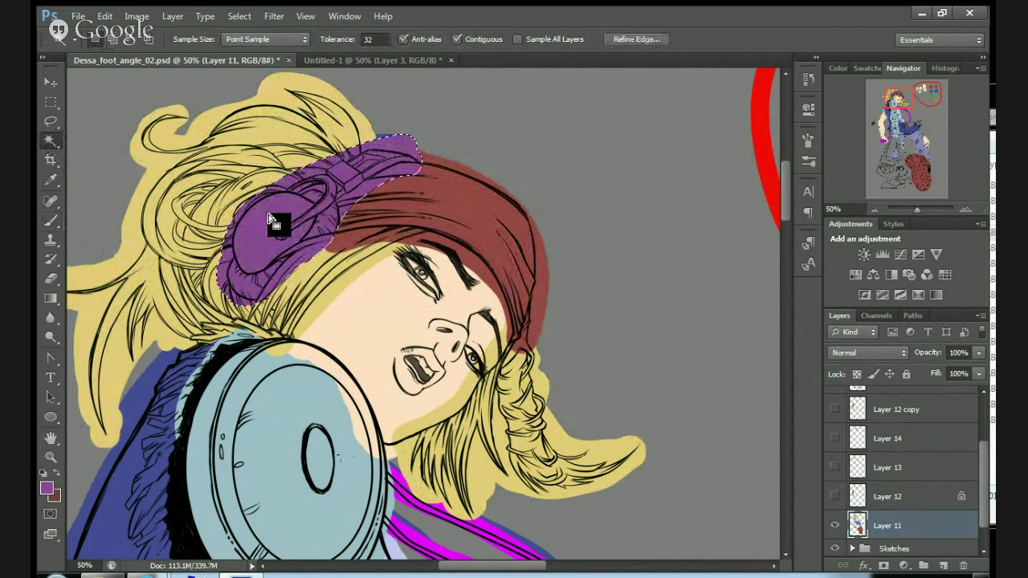
Show Layers 12, 13 and 14 again and add a new layer directly above Layer 14.
{"action": "left_click_drag", "start_coordinate": [834, 495], "coordinate": [834, 438]}
{"action": "left_click", "coordinate": [891, 439]}
{"action": "left_click", "coordinate": [943, 565]}
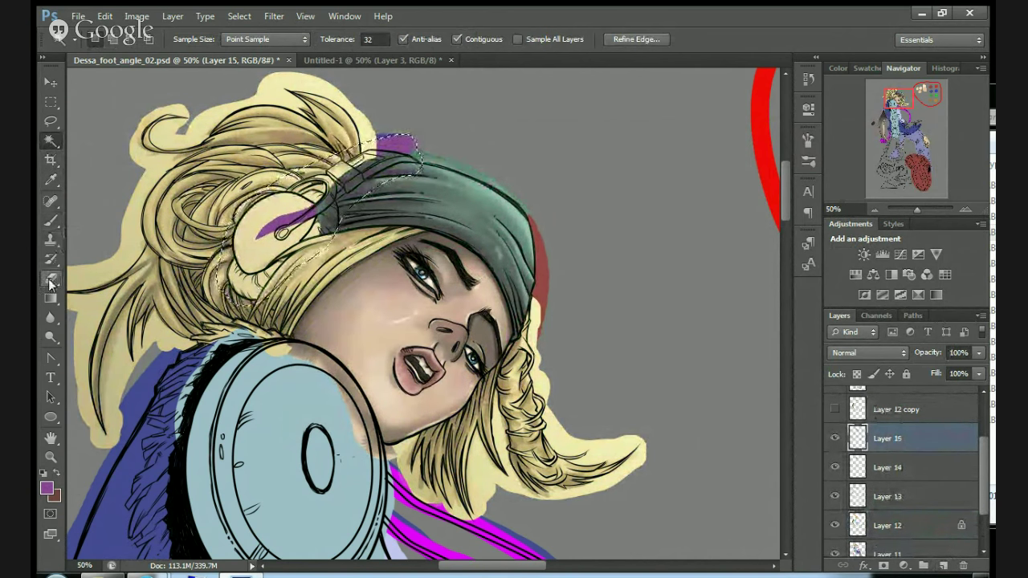
Fill the selected ear piece and band on Layer 15 with a purple to darker muted purple gradient and deselect.
{"action": "key", "text": "i"}
{"action": "left_click", "coordinate": [56, 495]}
{"action": "left_click", "coordinate": [50, 490]}
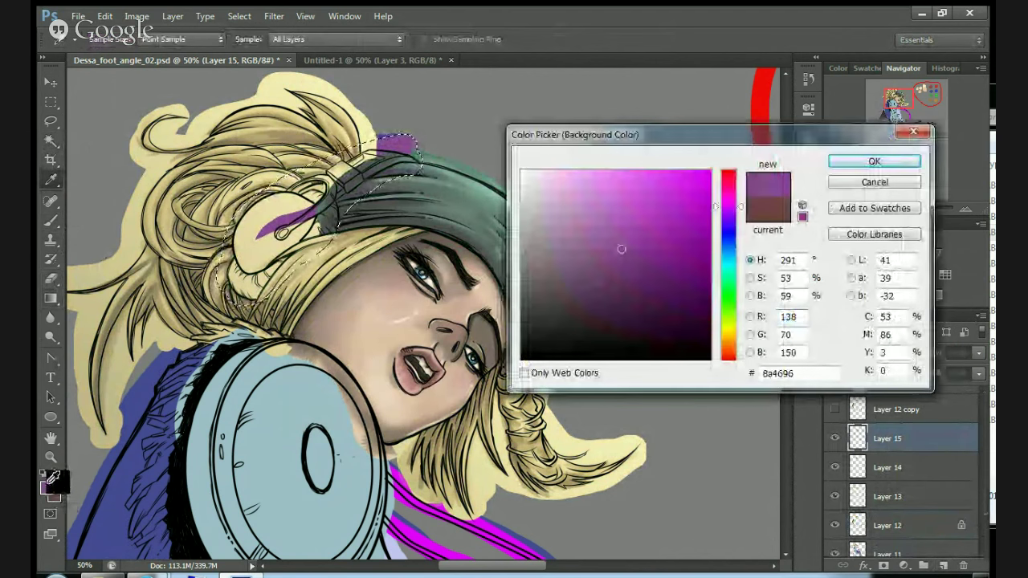
{"action": "left_click", "coordinate": [576, 289]}
{"action": "left_click", "coordinate": [874, 161]}
{"action": "key", "text": "g"}
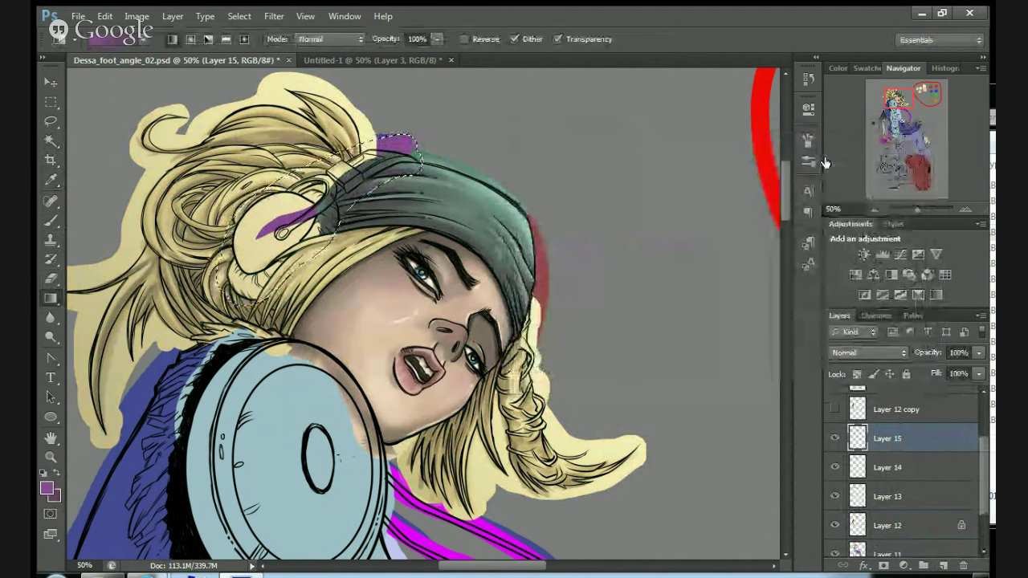
{"action": "left_click_drag", "start_coordinate": [246, 217], "coordinate": [165, 246]}
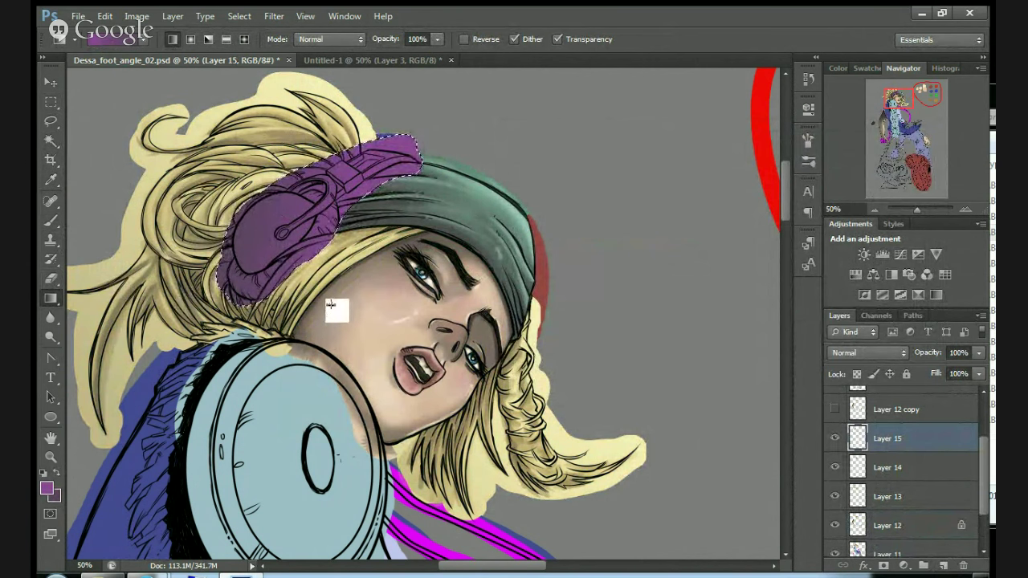
{"action": "left_click", "coordinate": [53, 103]}
{"action": "left_click", "coordinate": [138, 212]}
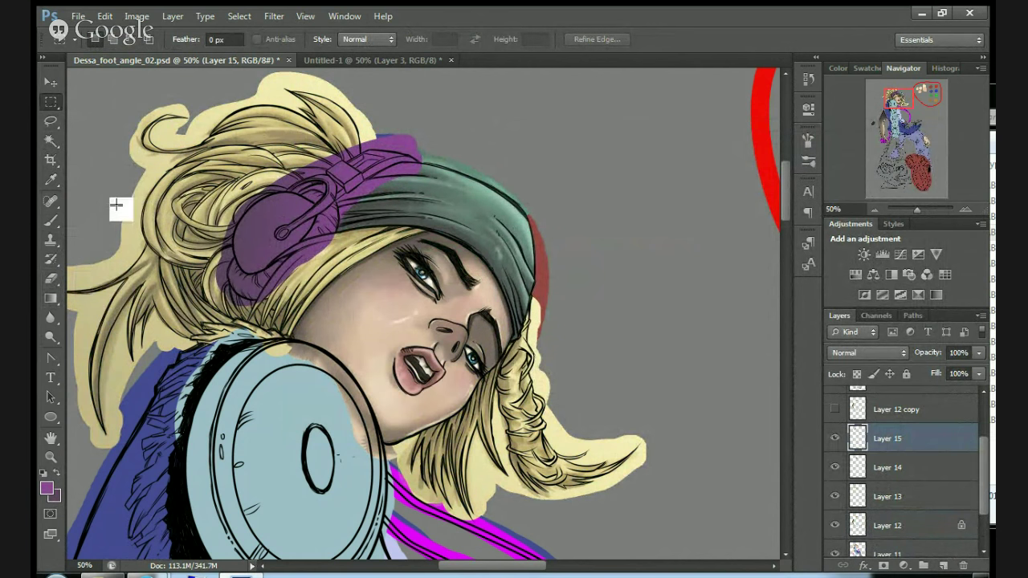
Select the line art on Layer 8 and sample near-black from the ear piece outlines as the foreground colour.
{"action": "left_click", "coordinate": [966, 210]}
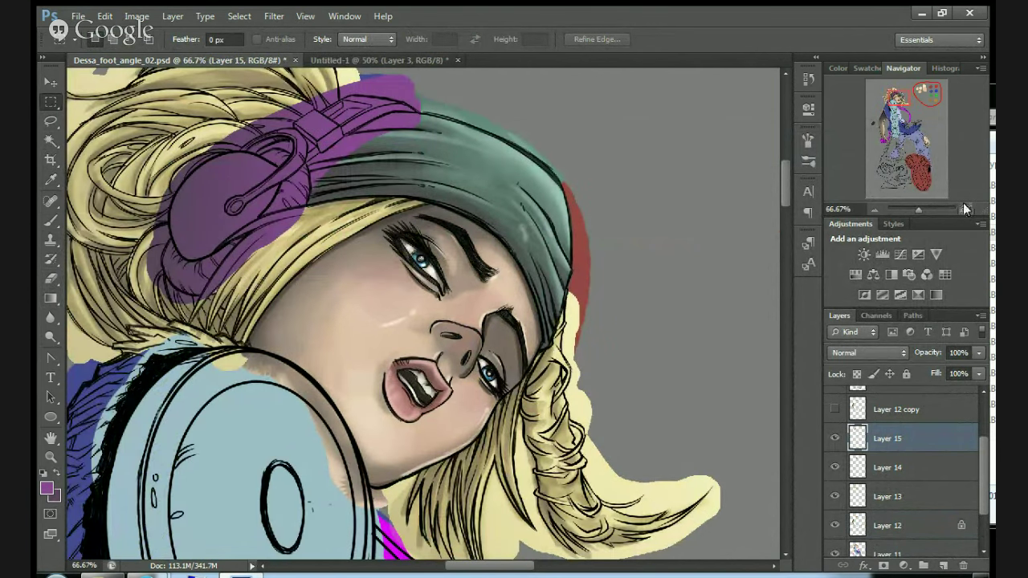
{"action": "left_click_drag", "start_coordinate": [899, 102], "coordinate": [895, 97]}
{"action": "left_click", "coordinate": [966, 207]}
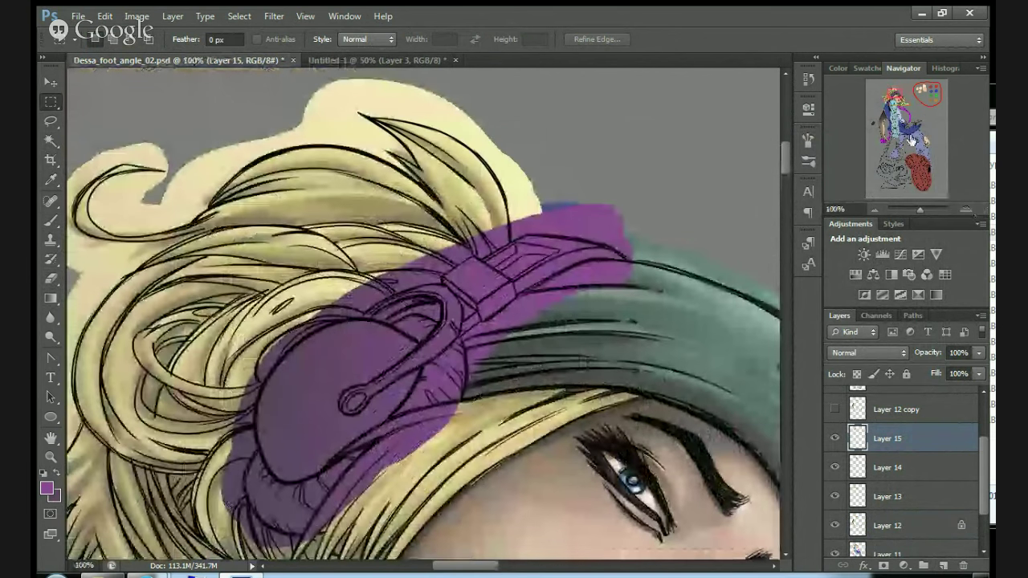
{"action": "left_click_drag", "start_coordinate": [897, 97], "coordinate": [873, 122]}
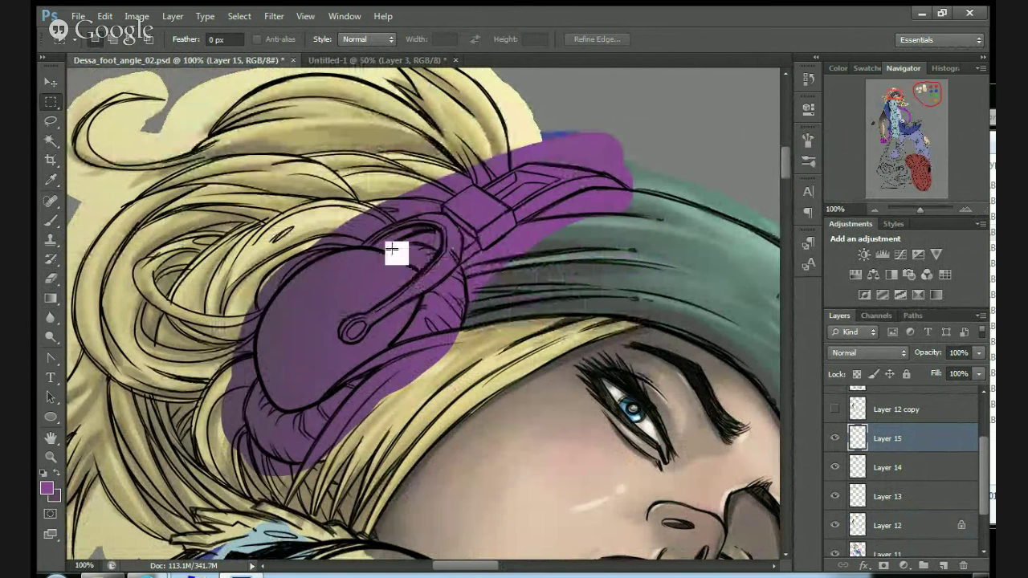
{"action": "scroll", "coordinate": [885, 410], "scroll_direction": "up", "scroll_amount": 3}
{"action": "left_click", "coordinate": [835, 459]}
{"action": "left_click", "coordinate": [835, 459]}
{"action": "left_click", "coordinate": [911, 463]}
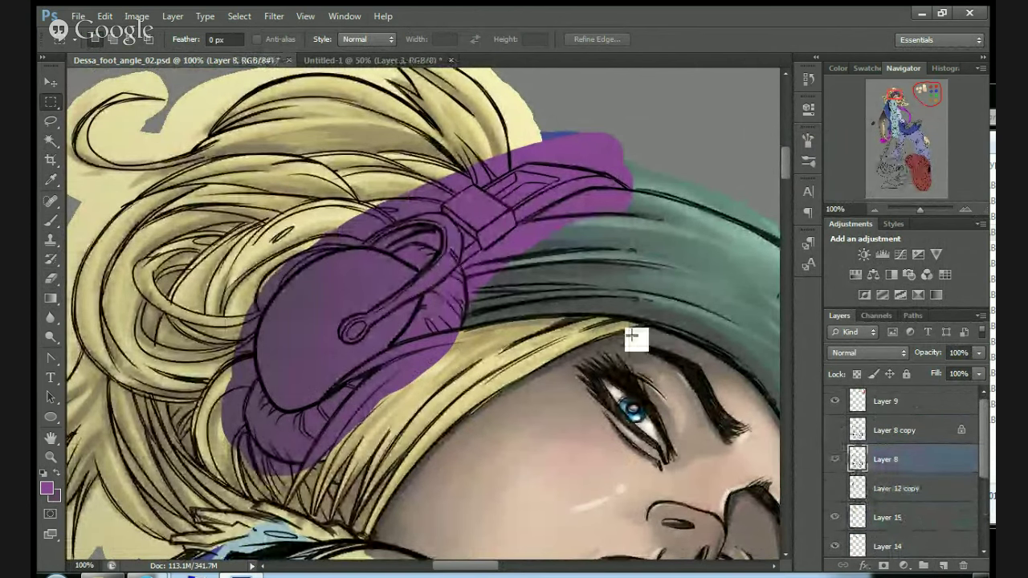
{"action": "key", "text": "i"}
{"action": "left_click", "coordinate": [46, 487]}
{"action": "left_click", "coordinate": [463, 301]}
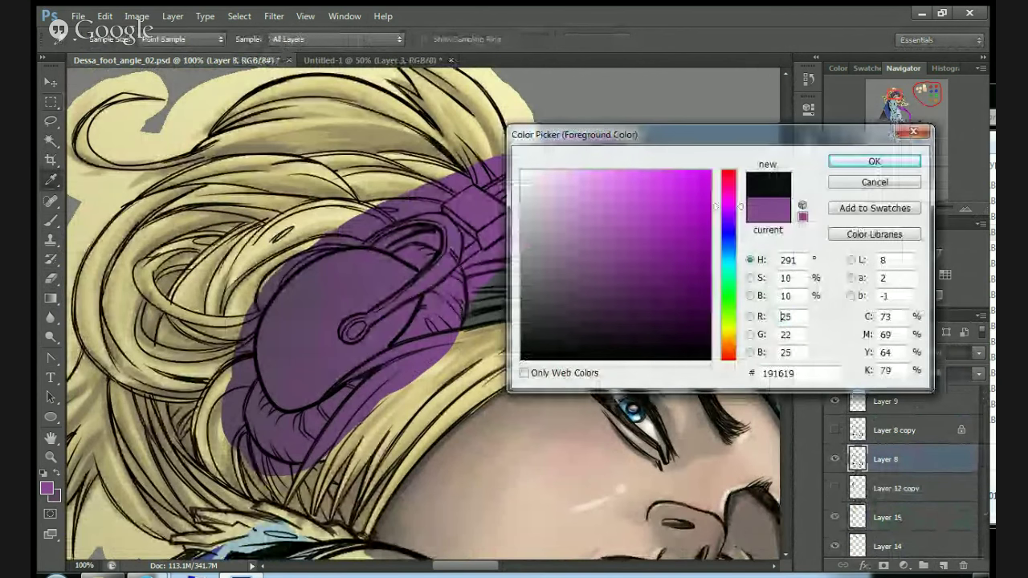
{"action": "key", "text": "Return"}
Ink over the outlines of the ear piece and its band on Layer 8 with the hard round brush at 5 px.
{"action": "key", "text": "b"}
{"action": "right_click", "coordinate": [452, 276]}
{"action": "left_click", "coordinate": [544, 410]}
{"action": "left_click_drag", "start_coordinate": [491, 311], "coordinate": [466, 311]}
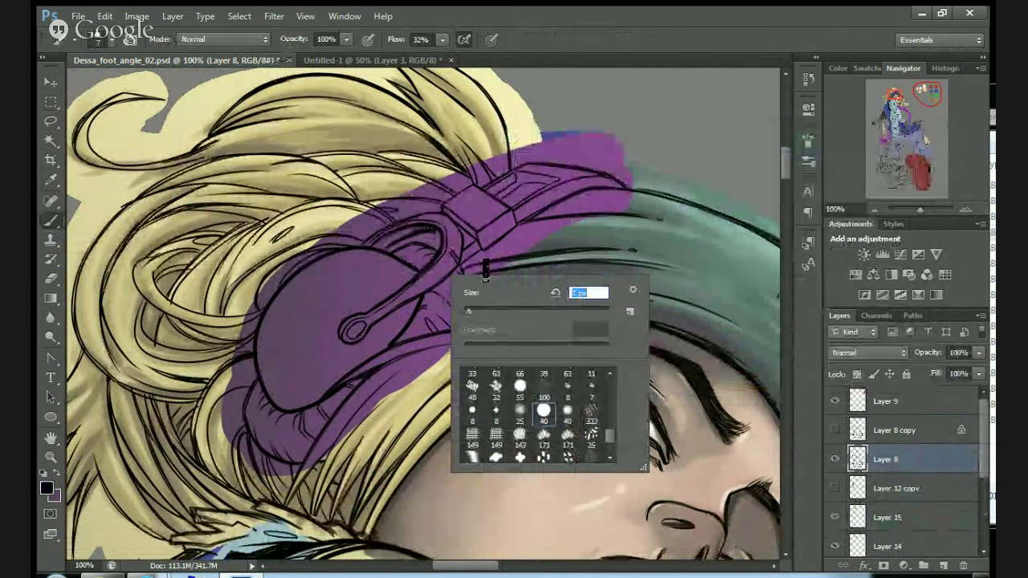
{"action": "type", "text": "1"}
{"action": "key", "text": "Return"}
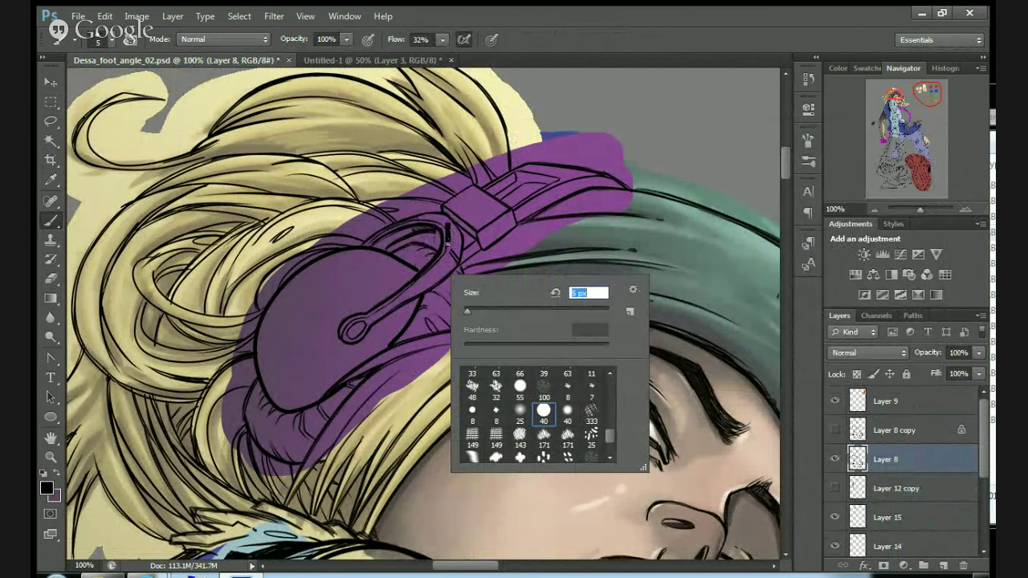
{"action": "key", "text": "Return"}
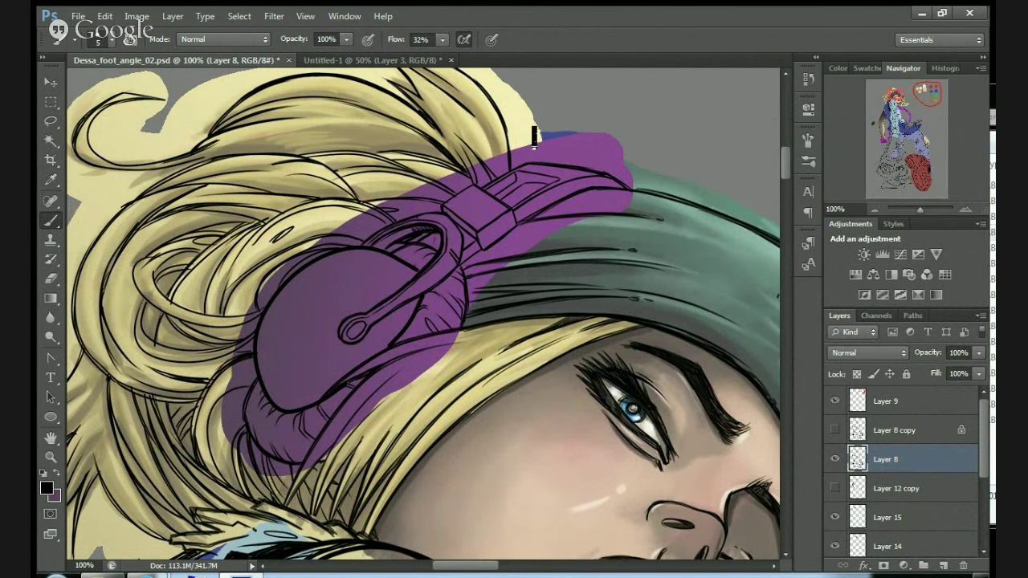
{"action": "key", "text": "e"}
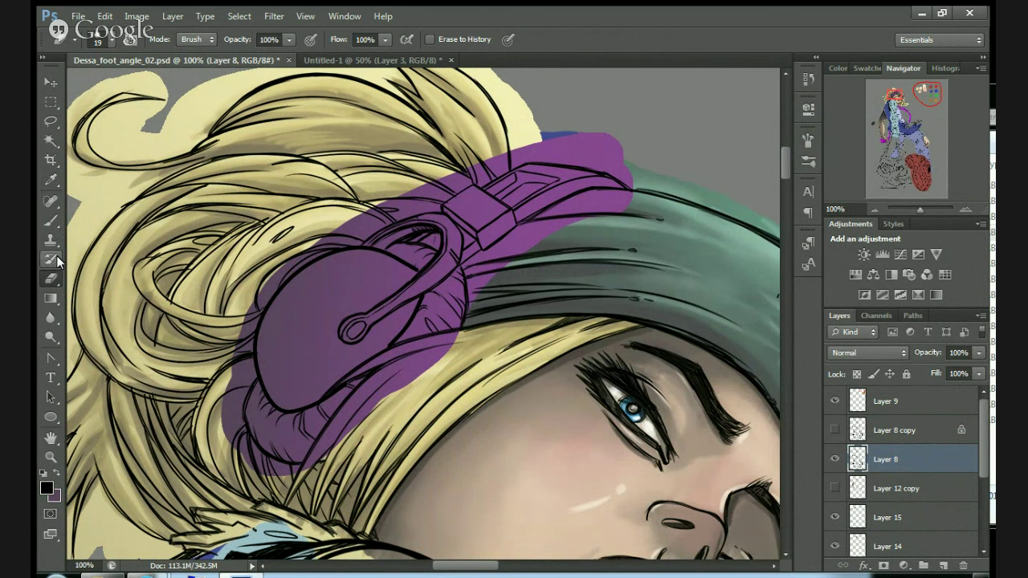
{"action": "left_click", "coordinate": [54, 219]}
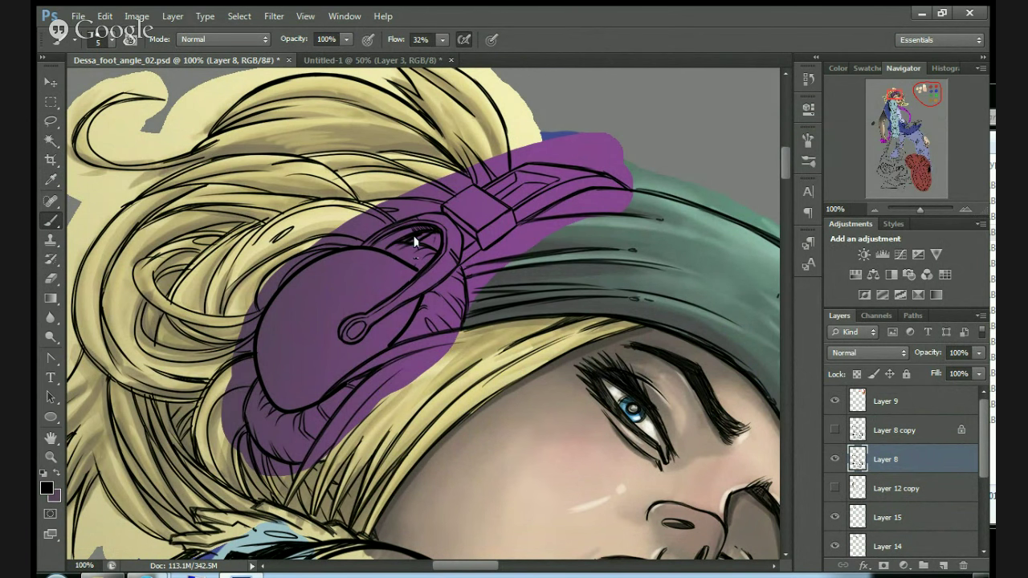
On Layer 15, sample the ear piece's muted purple as the foreground colour and set the background colour to dark 272d27.
{"action": "left_click_drag", "start_coordinate": [986, 456], "coordinate": [983, 503]}
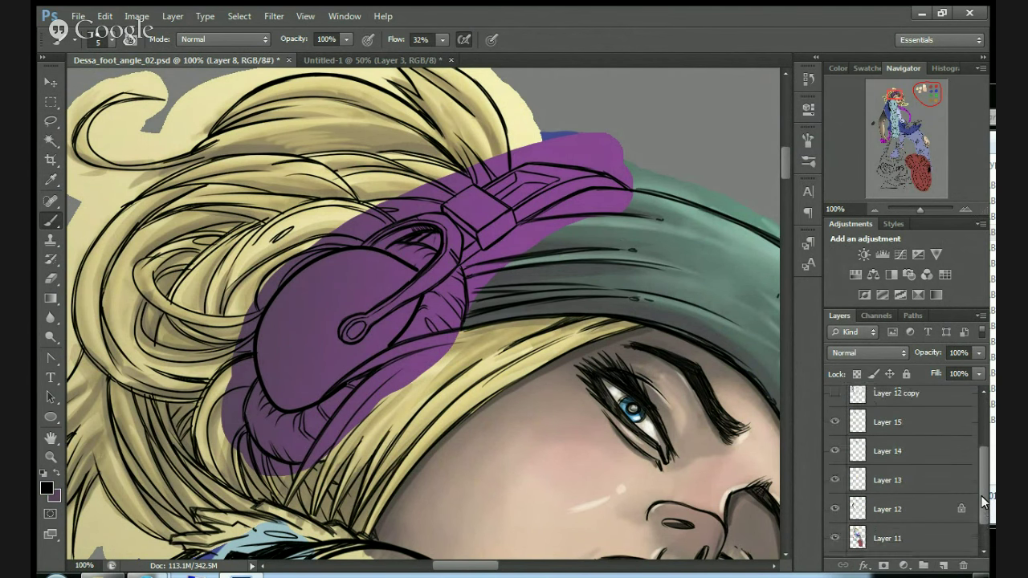
{"action": "left_click", "coordinate": [835, 482]}
{"action": "left_click", "coordinate": [835, 451]}
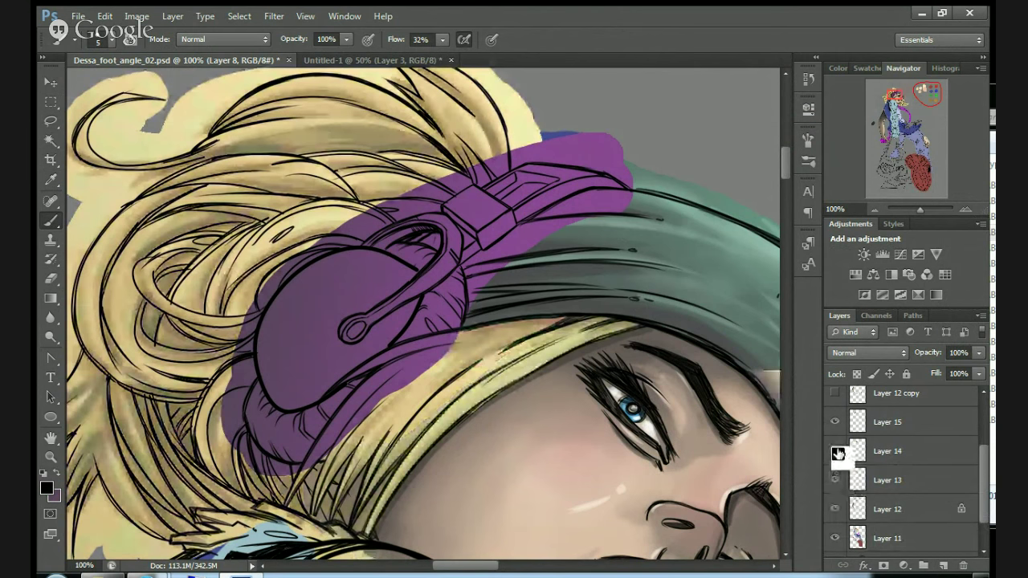
{"action": "left_click", "coordinate": [923, 422]}
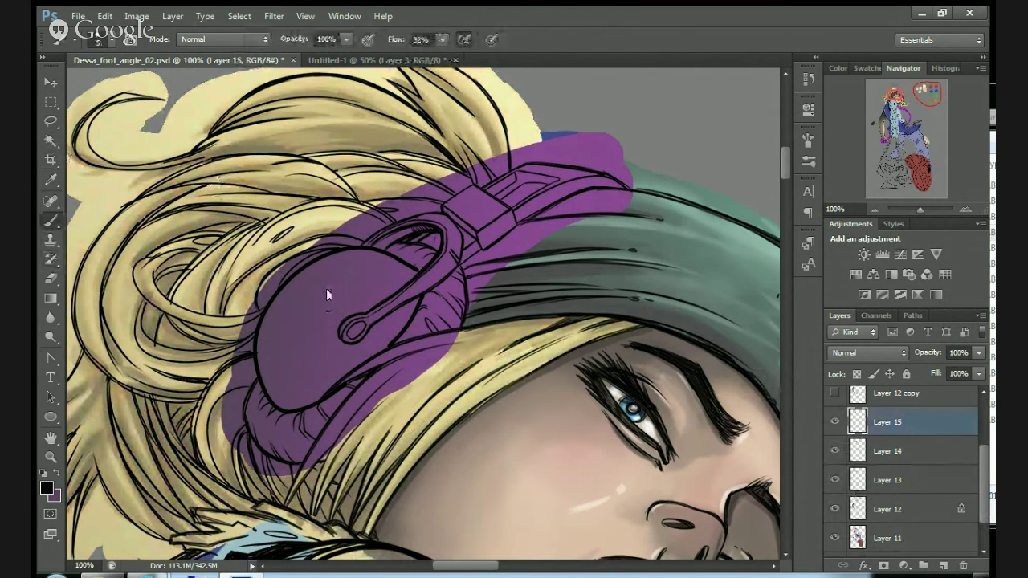
{"action": "key", "text": "i"}
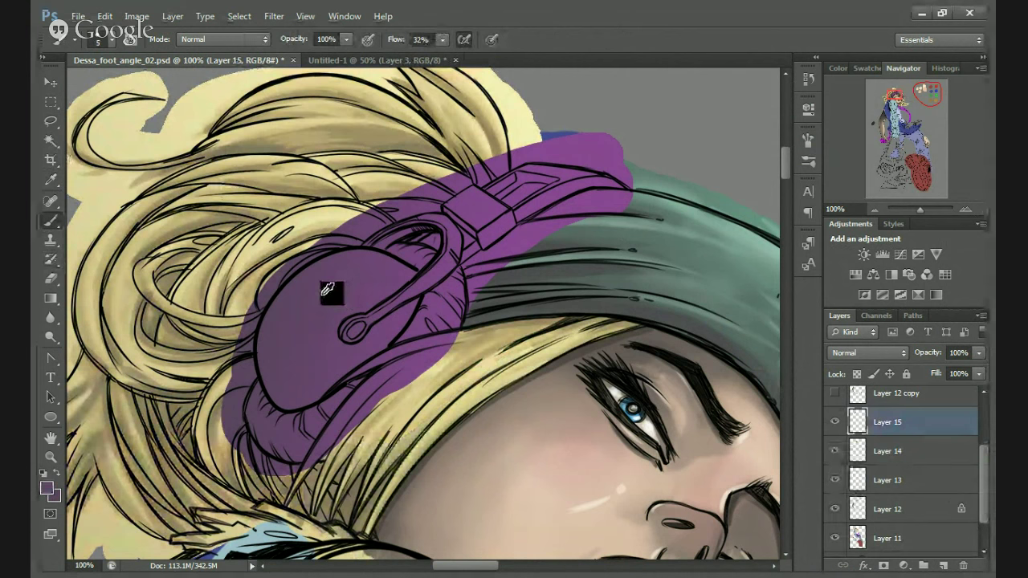
{"action": "left_click", "coordinate": [57, 492]}
{"action": "left_click_drag", "start_coordinate": [557, 306], "coordinate": [553, 317]}
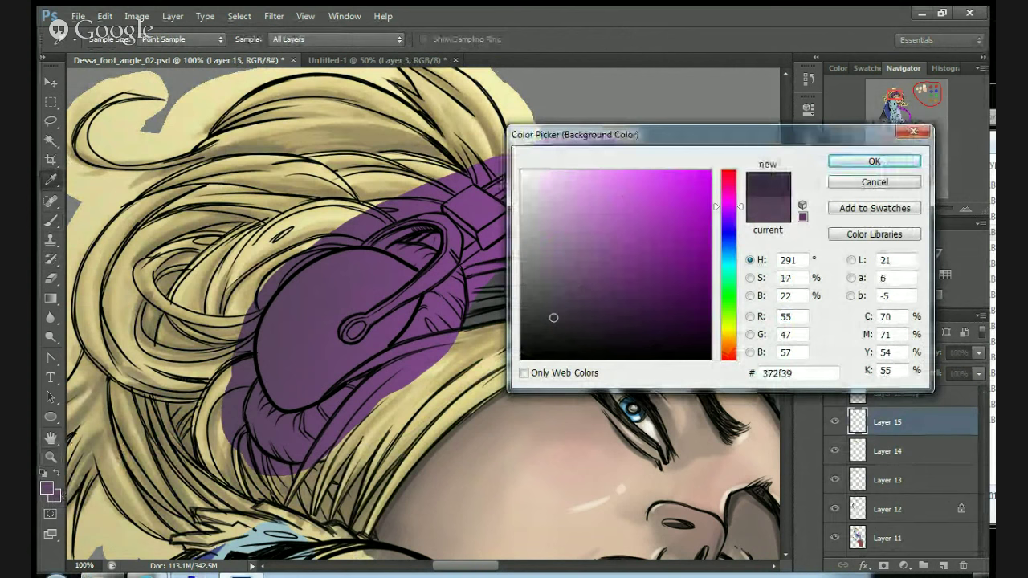
{"action": "left_click", "coordinate": [728, 294]}
{"action": "left_click_drag", "start_coordinate": [553, 317], "coordinate": [548, 326]}
{"action": "left_click", "coordinate": [874, 160]}
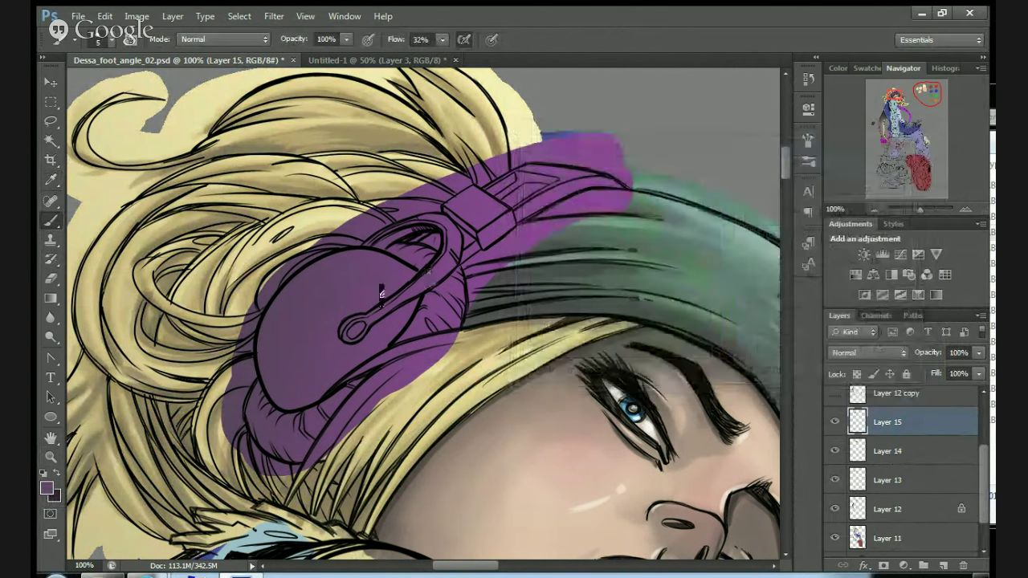
Choose the soft-edged 40 px brush preset for shading the ear piece on Layer 15.
{"action": "right_click", "coordinate": [383, 338]}
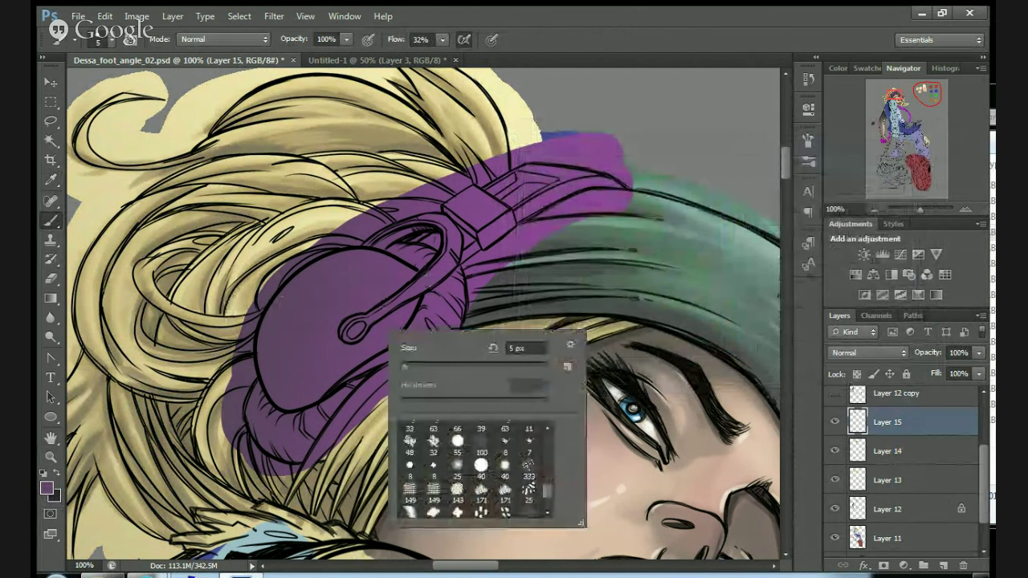
{"action": "key", "text": "bracketright"}
{"action": "key", "text": "bracketright"}
{"action": "key", "text": "bracketright"}
{"action": "key", "text": "bracketright"}
{"action": "key", "text": "bracketright"}
{"action": "key", "text": "bracketright"}
{"action": "key", "text": "bracketright"}
{"action": "key", "text": "bracketright"}
{"action": "key", "text": "bracketright"}
{"action": "type", "text": "44"}
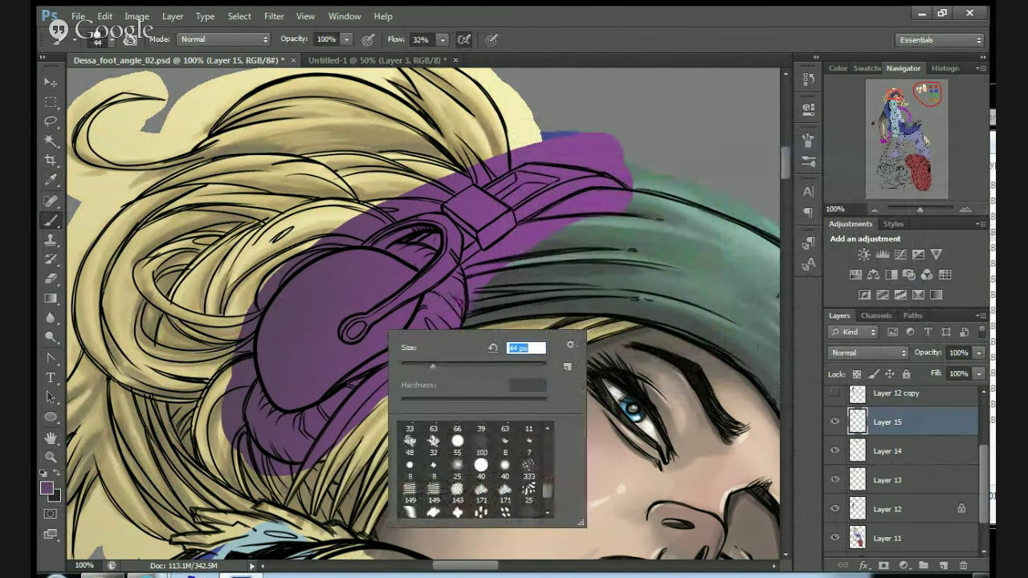
{"action": "left_click", "coordinate": [505, 466]}
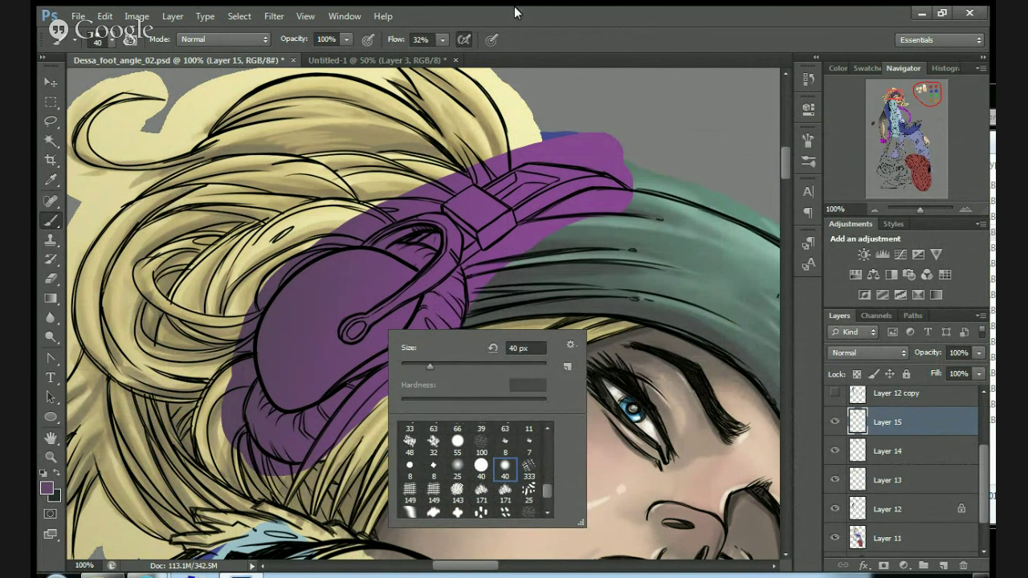
{"action": "key", "text": "Return"}
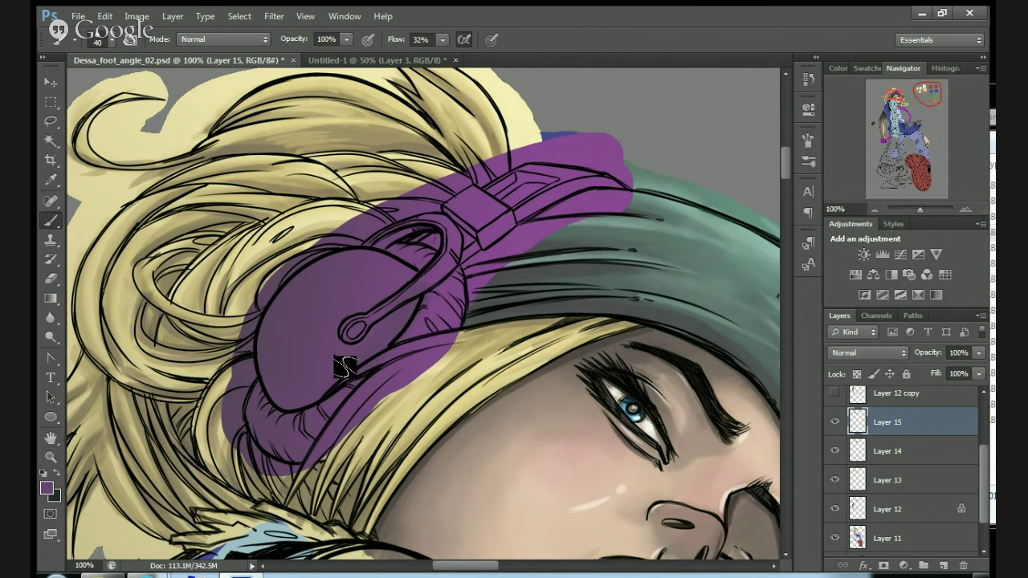
Set the brush to 46 px with 100% flow and compare the ear piece with Layer 15 hidden and shown.
{"action": "right_click", "coordinate": [357, 330]}
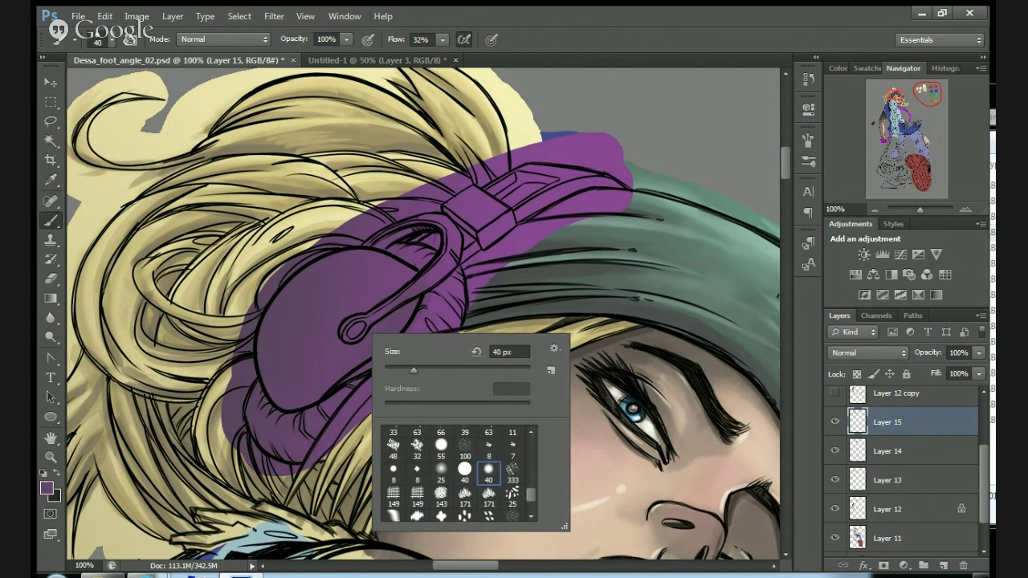
{"action": "left_click_drag", "start_coordinate": [413, 370], "coordinate": [417, 370]}
{"action": "key", "text": "Return"}
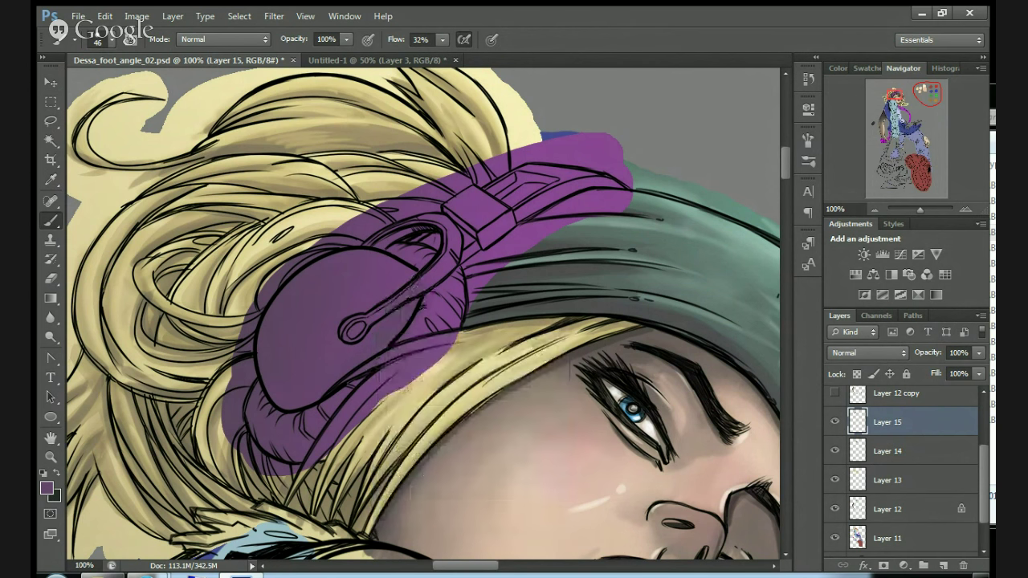
{"action": "left_click", "coordinate": [58, 492]}
{"action": "left_click", "coordinate": [867, 161]}
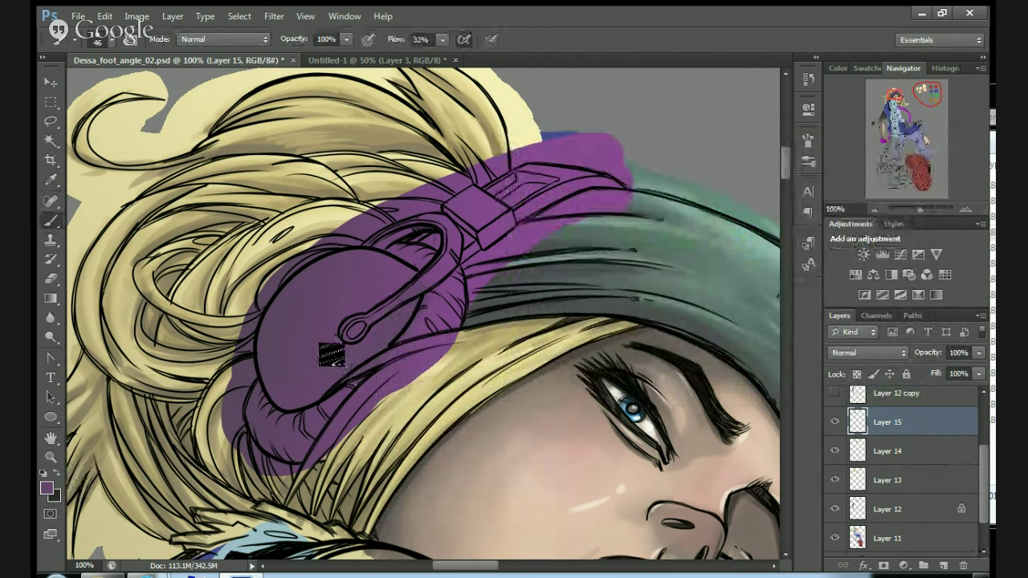
{"action": "key", "text": "shift+0"}
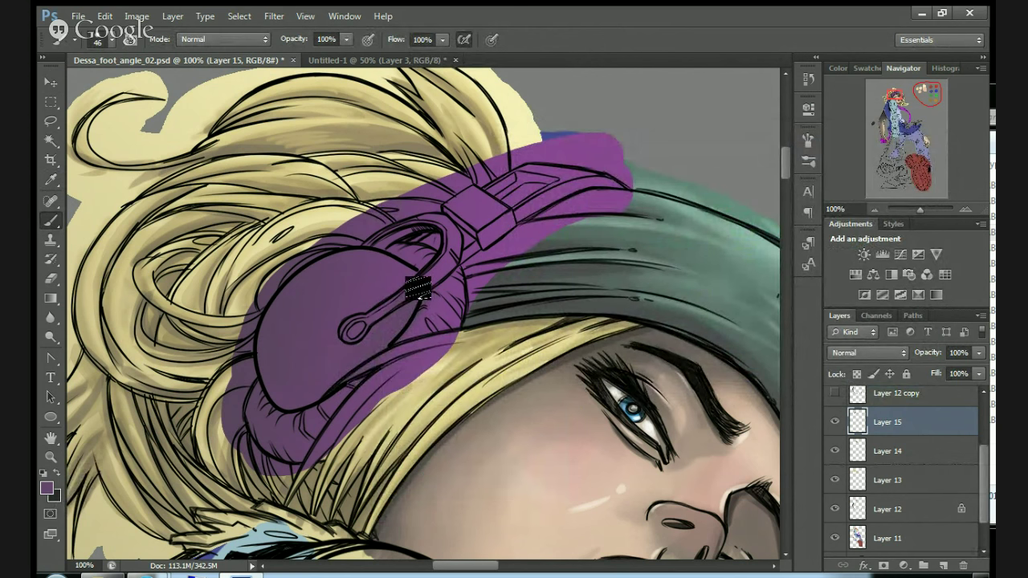
{"action": "left_click", "coordinate": [834, 422]}
{"action": "left_click", "coordinate": [834, 422]}
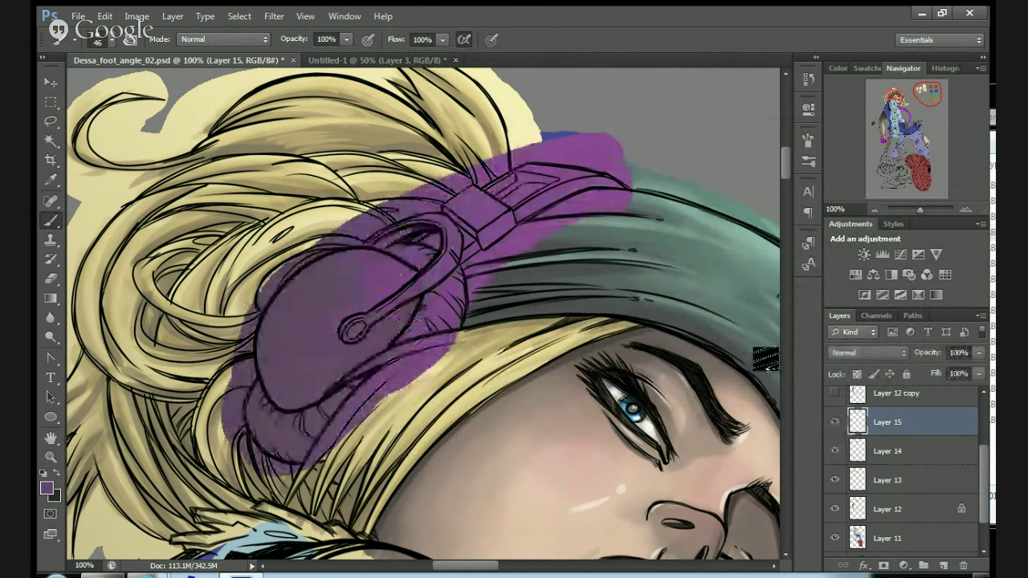
Paint muted purple shading on the round ear piece with the hard round brush at 40 px.
{"action": "left_click", "coordinate": [237, 21]}
{"action": "left_click", "coordinate": [241, 18]}
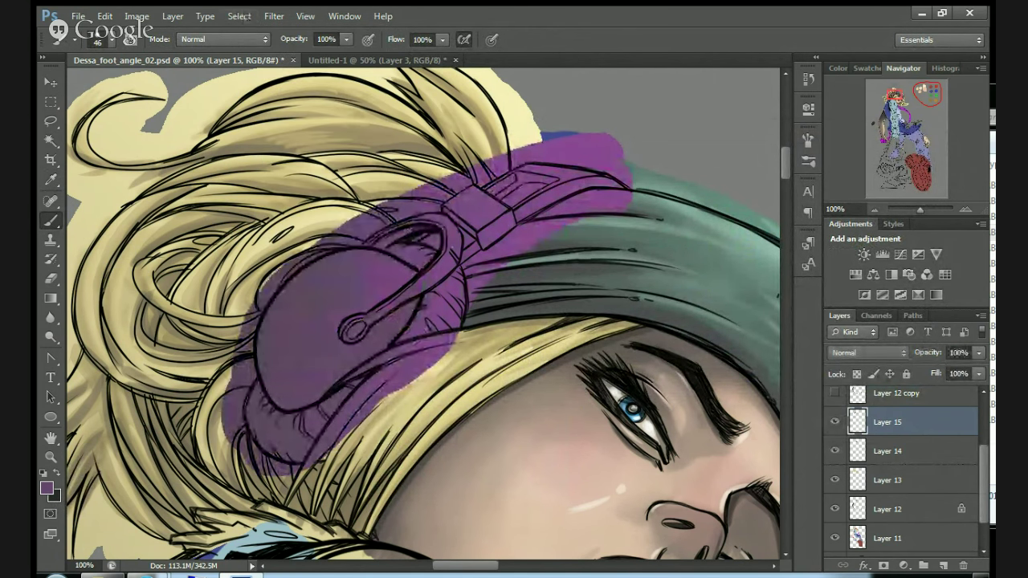
{"action": "right_click", "coordinate": [317, 361]}
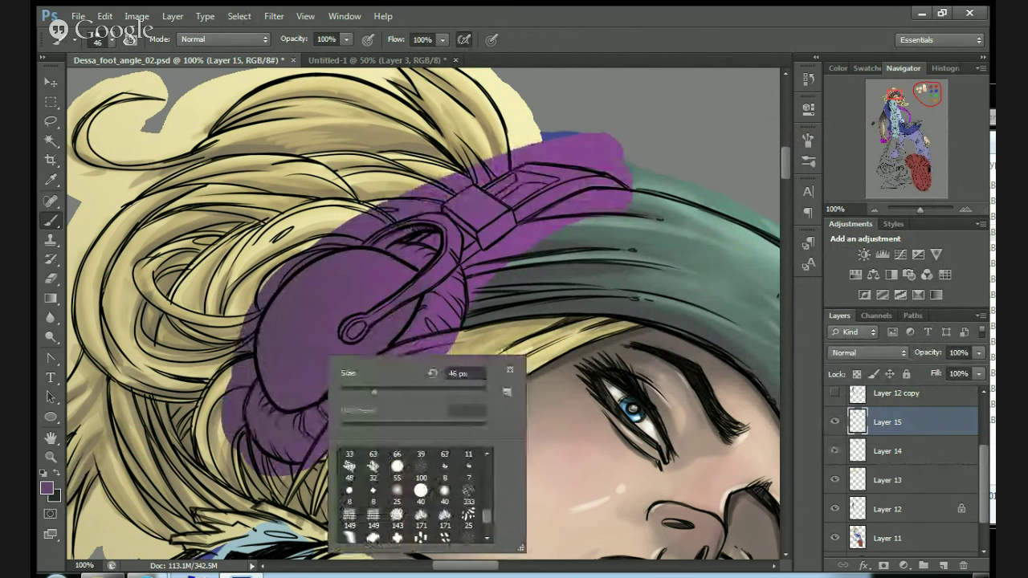
{"action": "left_click", "coordinate": [422, 492]}
{"action": "left_click", "coordinate": [297, 353]}
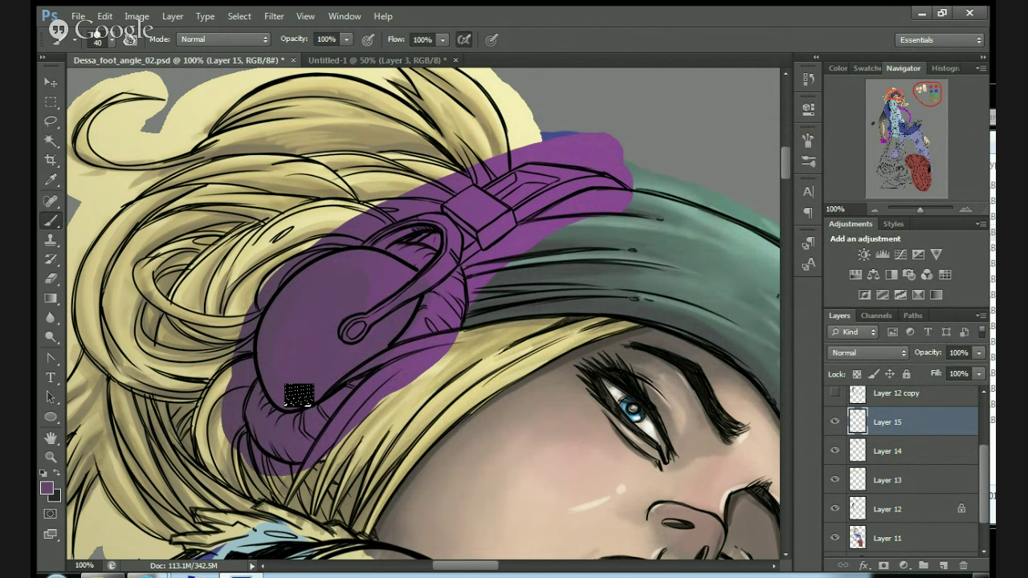
Change the background colour from dark grey-green to a bright green.
{"action": "left_click", "coordinate": [56, 499]}
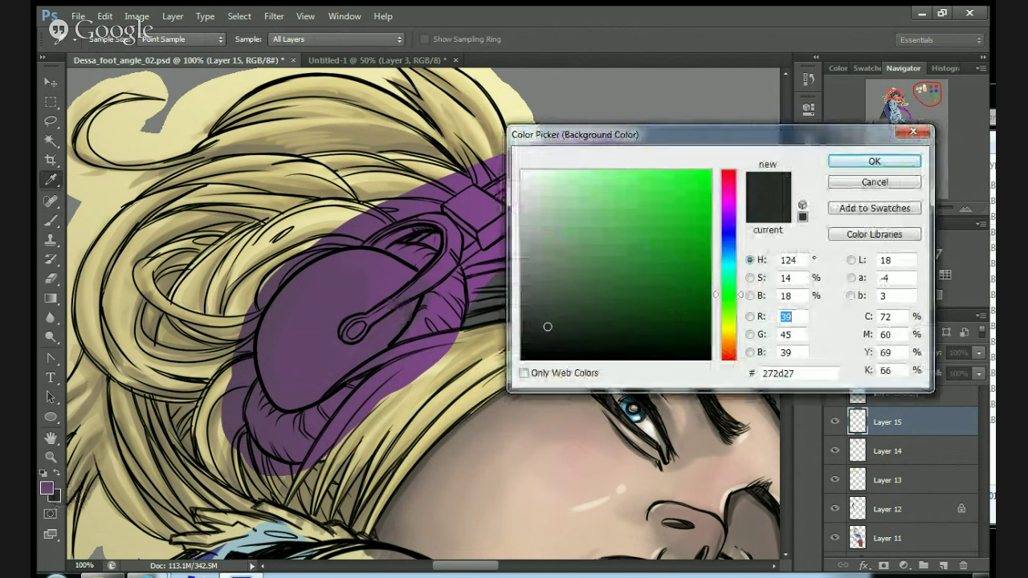
{"action": "left_click", "coordinate": [682, 202]}
{"action": "left_click", "coordinate": [874, 160]}
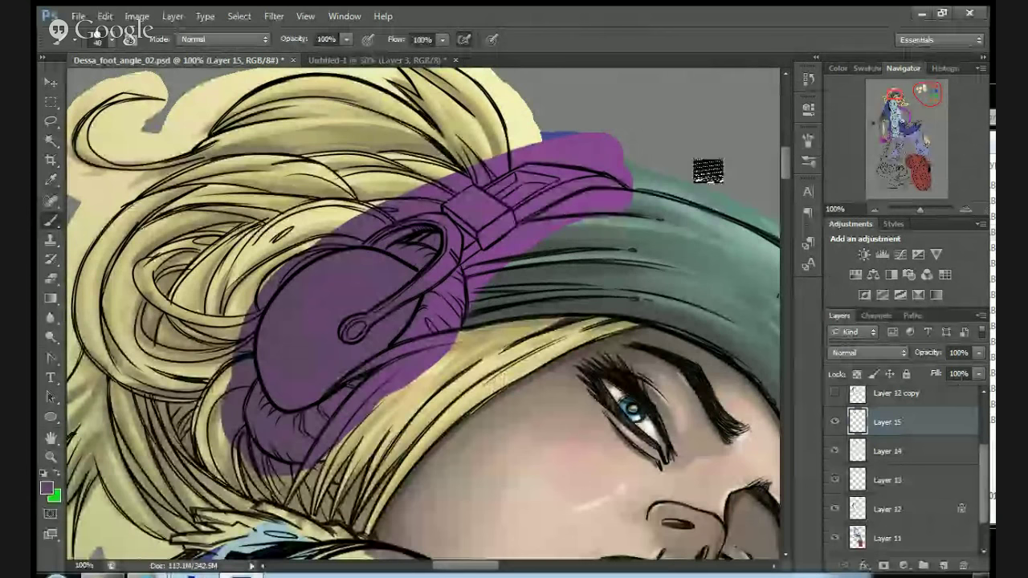
Try the Luminosity blend mode on Layer 15 and compare the layer hidden and shown.
{"action": "left_click", "coordinate": [346, 42]}
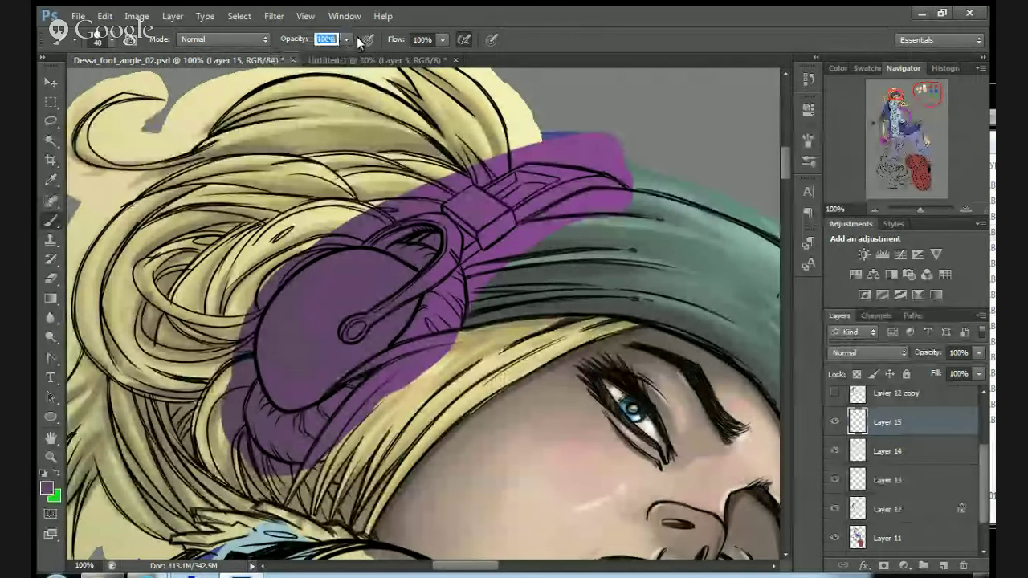
{"action": "left_click", "coordinate": [903, 354]}
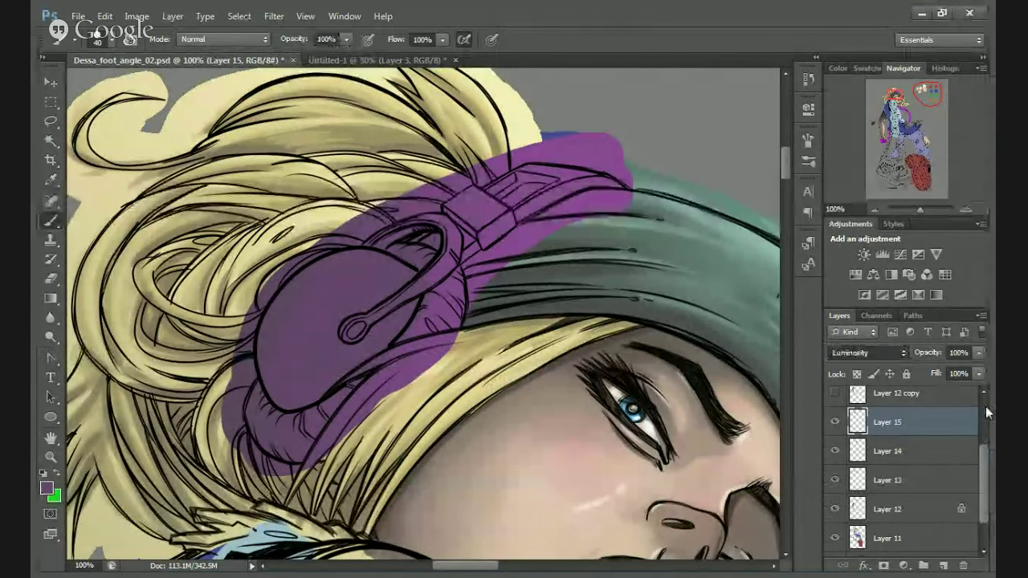
{"action": "left_click", "coordinate": [987, 459]}
{"action": "left_click", "coordinate": [836, 422]}
{"action": "left_click", "coordinate": [836, 421]}
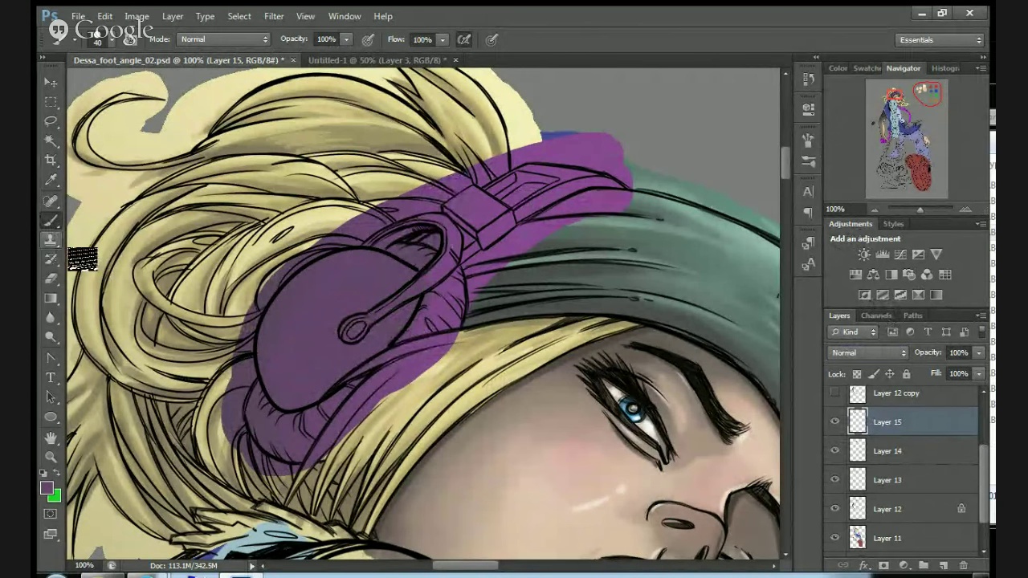
Choose the soft round 25 px brush and add a new layer directly above Layer 15 for the ear piece shading.
{"action": "right_click", "coordinate": [348, 325]}
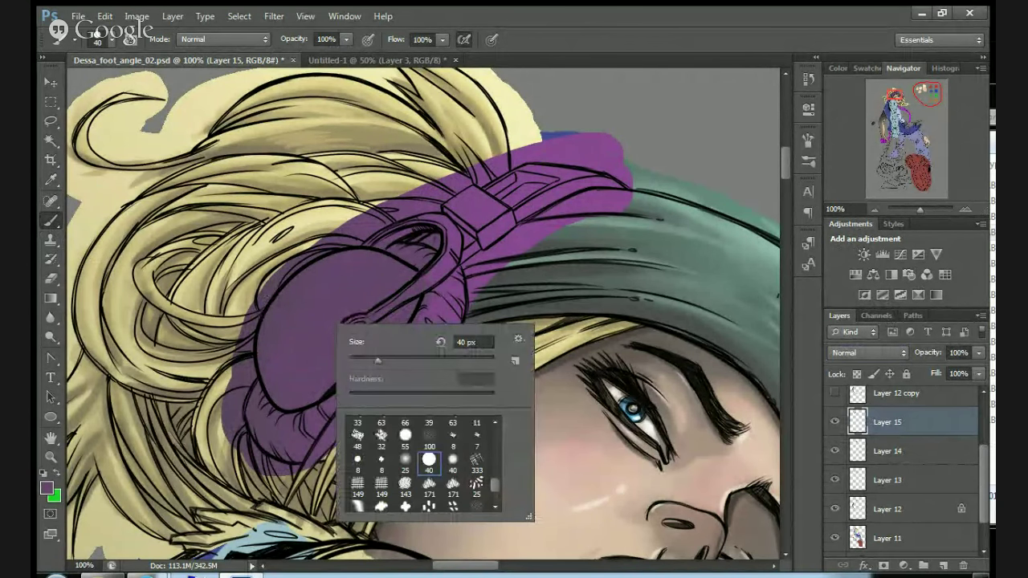
{"action": "left_click", "coordinate": [405, 460]}
{"action": "left_click", "coordinate": [282, 366]}
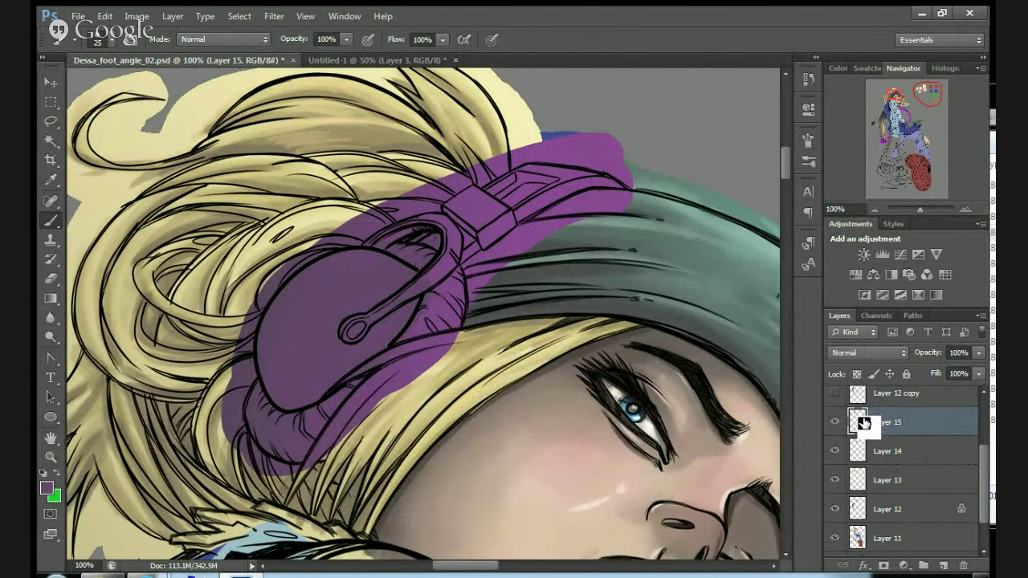
{"action": "left_click", "coordinate": [945, 566]}
{"action": "right_click", "coordinate": [312, 347]}
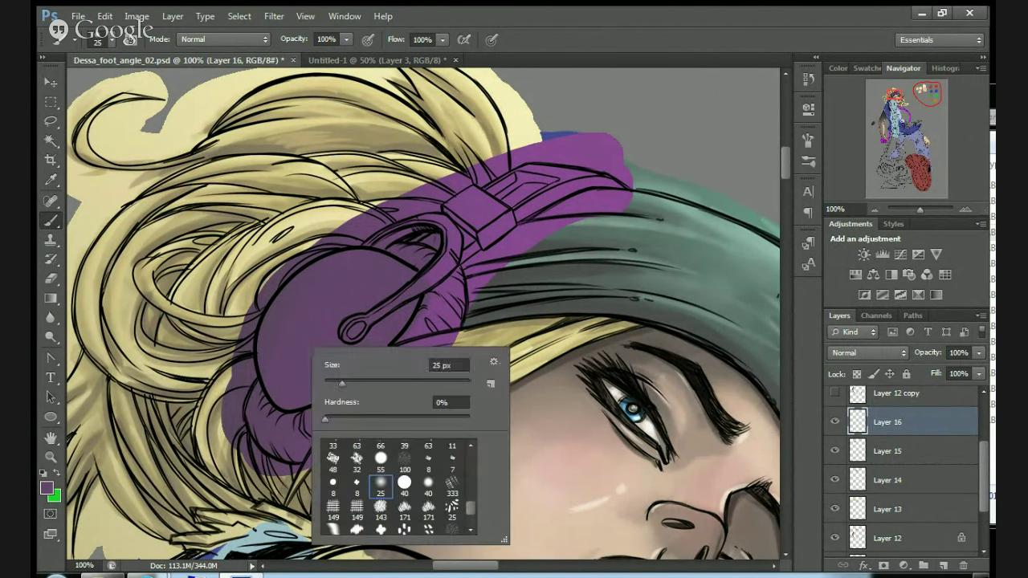